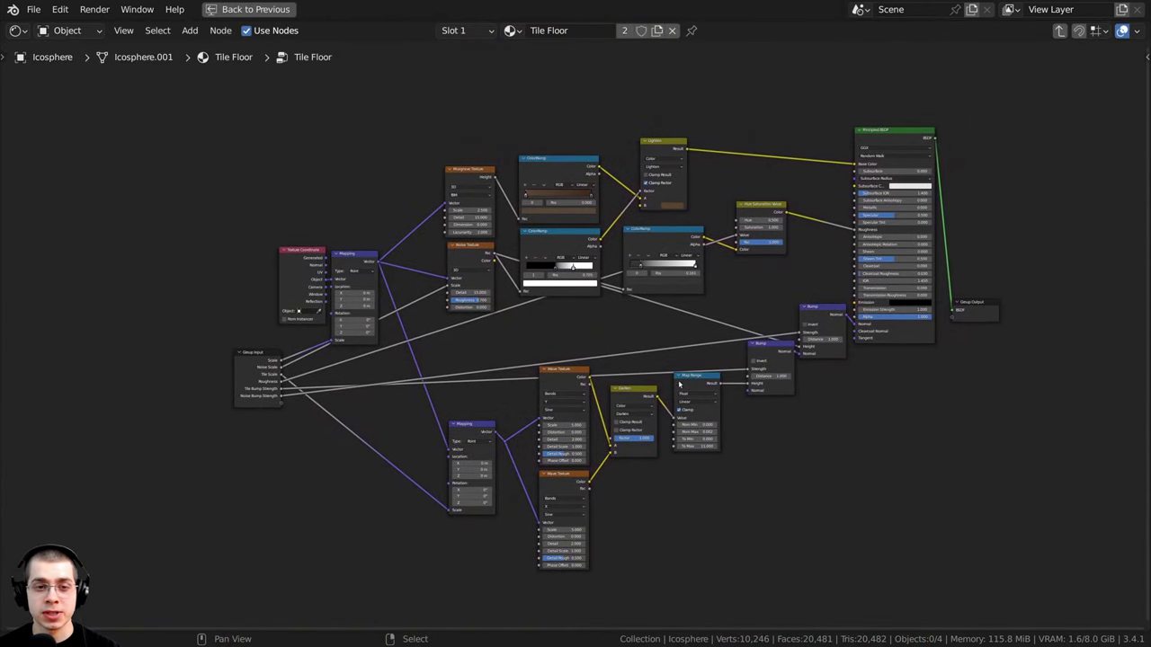
Exit the Tile Floor node group and examine its scale, roughness and bump strength inputs beside the rendered preview
key("ctrl+space")
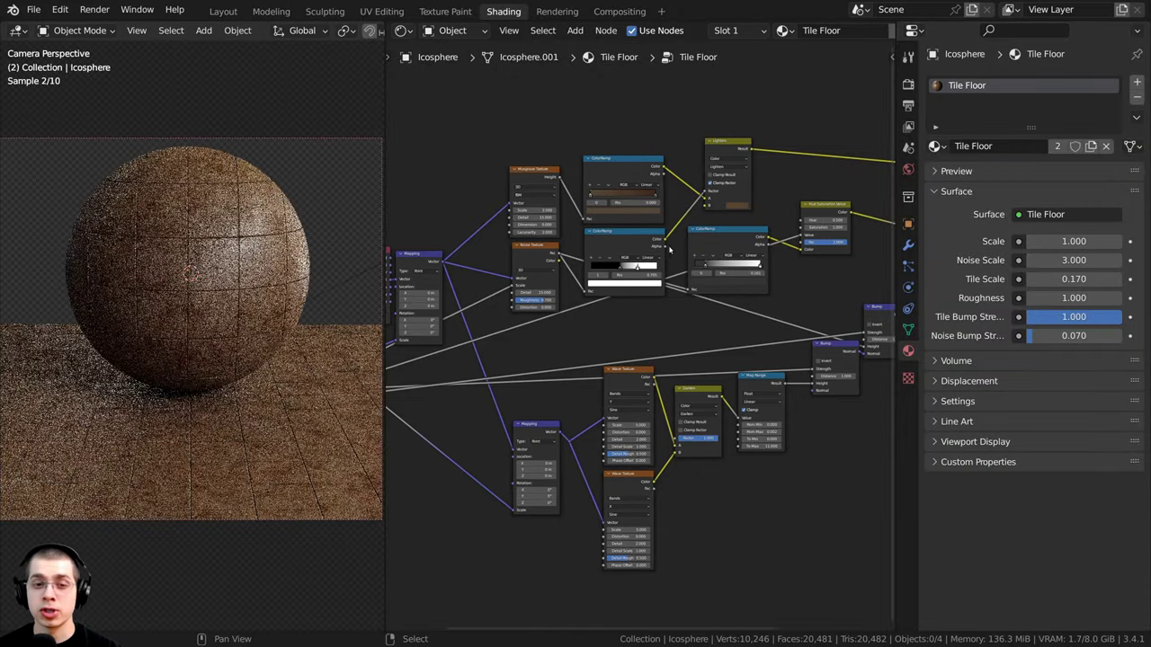
key("Tab")
scroll(585, 277, "up", 3)
middle_click_drag(578, 250, 599, 233)
left_click_drag(599, 233, 594, 234)
middle_click_drag(512, 441, 513, 425)
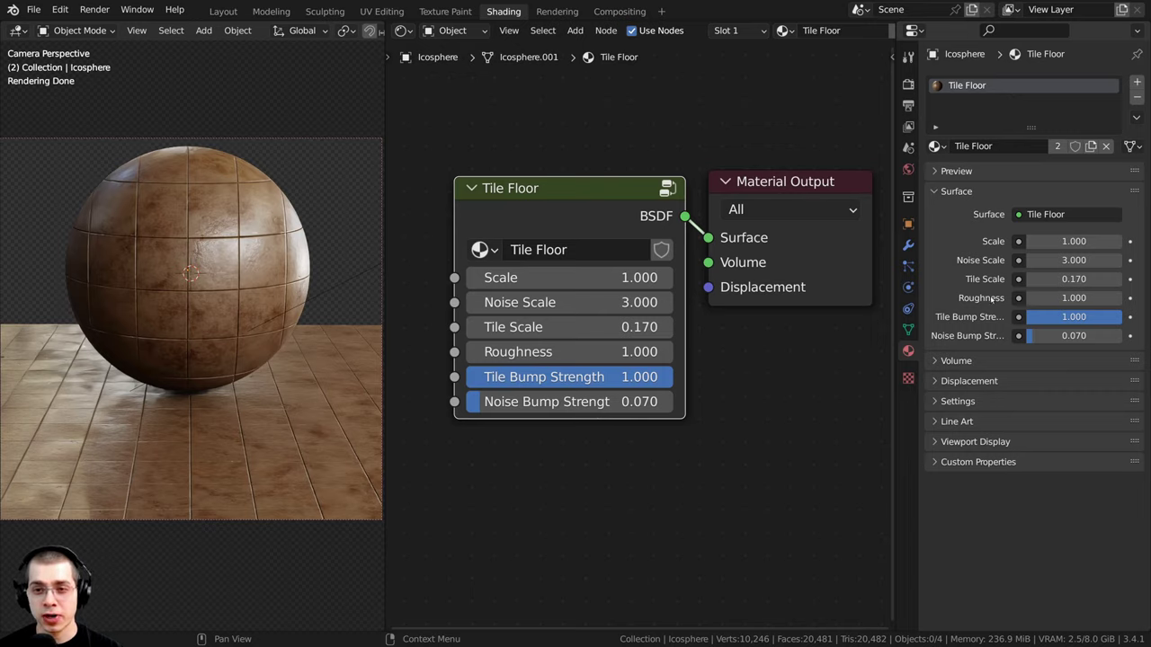
left_click_drag(599, 278, 494, 402)
mouse_move(599, 185)
left_mouse_down()
mouse_move(596, 195)
mouse_move(597, 182)
left_mouse_up()
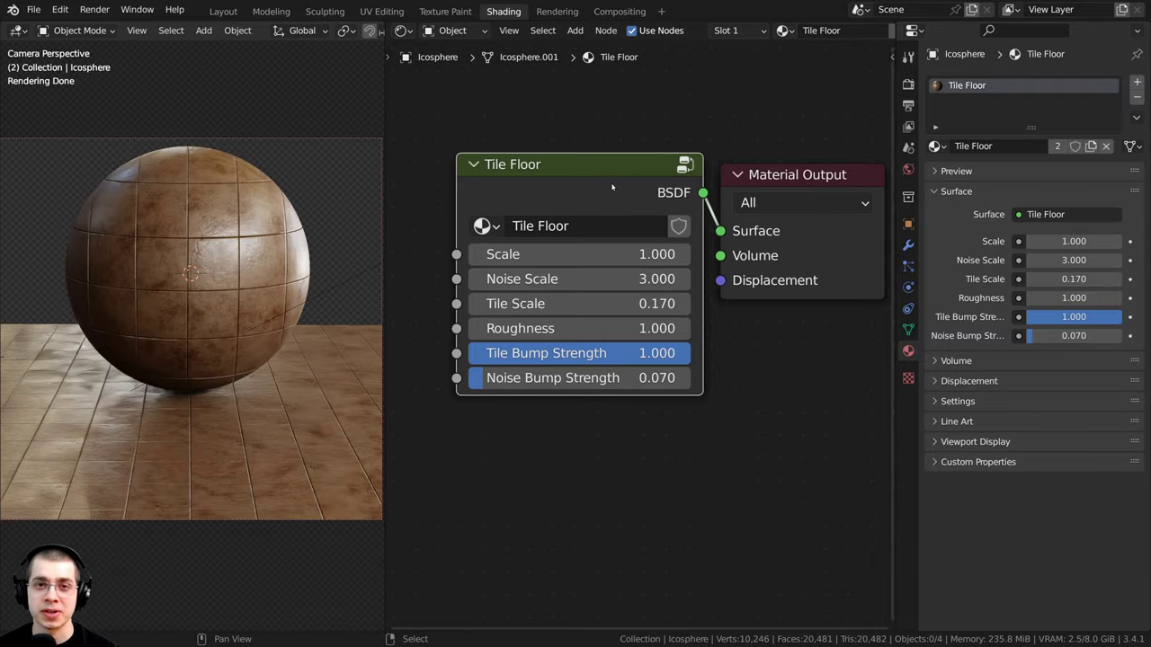
middle_click_drag(531, 204, 511, 237)
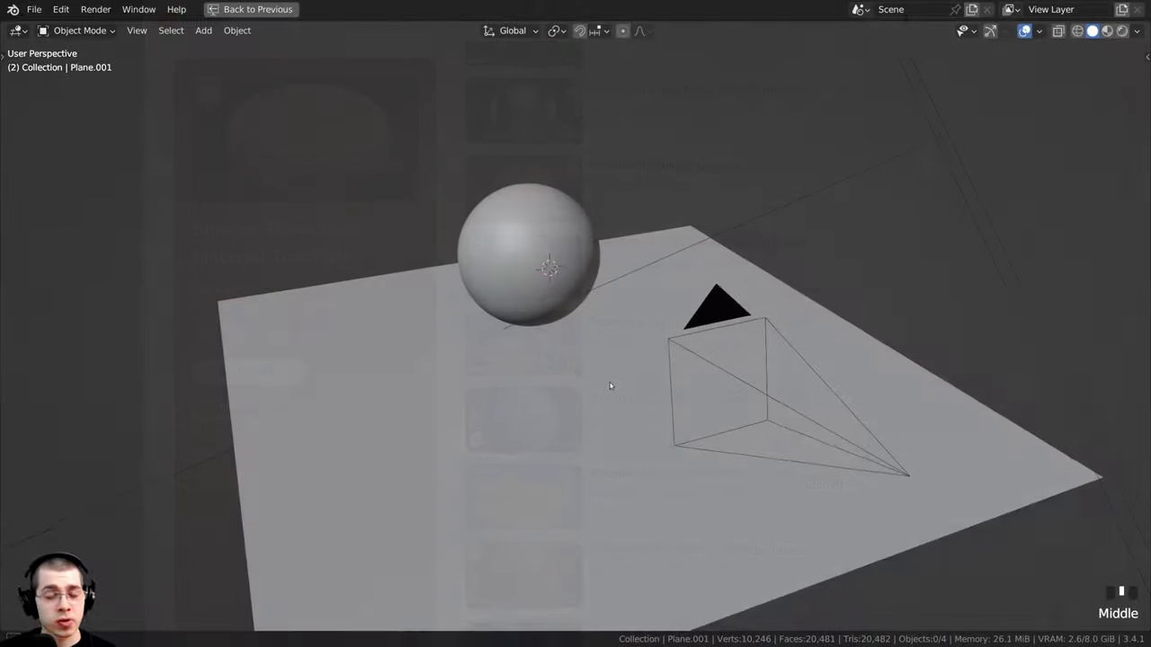
Examine the sphere, floor plane and camera setup from several angles
middle_click_drag(609, 382, 600, 367, "shift")
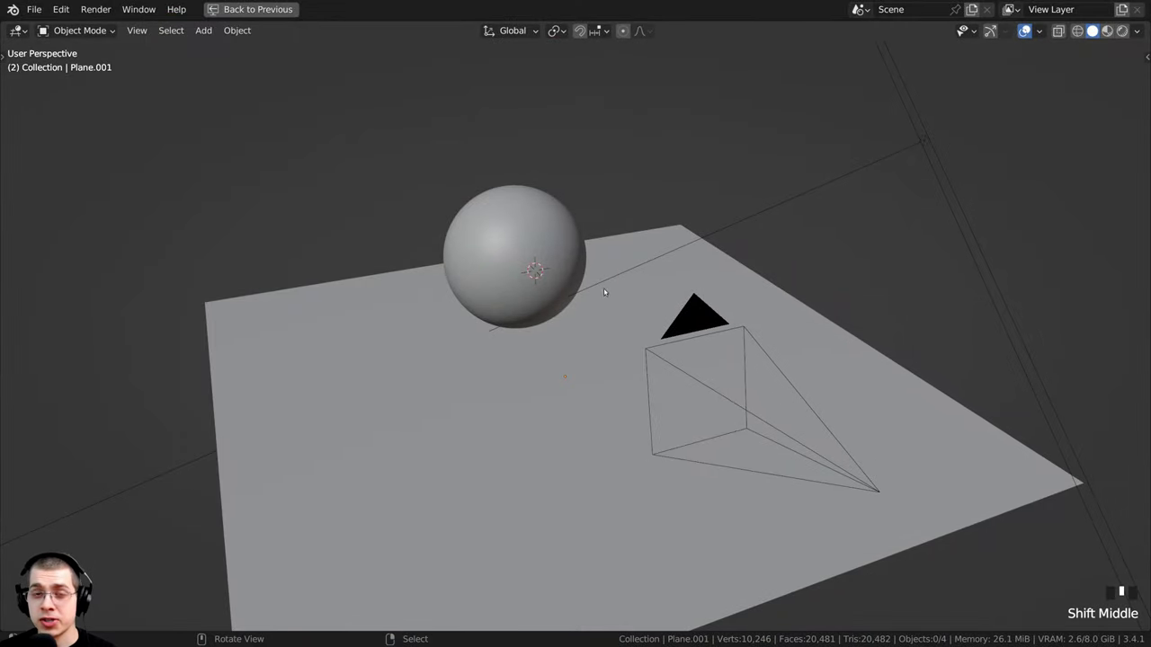
middle_click_drag(513, 331, 522, 344)
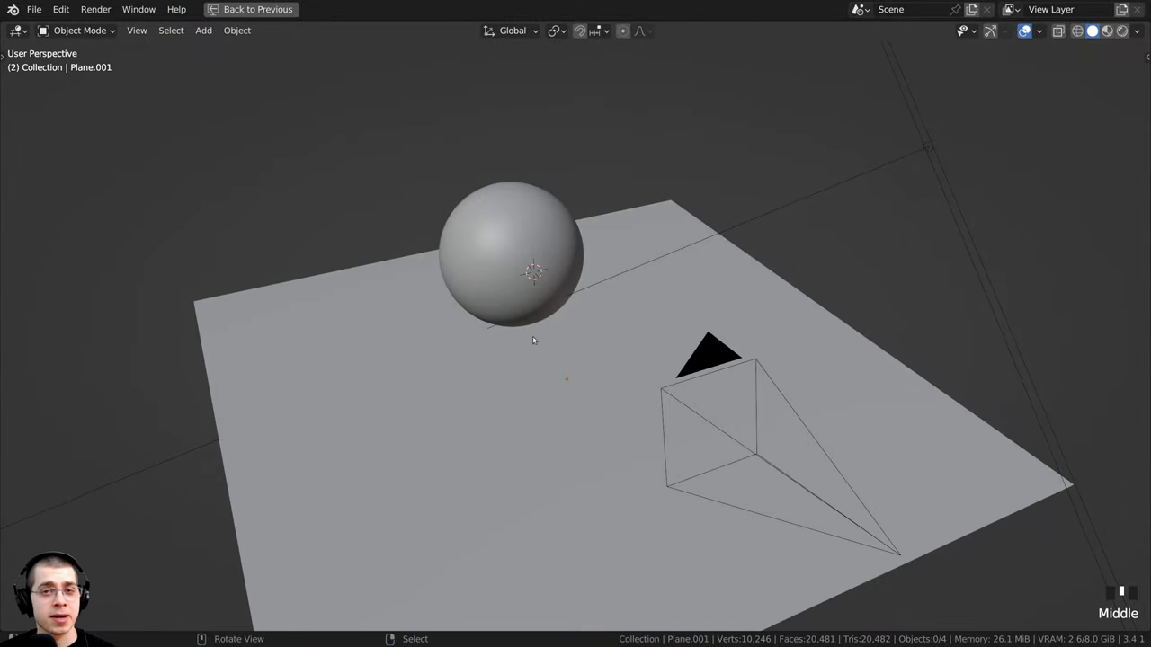
middle_click_drag(602, 293, 618, 437)
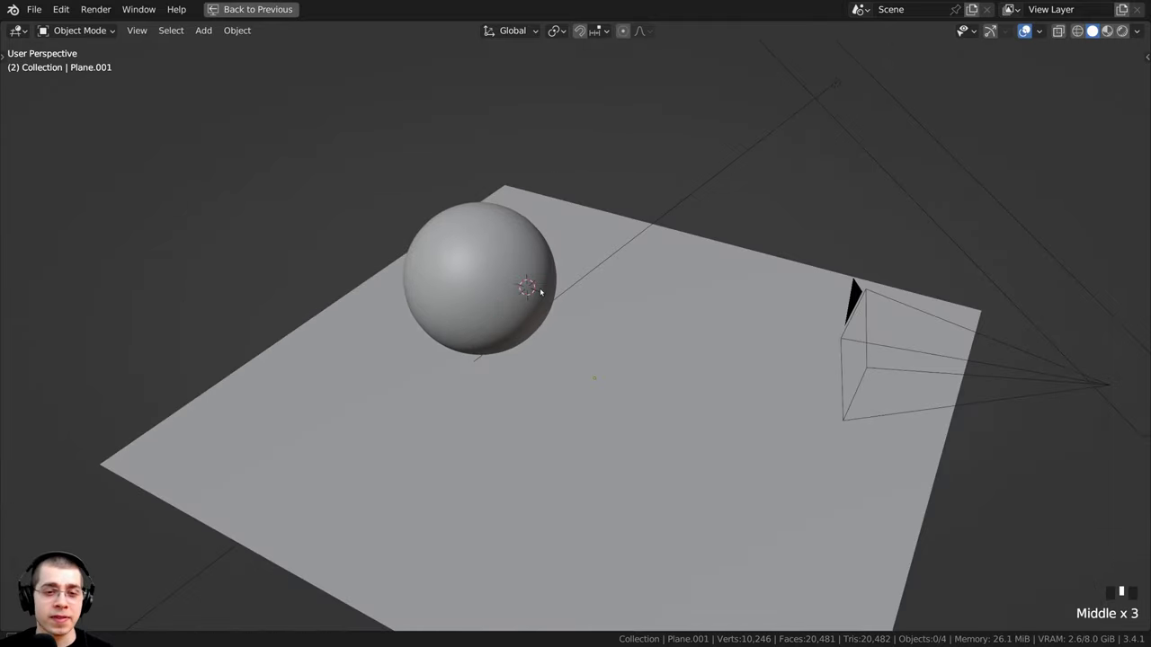
right_click(634, 232)
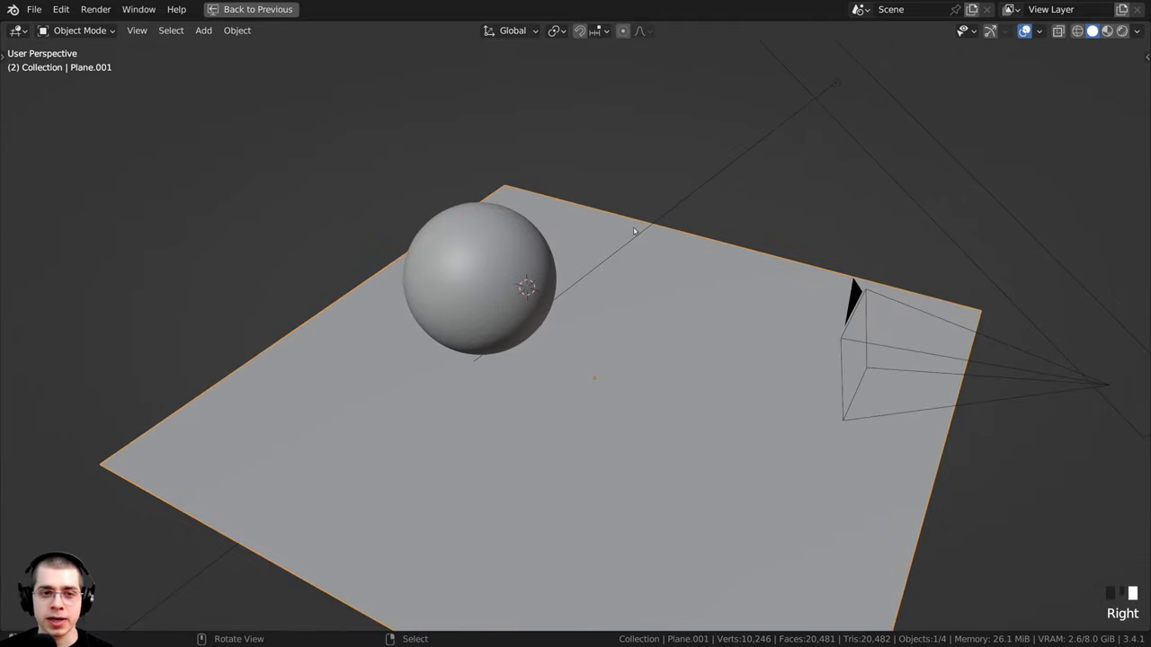
middle_click_drag(606, 564, 578, 565)
key("alt+a")
middle_click_drag(613, 195, 624, 181)
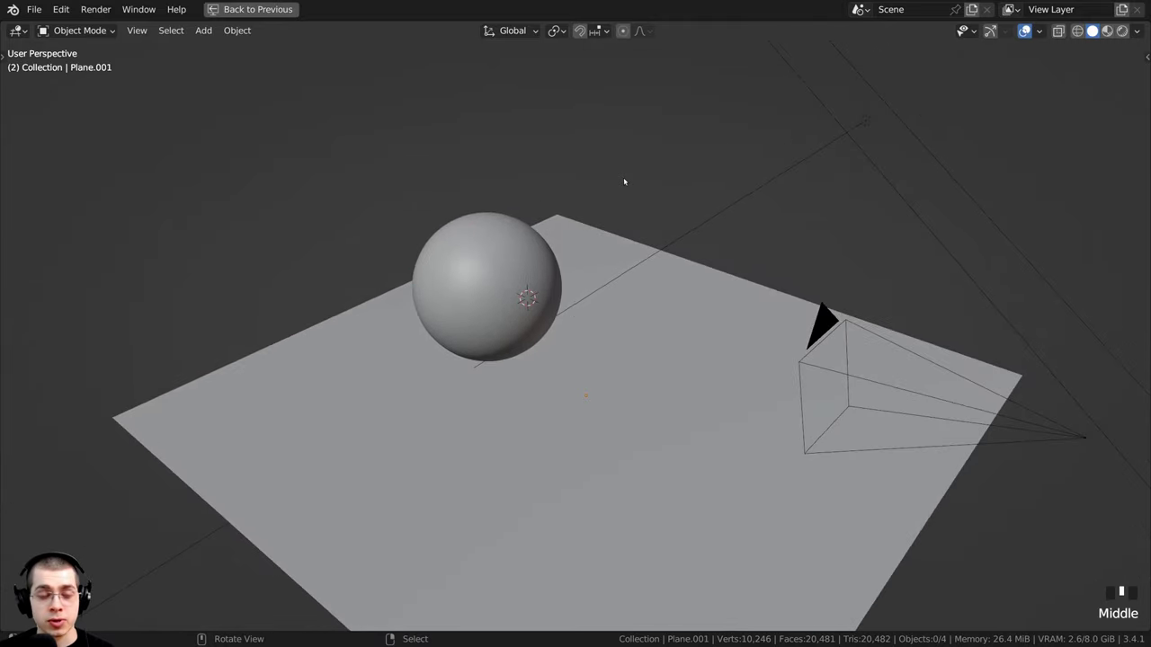
Add an ico sphere and set its subdivisions to 6
key("shift+a")
mouse_move(588, 174)
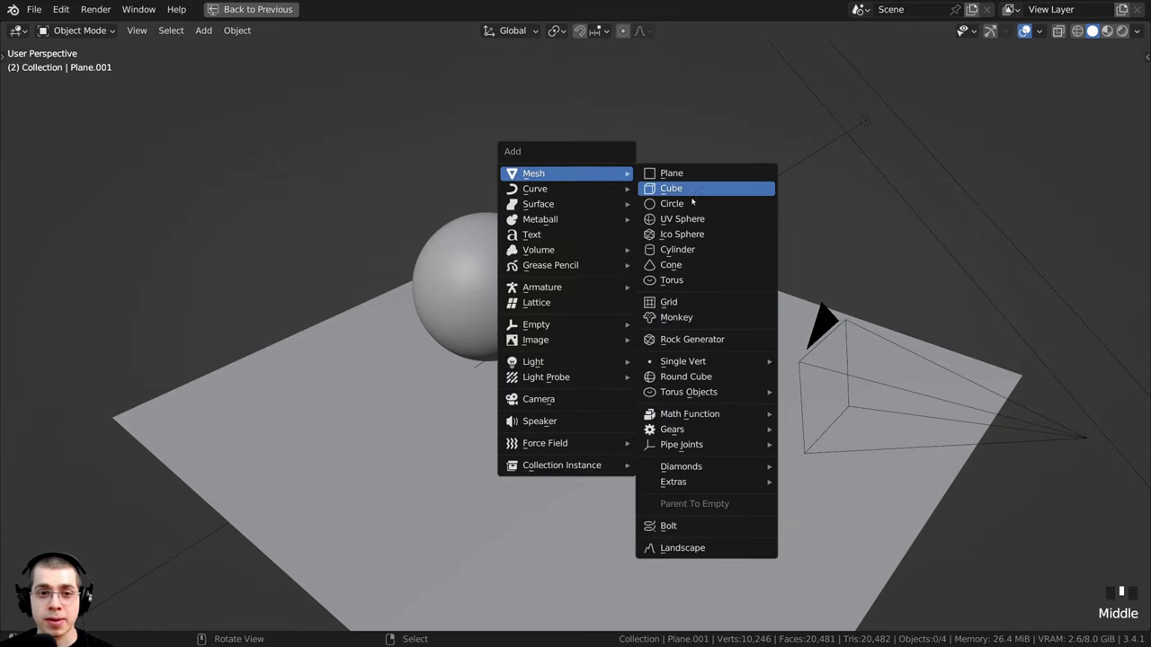
left_click(681, 235)
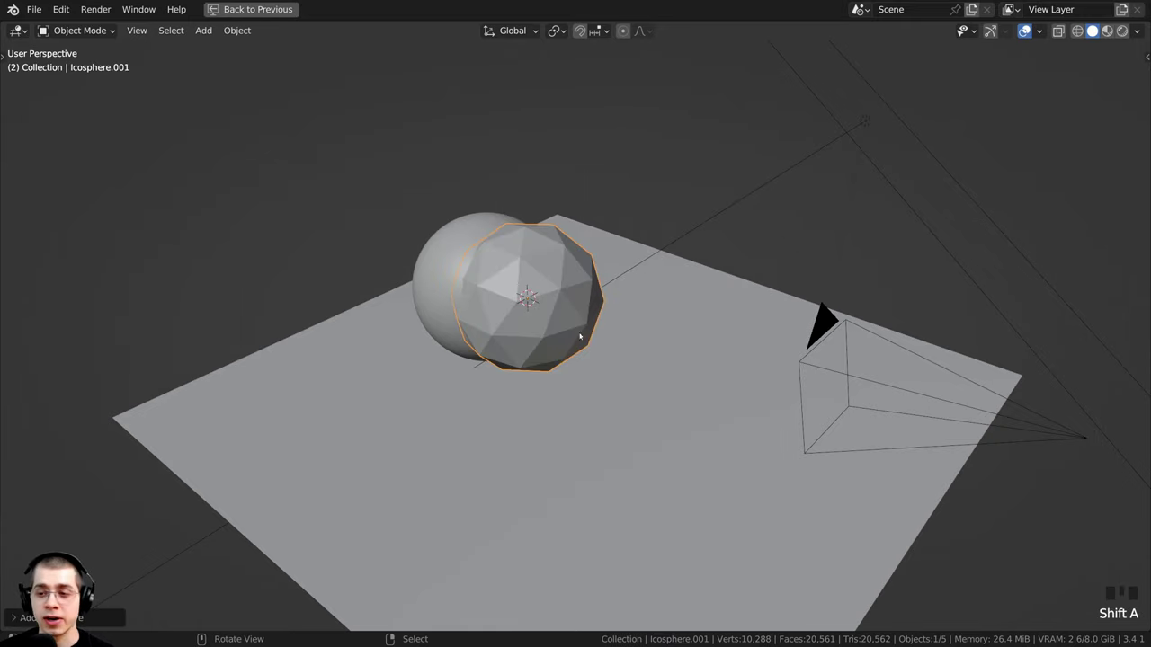
left_click(16, 620)
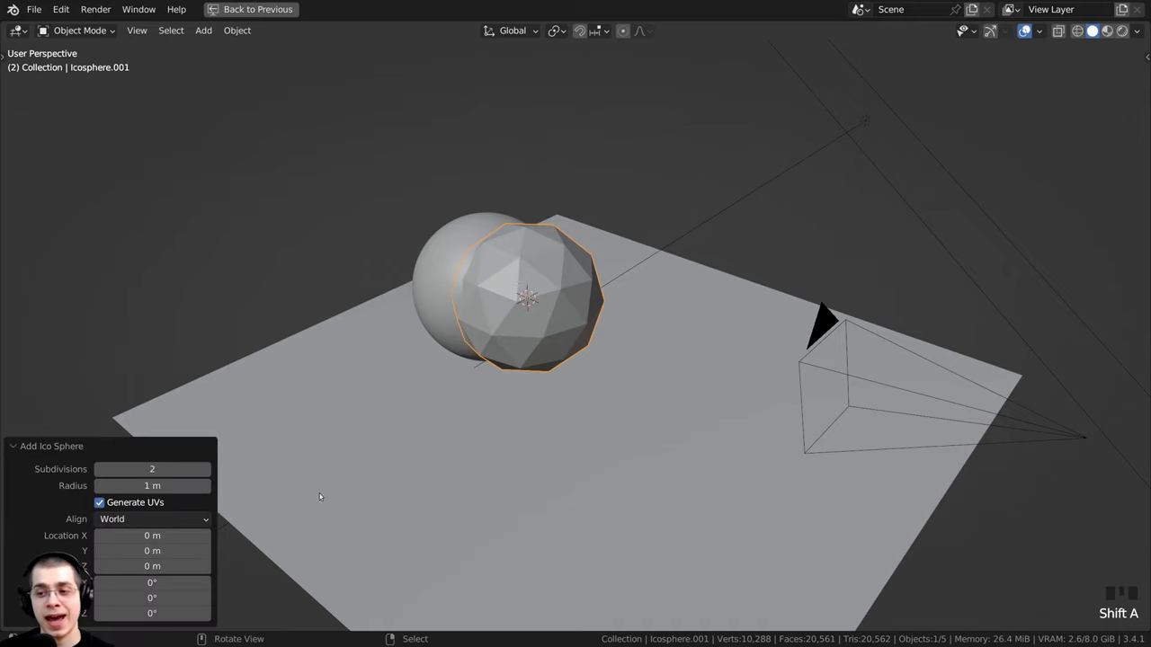
double_click(153, 468)
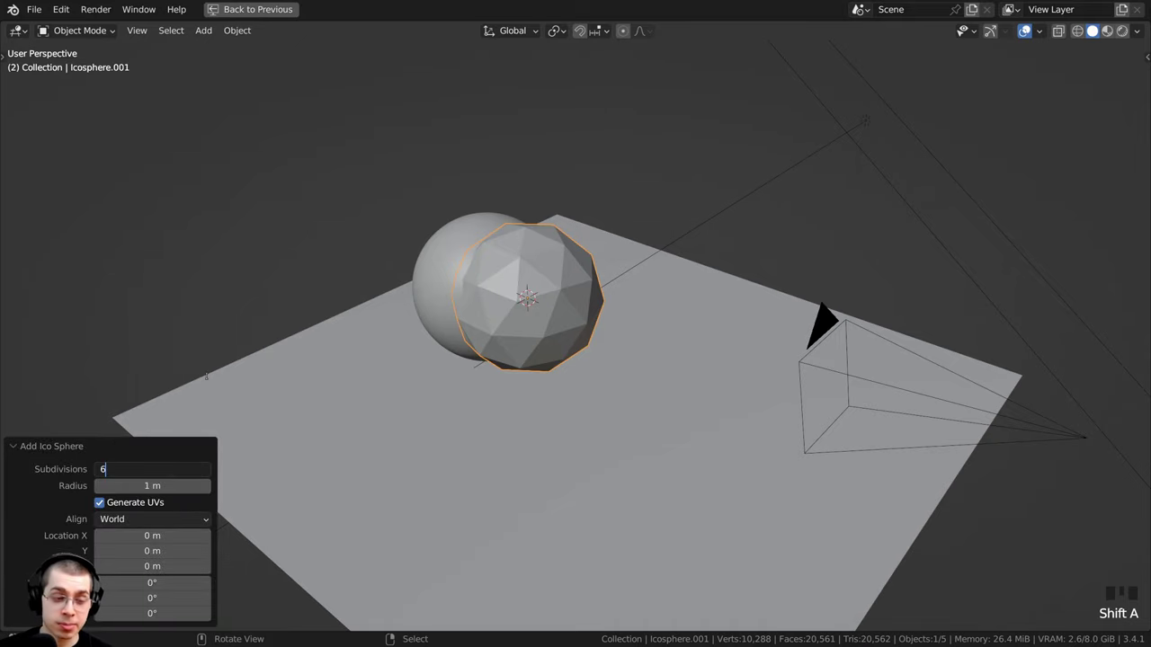
key("Return")
Apply smooth shading to the new ico sphere
scroll(483, 270, "up", 6)
middle_click_drag(467, 261, 505, 344, "shift")
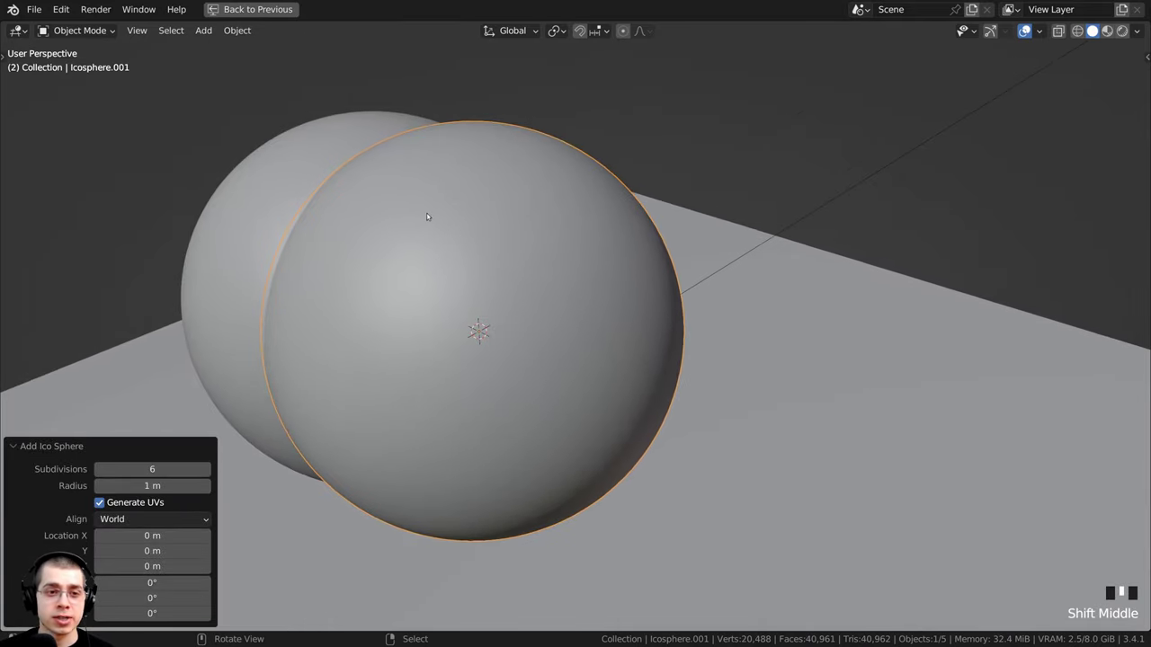
right_click(410, 216)
left_click(401, 218)
middle_click_drag(434, 280, 492, 275)
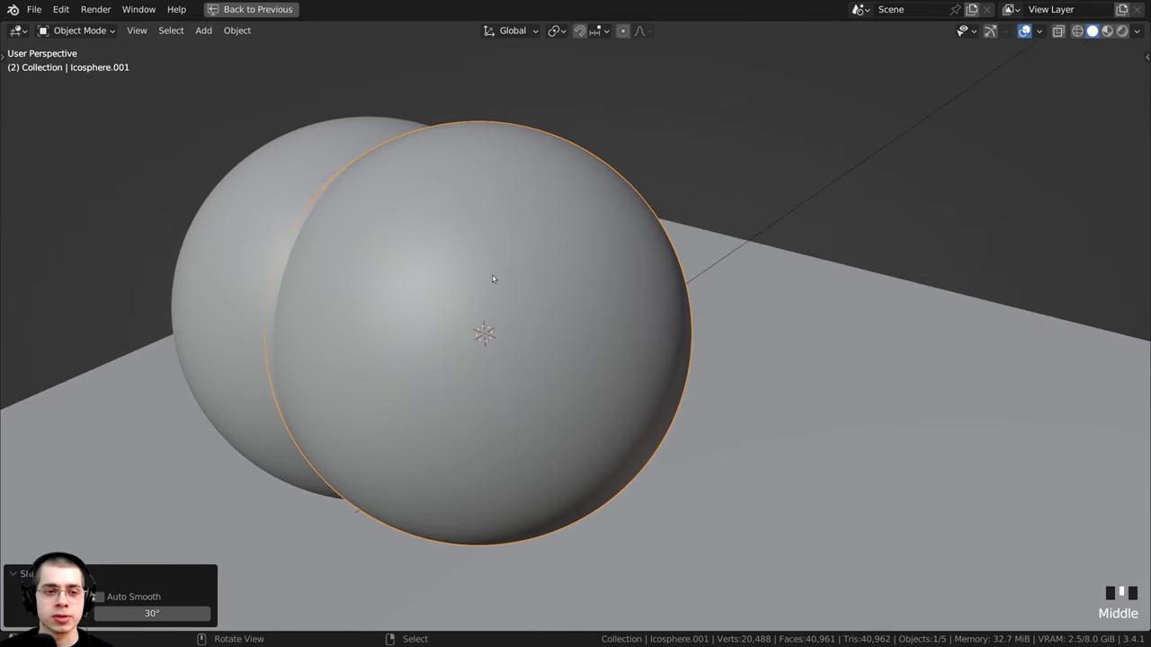
Rotate the original sphere 90° about the global X axis
key("r")
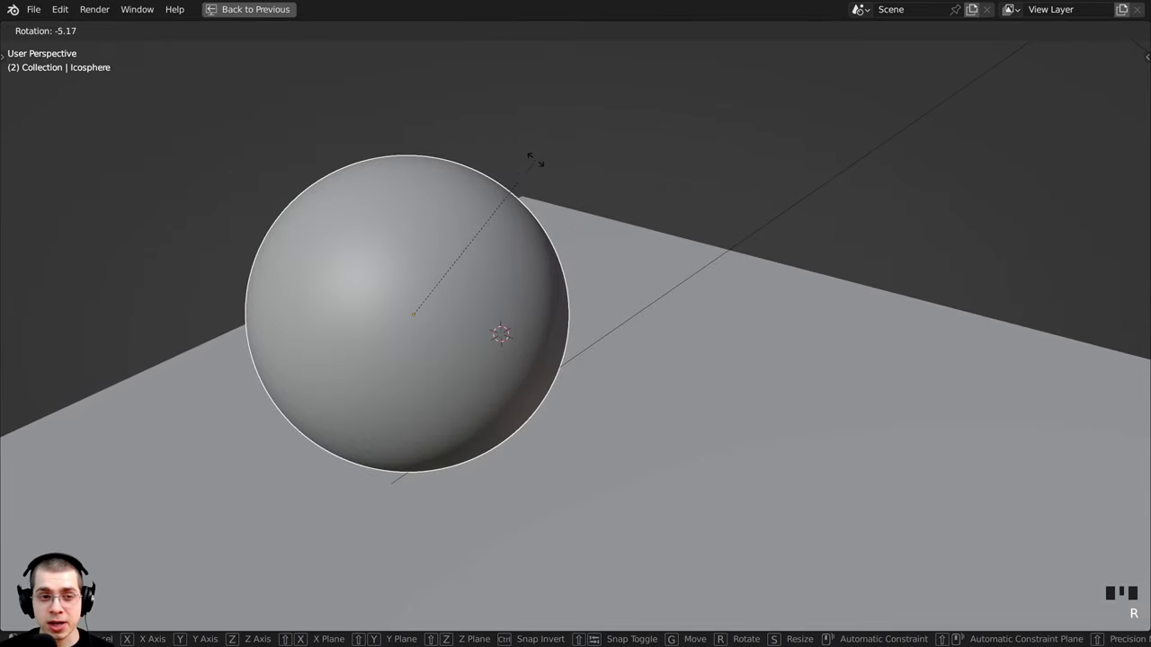
type("x")
type("90")
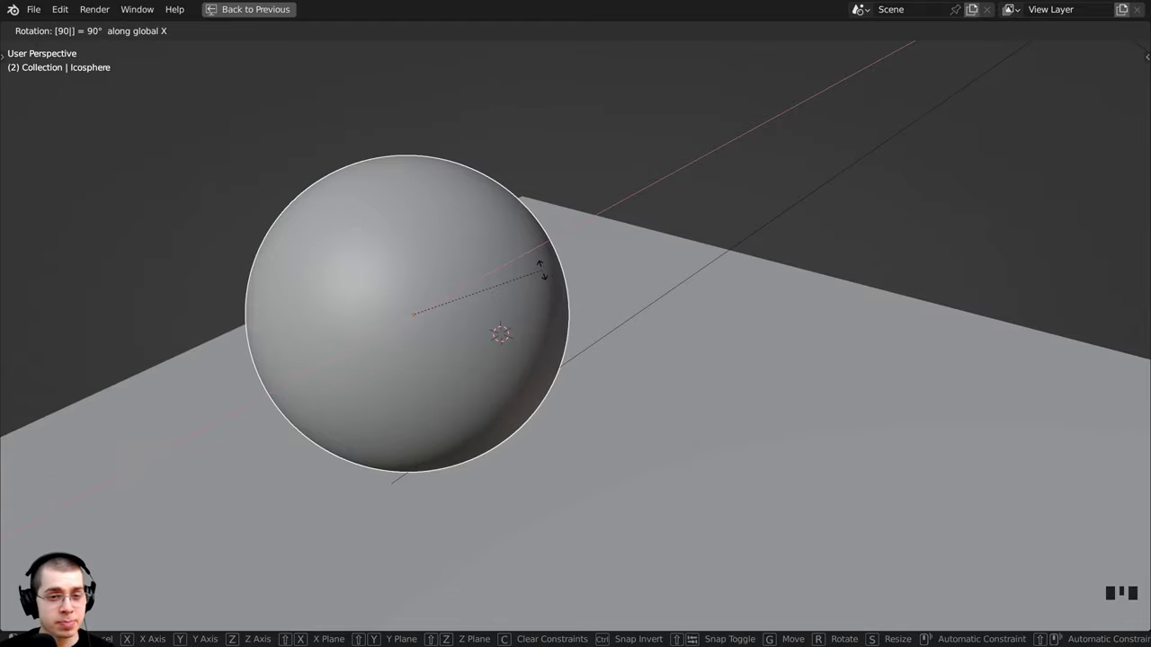
key("Return")
middle_click_drag(542, 265, 457, 373)
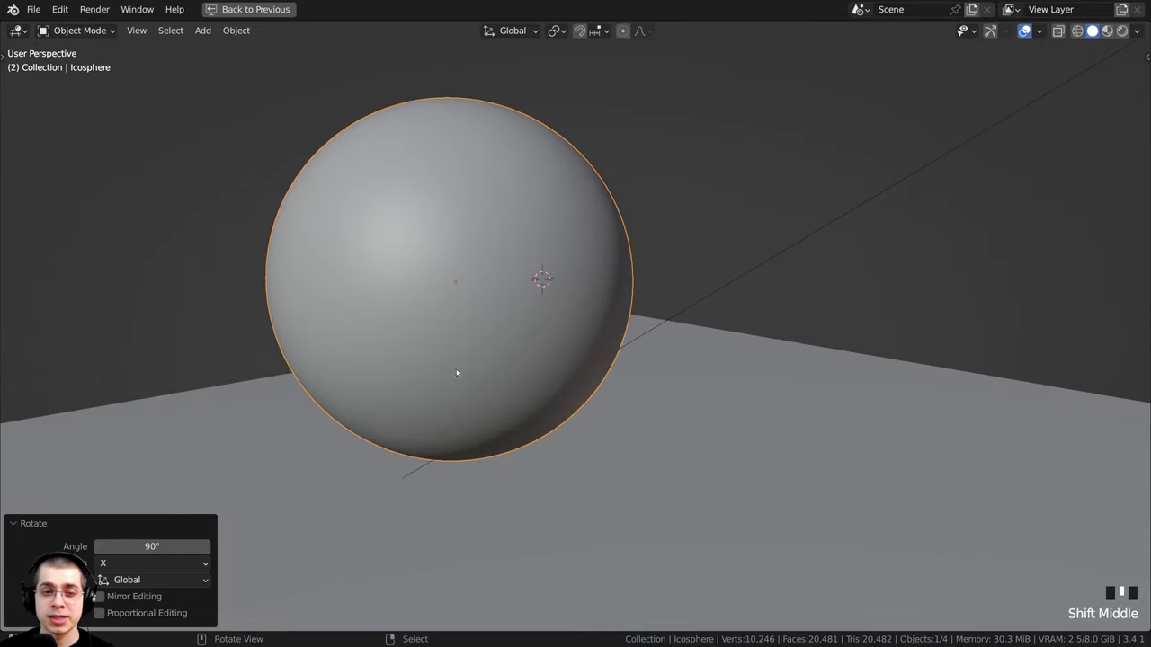
middle_click_drag(534, 286, 381, 134)
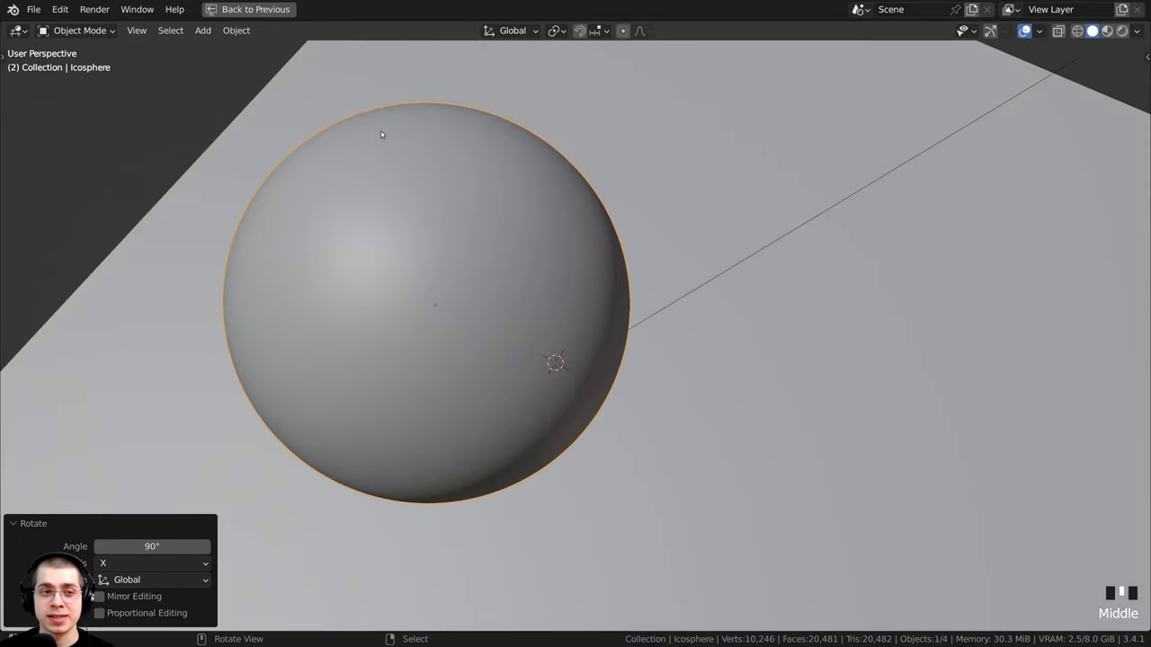
middle_click_drag(411, 250, 418, 258)
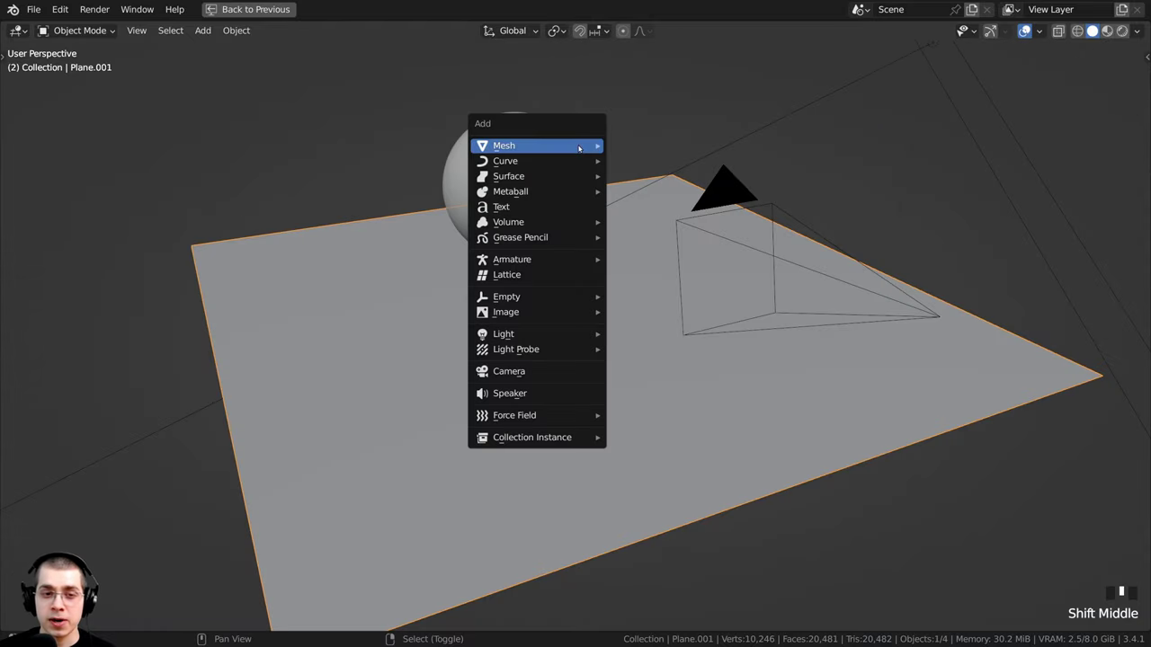
Add a plane mesh and scale it up by about 4.6 on all axes
mouse_move(535, 151)
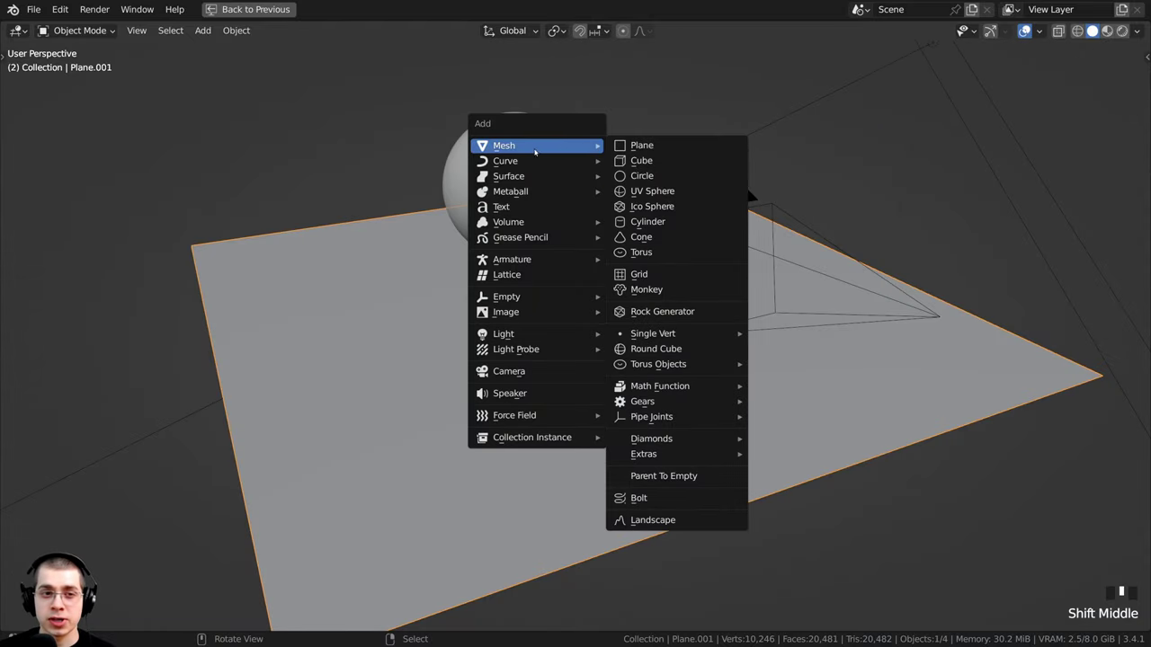
left_click(656, 145)
scroll(576, 342, "down", 3)
key("s")
left_click(867, 295)
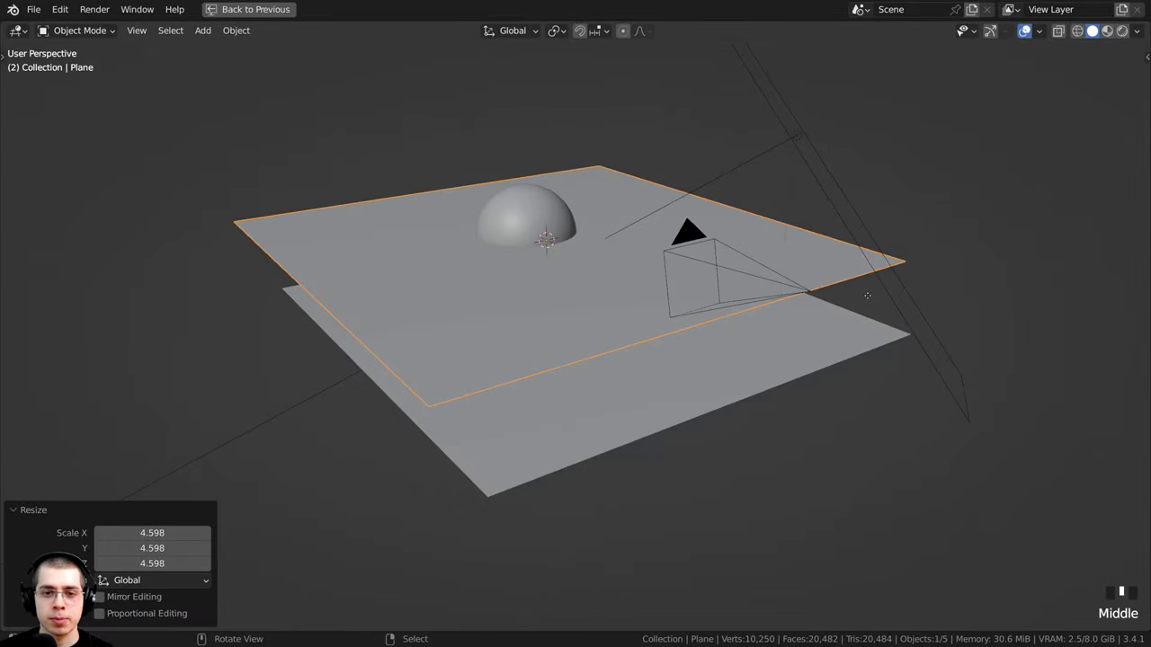
Move the new plane along the Z axis
key("g")
key("z")
left_click(548, 231)
key("ctrl+a")
left_click(548, 231)
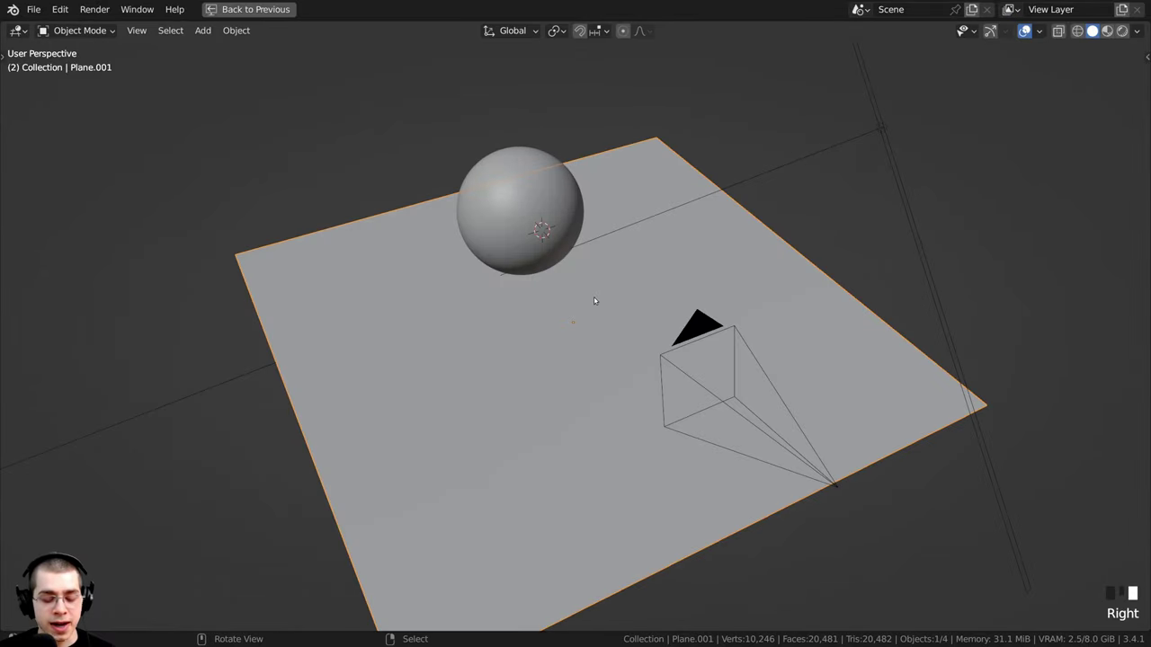
Apply the scale of the existing floor plane
middle_click_drag(593, 300, 591, 313)
key("ctrl+a")
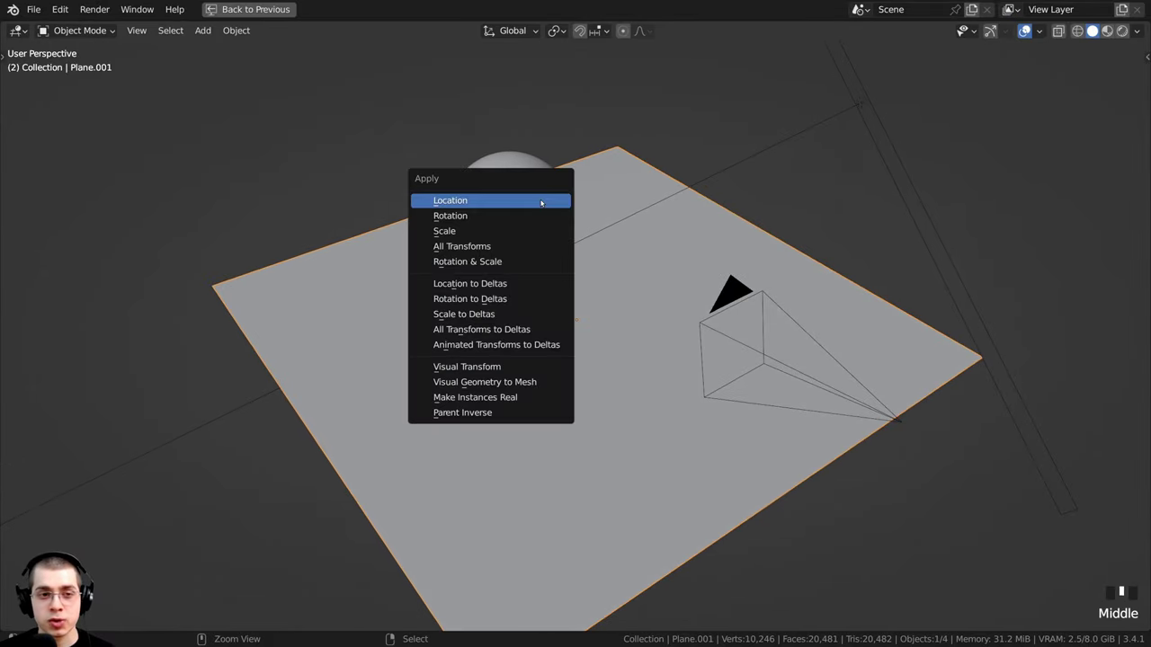
left_click(453, 235)
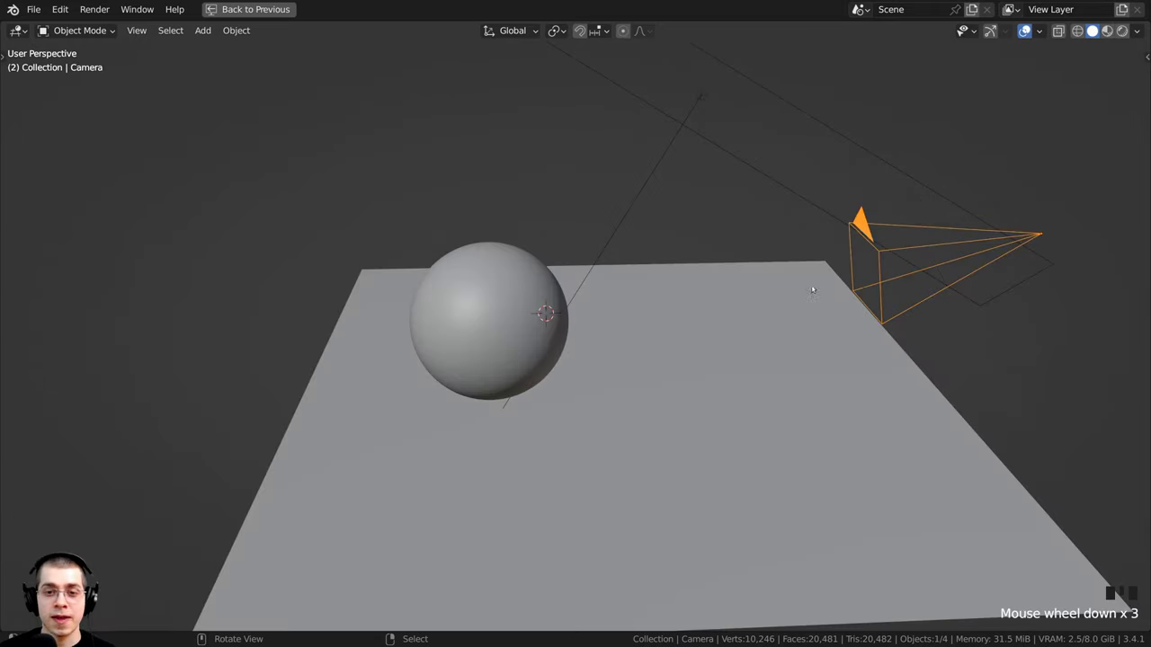
View the sphere and floor through the scene camera
key("g")
right_click(929, 276)
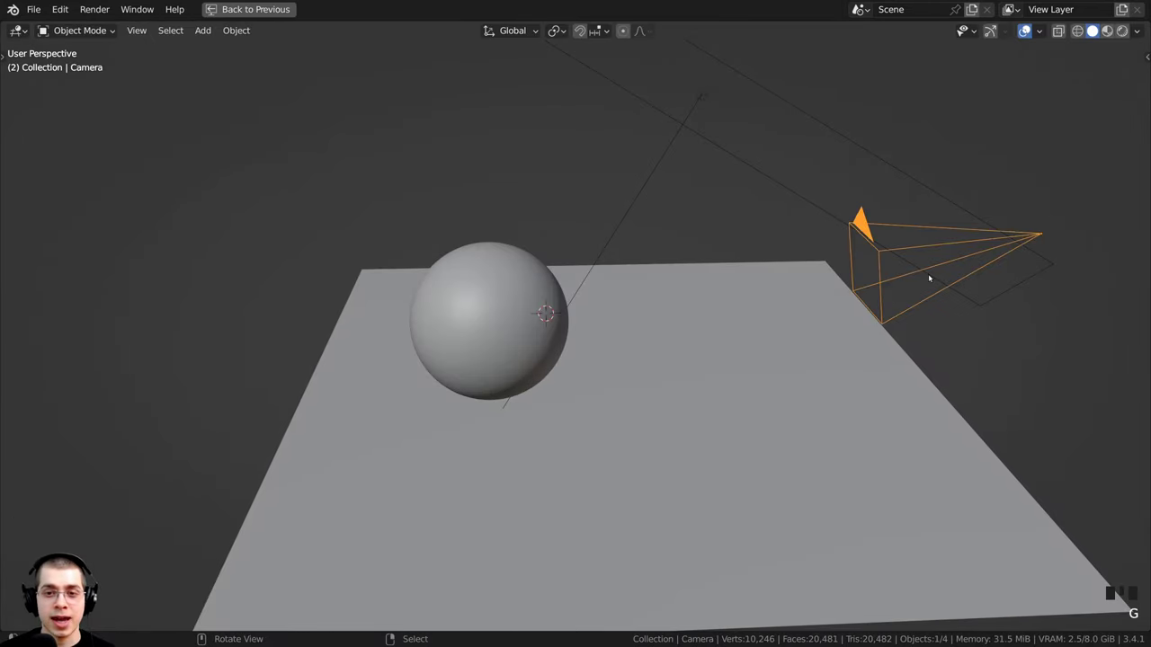
key("KP_0")
middle_click_drag(625, 324, 467, 274, "shift")
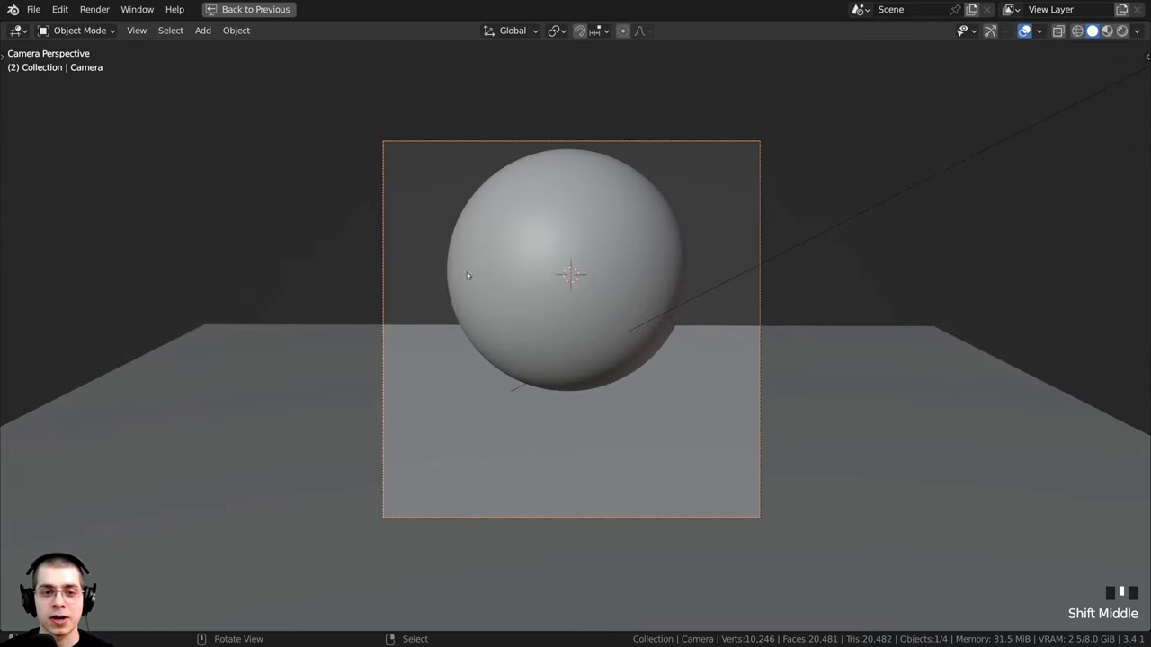
Return from the maximized viewport to the Shading layout and switch the viewport to rendered shading
left_click(247, 9)
key("z")
left_click(465, 224)
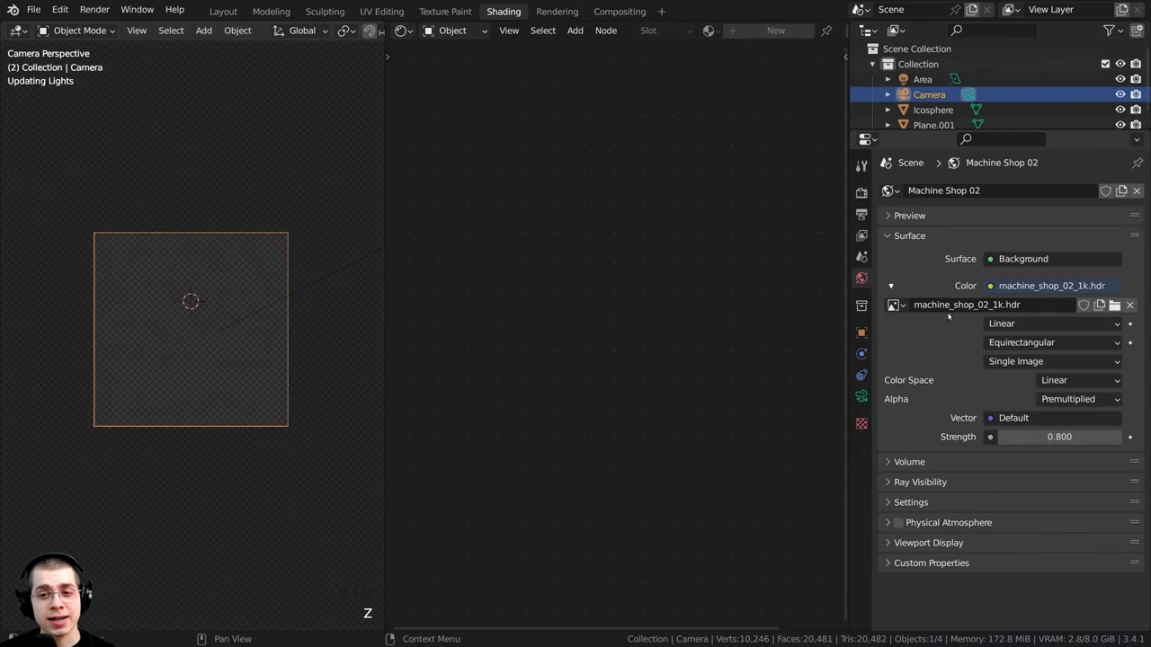
Examine the file name and resolution of the HDR image used for the world background
double_click(989, 306)
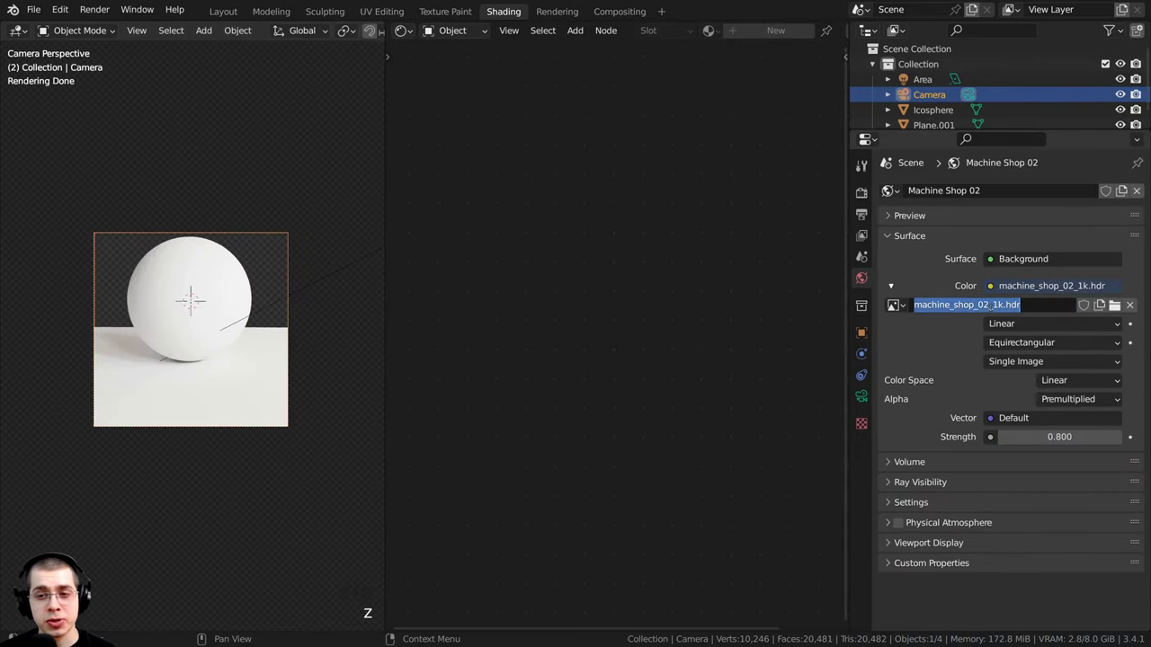
left_click_drag(992, 307, 913, 307)
left_click(932, 341)
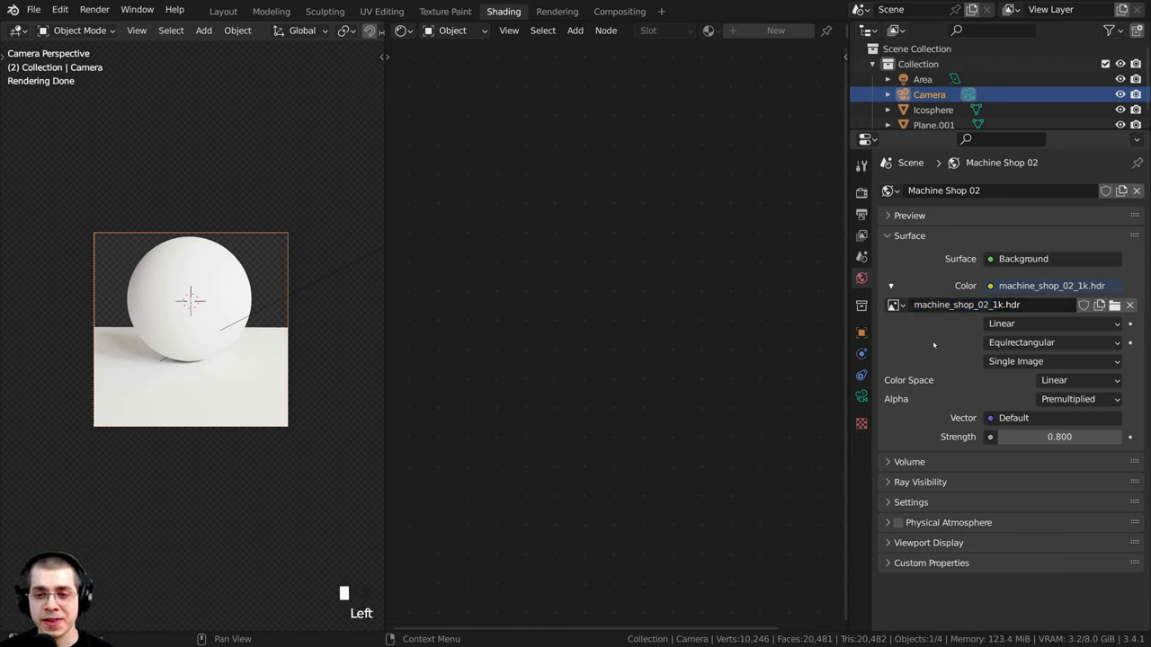
double_click(989, 305)
left_click(992, 305)
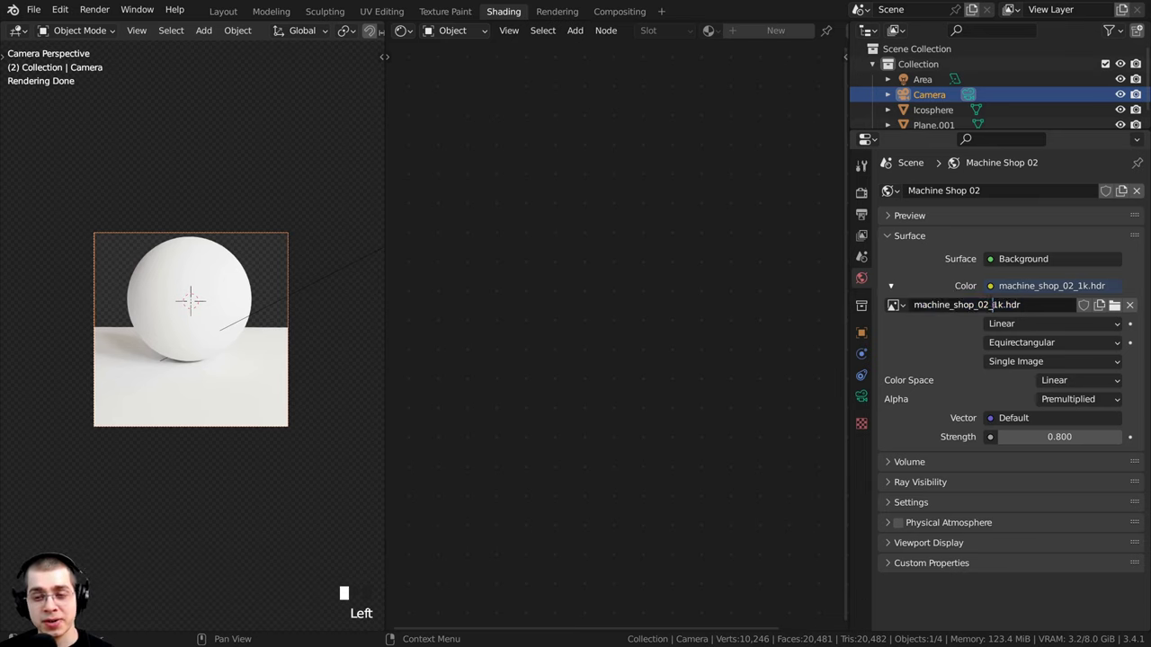
left_click_drag(992, 305, 1042, 304)
left_click(971, 365)
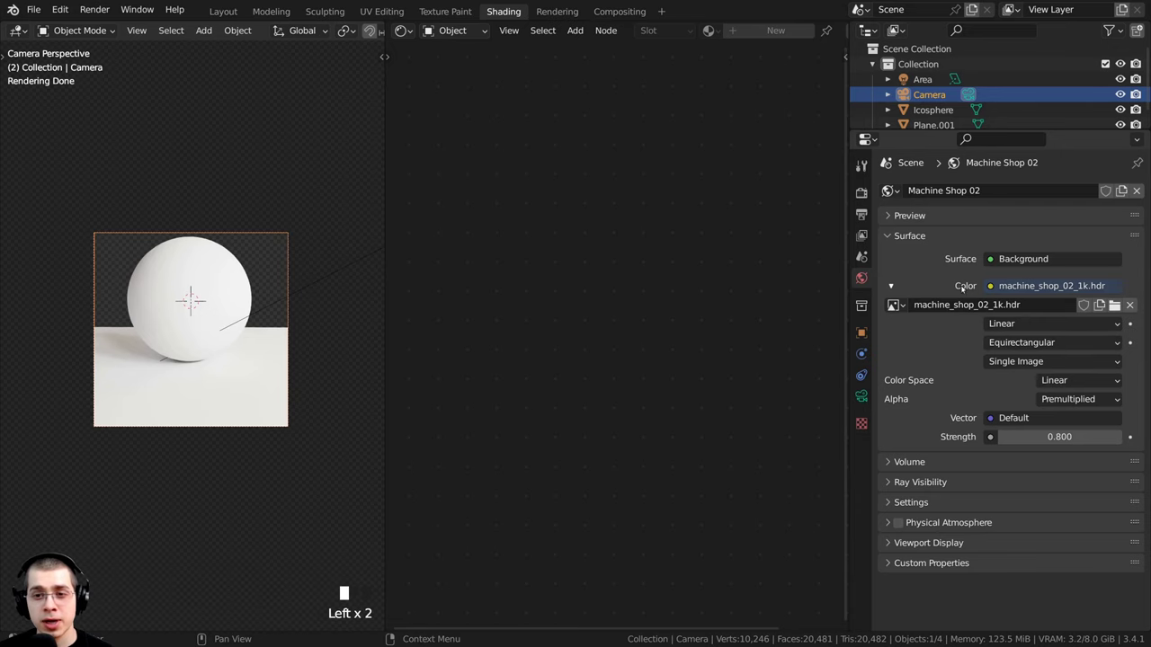
Examine the texture types available for the world color, including Environment Texture, and the background strength setting
left_click(990, 286)
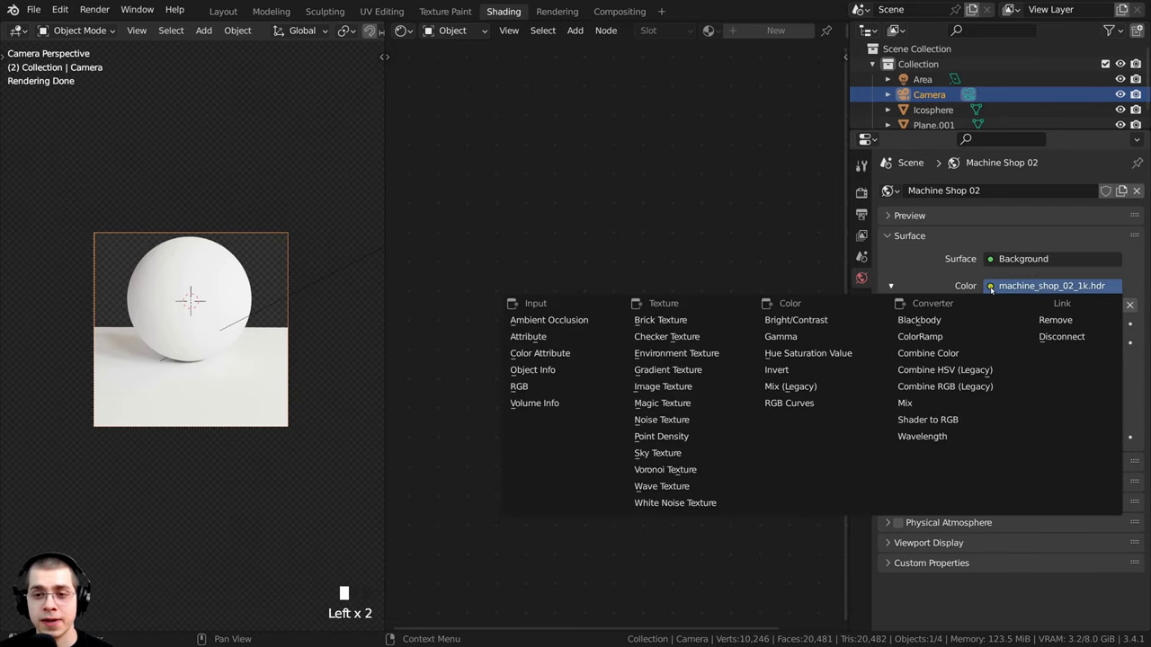
left_click(674, 353)
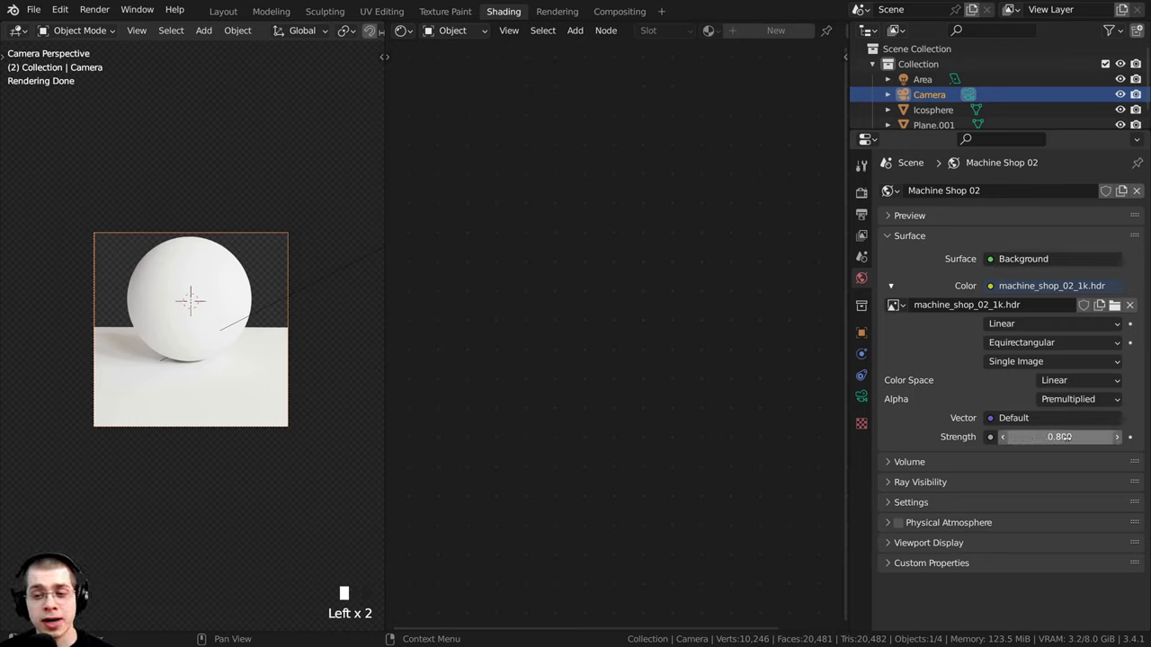
left_click(1043, 437)
left_click(678, 386)
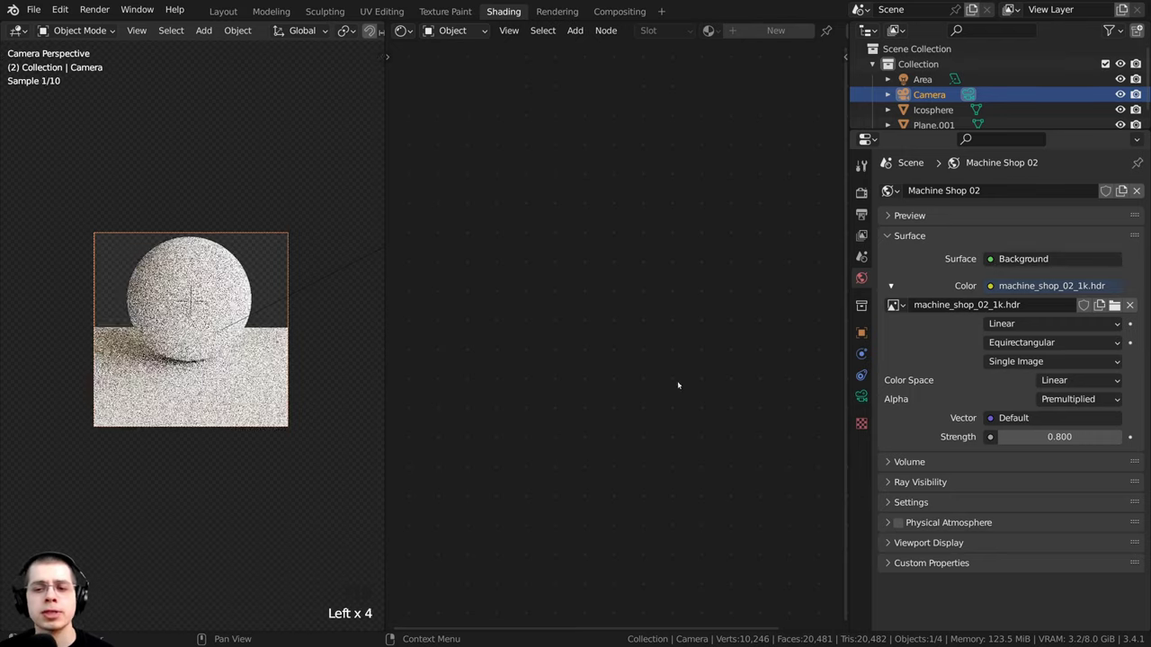
Select the area light above the sphere and examine the light types that can be added, including Area
middle_click_drag(252, 270, 278, 319)
scroll(277, 319, "down", 5)
right_click(194, 229)
middle_click_drag(179, 215, 126, 235)
key("shift+a")
mouse_move(128, 236)
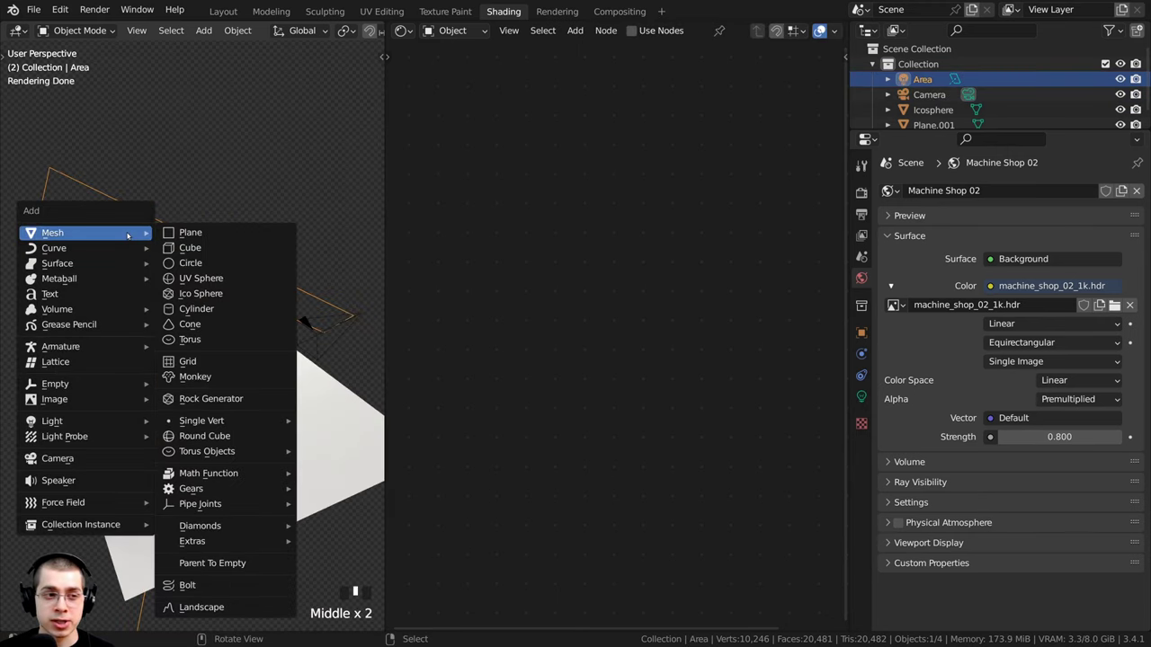
mouse_move(75, 419)
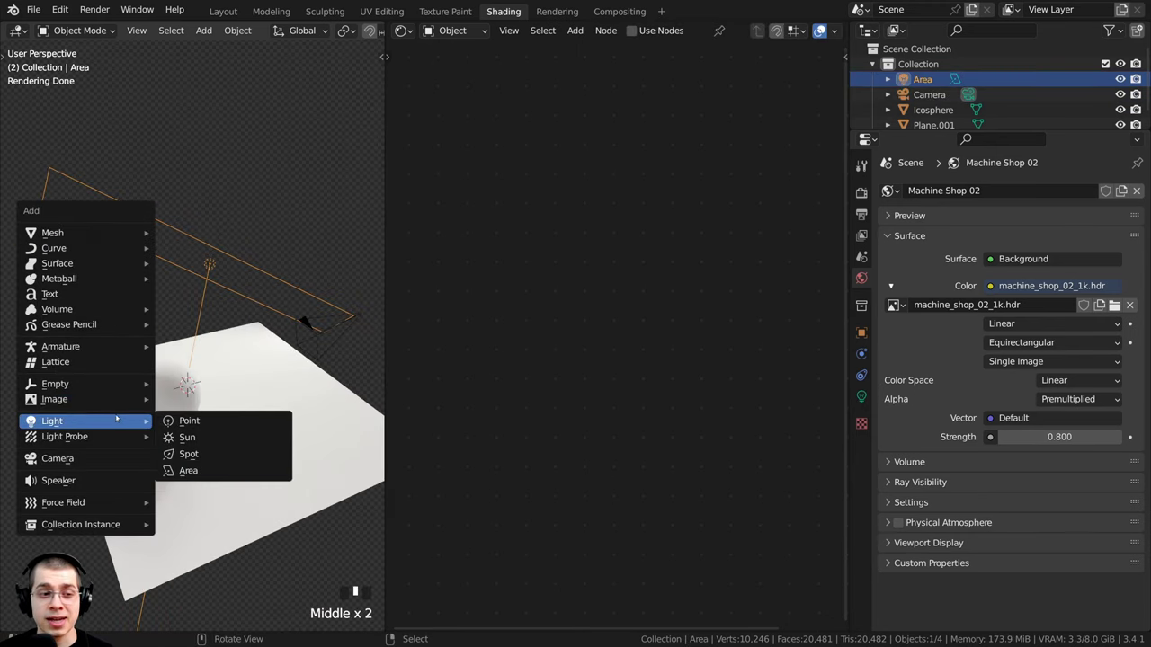
left_click(225, 476)
Examine the area light's color, power, shape and size settings, and return to the camera view
left_click(862, 396)
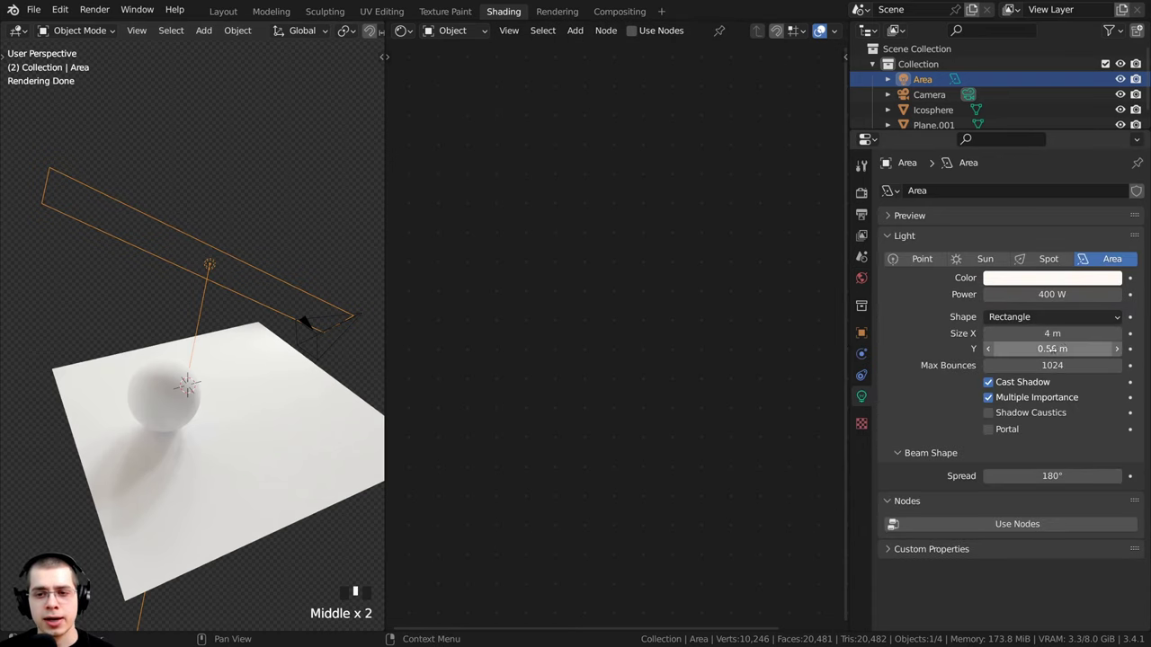
mouse_move(1046, 333)
left_mouse_down()
mouse_move(1019, 334)
mouse_move(1046, 333)
left_mouse_up()
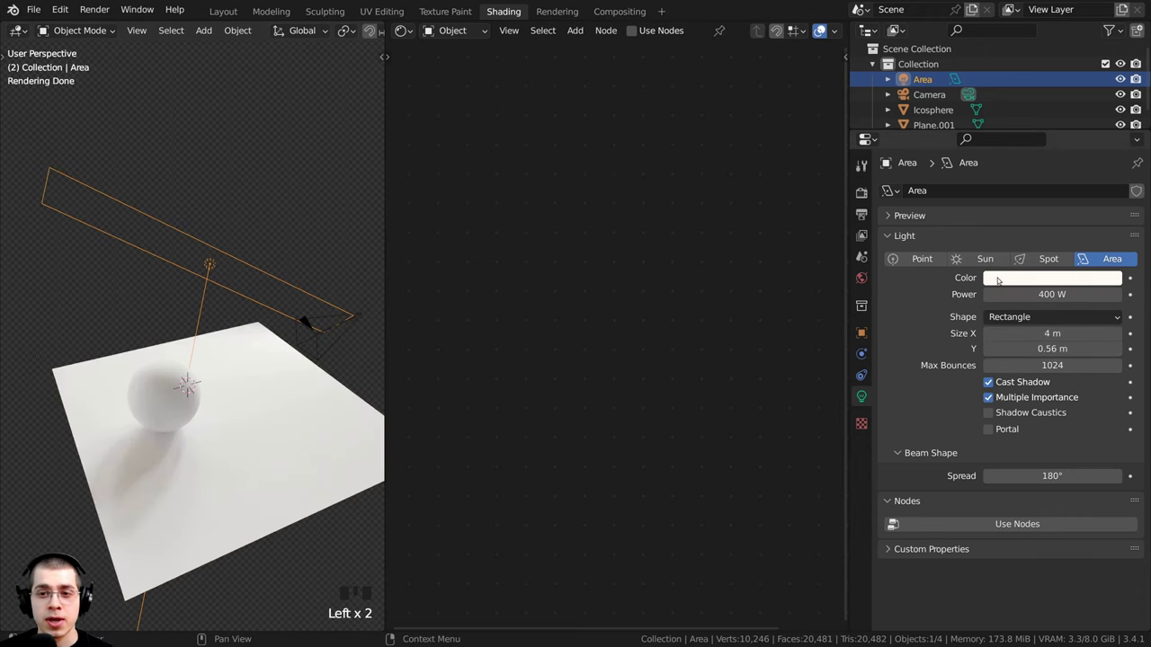
left_click(998, 279)
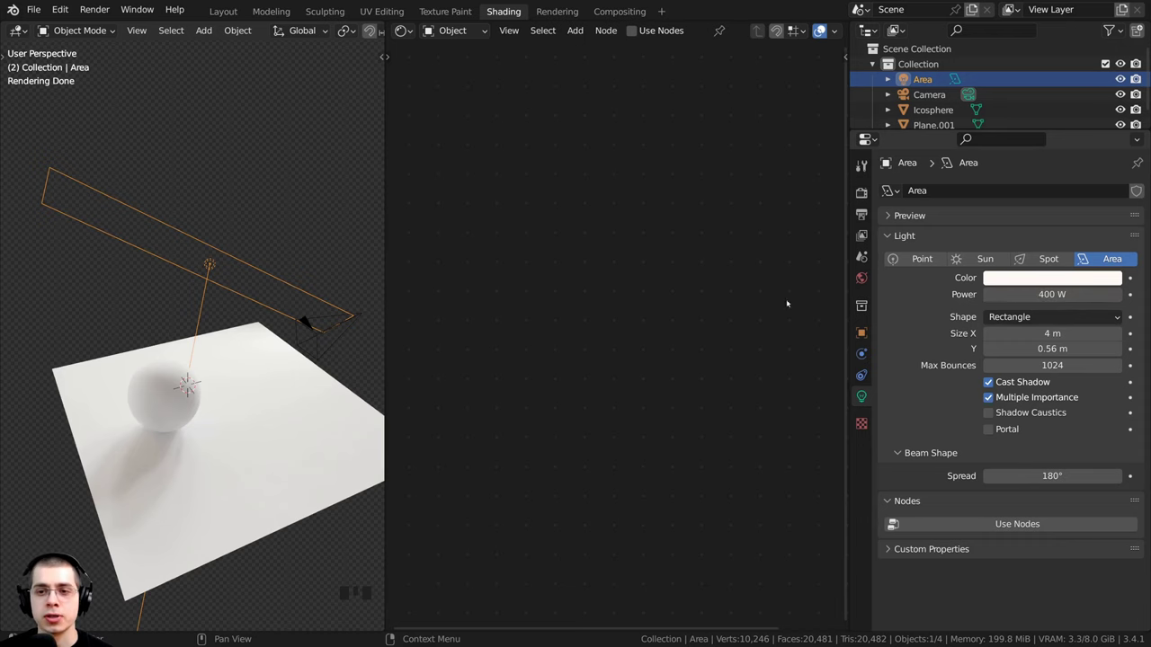
key("KP_0")
scroll(329, 249, "up", 3)
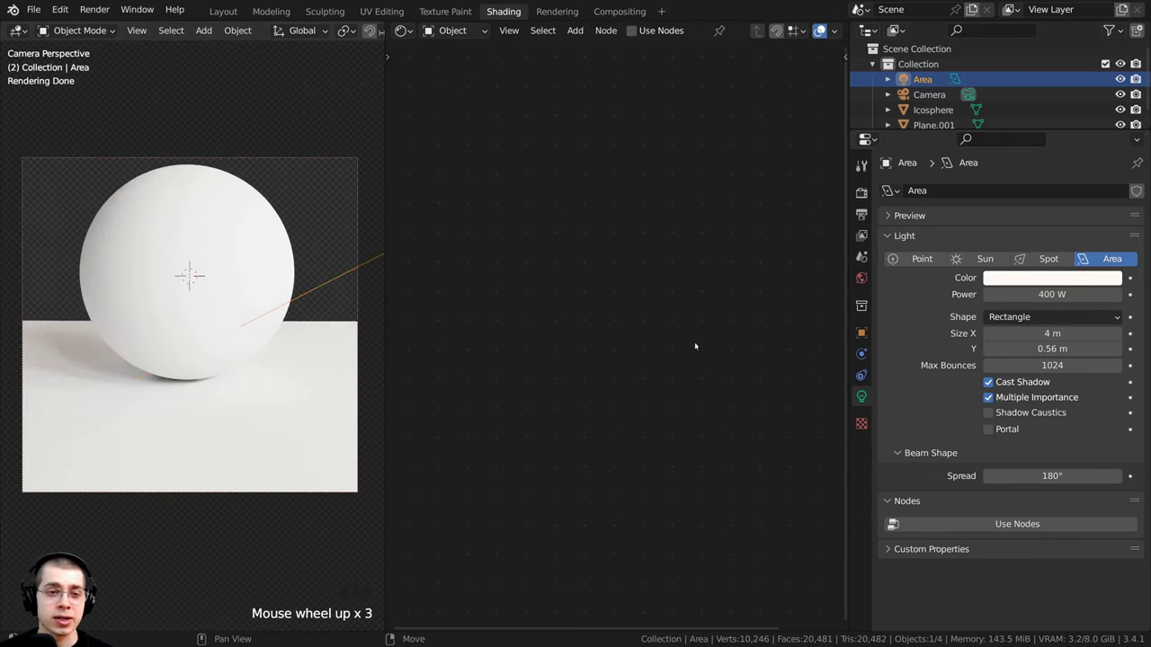
Compare the render background with the Film Transparent option off and on, leaving it enabled
left_click(862, 194)
scroll(896, 235, "down", 5)
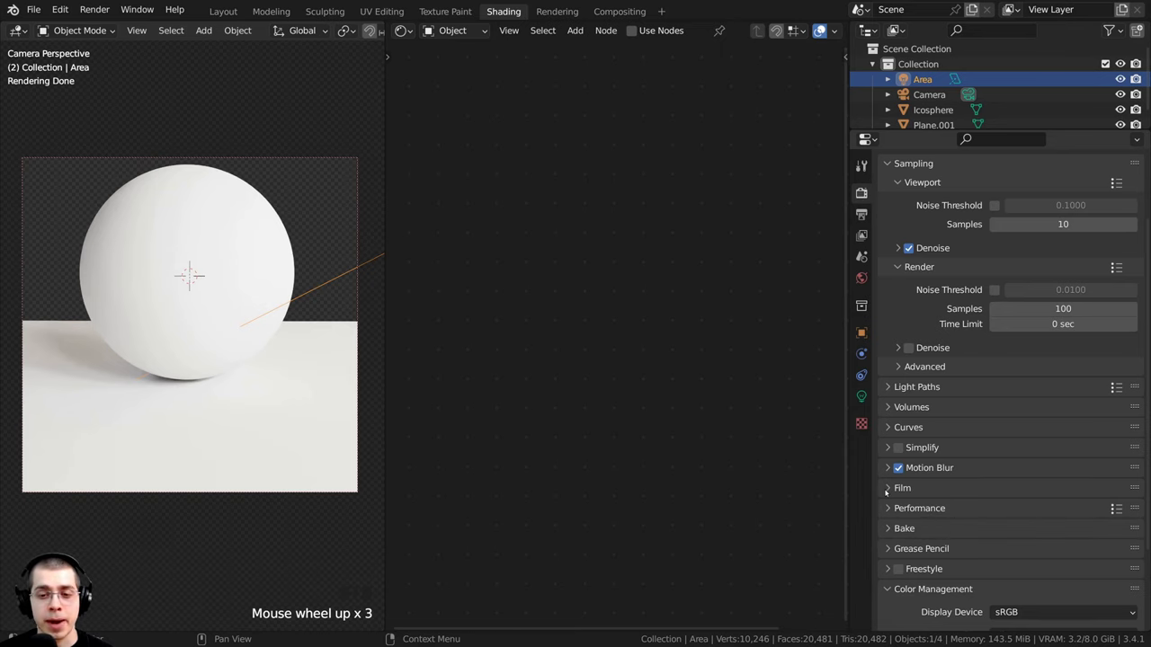
scroll(888, 491, "down", 3)
left_click(888, 436)
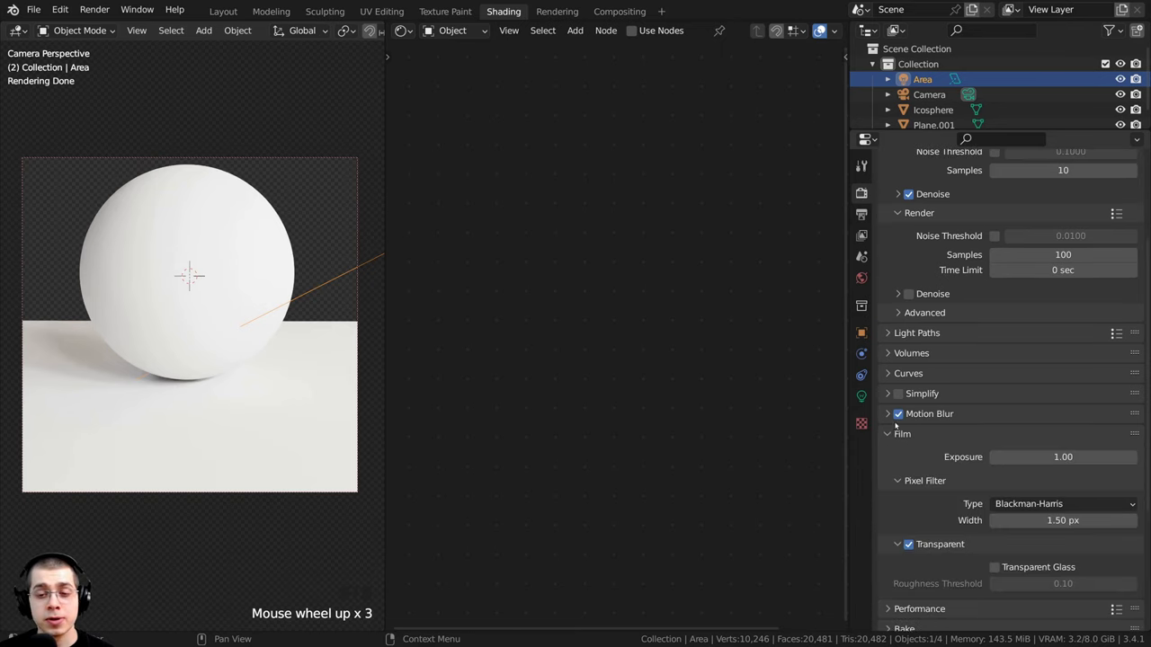
scroll(910, 508, "down", 2)
left_click(909, 509)
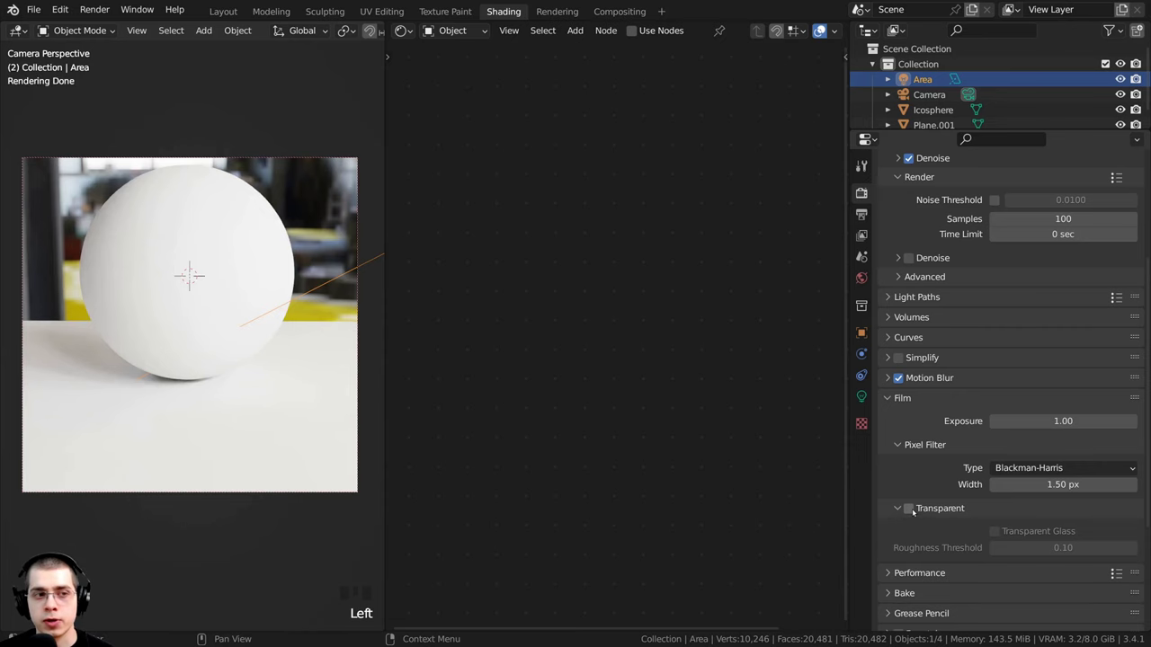
left_click(908, 509)
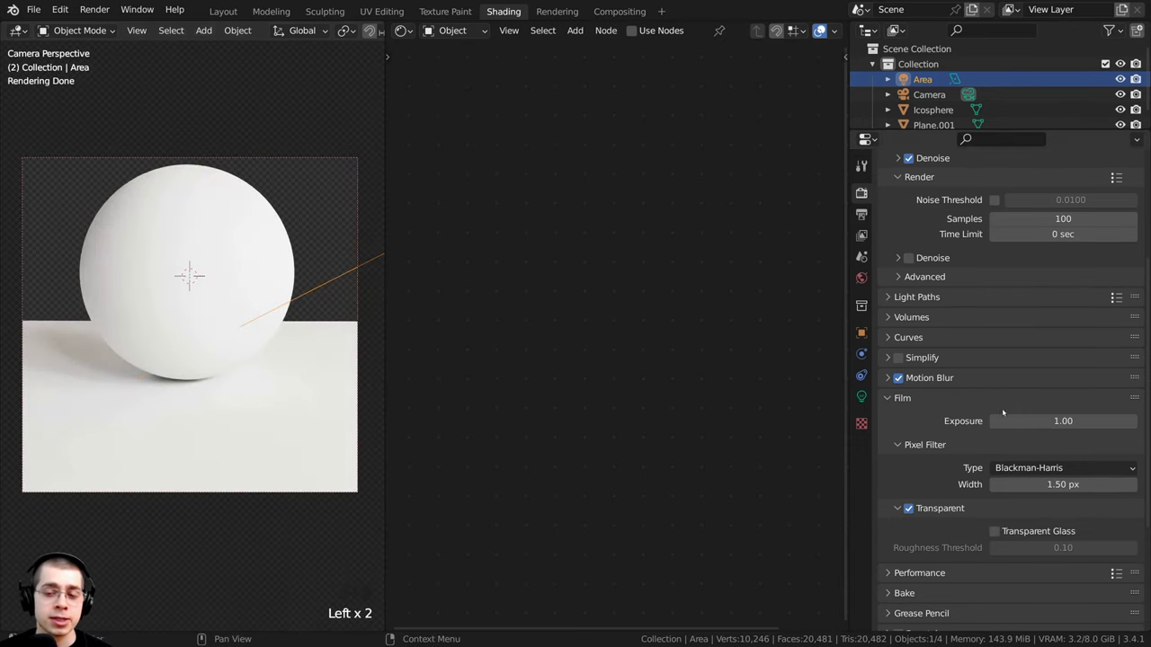
left_click(890, 398)
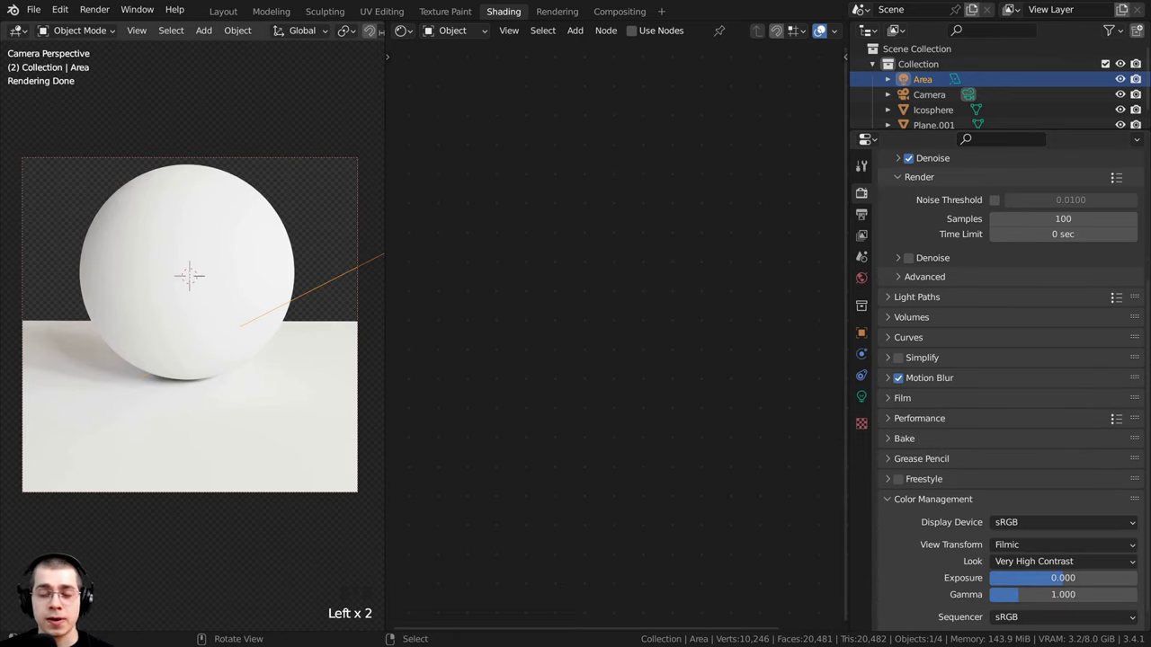
Examine the contrast options available for the Look setting in the render's color management
scroll(916, 471, "down", 1)
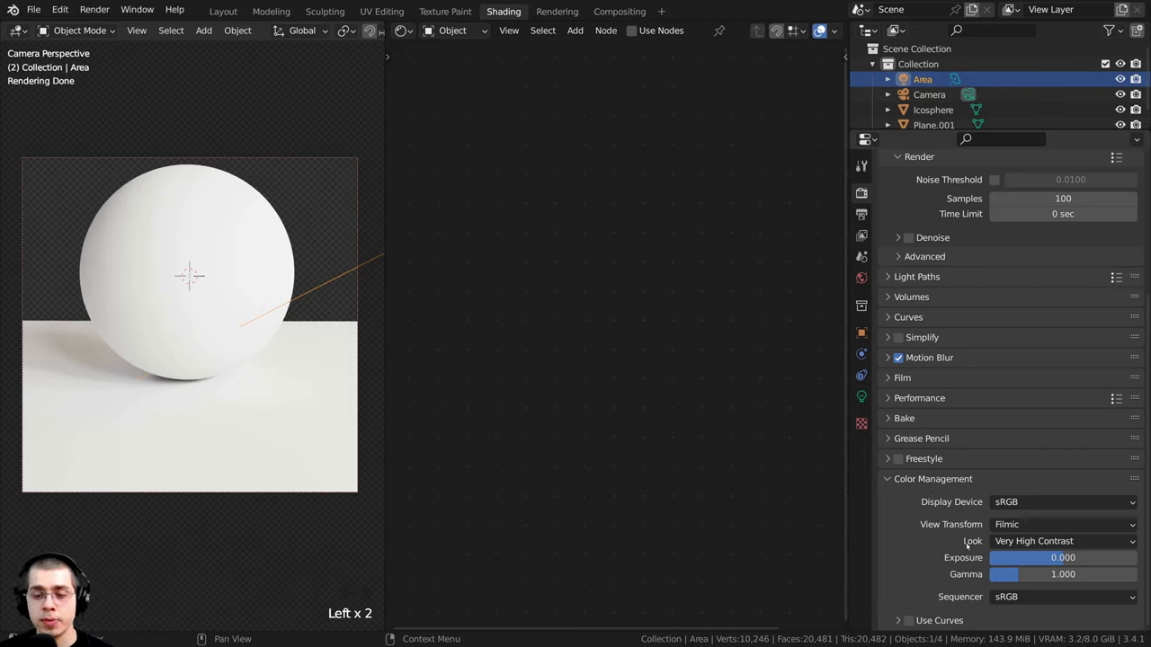
left_click(997, 544)
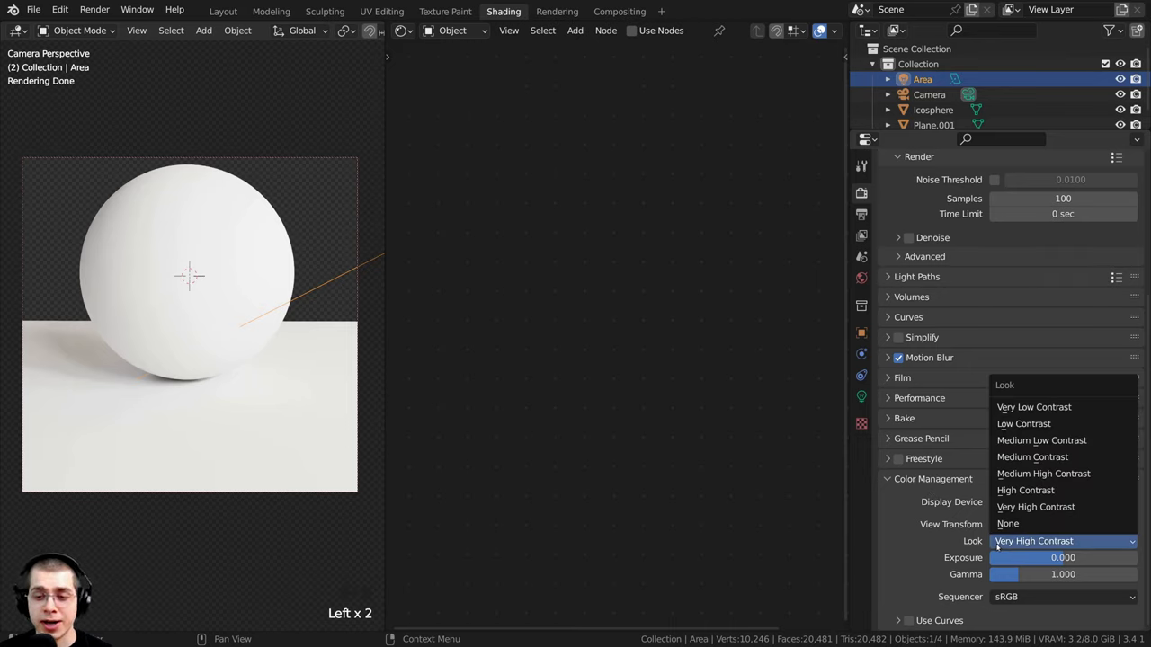
left_click(997, 543)
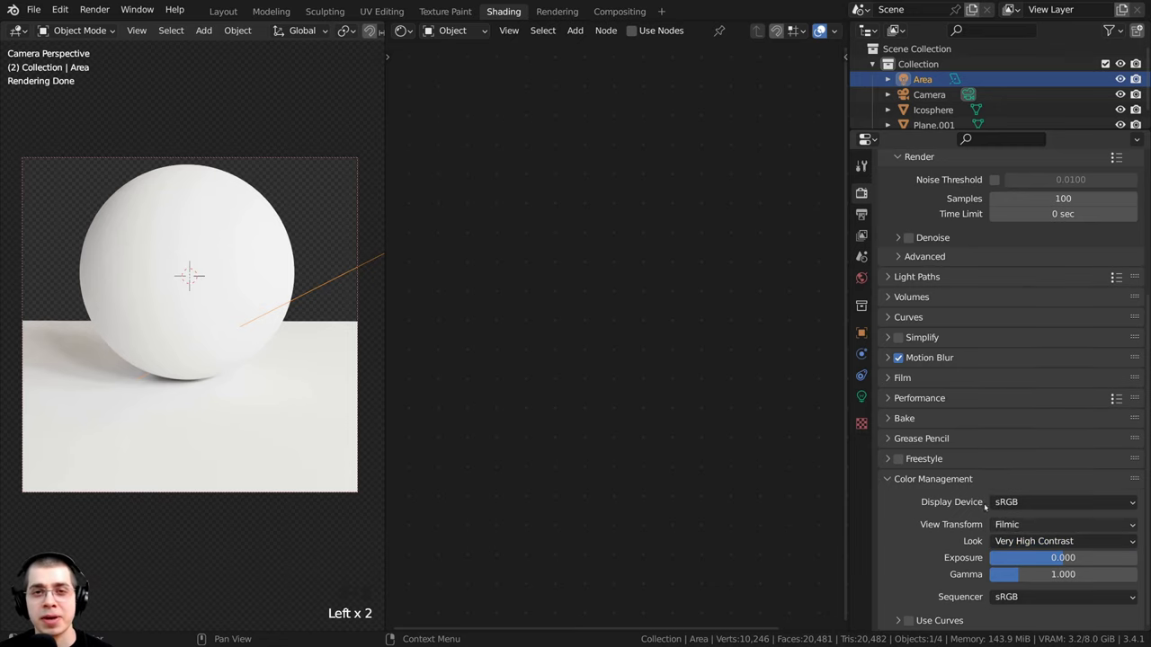
scroll(1074, 405, "up", 5)
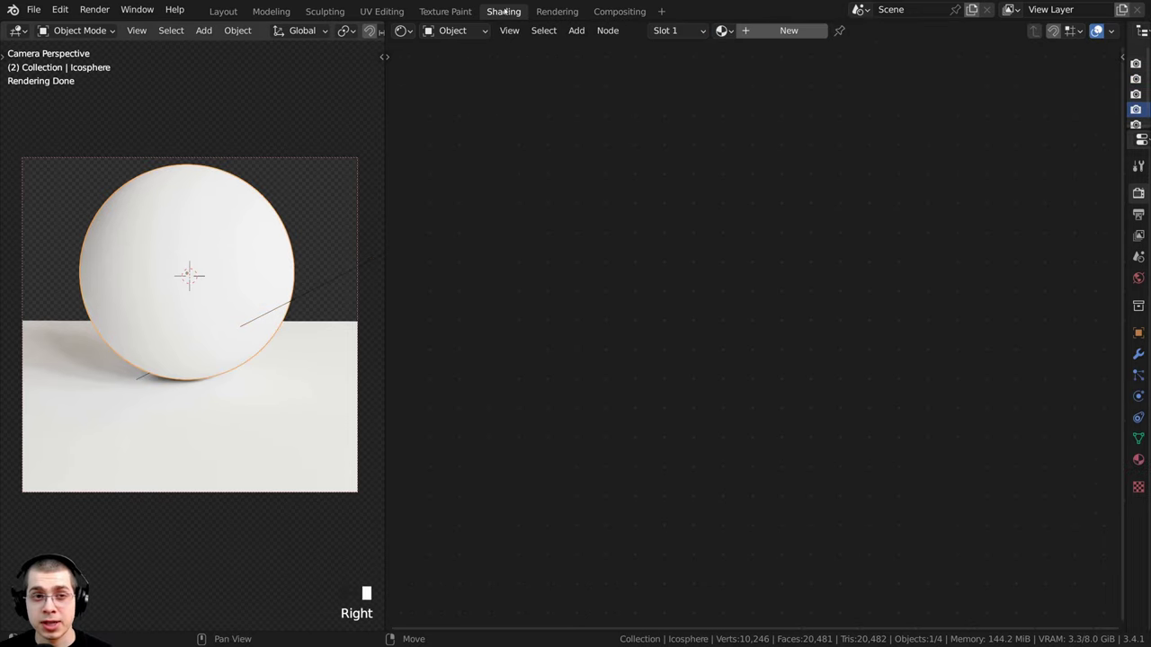
Use the Shading workspace with the sphere selected and set the viewport to rendered shading
left_click(503, 10)
key("z")
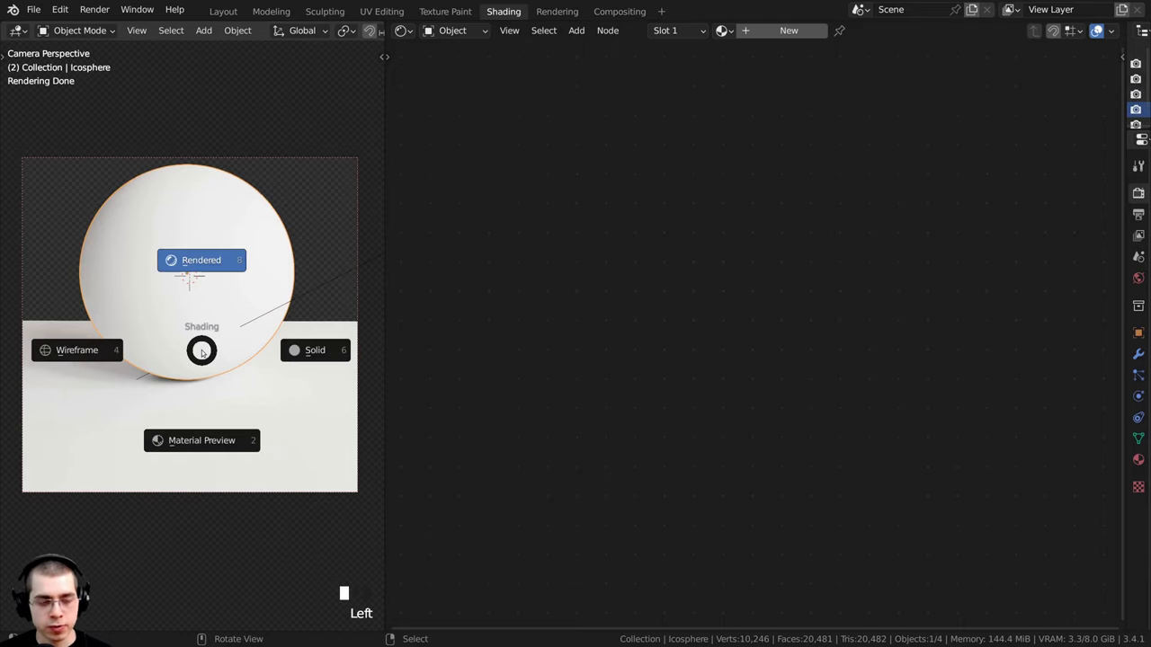
left_click(196, 261)
key("z")
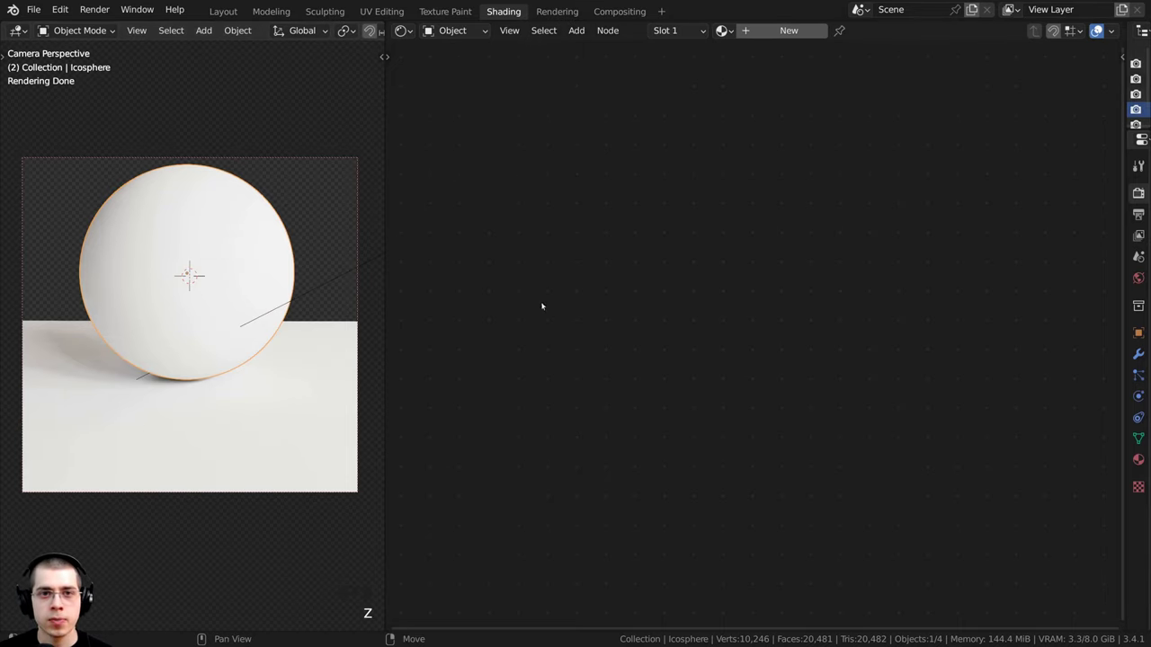
Create a new material named Tile Floor on the sphere and assign the same material to the floor plane
left_click(788, 30)
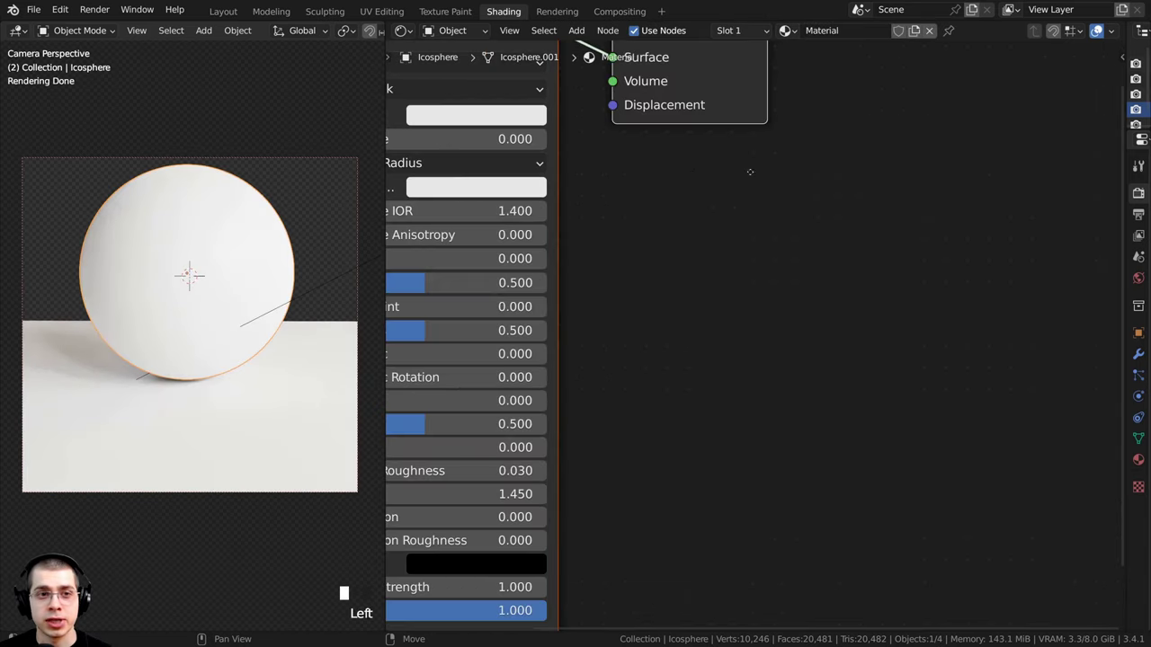
left_click(839, 30)
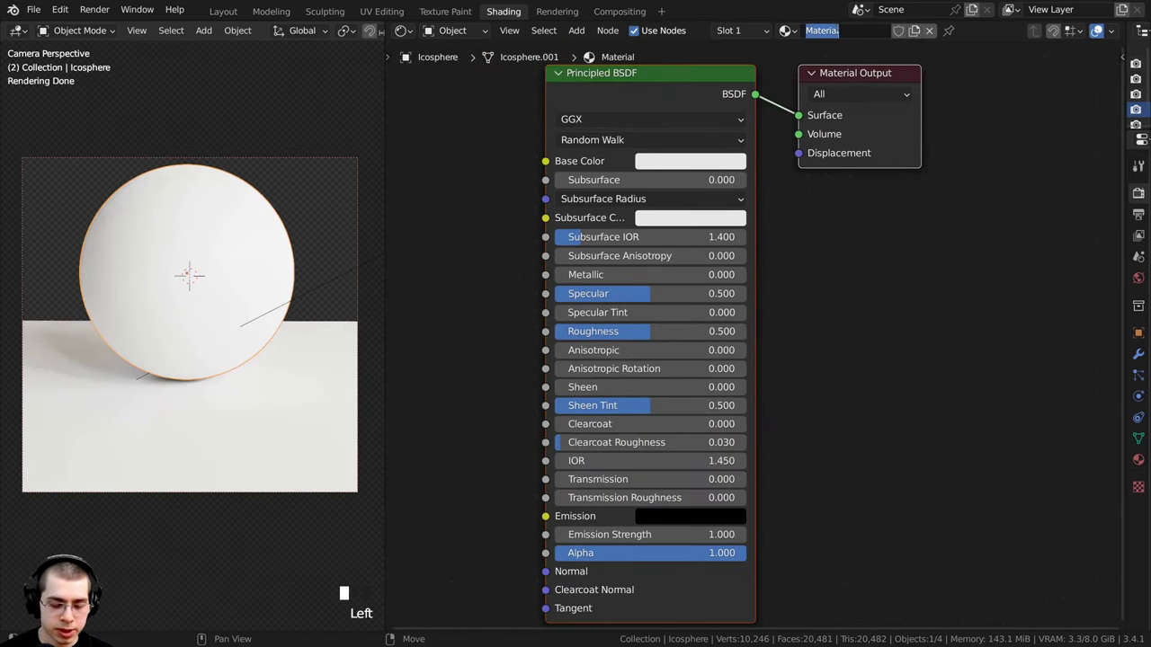
type("Tile Floo")
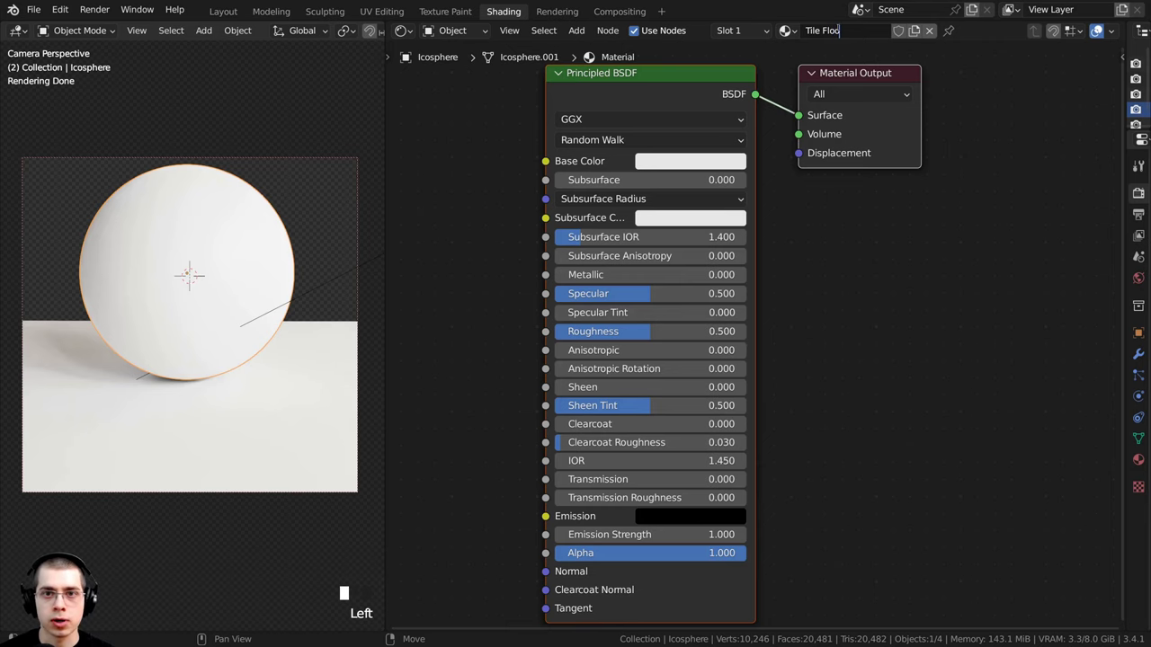
type("r")
key("Return")
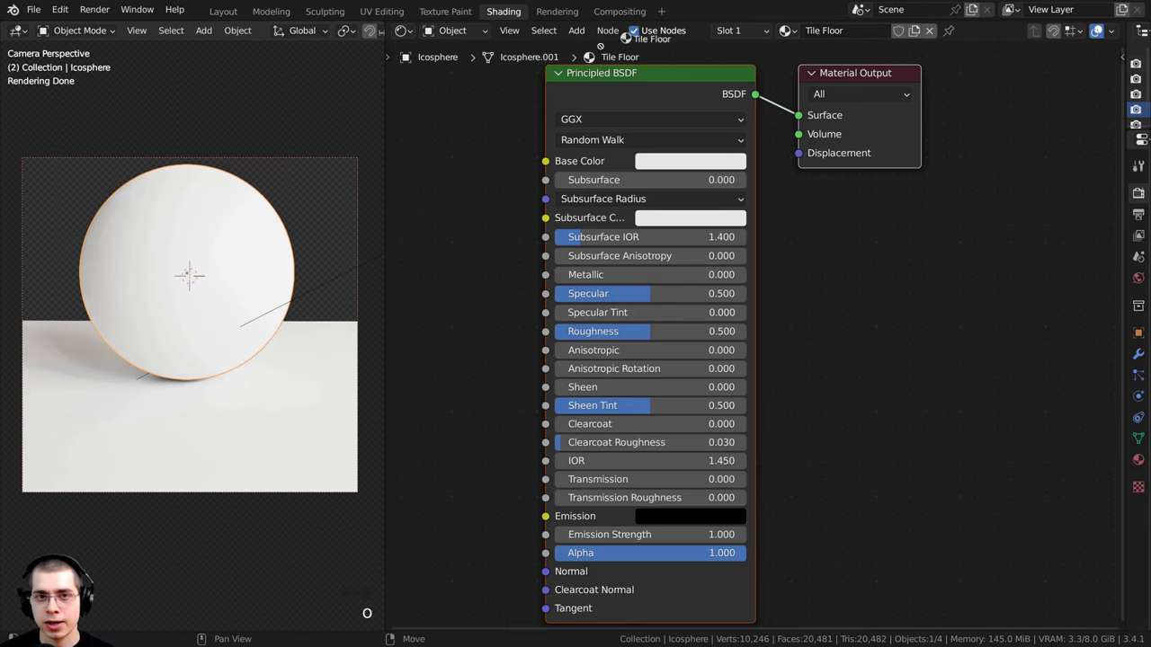
left_click_drag(270, 398, 270, 398)
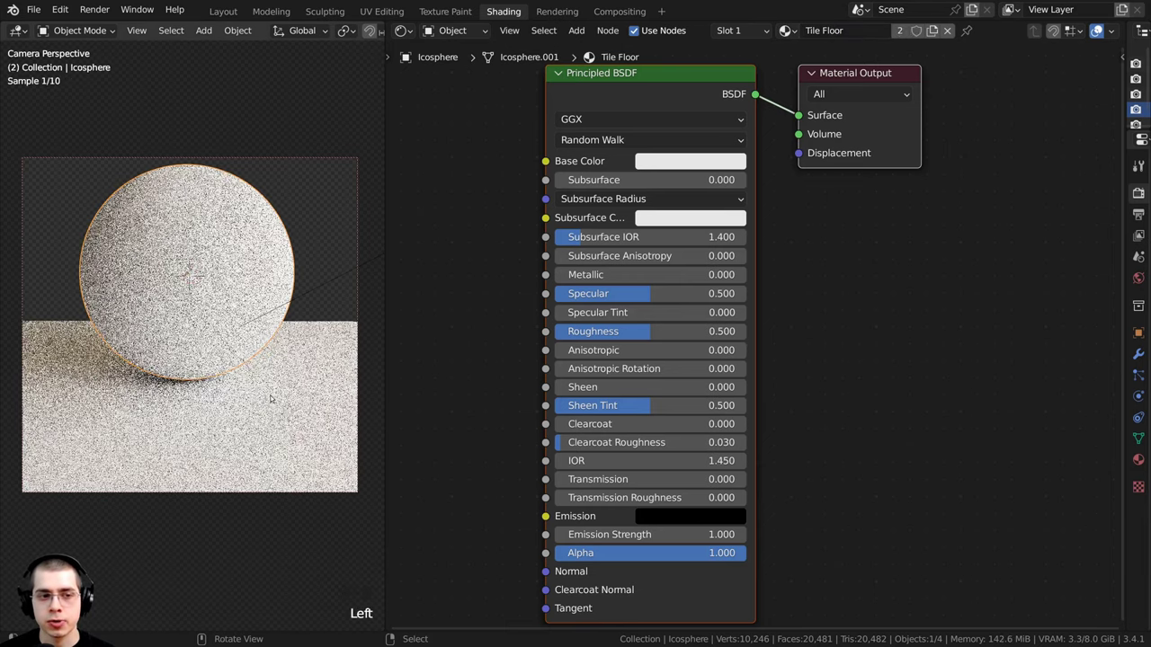
Open the application preferences
scroll(704, 362, "down", 3)
scroll(705, 360, "up", 1)
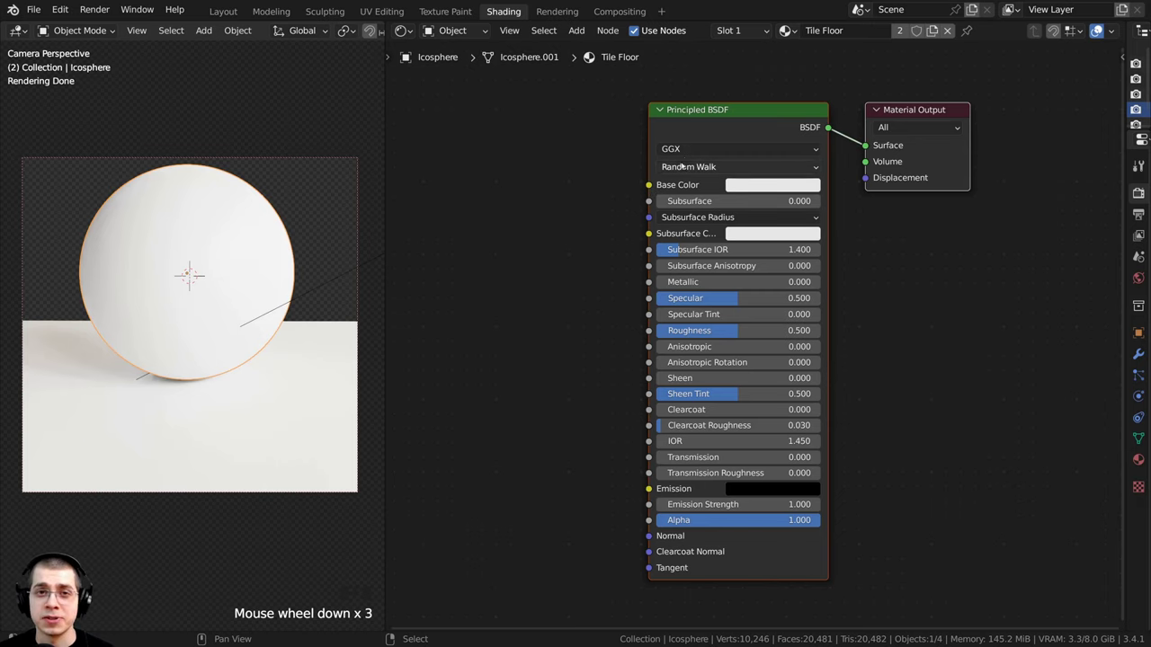
left_click(60, 9)
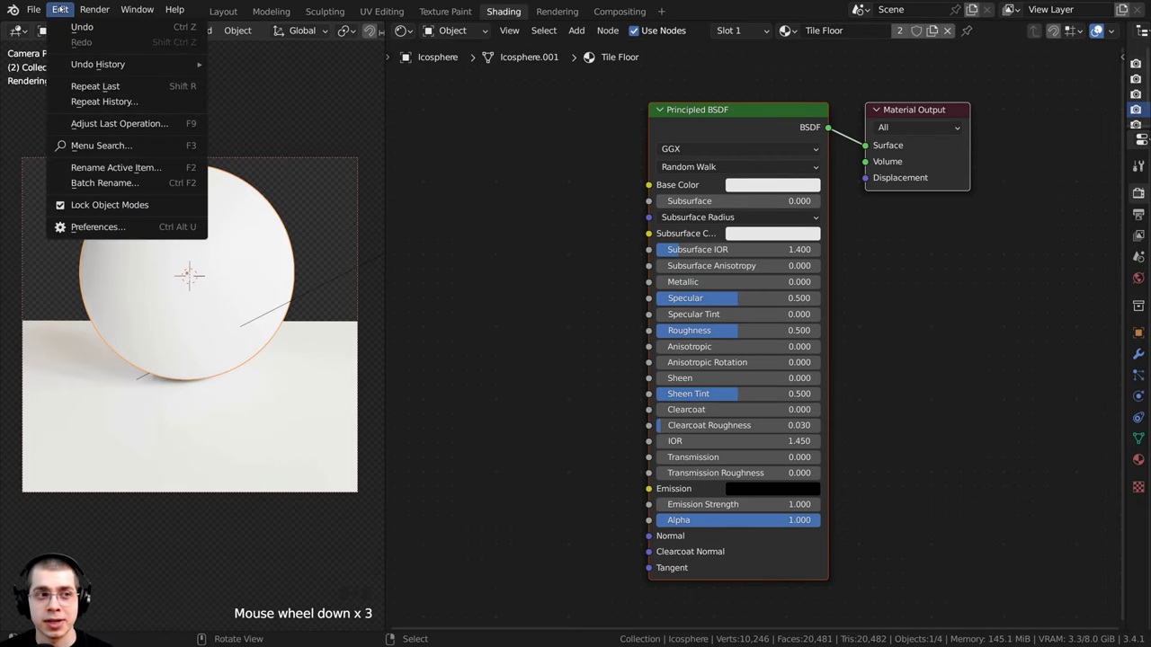
left_click(99, 227)
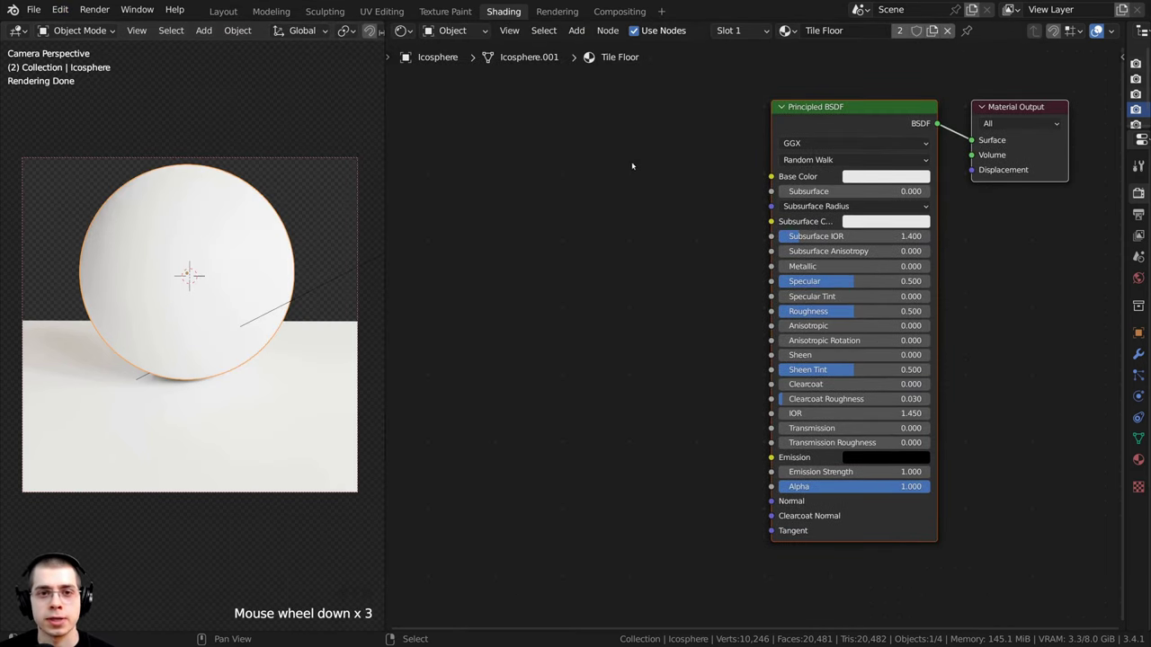
Add a Musgrave Texture node well before the Principled BSDF in the Tile Floor material
key("shift+a")
left_click(640, 161)
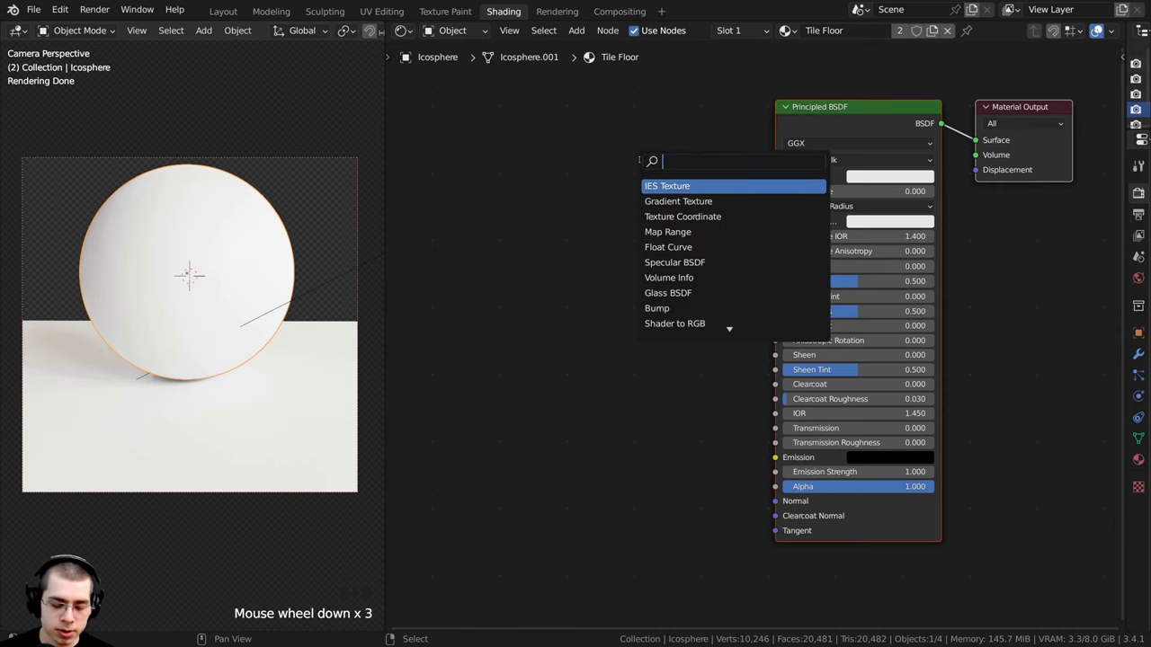
type("mus")
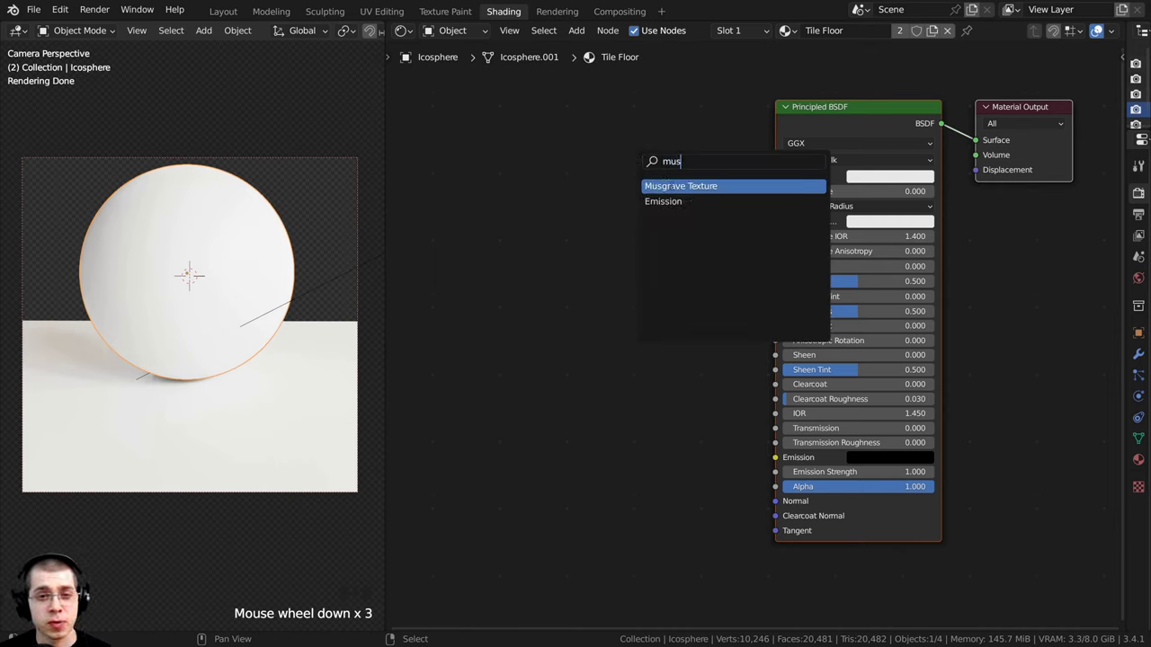
left_click(681, 186)
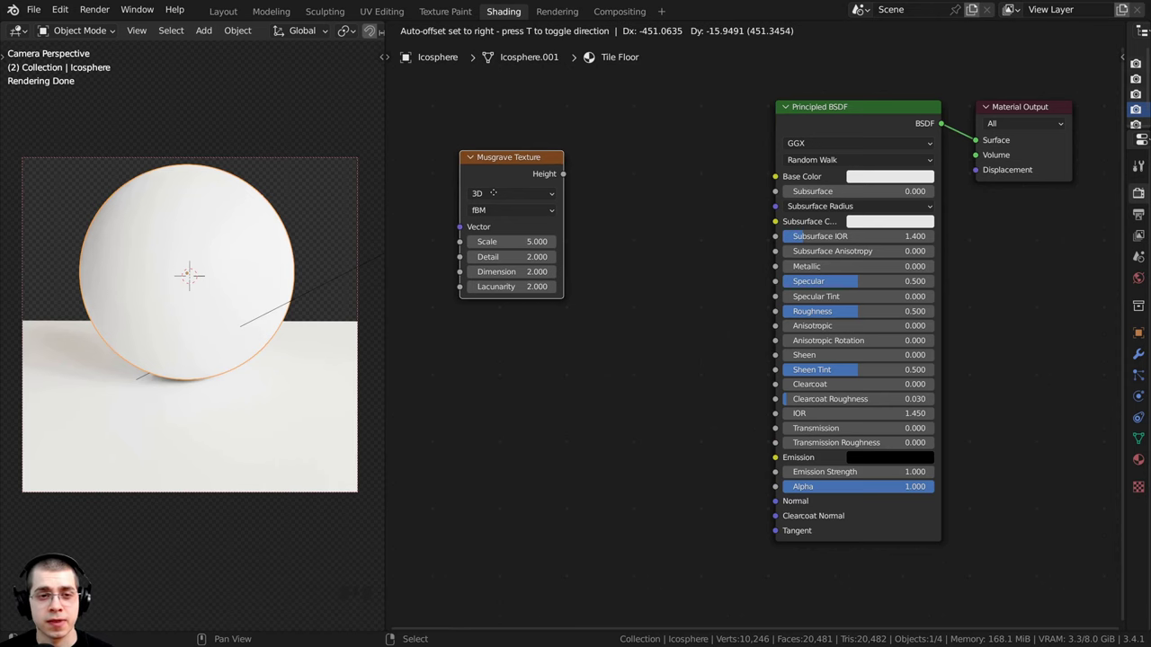
left_click(494, 192)
Preview the Musgrave Texture by linking its Height output directly to the Material Output's Surface
middle_click_drag(596, 267, 616, 272)
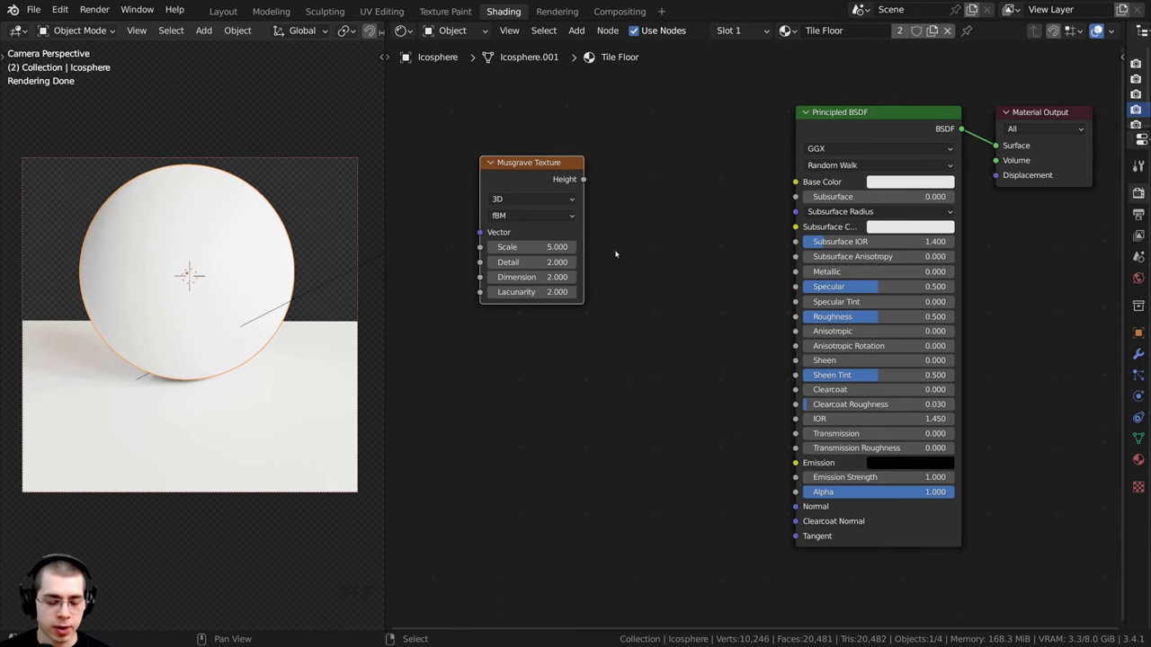
left_click(546, 178, "ctrl+shift")
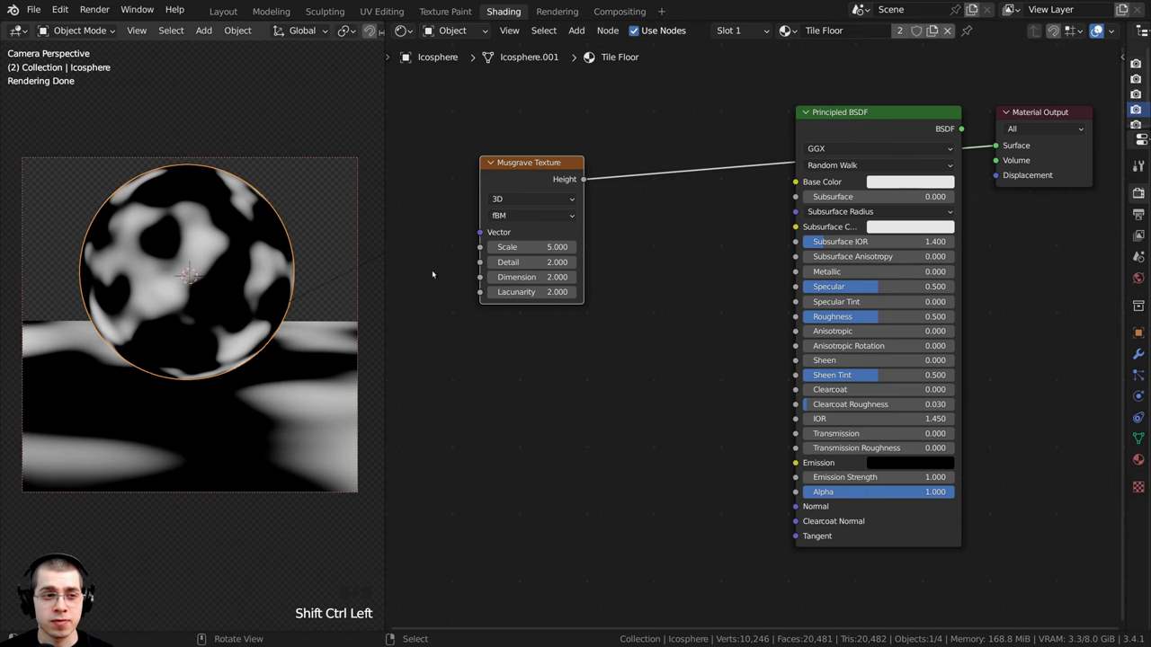
scroll(575, 271, "up", 1)
left_click_drag(545, 203, 526, 187)
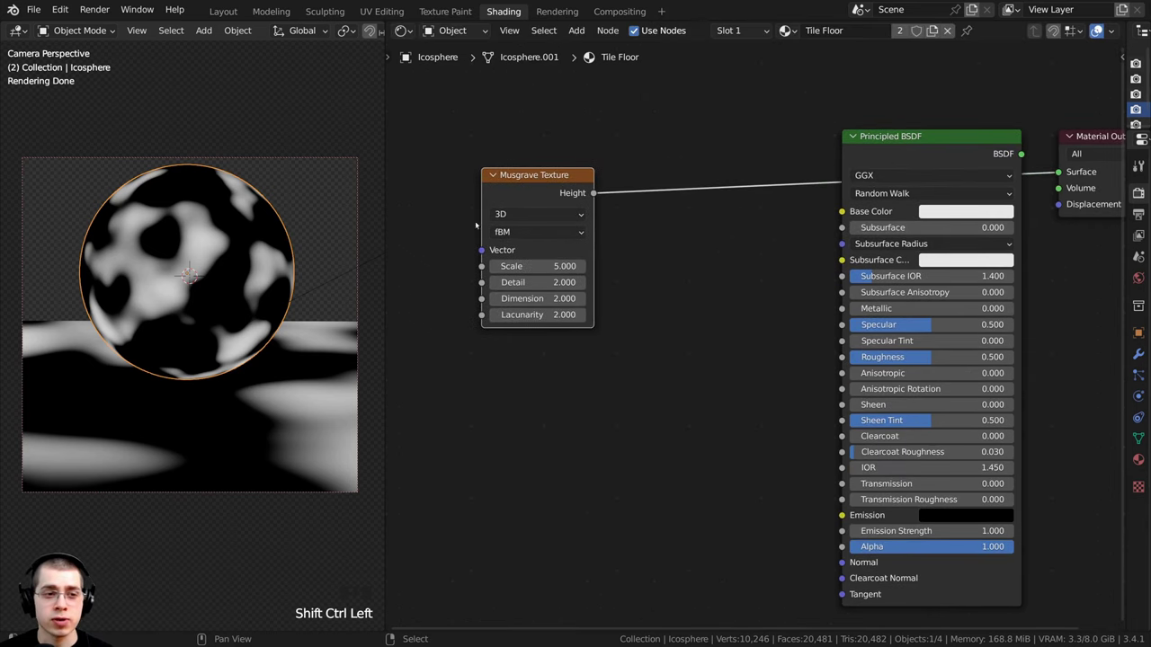
middle_click_drag(560, 214, 591, 192)
left_click_drag(604, 207, 602, 212)
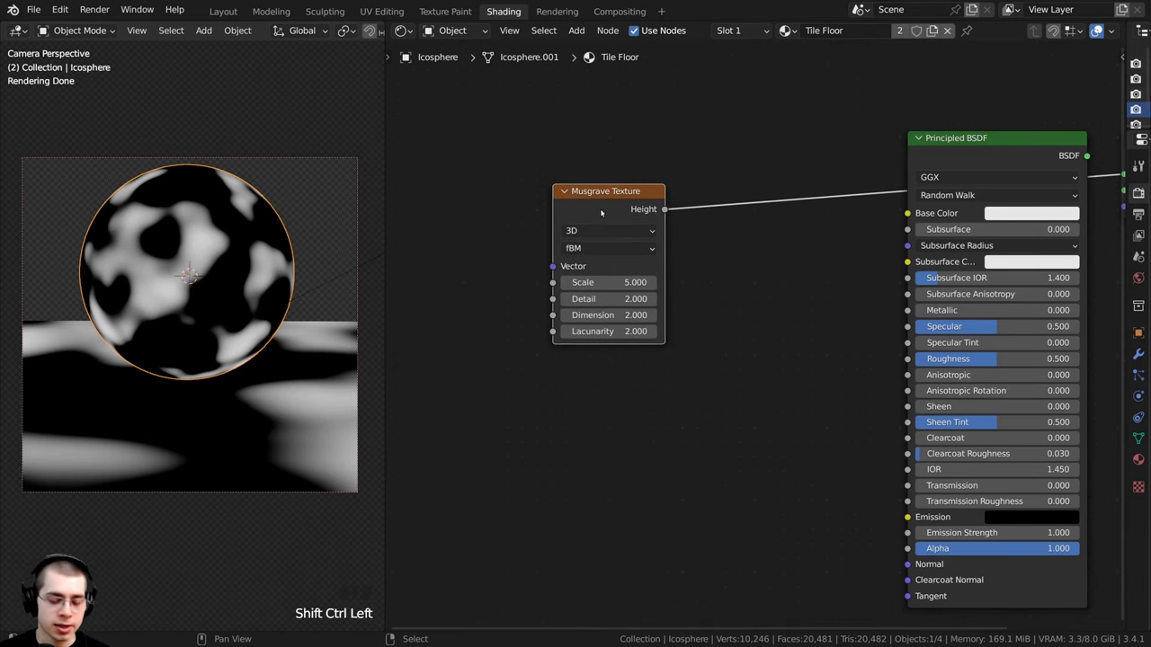
Add Texture Coordinate and Mapping nodes ahead of the Musgrave Texture and feed the Object coordinates into the Mapping vector
key("ctrl+t")
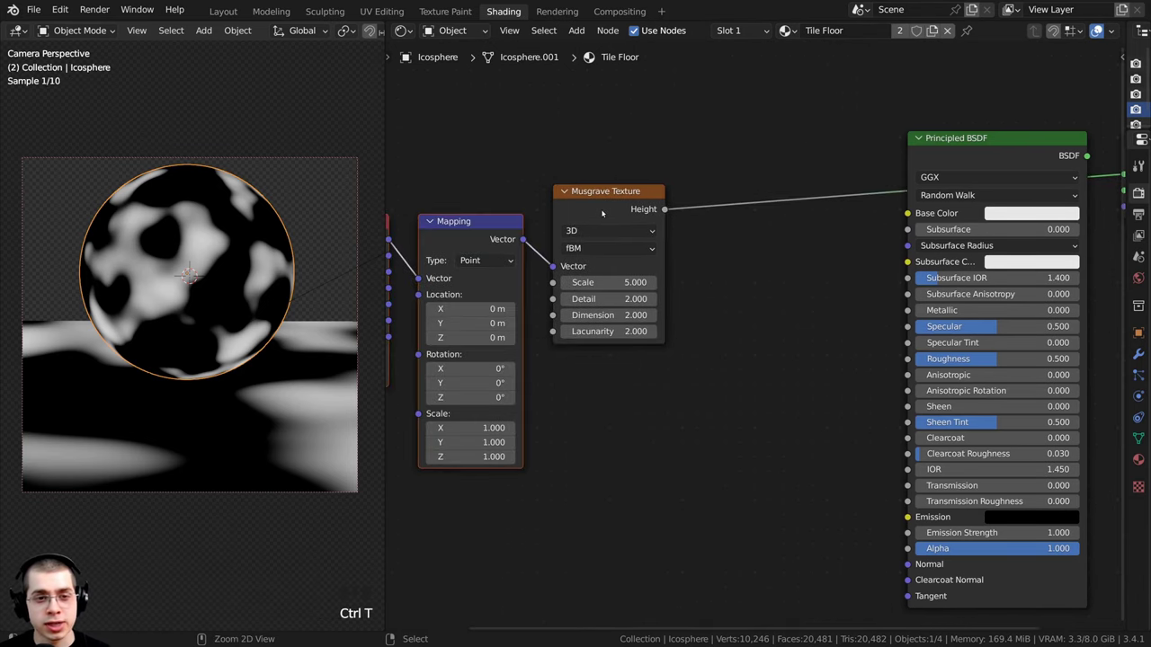
middle_click_drag(603, 212, 701, 210)
key("a")
scroll(698, 208, "up", 1)
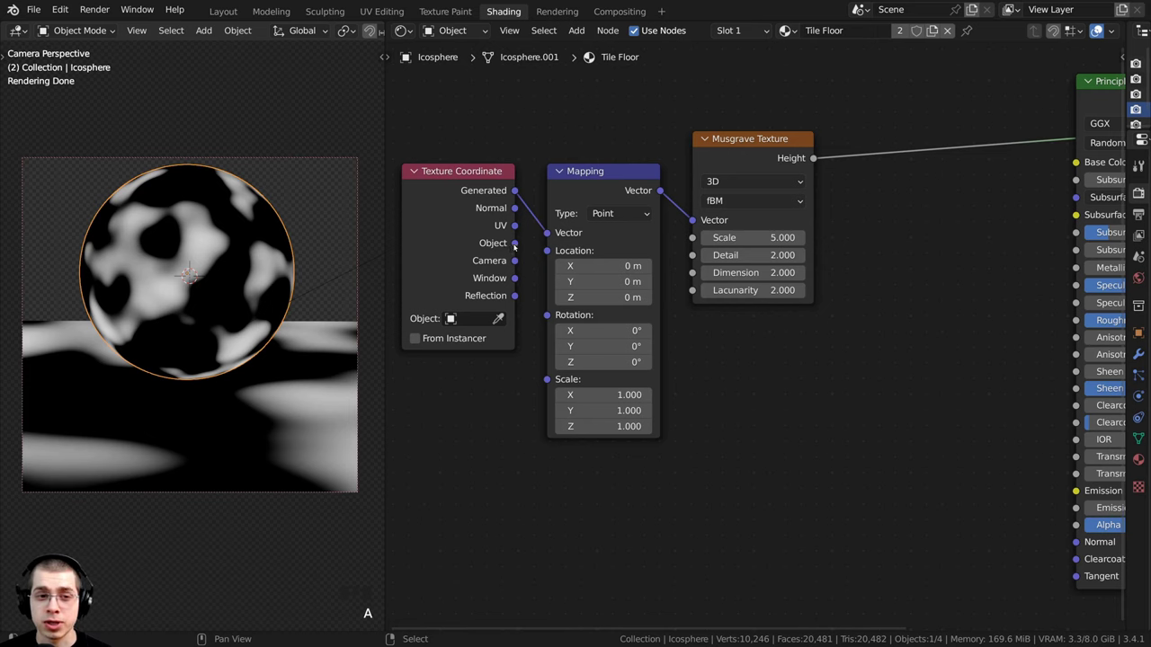
left_click_drag(514, 243, 546, 233)
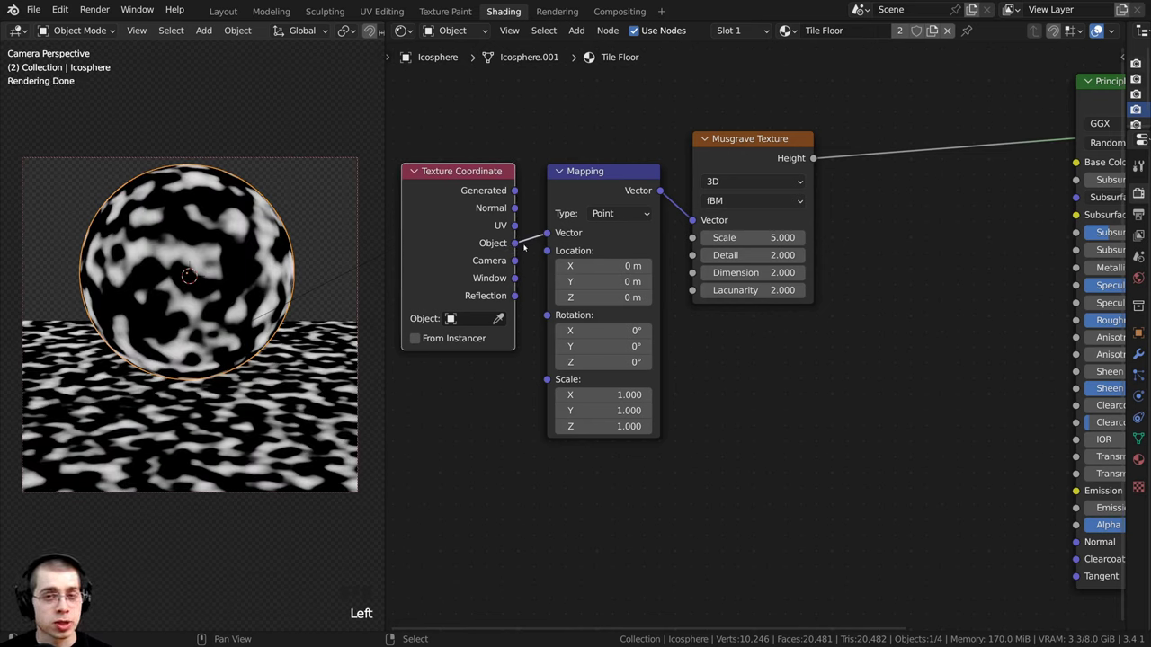
left_click(764, 142)
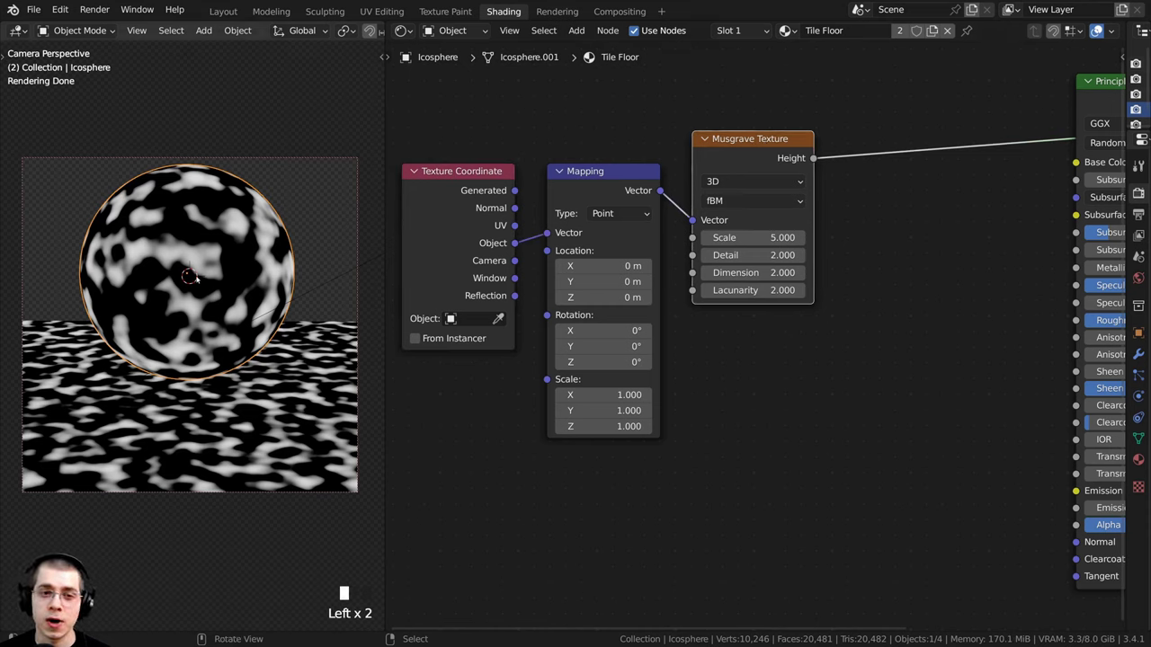
left_click_drag(573, 194, 572, 198)
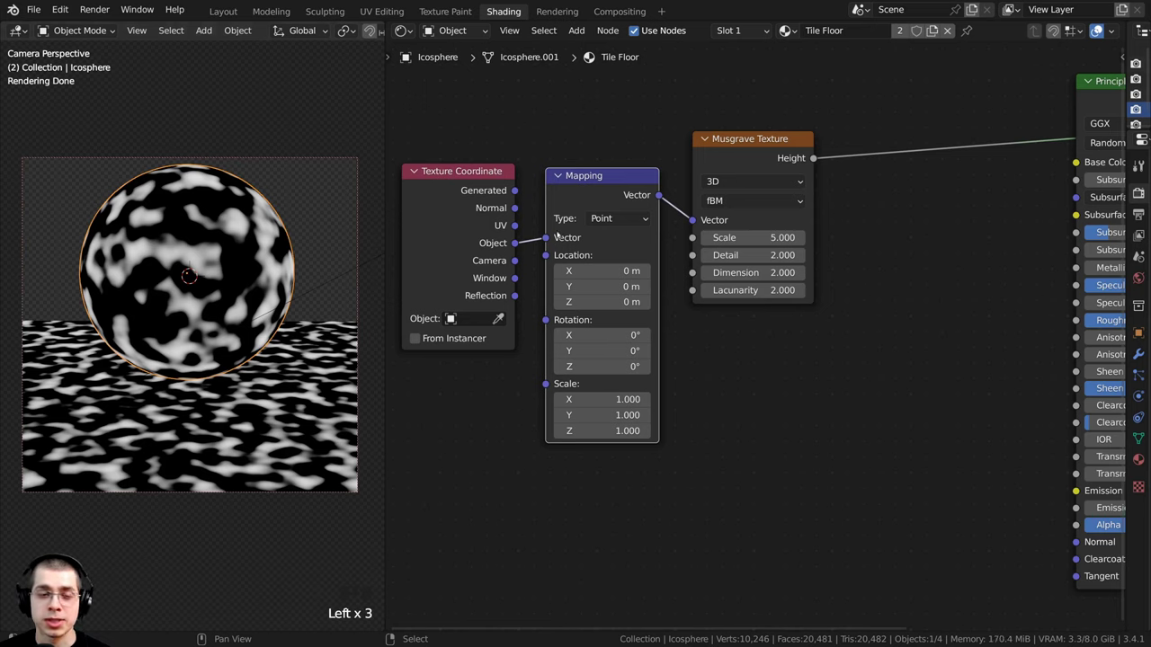
left_click_drag(659, 195, 683, 284)
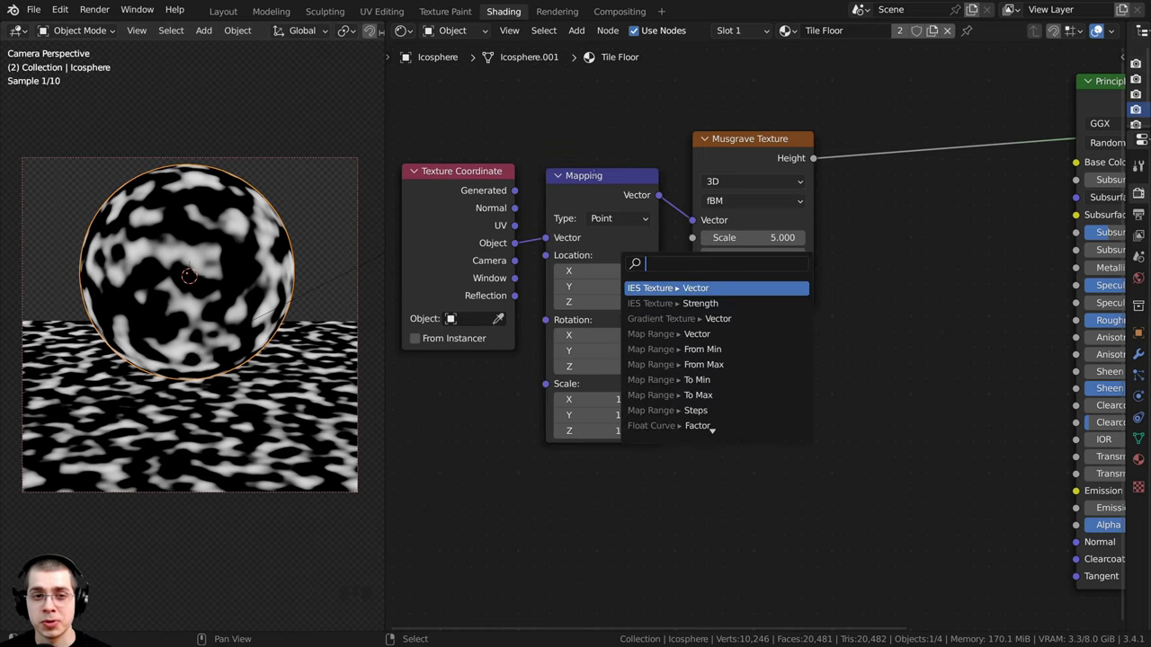
left_click(684, 285)
left_click_drag(601, 399, 601, 430)
right_click(601, 431)
scroll(531, 193, "down", 2)
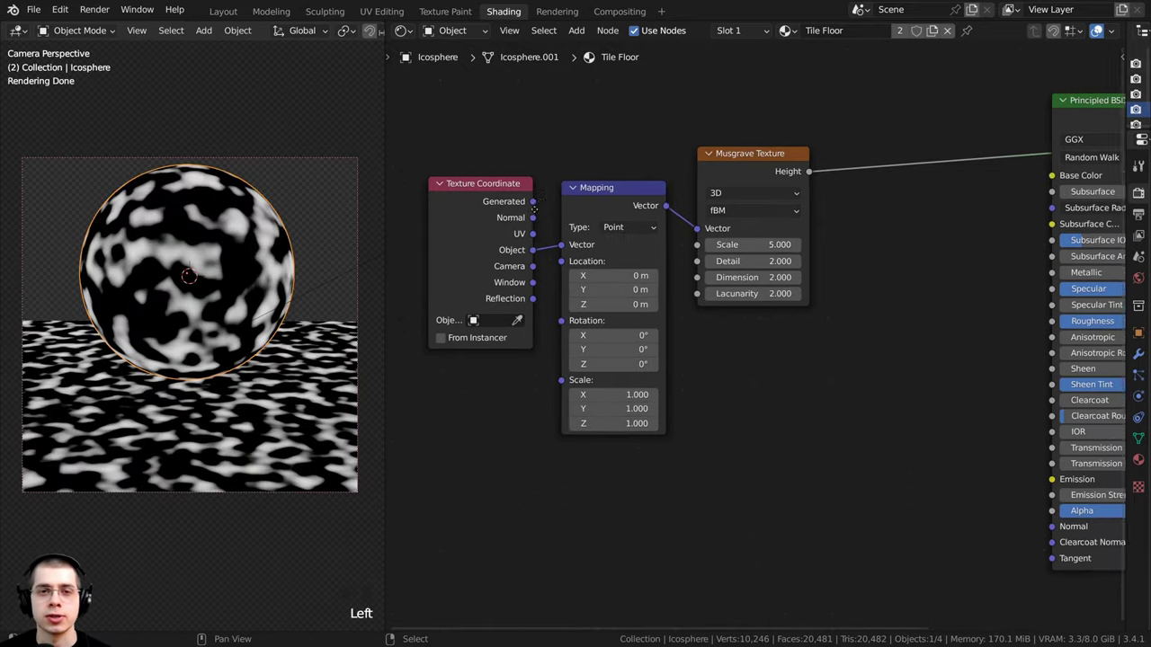
Set the Musgrave Texture's Scale to 2.5, Detail to 15 and Dimension to 0
middle_click_drag(547, 178, 538, 123)
scroll(538, 123, "up", 3)
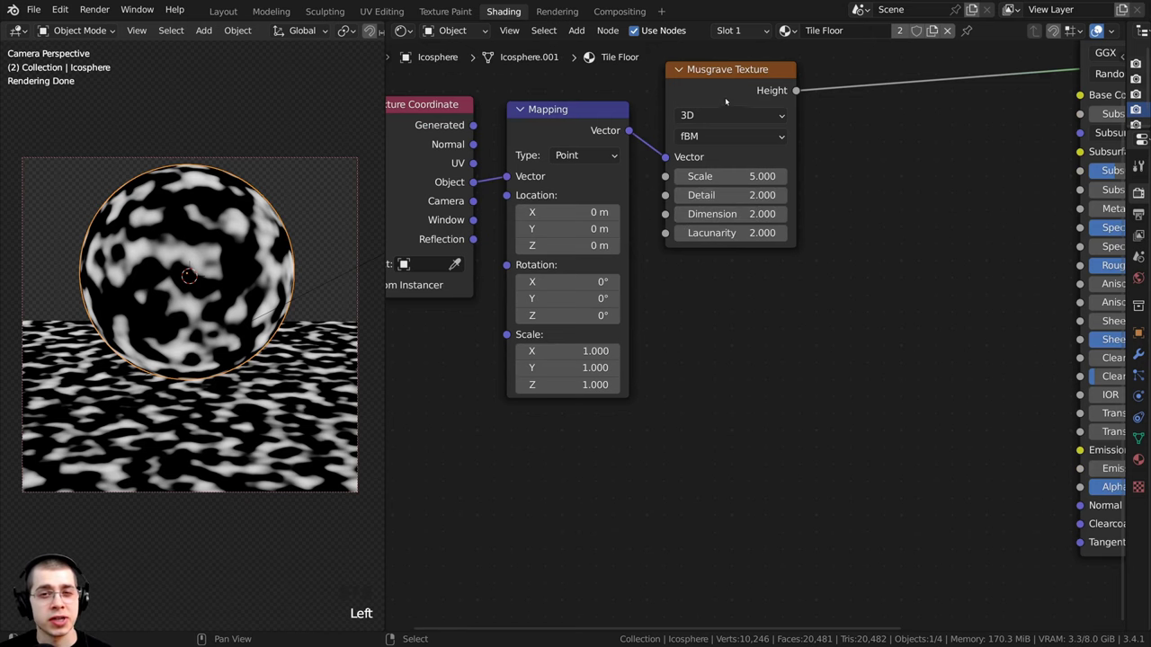
scroll(760, 203, "up", 1, "shift")
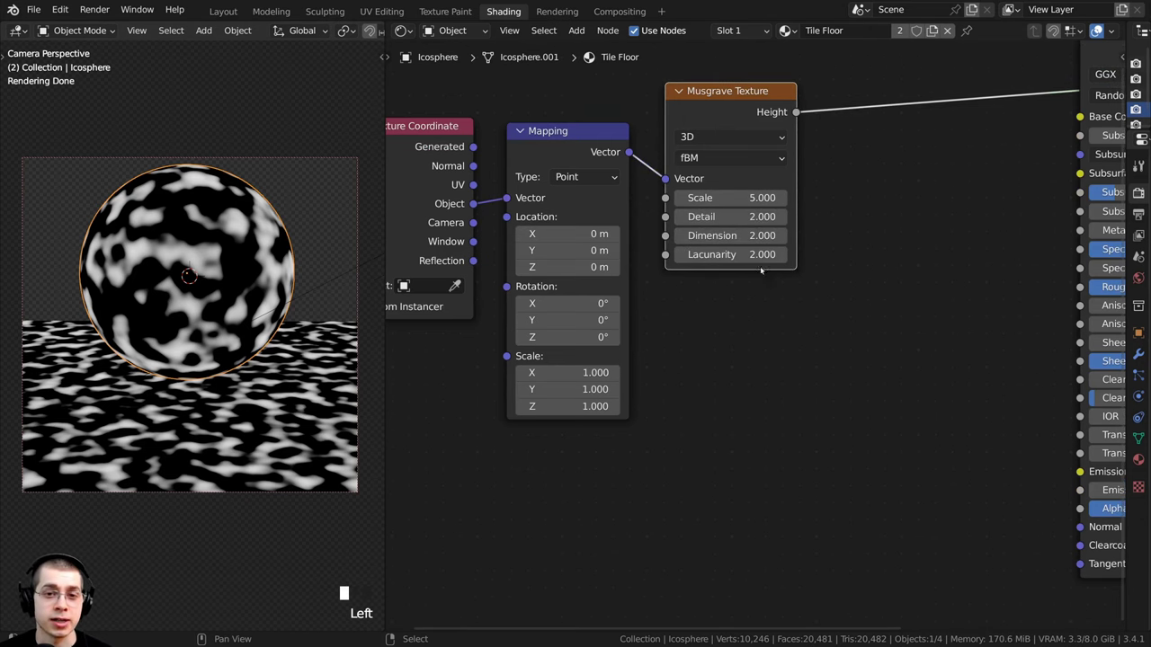
left_click(724, 197)
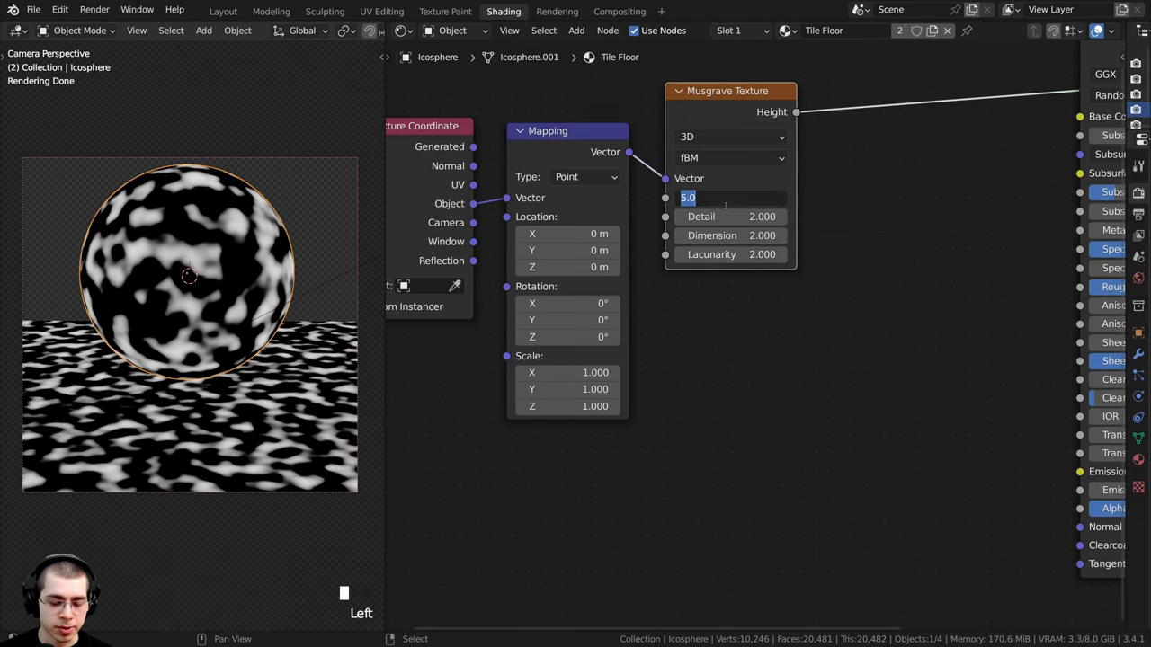
type("2.5")
key("Return")
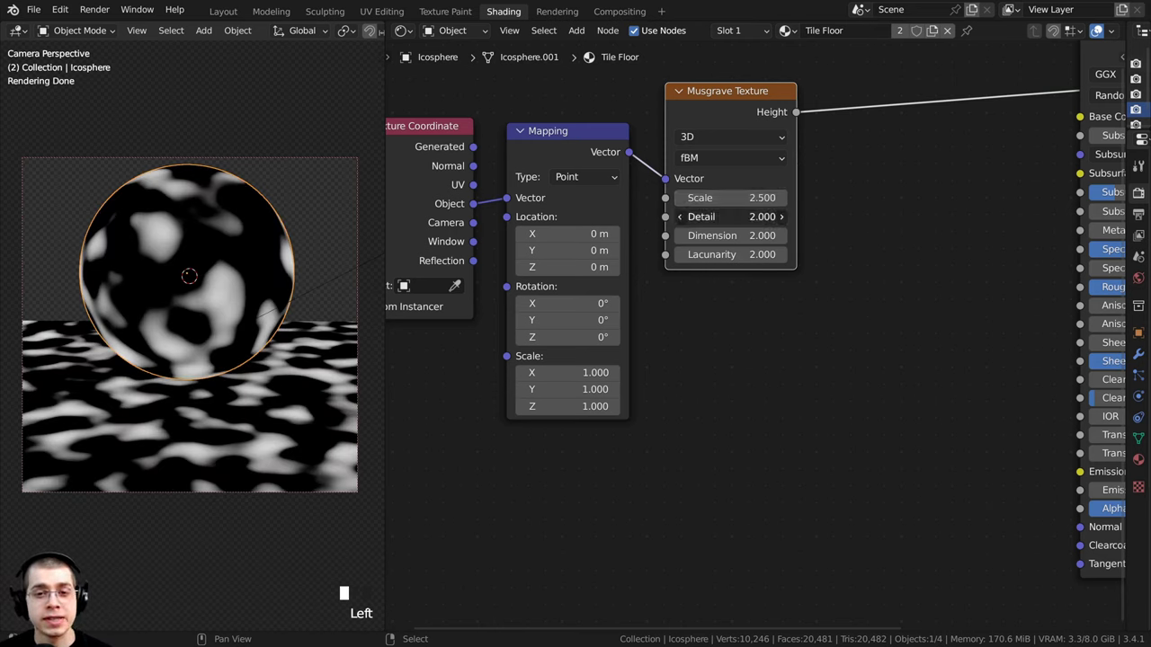
left_click_drag(724, 217, 778, 217)
scroll(216, 249, "up", 3)
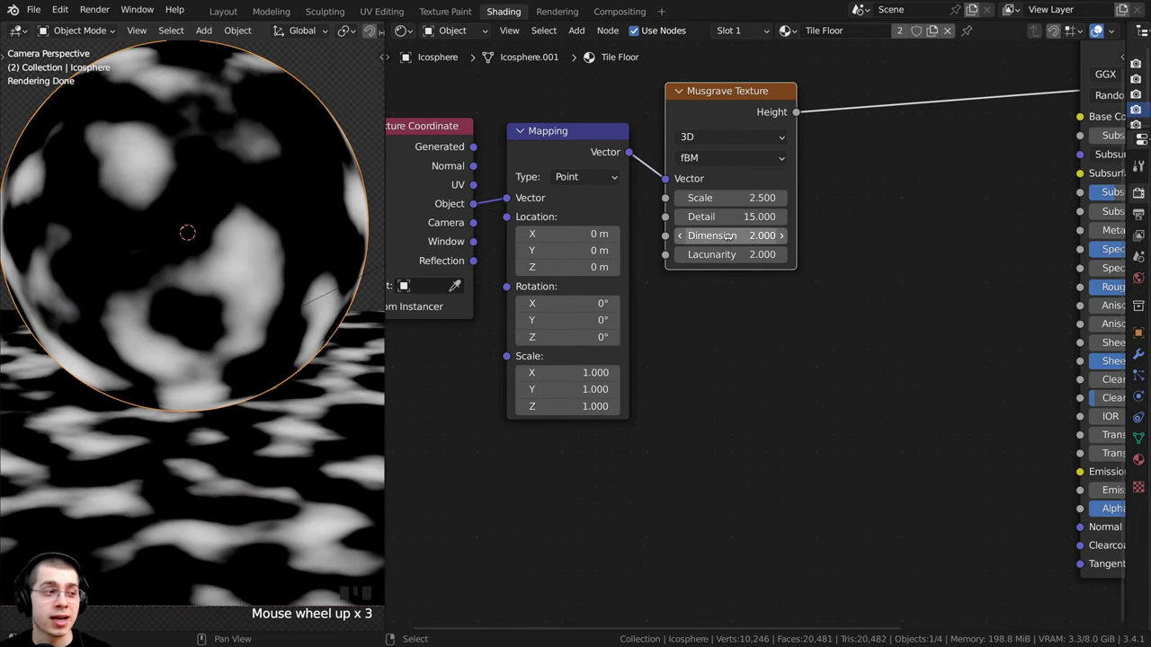
left_click_drag(728, 235, 665, 236)
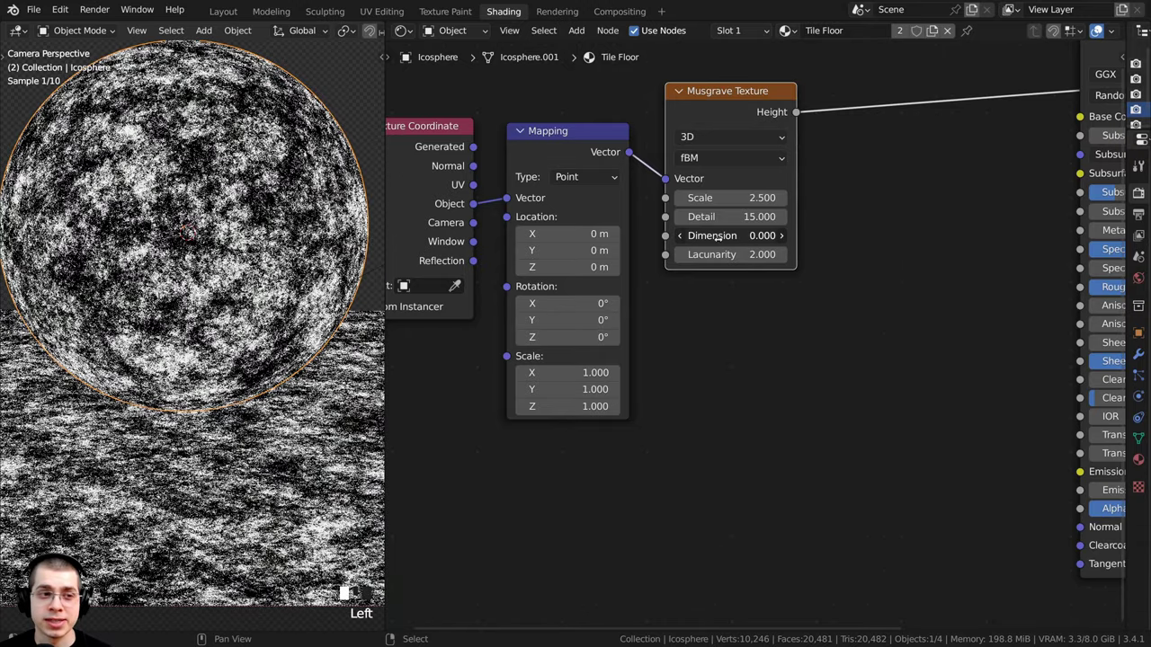
scroll(193, 270, "down", 4)
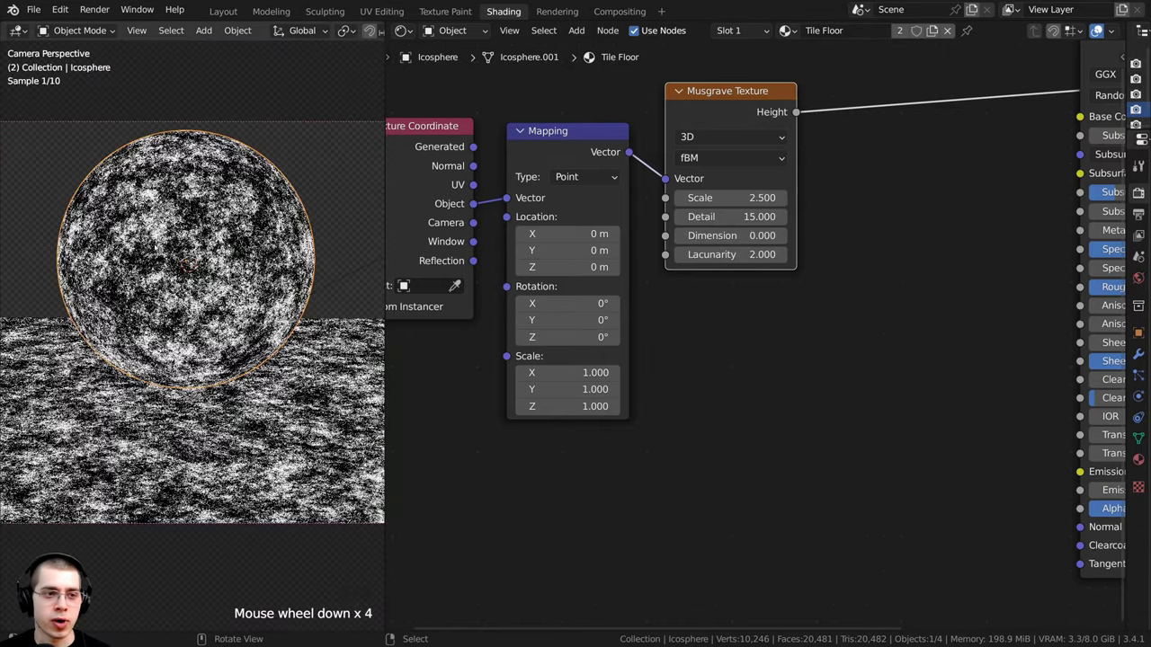
Link the Musgrave Texture's Height to the Principled BSDF's Base Color and reconnect the BSDF to the Material Output's Surface
key("Home")
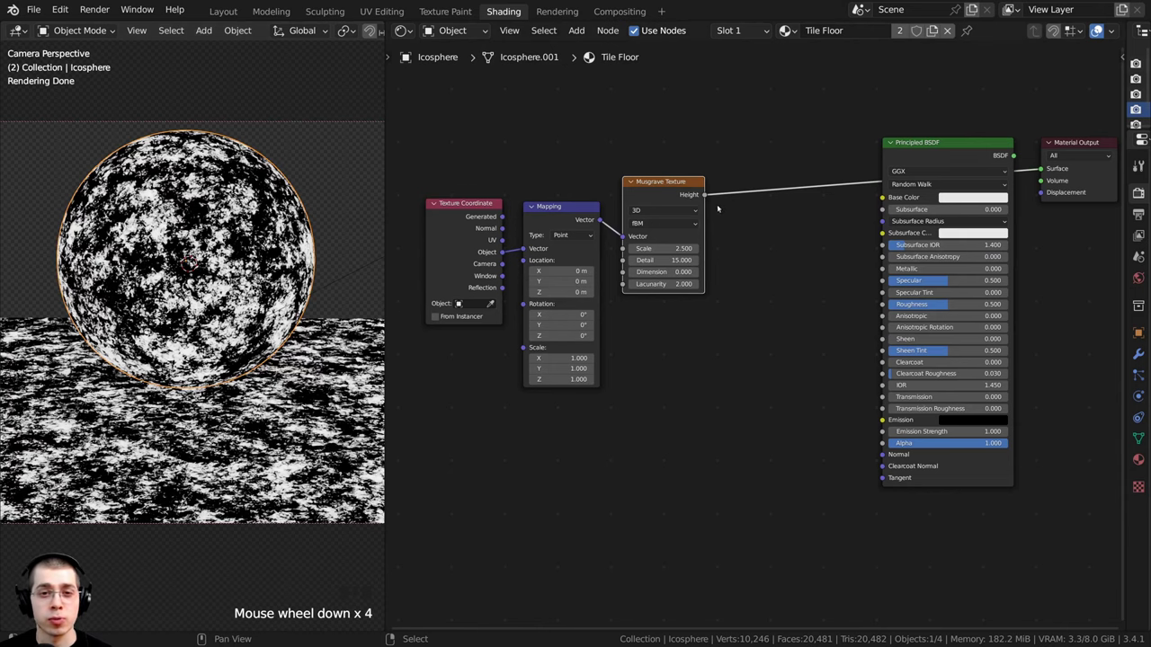
middle_click_drag(718, 208, 665, 208)
scroll(664, 209, "up", 1)
left_click_drag(649, 194, 844, 197)
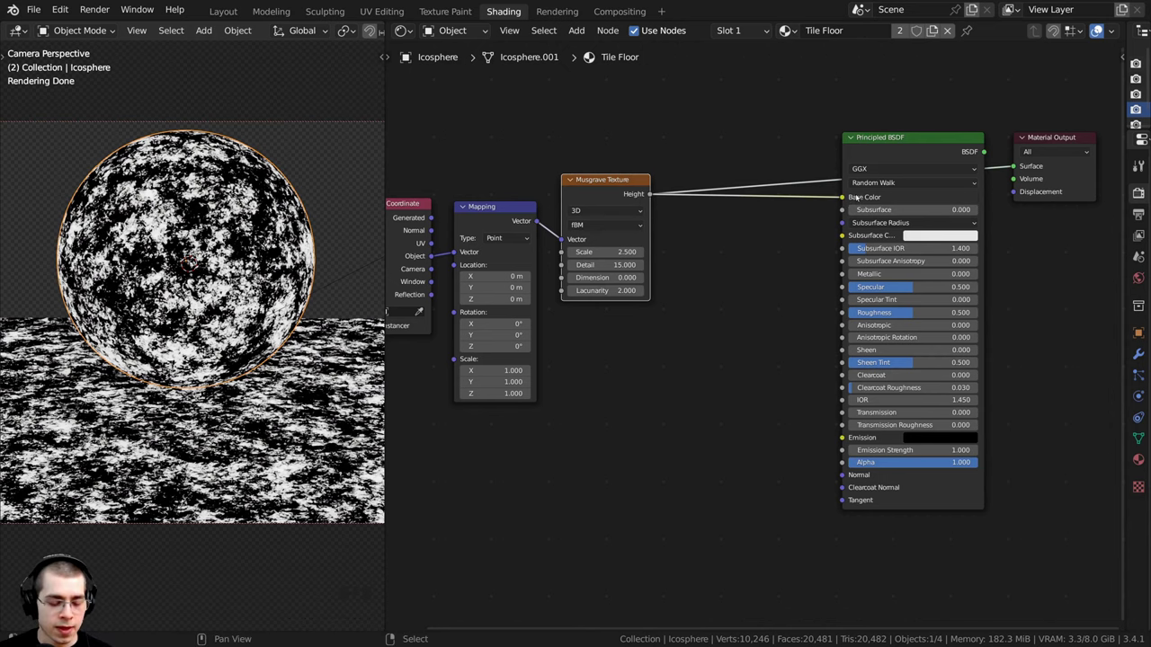
left_click(883, 153, "ctrl+shift")
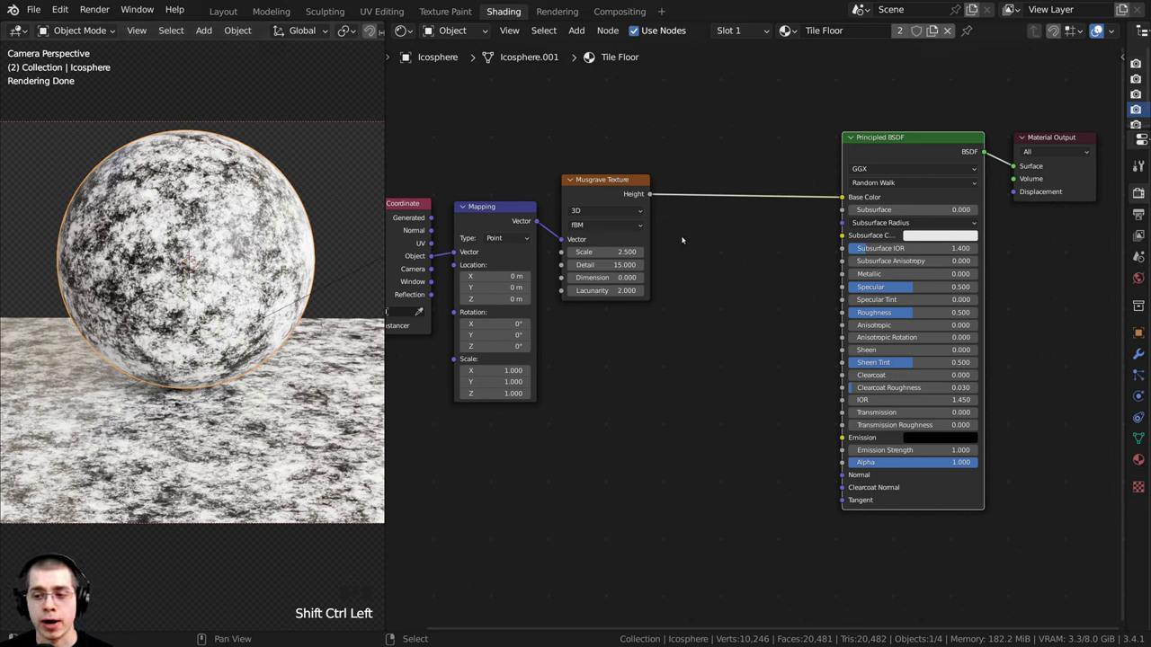
Insert a ColorRamp node on the link between the Musgrave Texture's Height and the Principled BSDF's Base Color
key("shift+a")
left_click(639, 178)
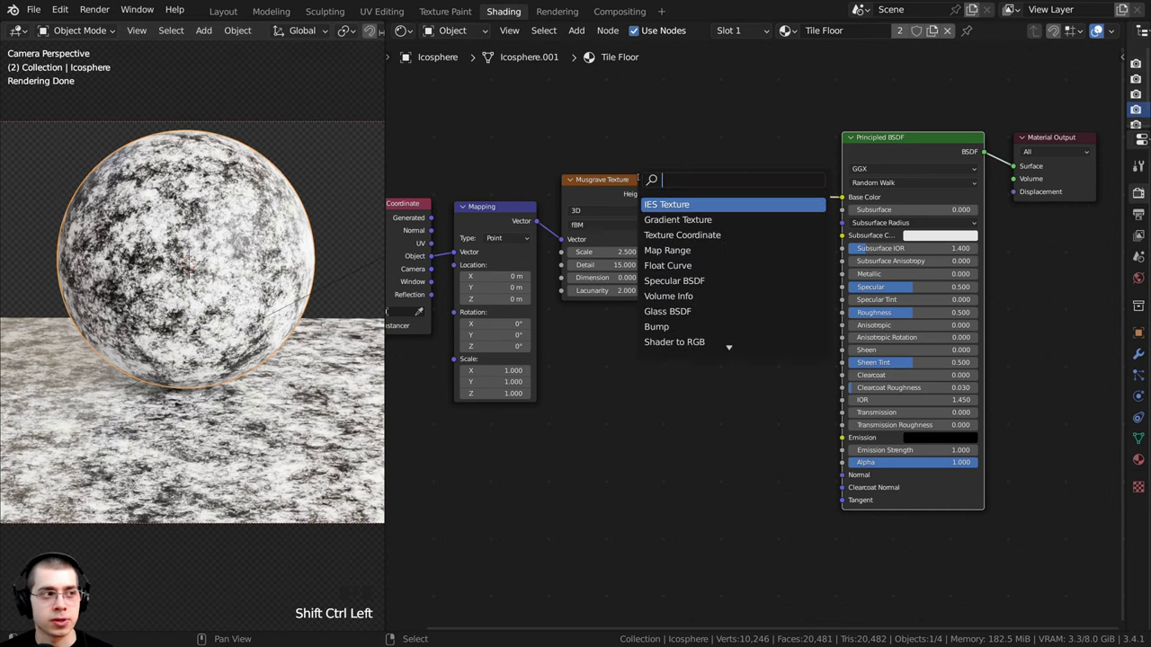
type("col")
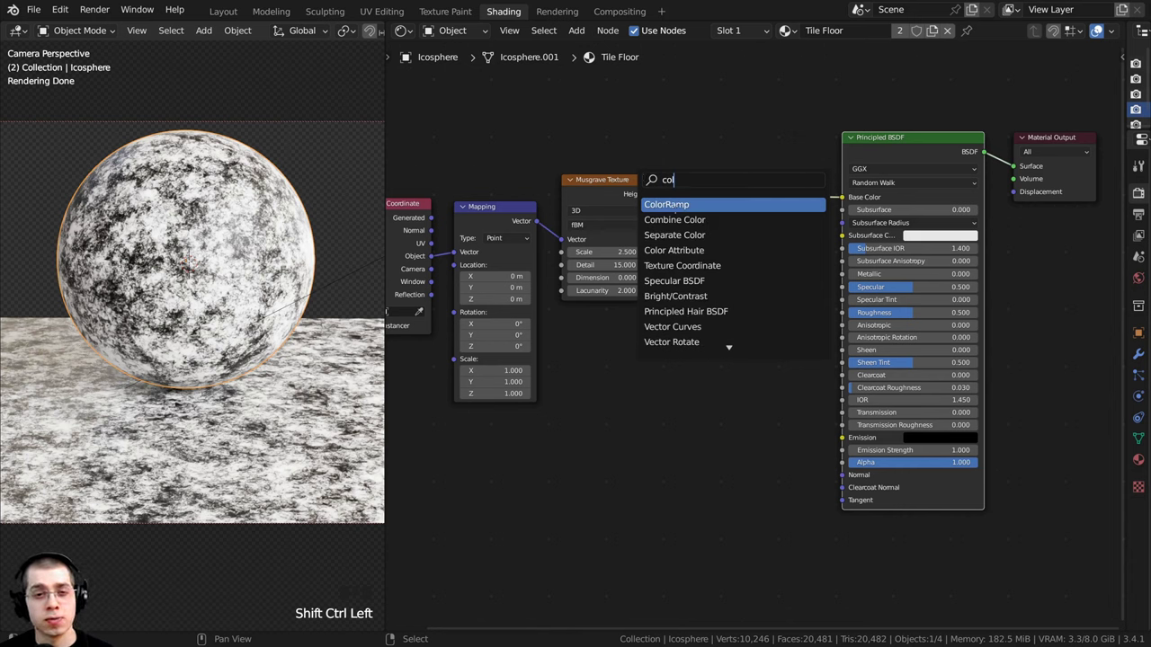
left_click(670, 205)
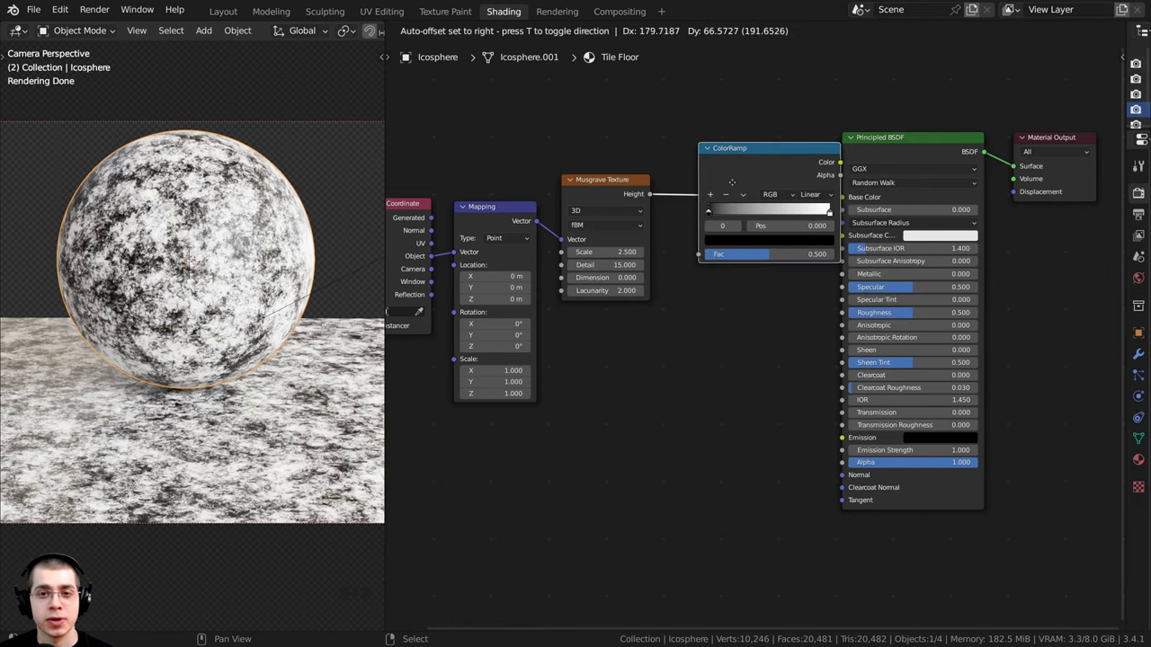
left_click(732, 183)
scroll(731, 172, "up", 5)
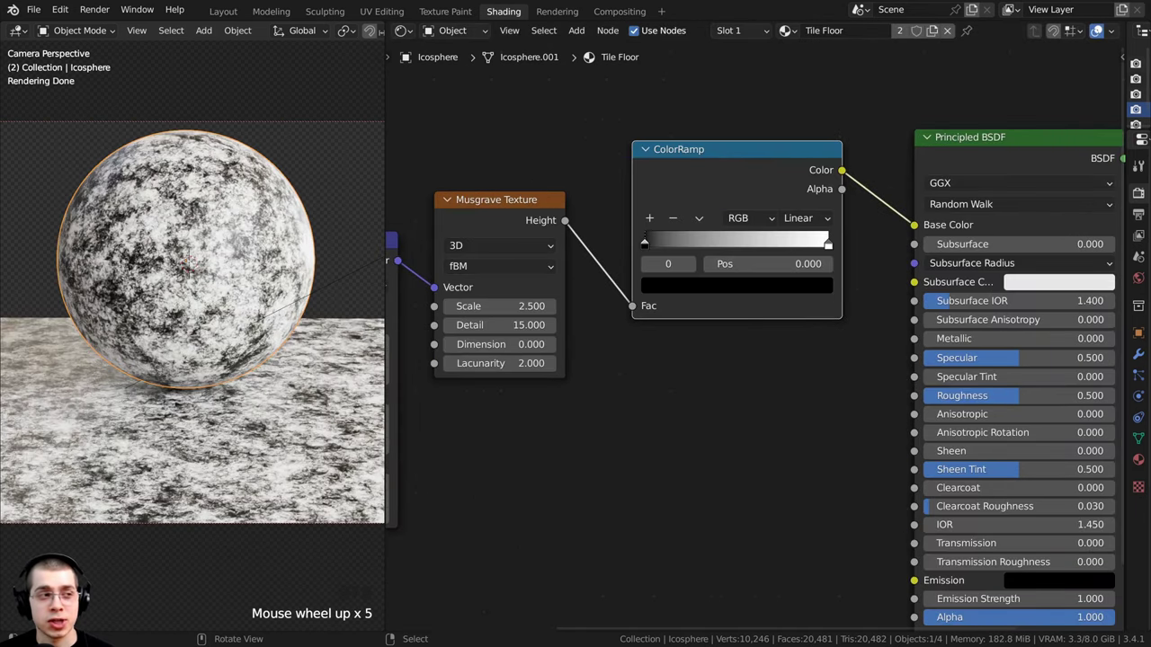
scroll(823, 252, "up", 1)
middle_click_drag(703, 146, 684, 155)
left_click_drag(683, 155, 683, 158)
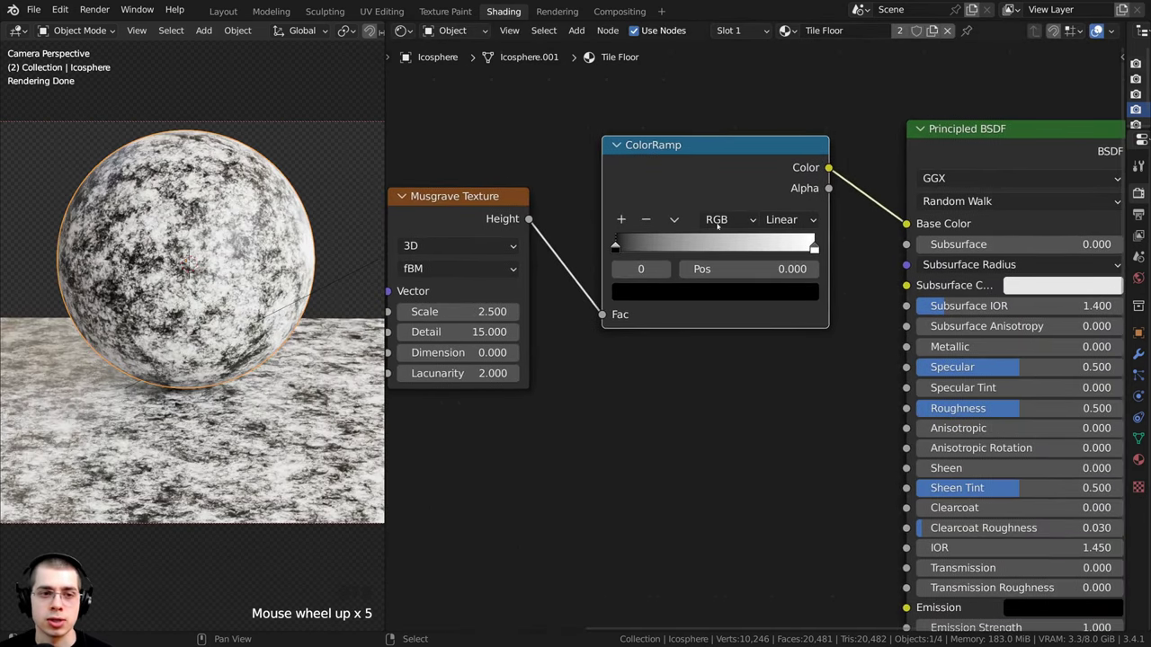
Change the ColorRamp's white stop to a dark brown with Hue 0.066, Saturation 0.699 and Value 0.083
left_click(814, 248)
scroll(743, 334, "down", 1)
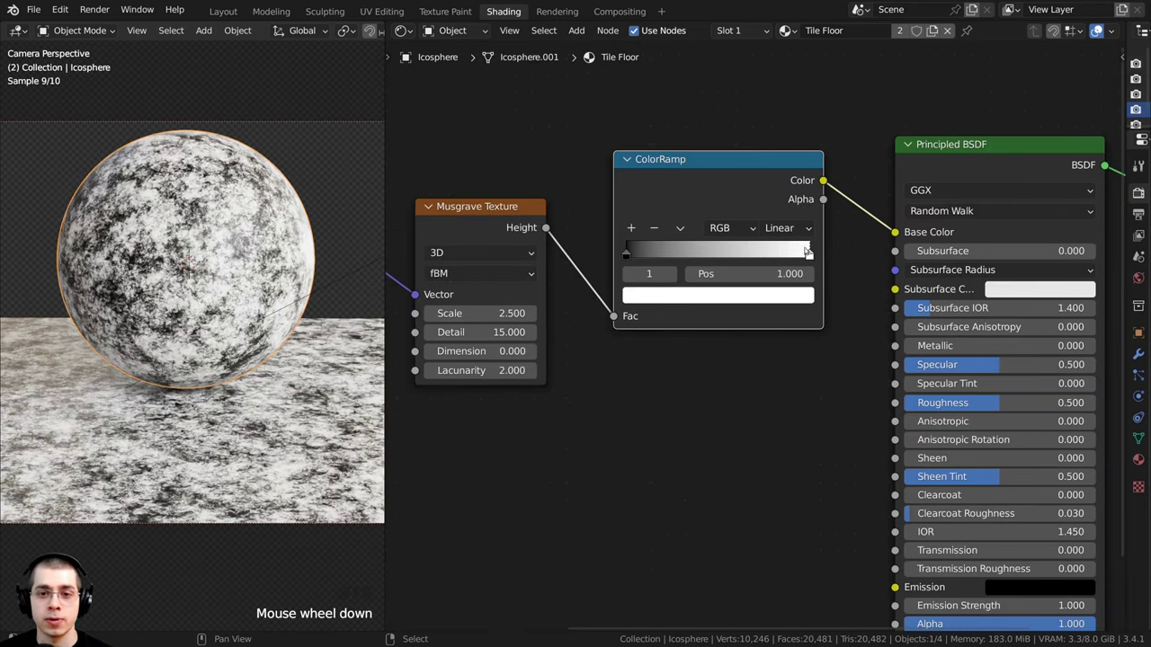
scroll(648, 335, "down", 1)
left_click(688, 324)
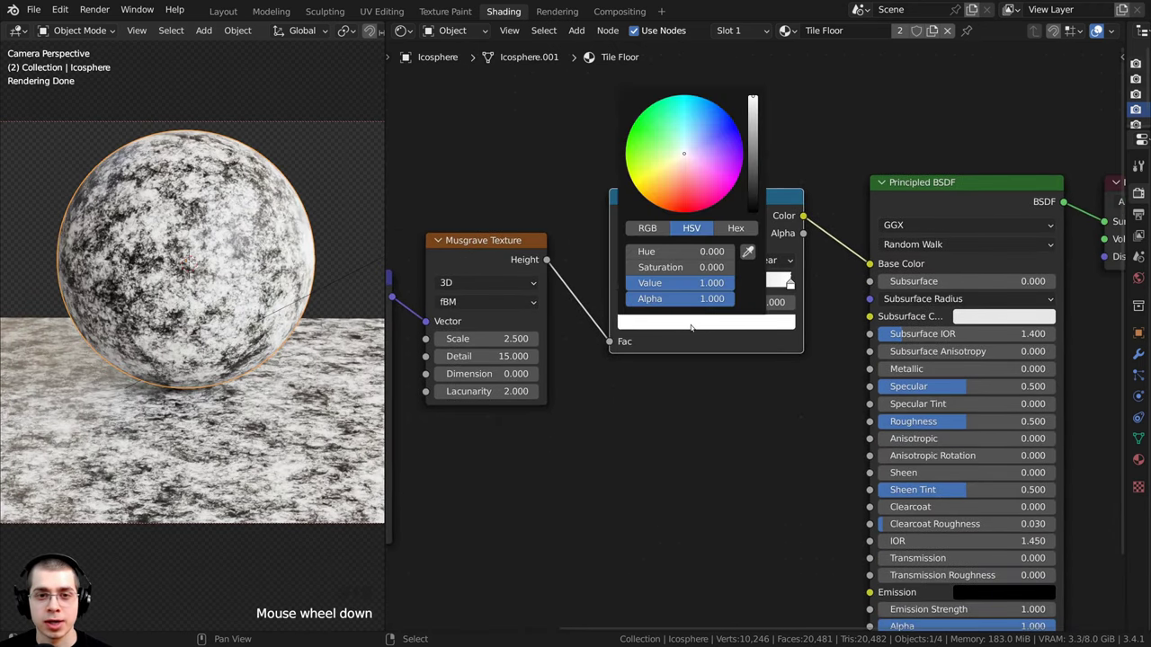
left_click(671, 176)
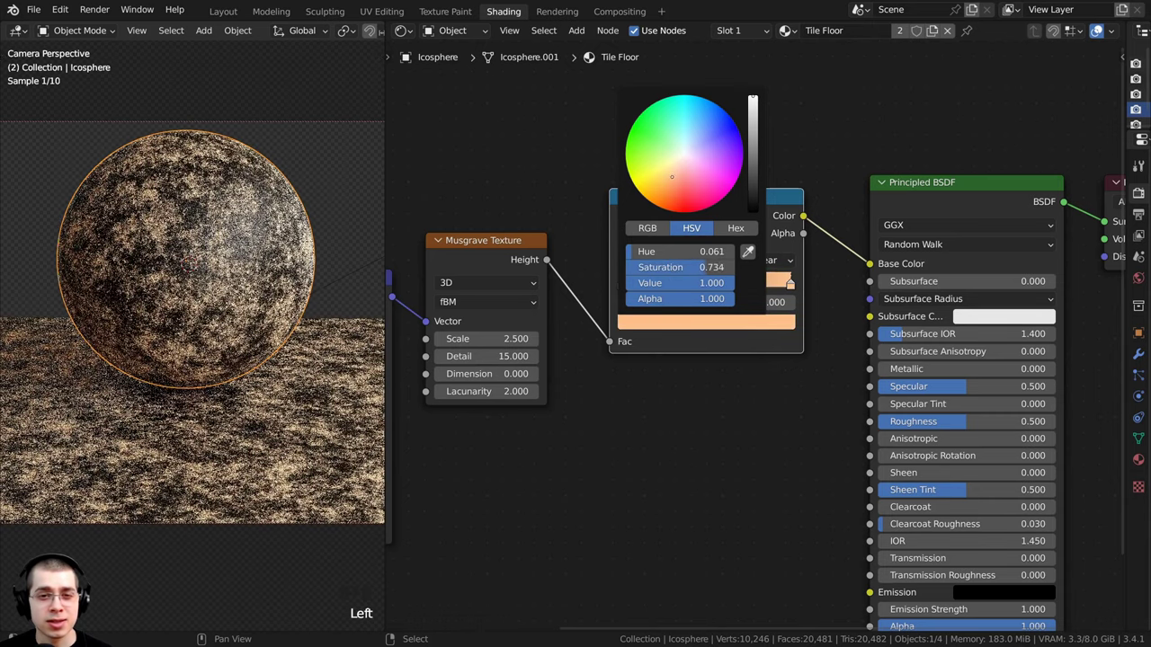
scroll(721, 157, "down", 19, "ctrl")
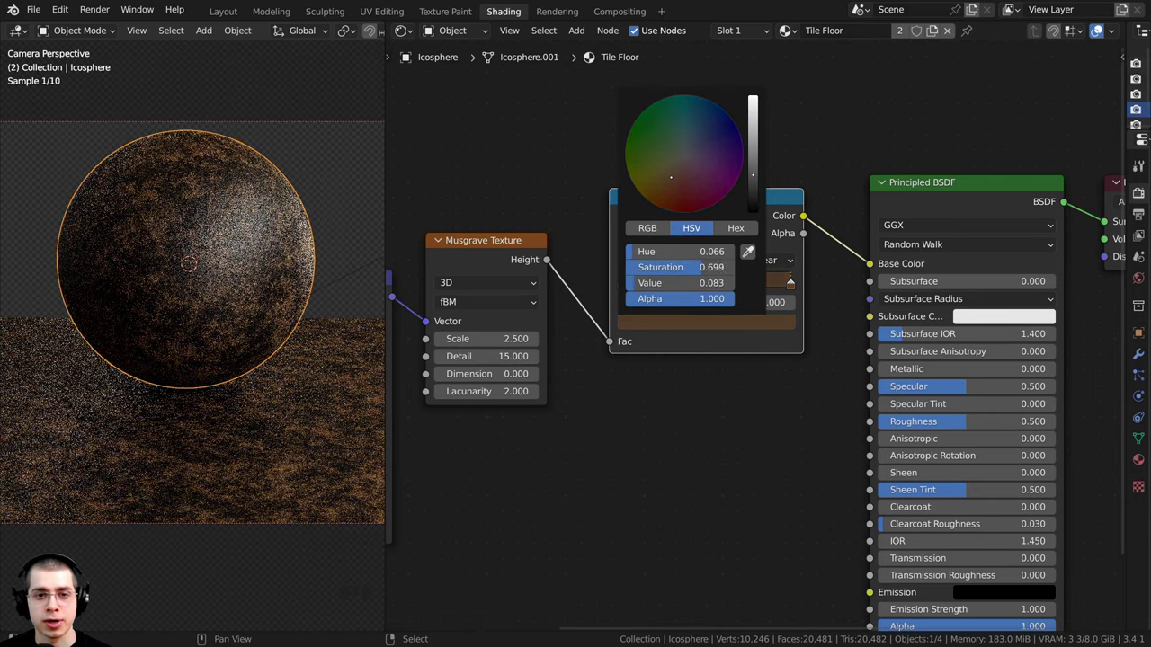
Change the ColorRamp's black stop to a lighter brown with Hue 0.074, Saturation 0.656 and Value 0.182
scroll(593, 269, "up", 3)
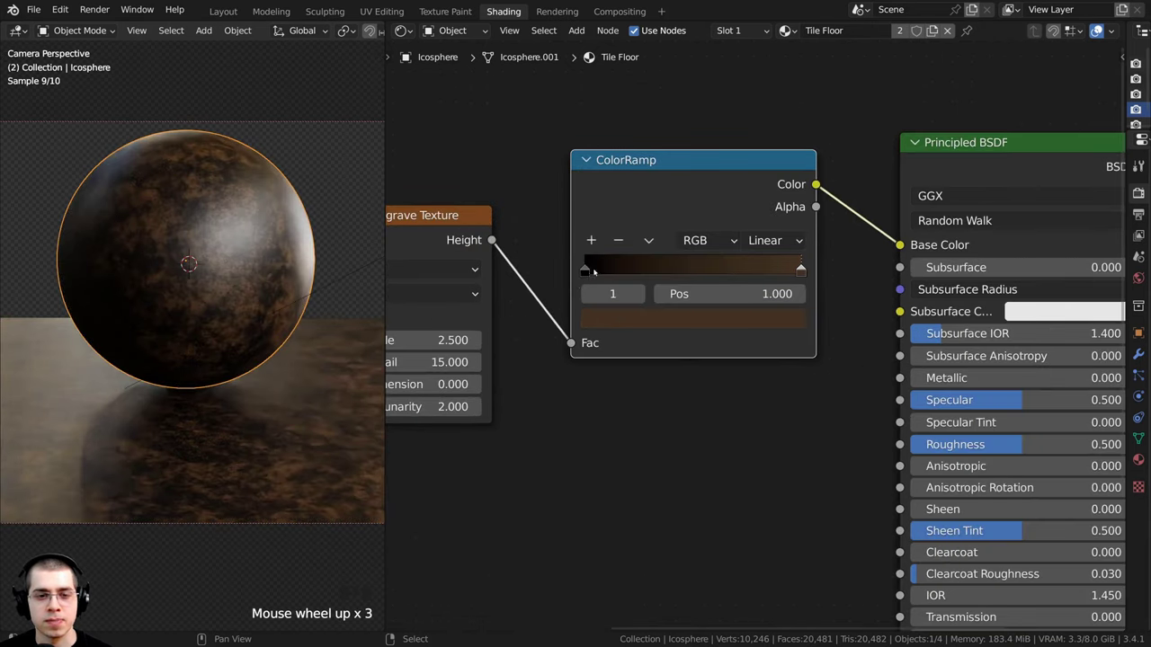
left_click(586, 269)
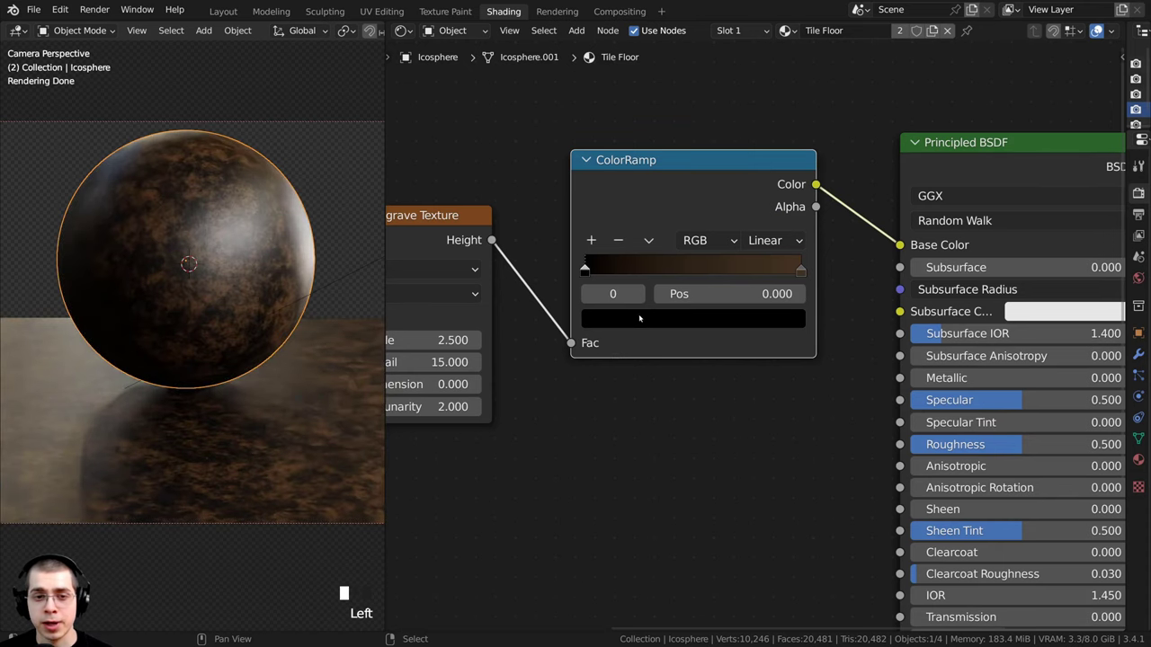
scroll(630, 351, "down", 1)
left_click(684, 358)
left_click_drag(751, 183, 751, 178)
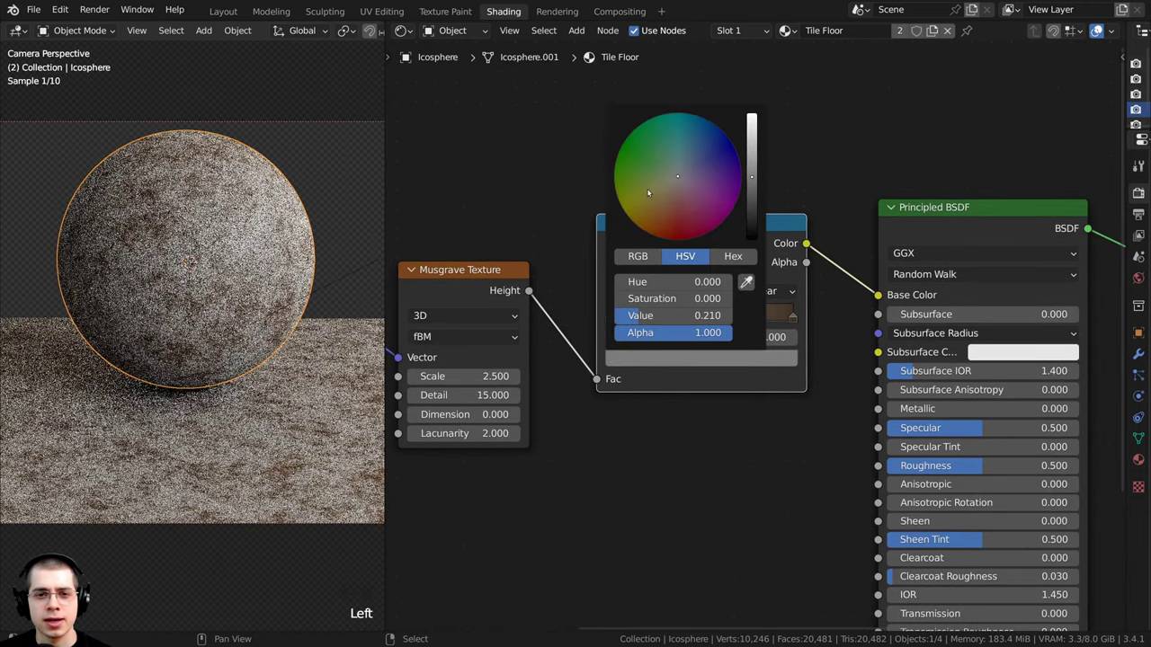
left_click_drag(672, 186, 664, 198)
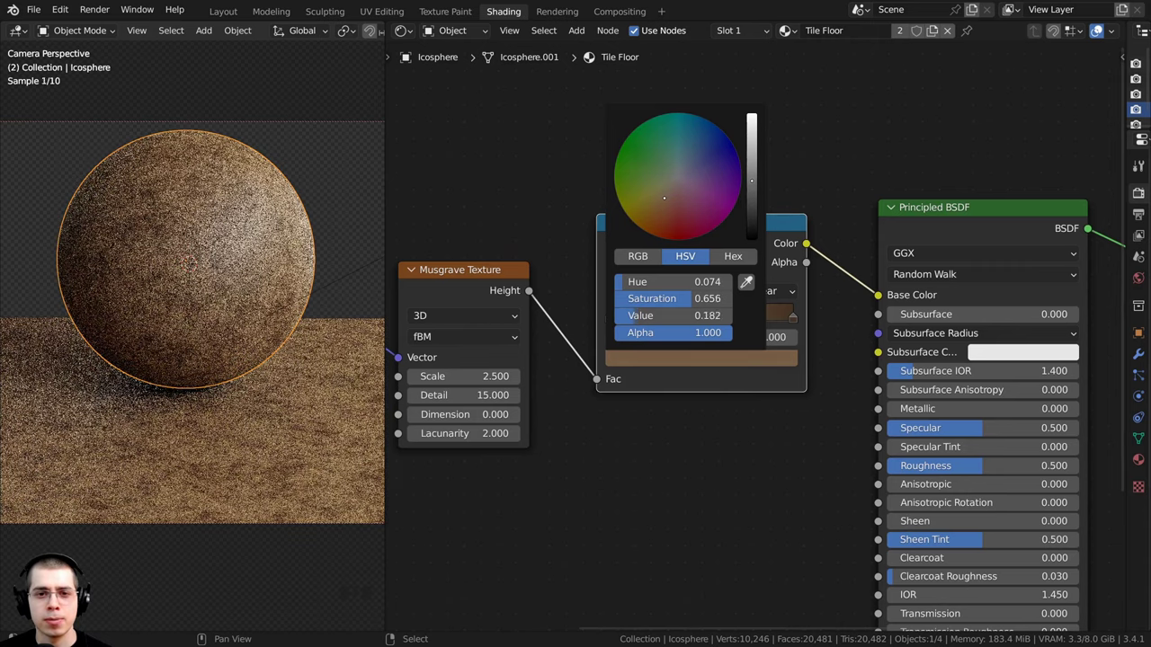
Paste darker browns into both ColorRamp stops, using hex 3F2819 for the stop at position 1
middle_click_drag(586, 388, 580, 363)
scroll(581, 362, "up", 2)
key("ctrl+v")
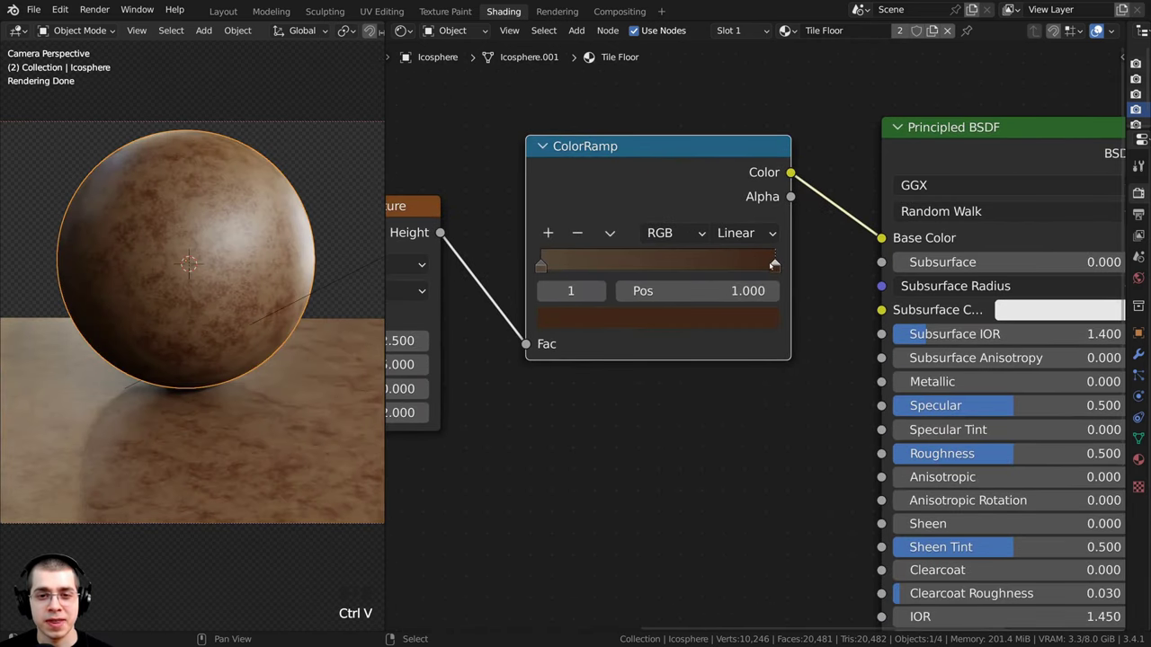
mouse_move(773, 263)
left_mouse_down()
mouse_move(762, 265)
mouse_move(775, 263)
left_mouse_up()
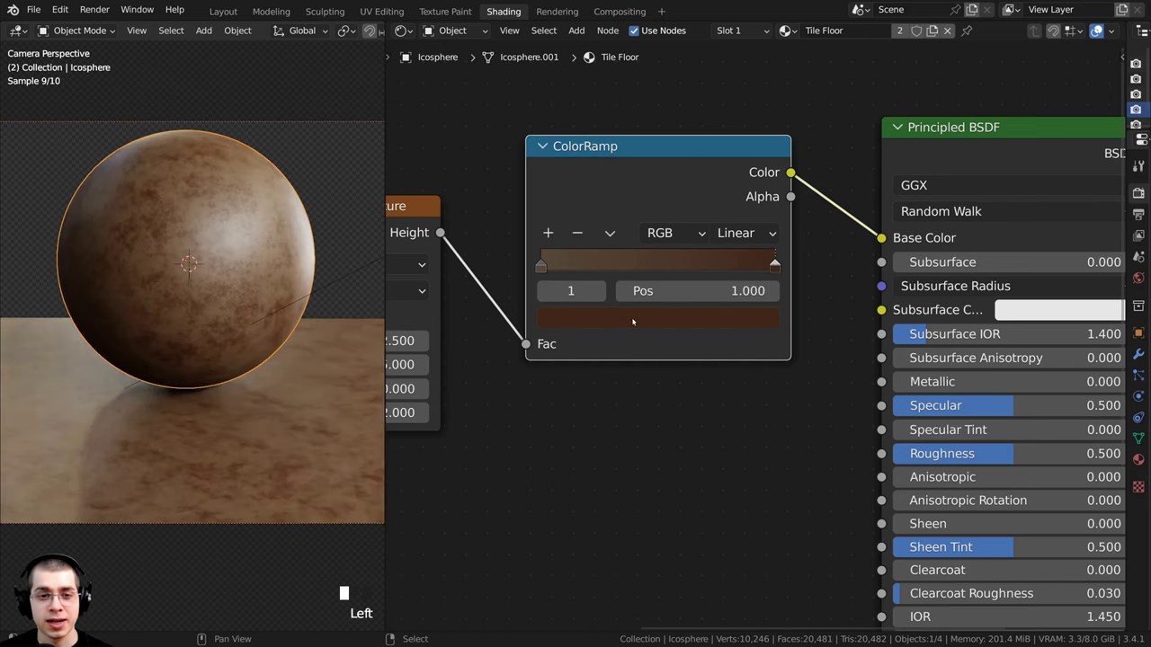
left_click(632, 321)
left_click(699, 521)
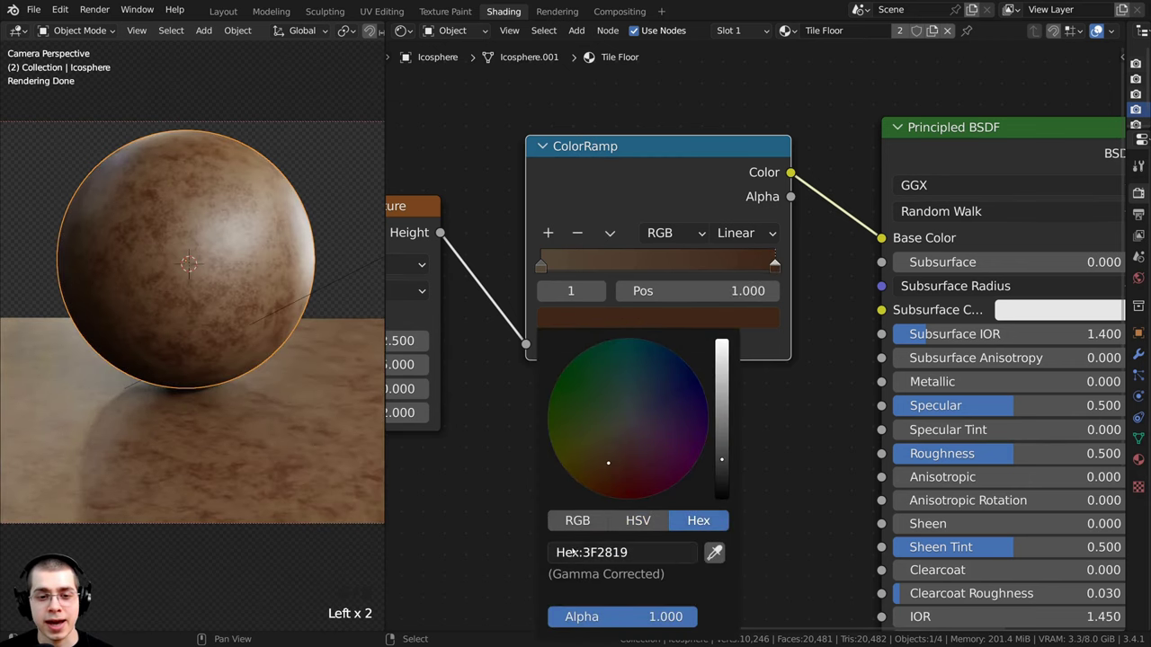
left_click(639, 552)
key("Return")
Open the color of the ColorRamp's stop at position 0 and check the brown material on the sphere and floor
middle_click_drag(530, 281, 535, 214)
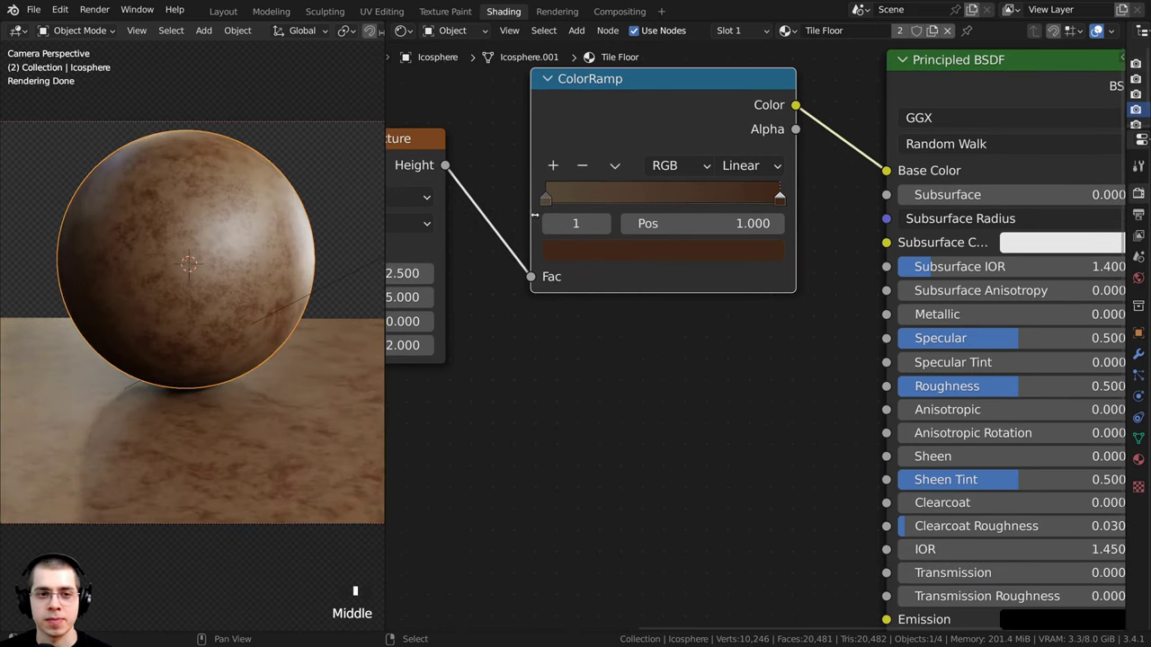
left_click(545, 197)
left_click(545, 197)
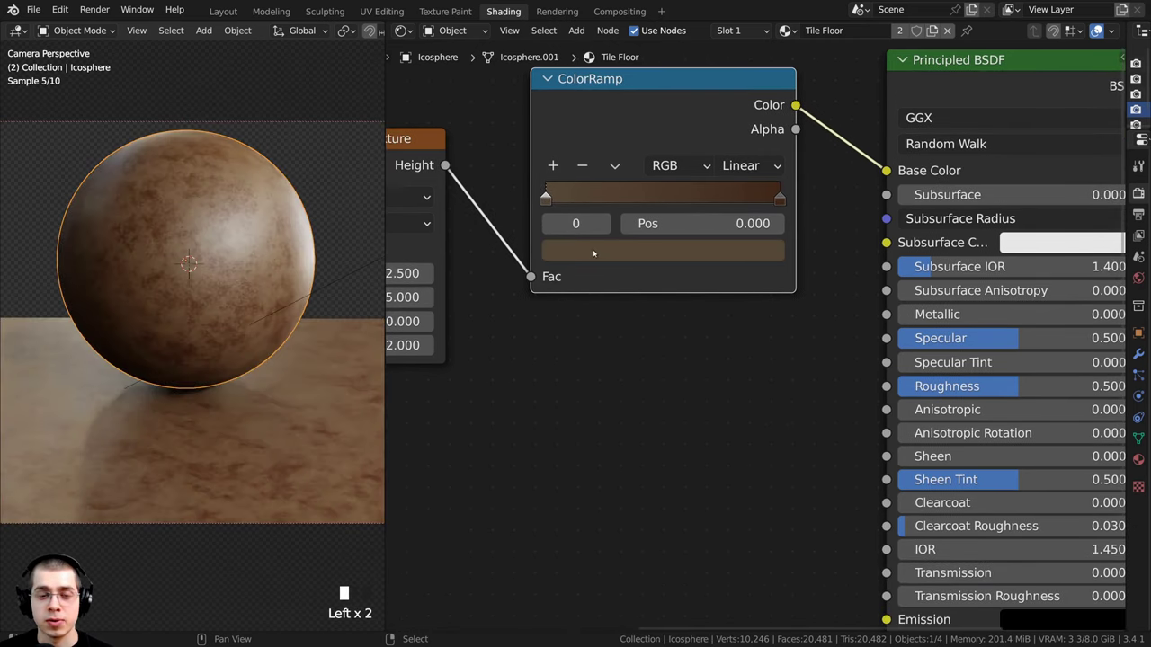
left_click(594, 254)
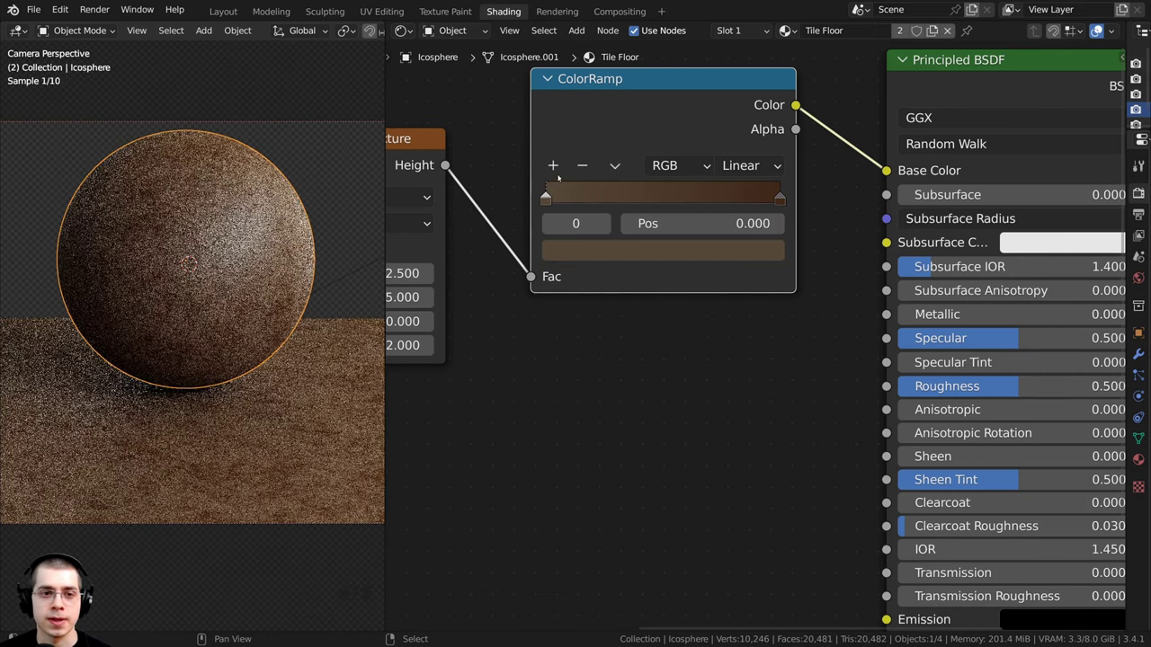
scroll(756, 336, "down", 4)
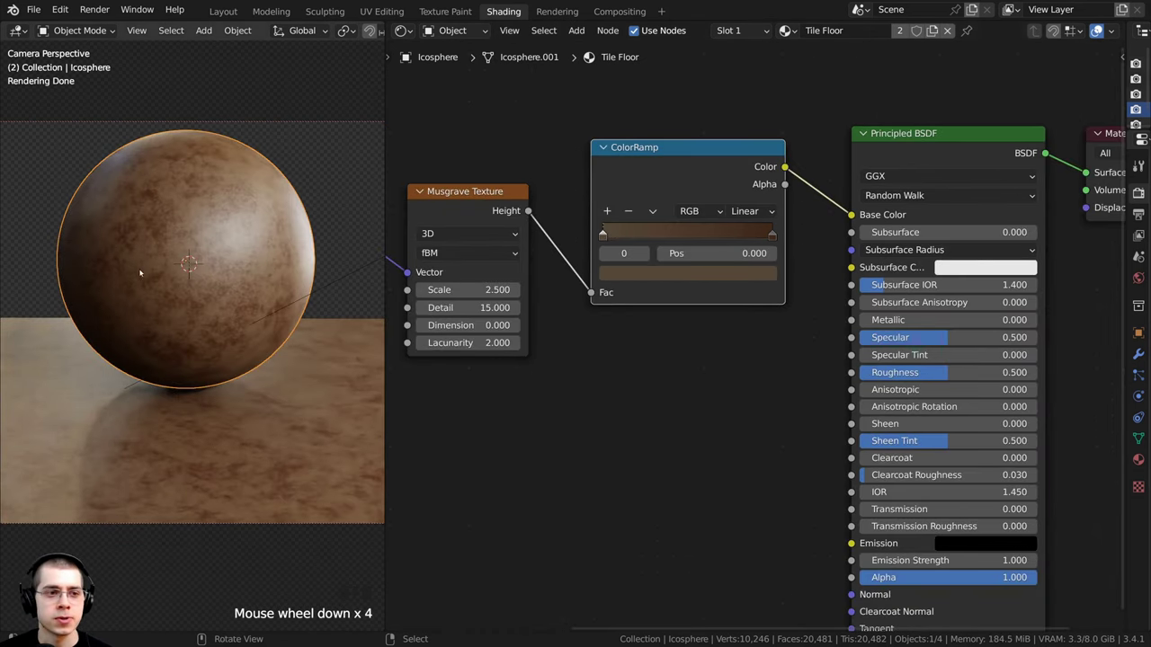
middle_click_drag(747, 336, 785, 273)
scroll(740, 272, "down", 3)
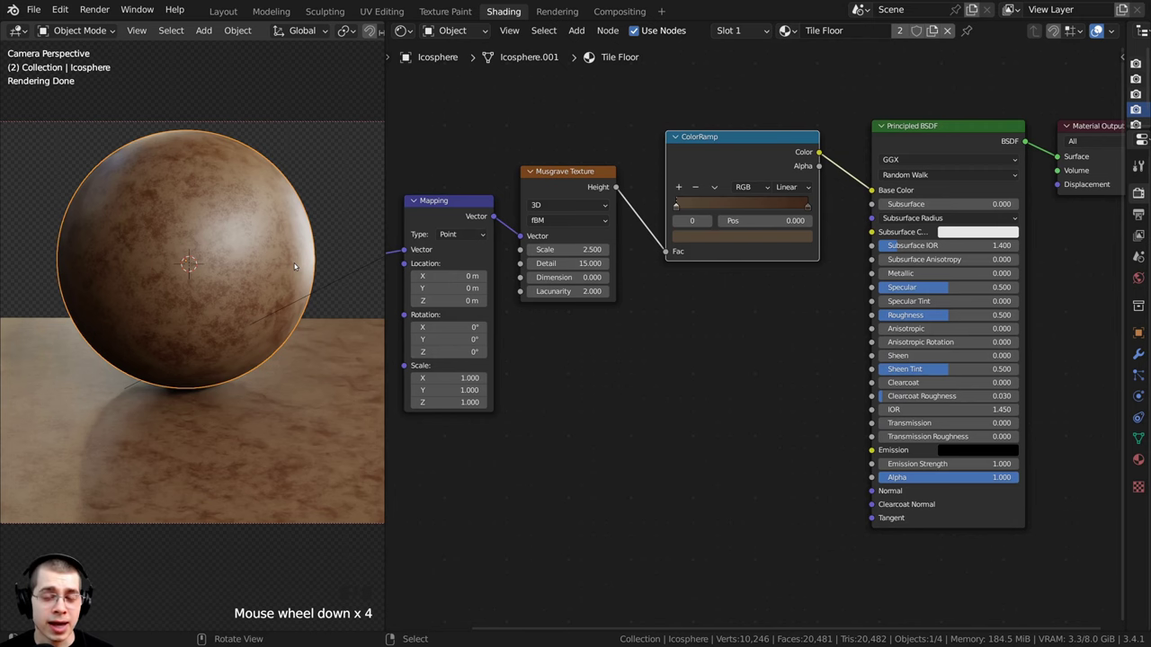
Add a Noise Texture node and place it below the Musgrave Texture
middle_click_drag(589, 279, 630, 283)
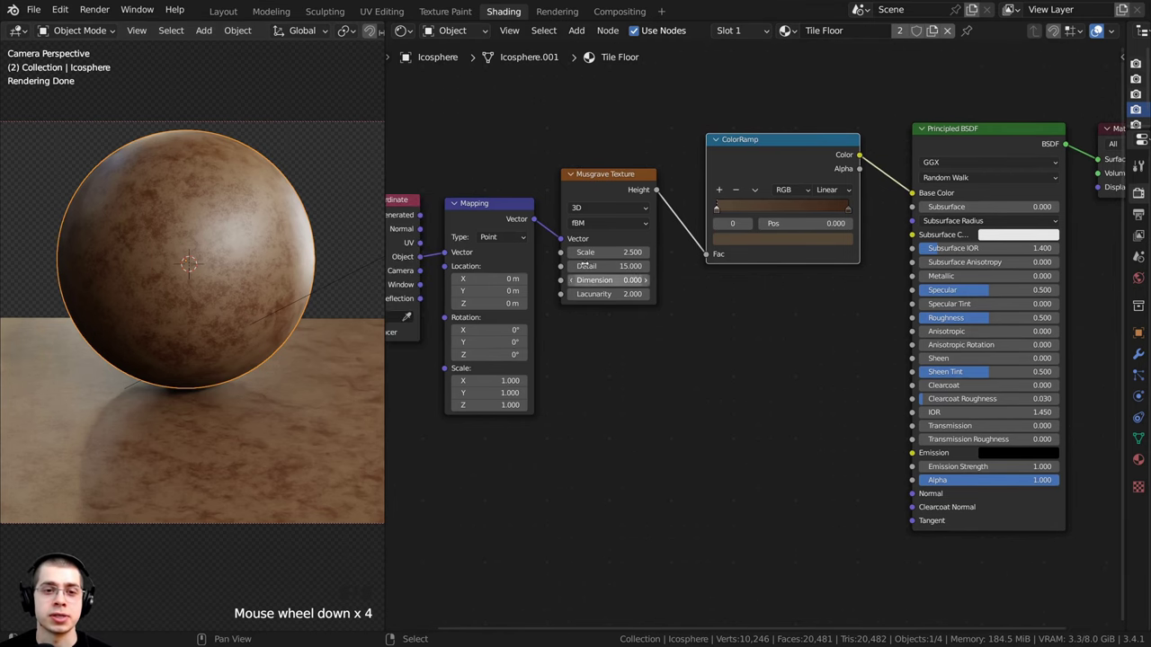
key("shift+a")
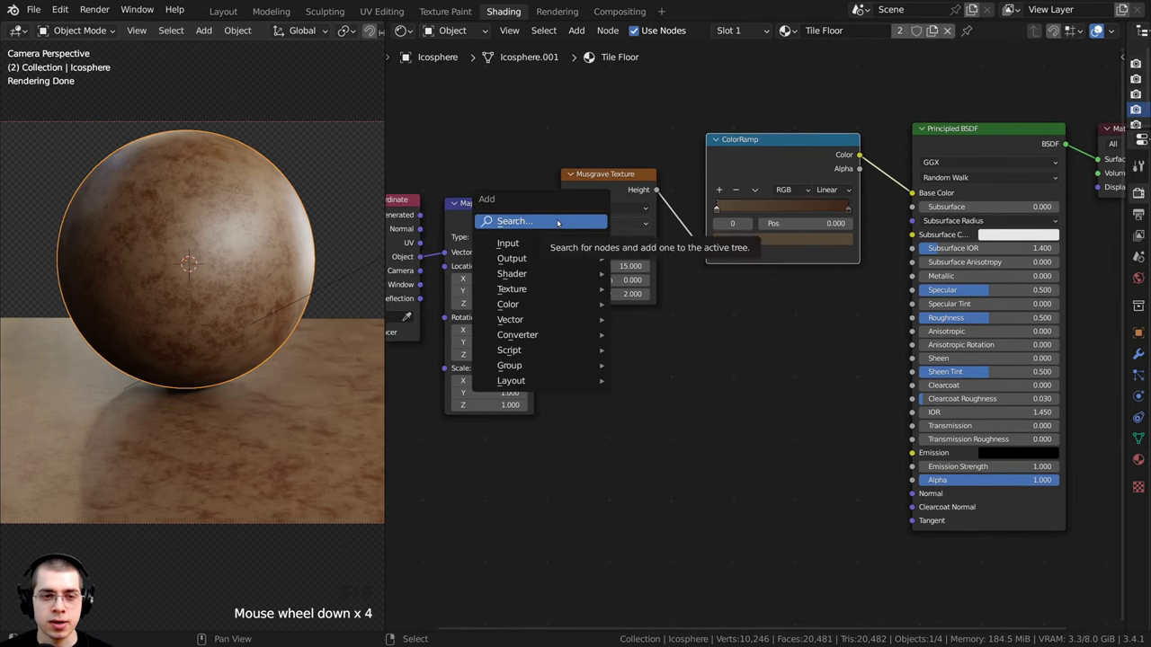
left_click(560, 223)
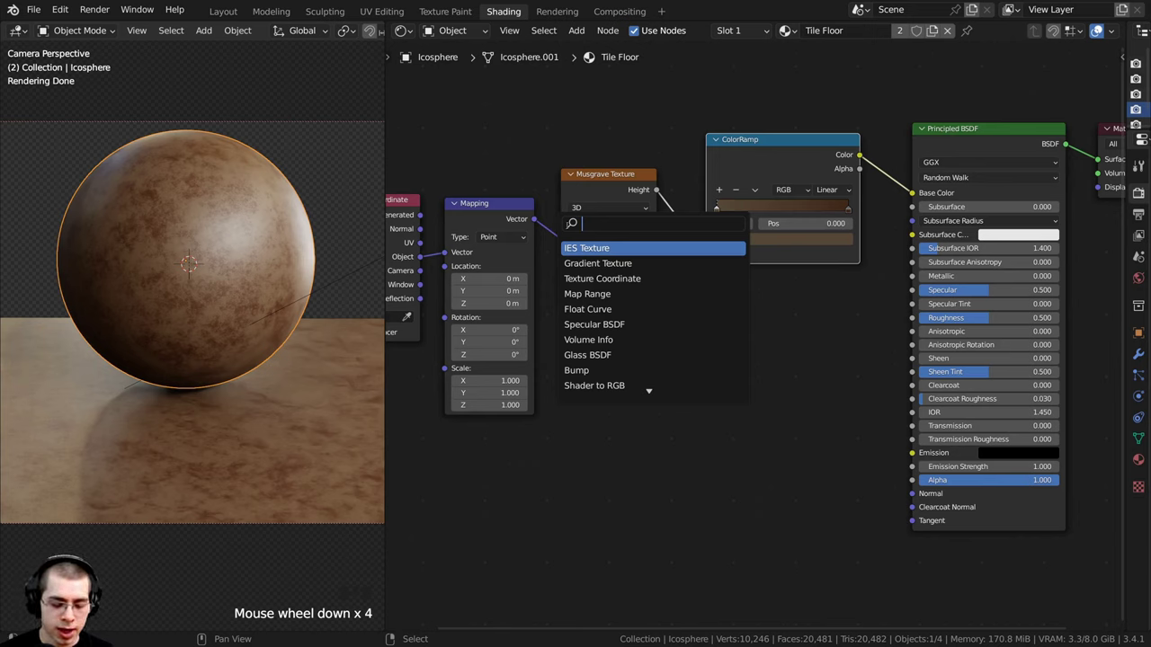
type("nois")
key("Return")
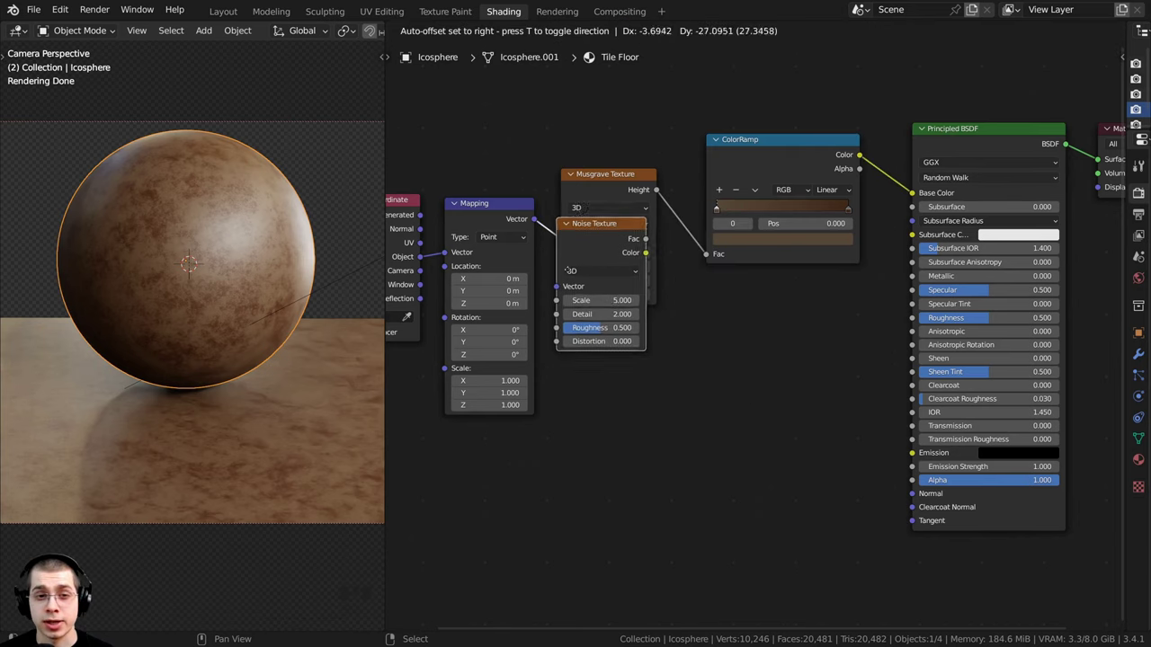
left_click(576, 355)
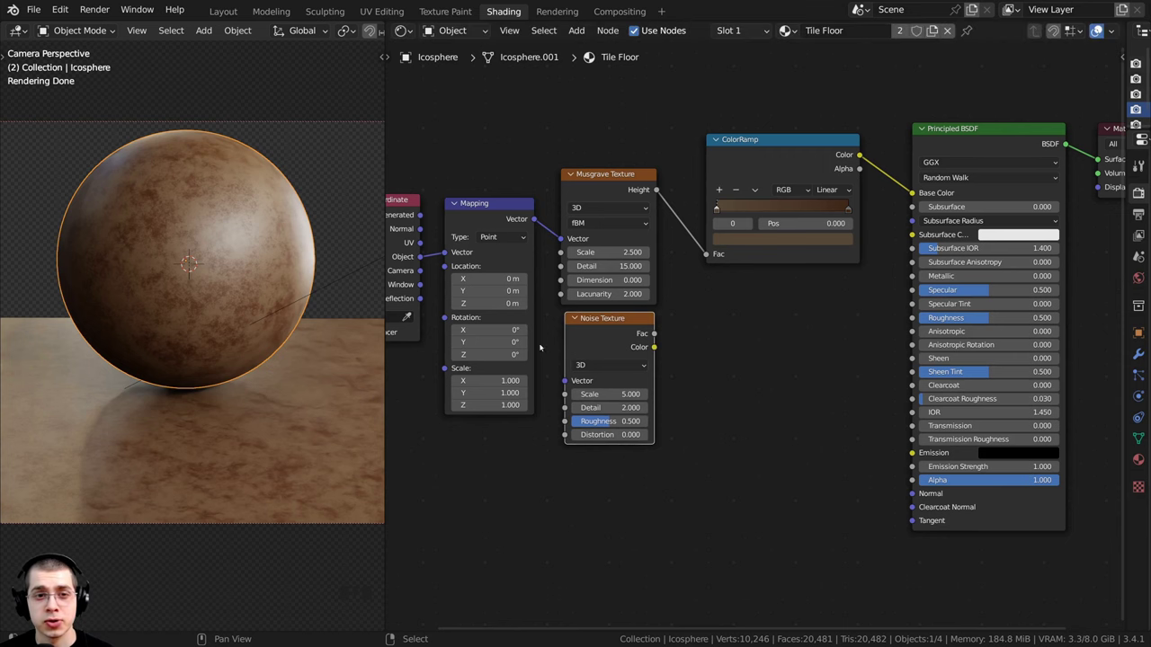
Connect the Mapping node's Vector output to the Noise Texture's Vector input and preview the noise on the objects
middle_click_drag(492, 217, 621, 164)
left_click_drag(621, 164, 693, 327)
middle_click_drag(719, 297, 651, 316)
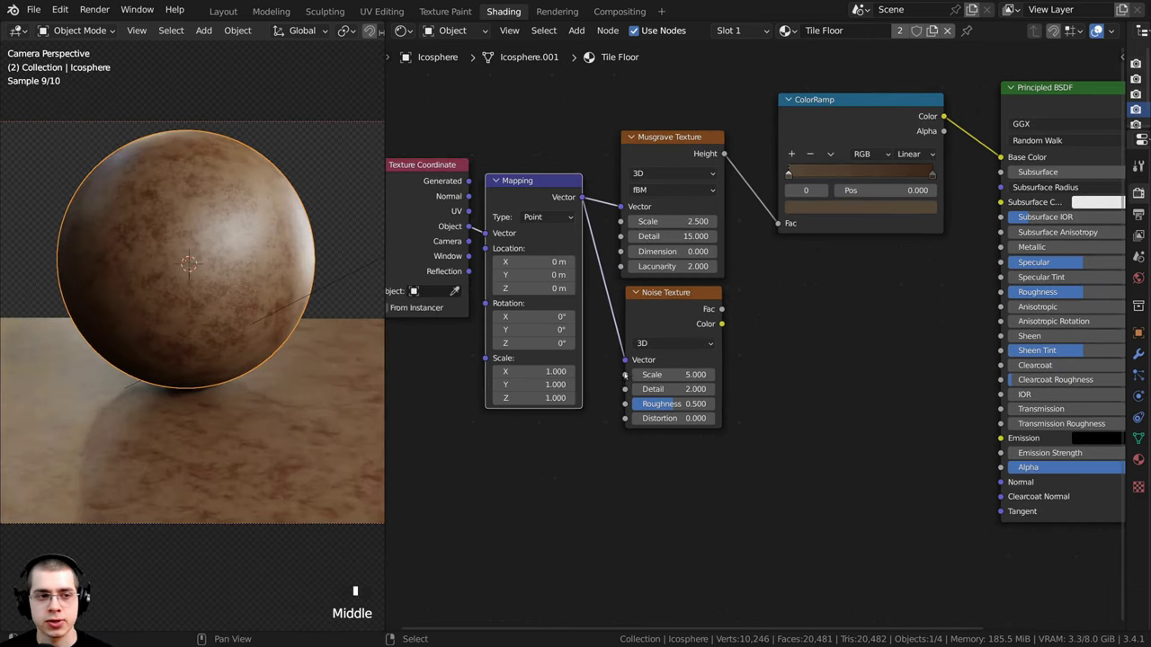
scroll(652, 312, "up", 1)
left_click(652, 312, "ctrl+shift")
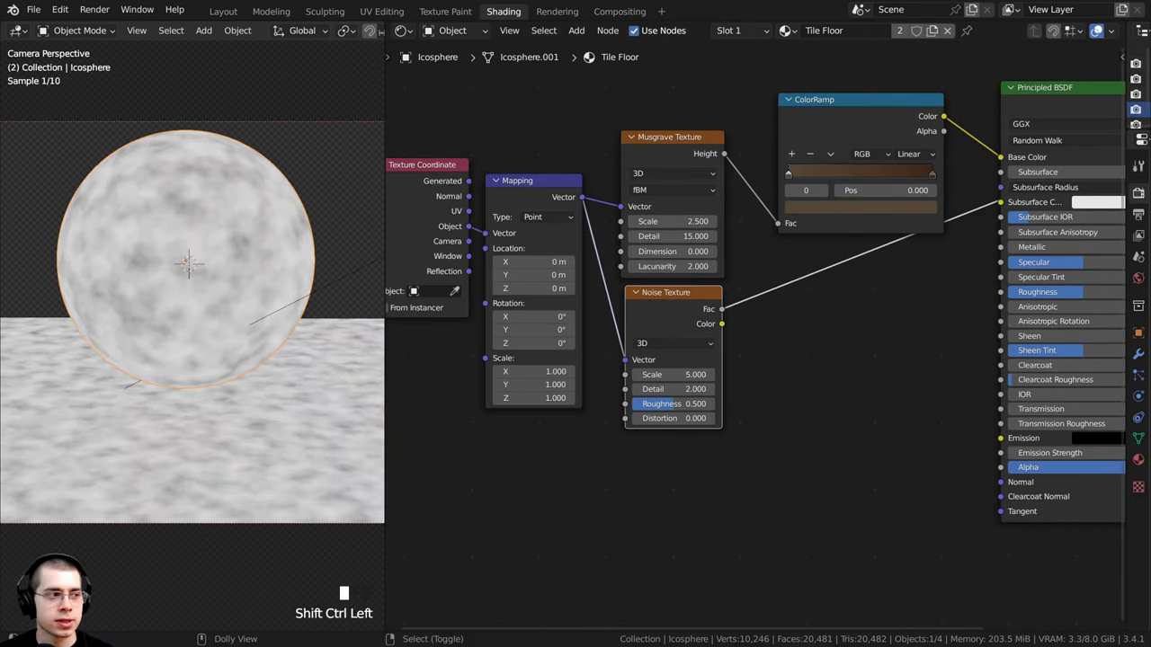
Set the Noise Texture's Scale to 3, Detail to 15 and Roughness to 0.7
scroll(747, 380, "up", 2)
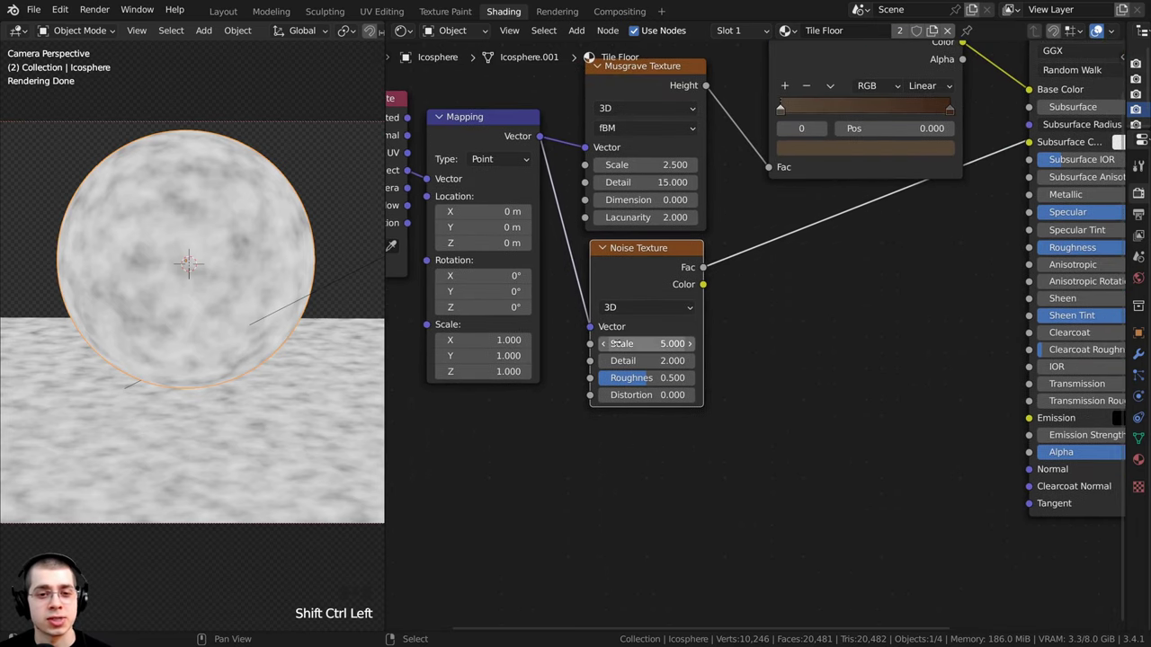
left_click(634, 347)
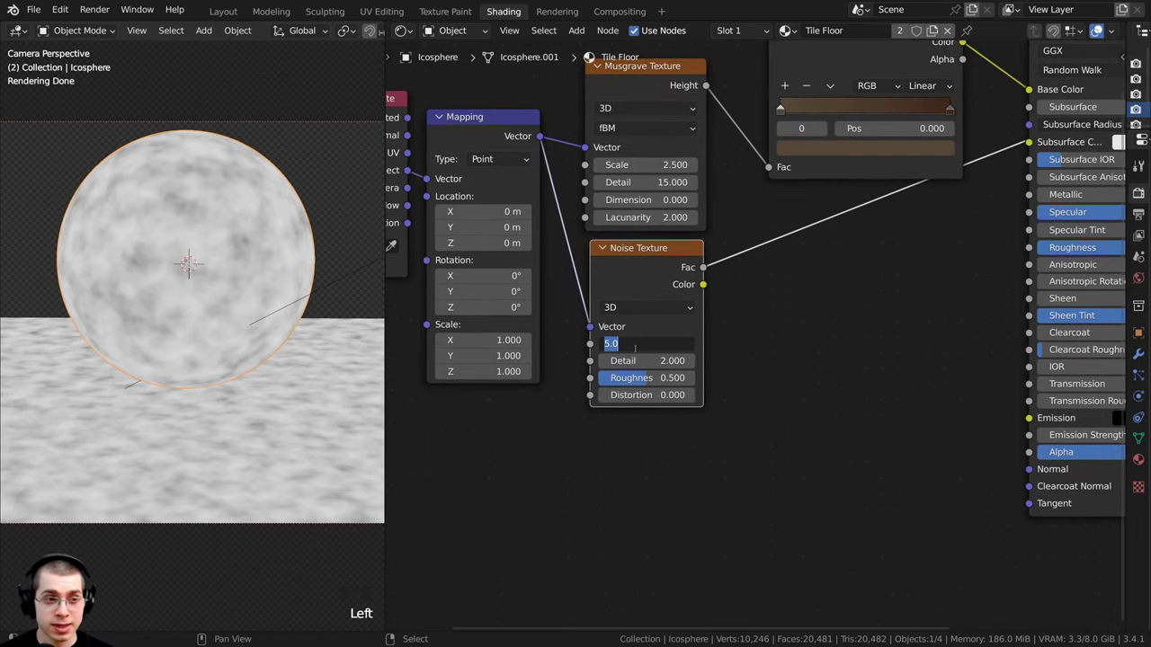
type("3")
left_click(635, 348)
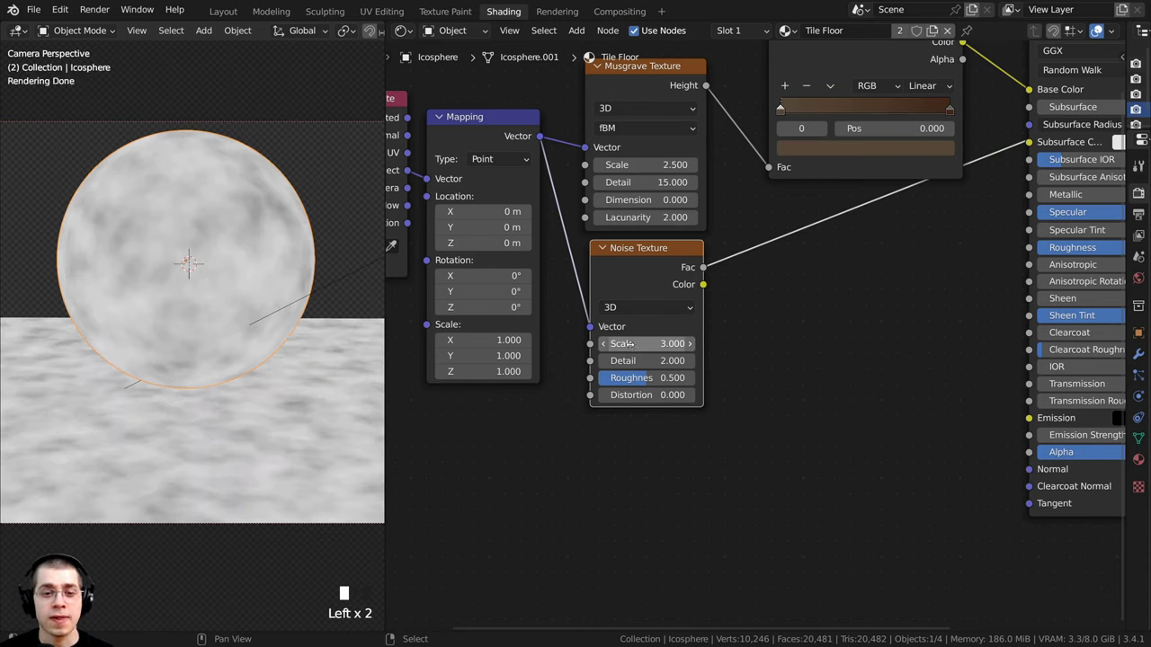
left_click(621, 360)
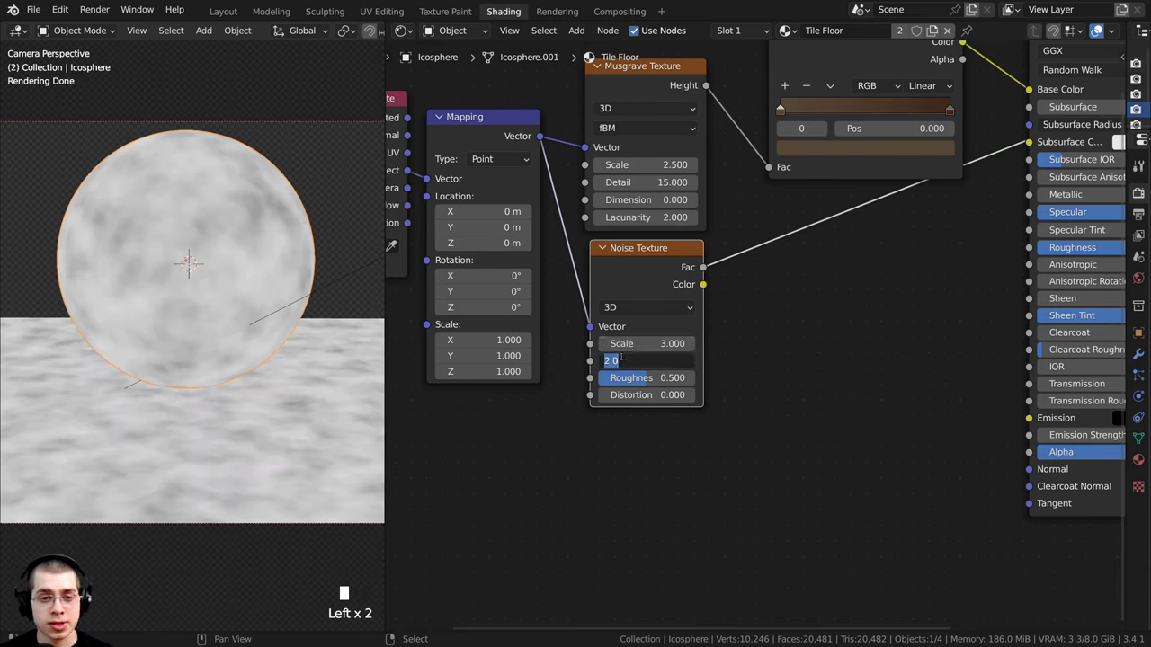
type("15")
left_click(620, 360)
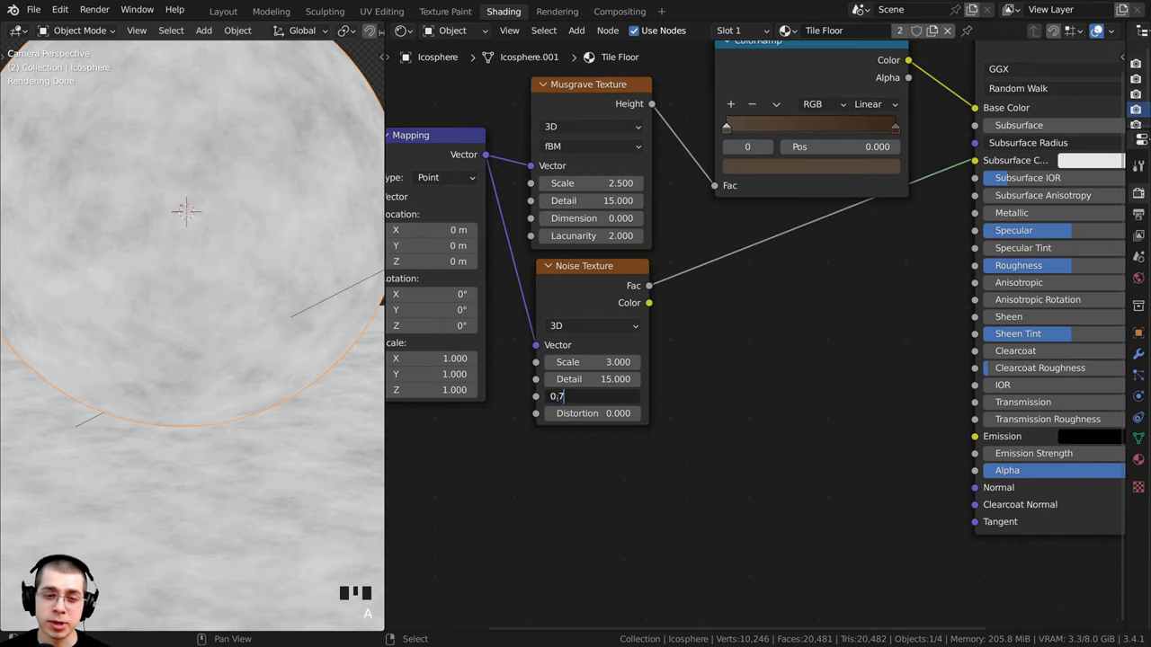
key("Return")
Add a Mix node and place it in the free space above the ColorRamp and Principled BSDF
middle_click_drag(640, 396, 661, 372)
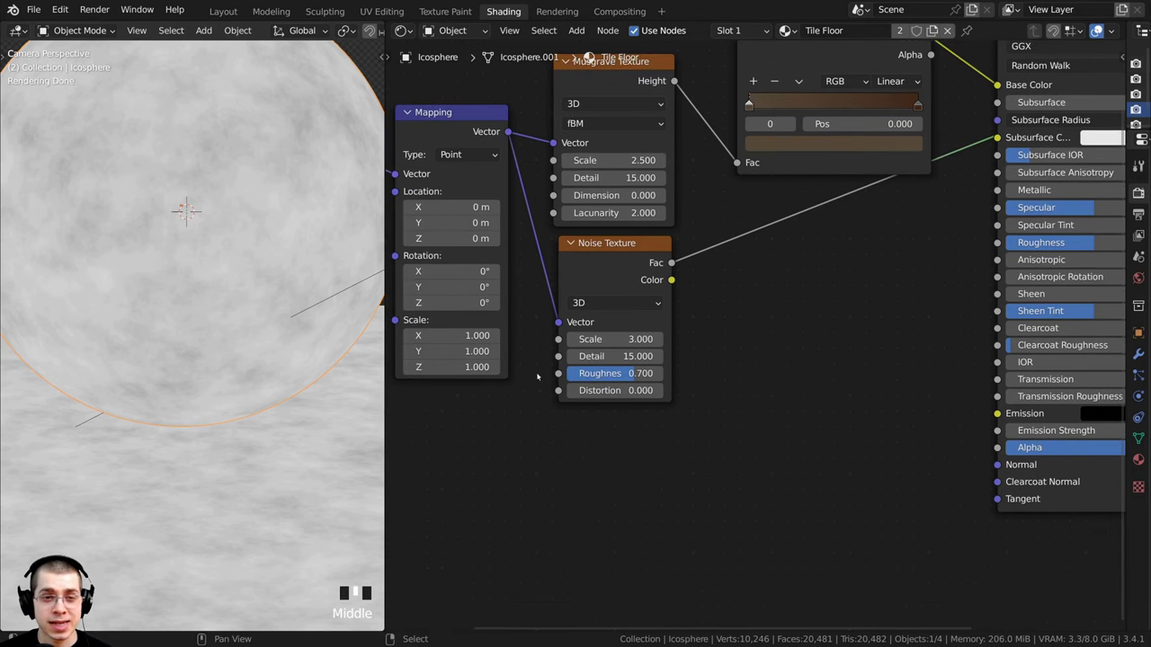
middle_click_drag(578, 308, 583, 332)
scroll(600, 309, "down", 2)
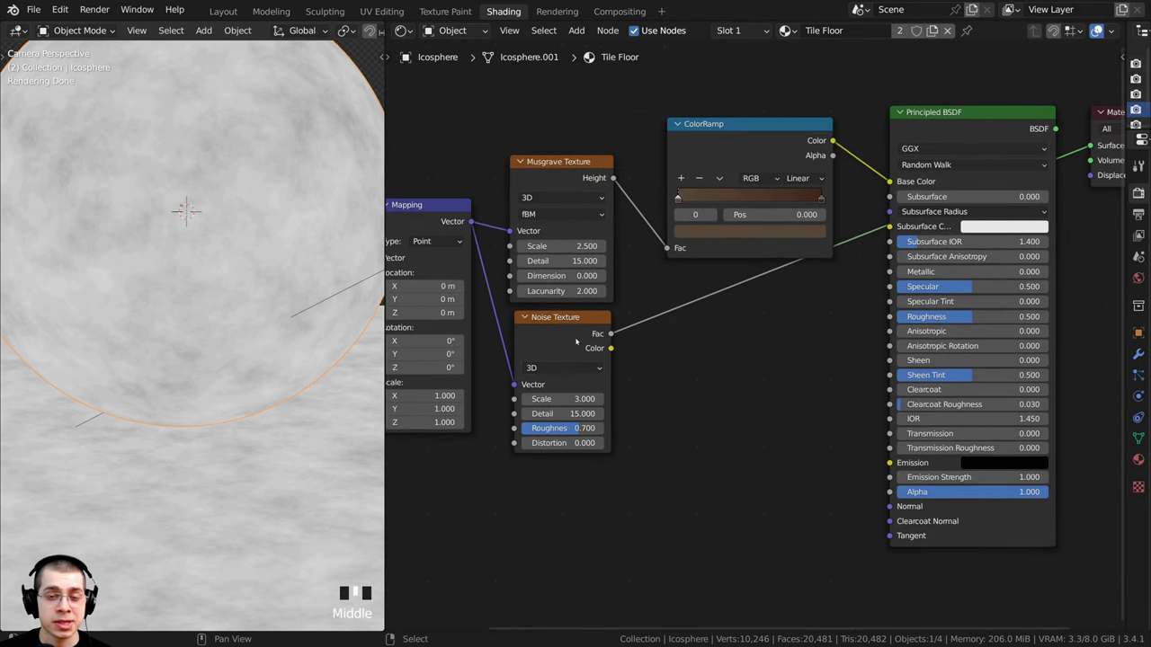
left_click_drag(765, 151, 752, 153)
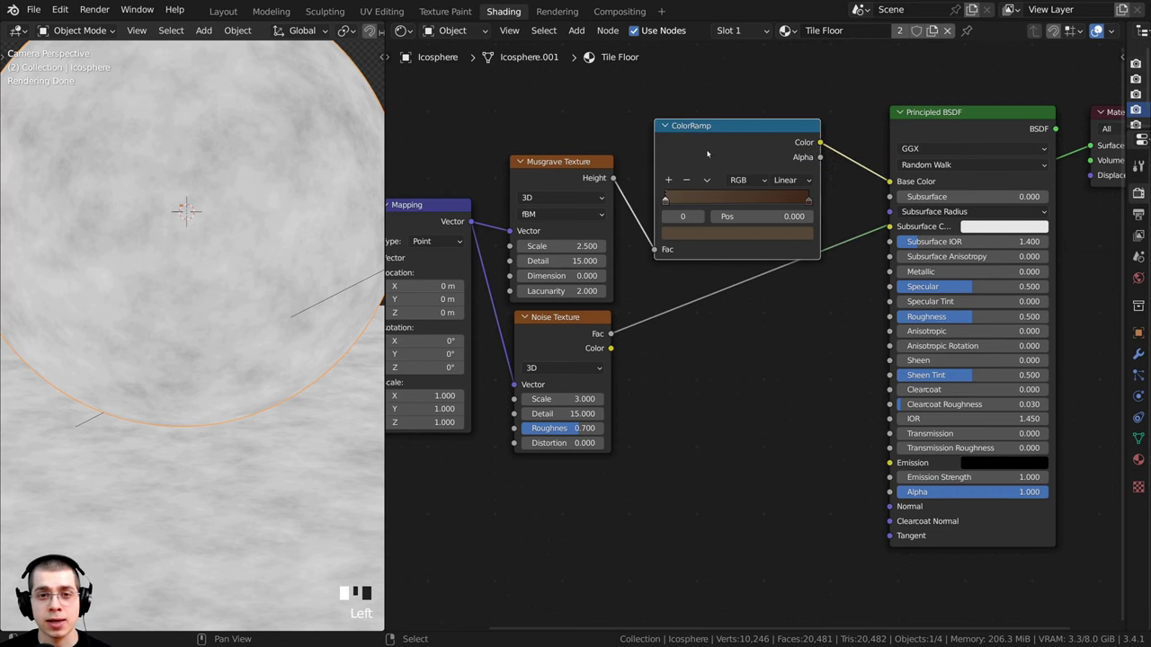
middle_click_drag(782, 227, 750, 229)
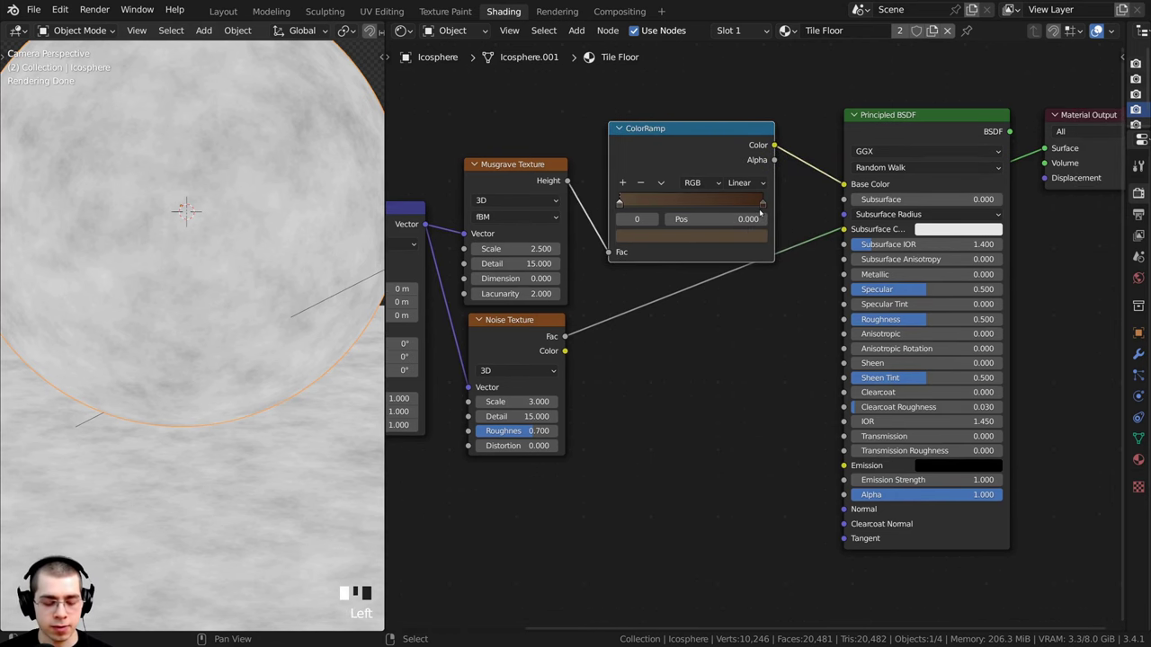
key("shift+a")
left_click(759, 209)
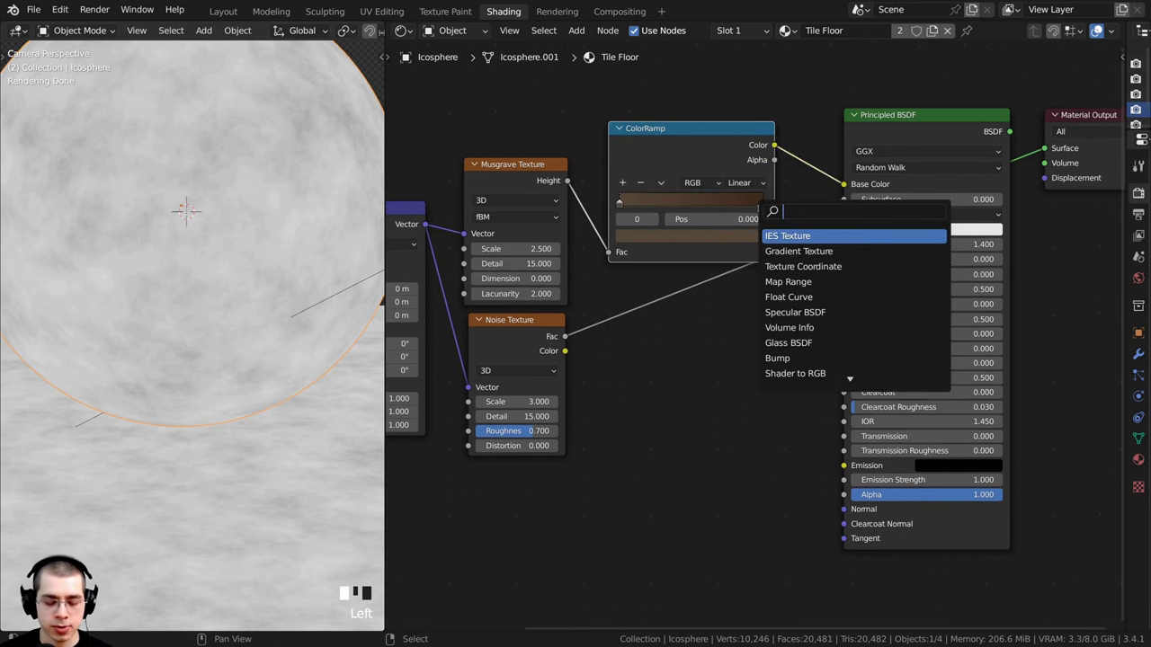
type("mix")
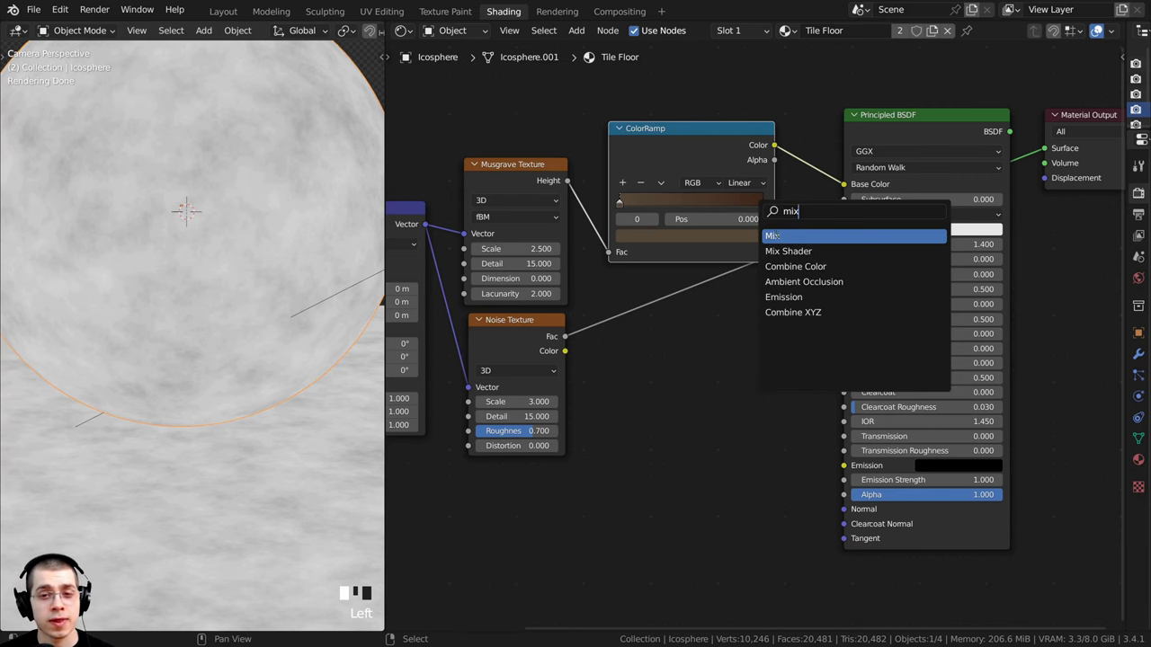
left_click(776, 235)
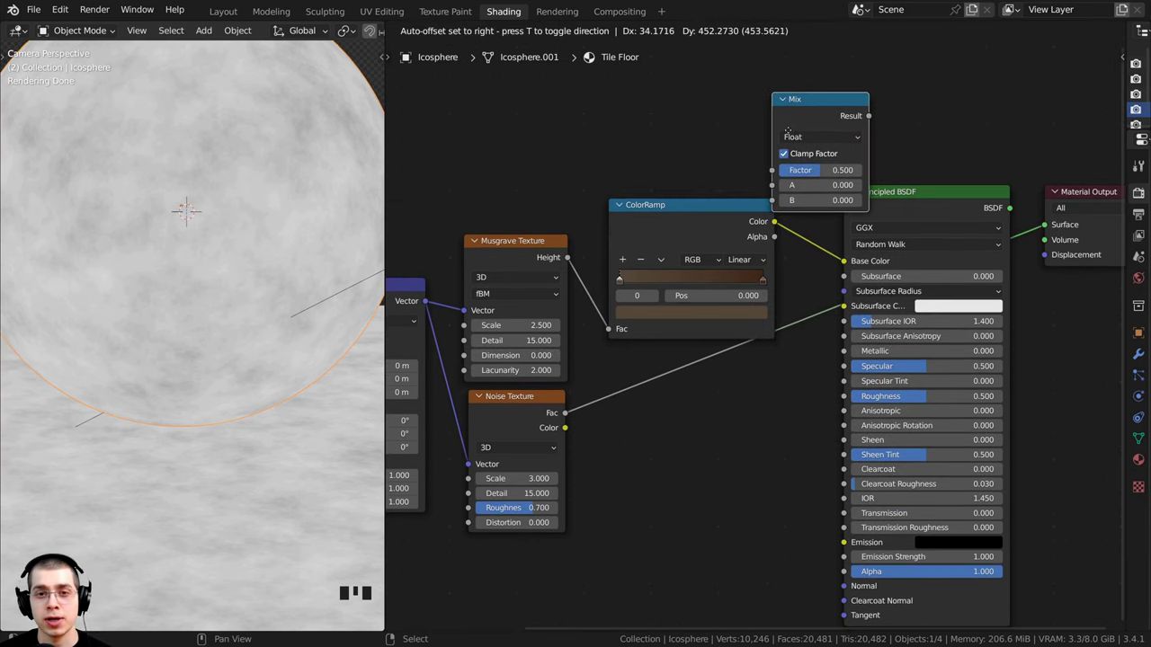
left_click(759, 140)
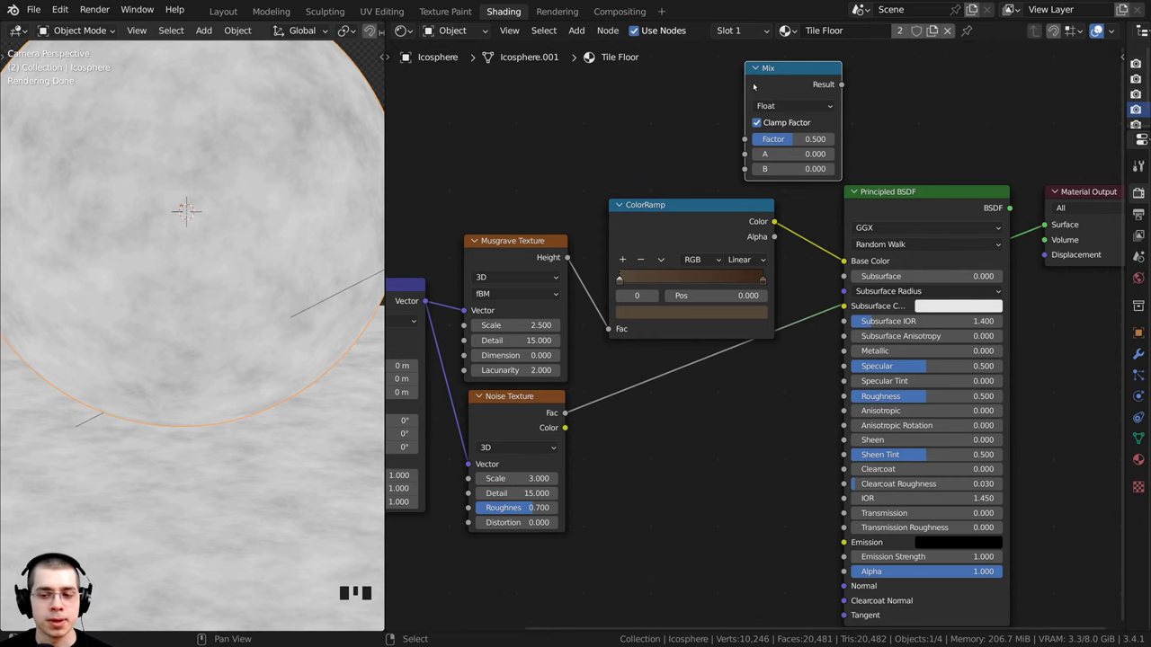
Set the Mix node's data type to Color and insert it between the ColorRamp's Color output and the Principled BSDF's Base Color
scroll(753, 86, "up", 1)
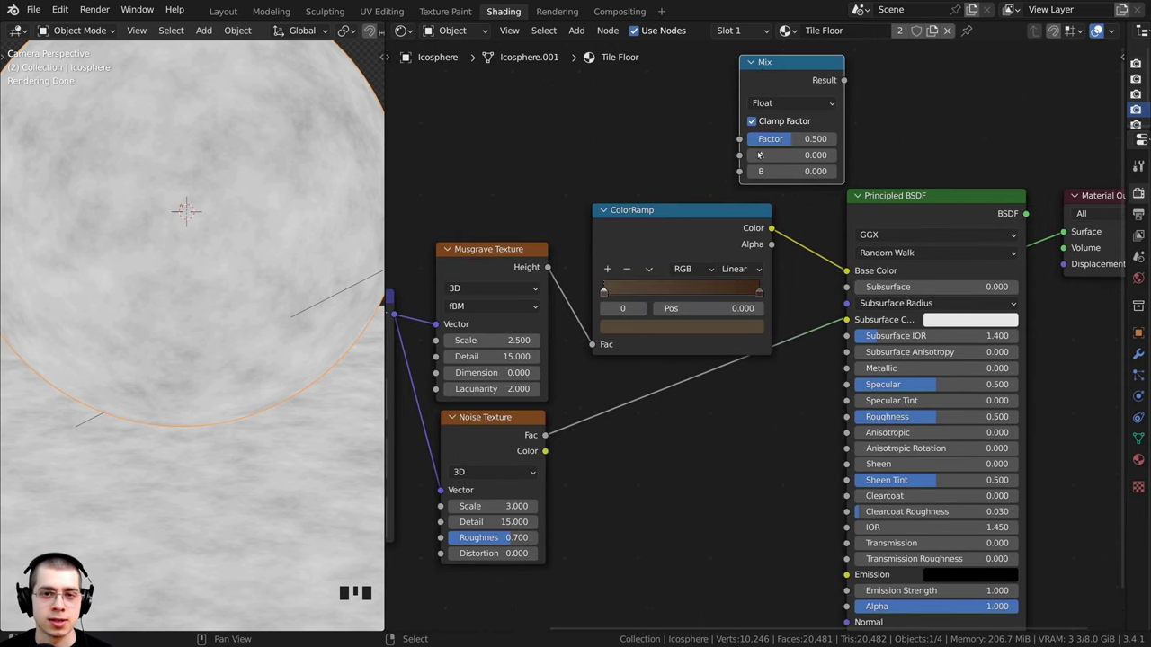
left_click(770, 70)
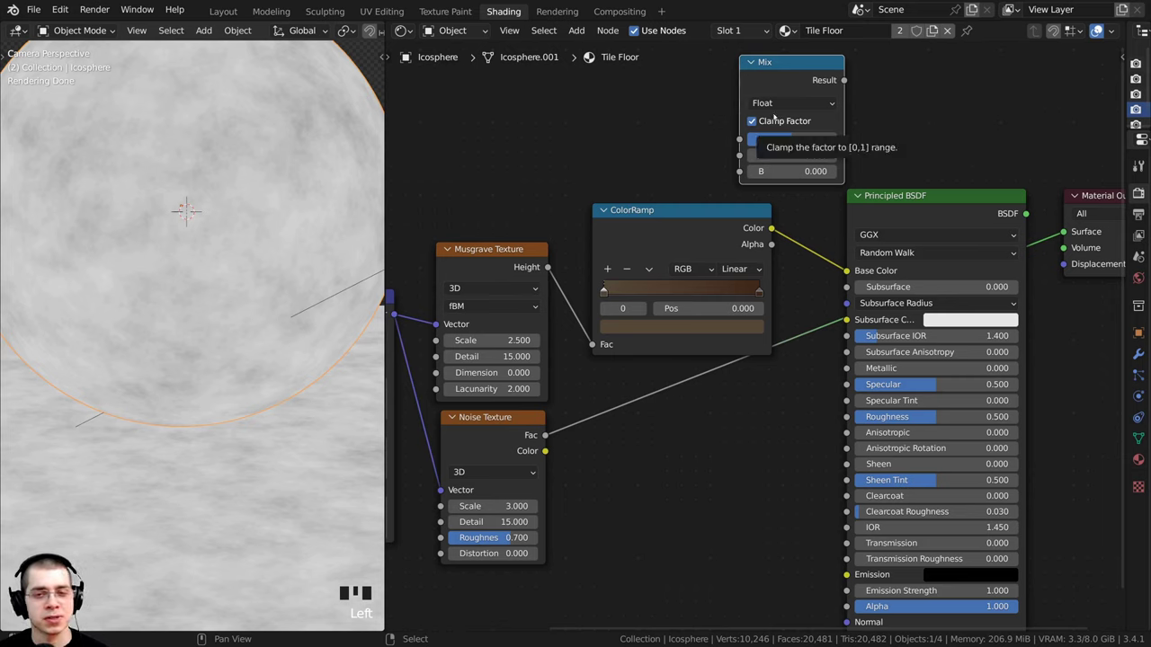
left_click(771, 72)
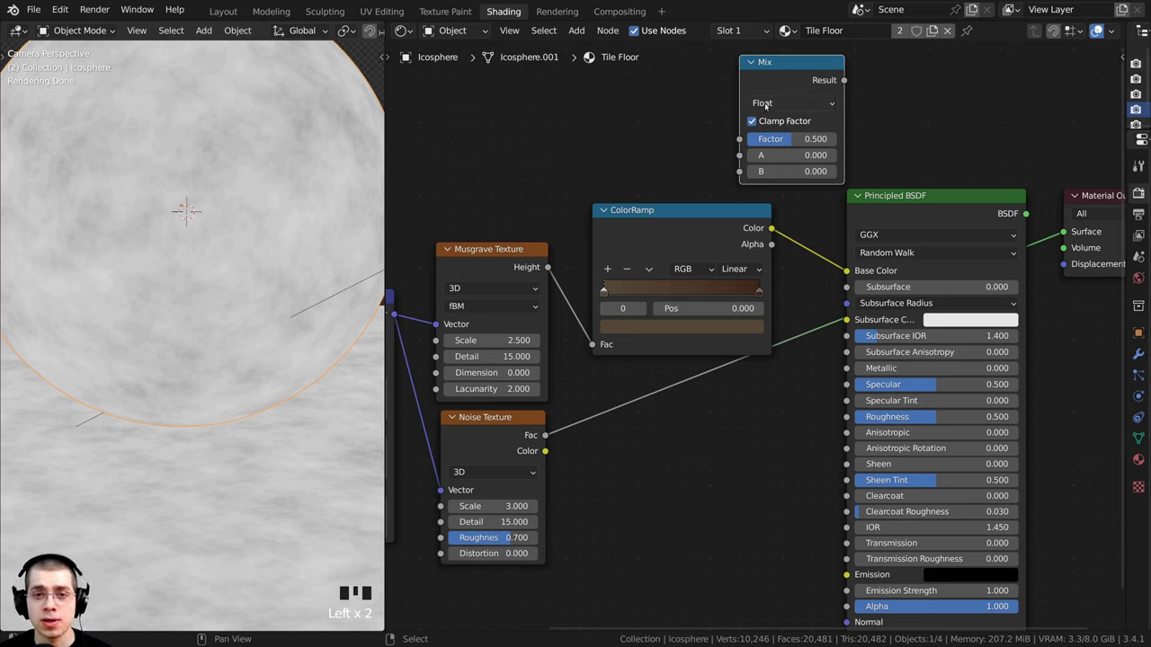
left_click(765, 103)
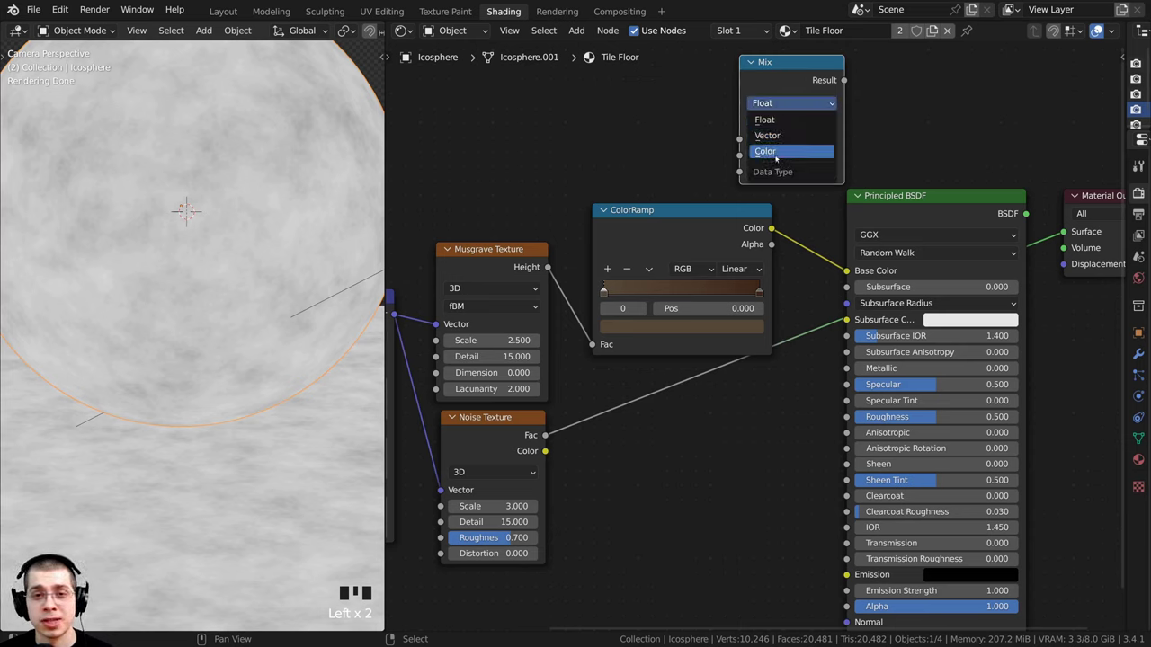
left_click(775, 153)
left_click_drag(780, 88, 814, 154)
middle_click_drag(837, 339, 733, 344)
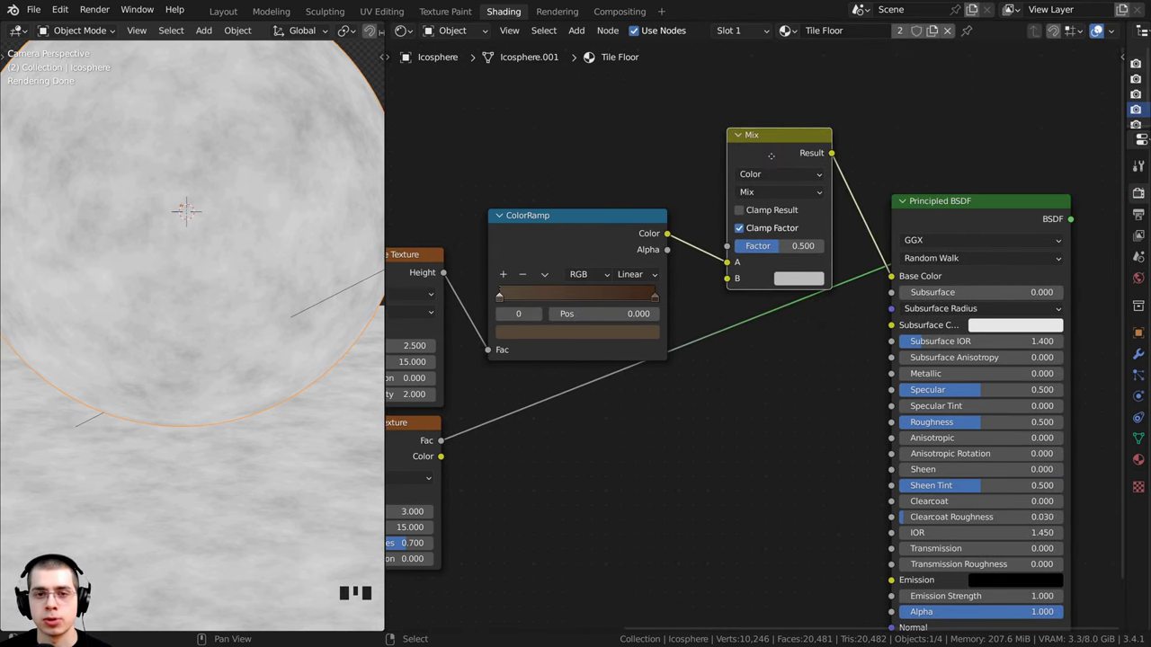
left_click_drag(764, 135, 764, 189)
Connect the Noise Texture's Fac output to the Mix node's Factor input
scroll(697, 459, "down", 2)
middle_click_drag(683, 434, 711, 369)
middle_click_drag(526, 344, 569, 280)
scroll(568, 281, "up", 1)
left_click(526, 286)
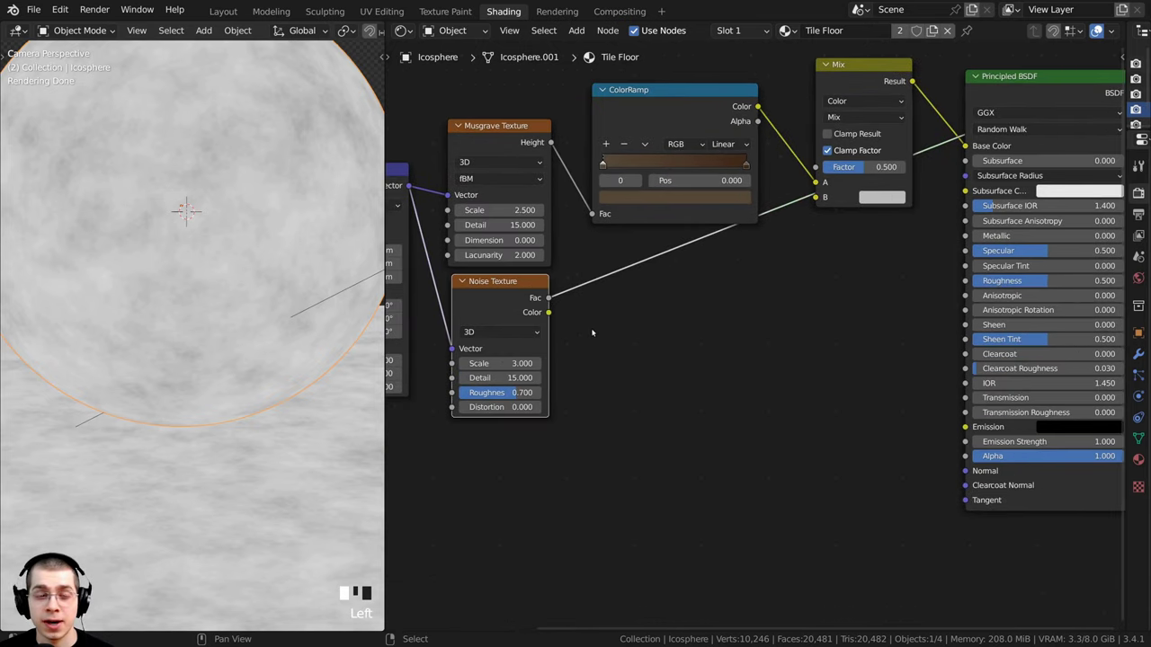
left_click_drag(549, 298, 815, 239)
middle_click_drag(812, 308, 753, 312)
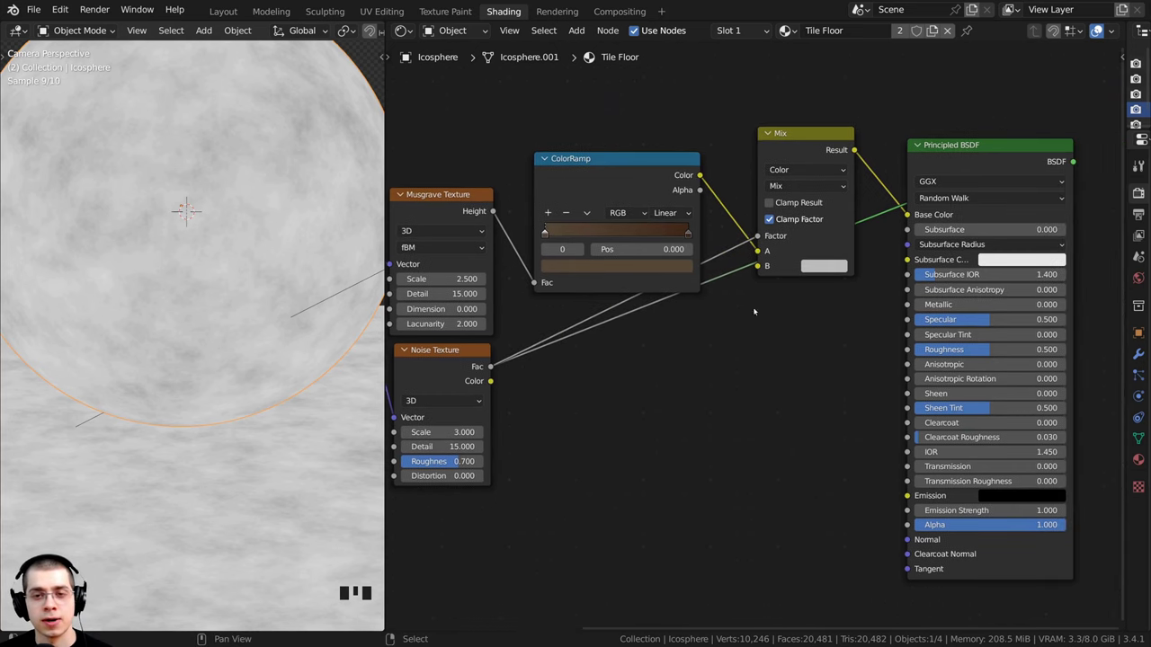
Preview the Mix node's result on the sphere and floor and inspect its Factor, A and B inputs
left_click(807, 144, "ctrl+shift")
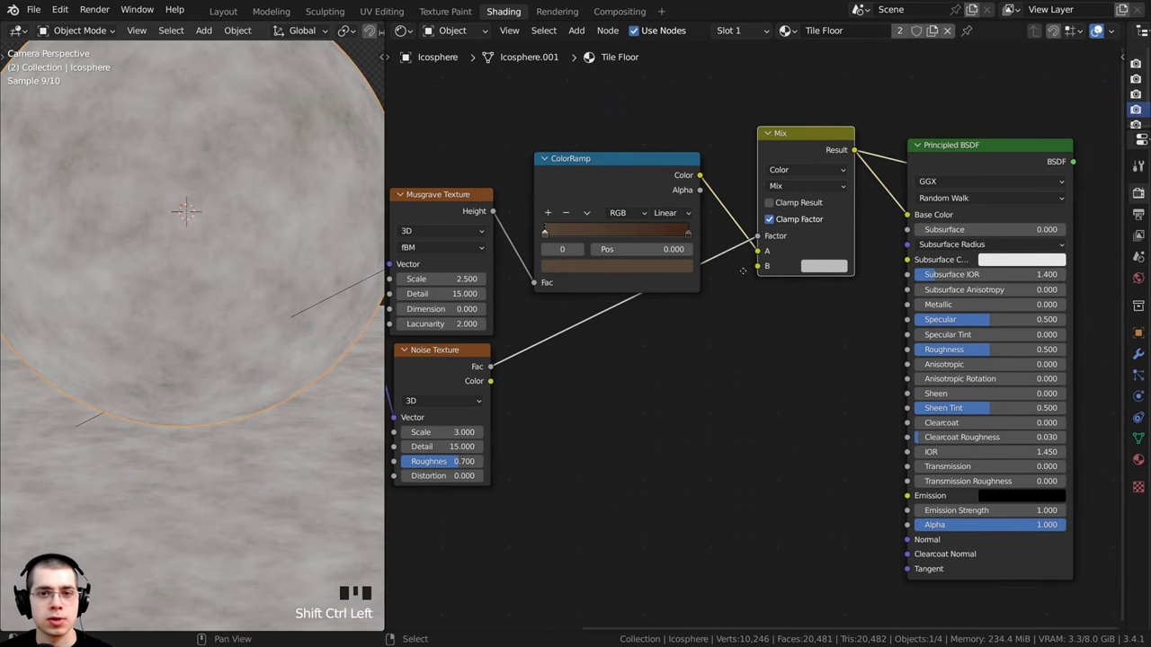
middle_click_drag(753, 226, 700, 301)
scroll(700, 300, "up", 6)
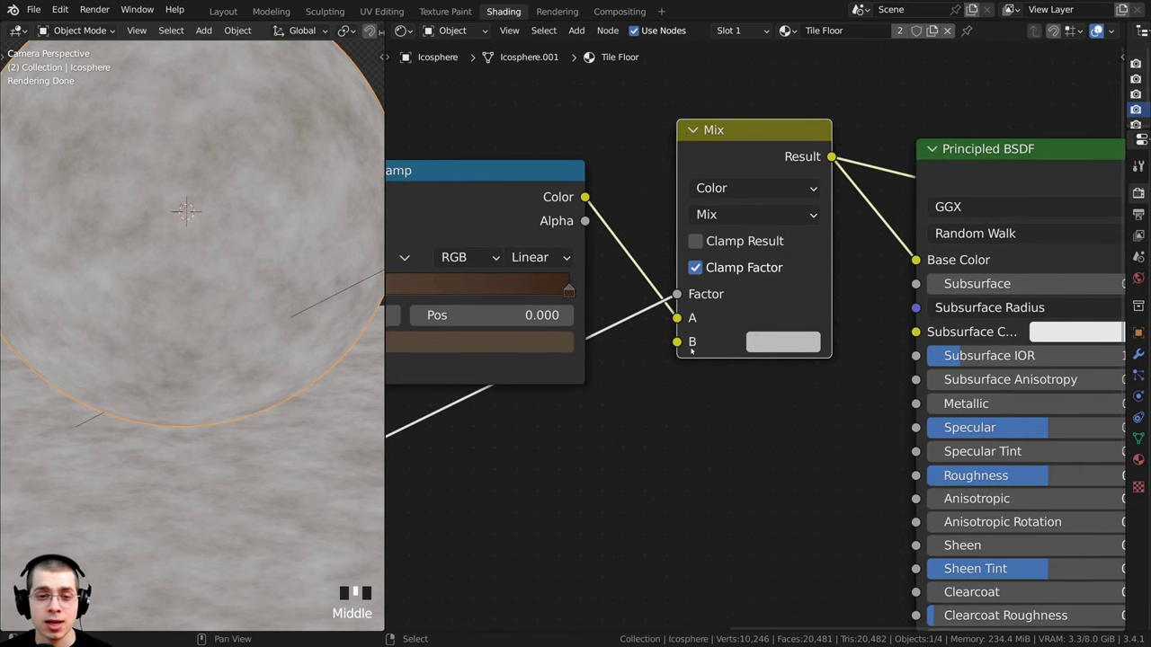
mouse_move(740, 155)
left_mouse_down()
mouse_move(716, 163)
mouse_move(740, 150)
left_mouse_up()
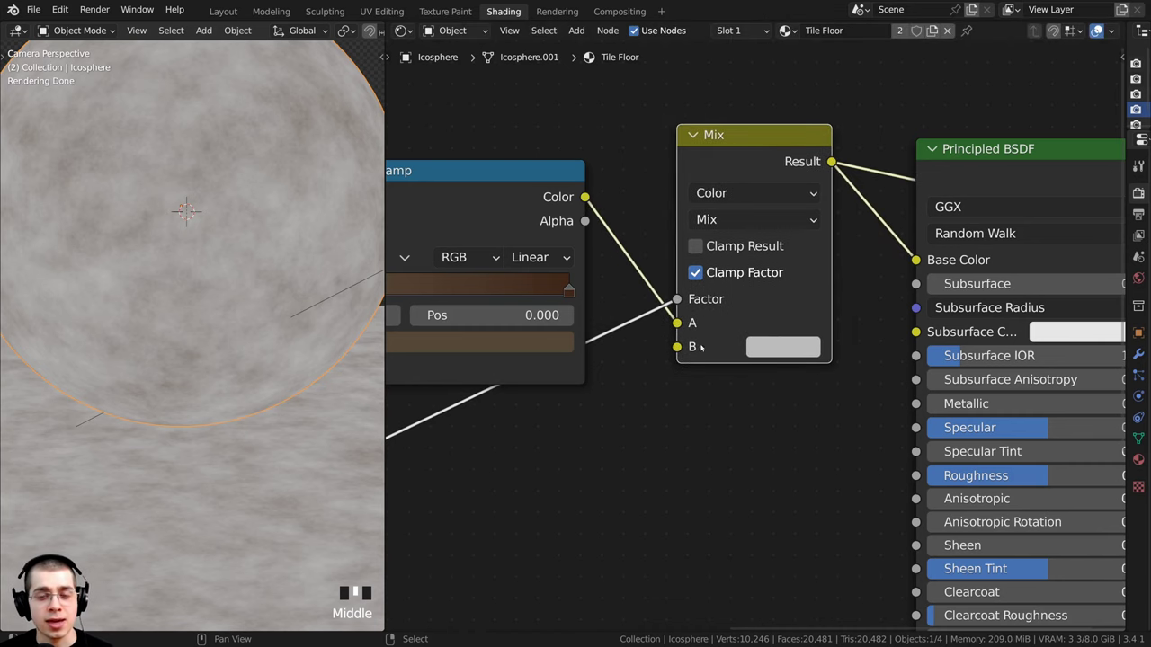
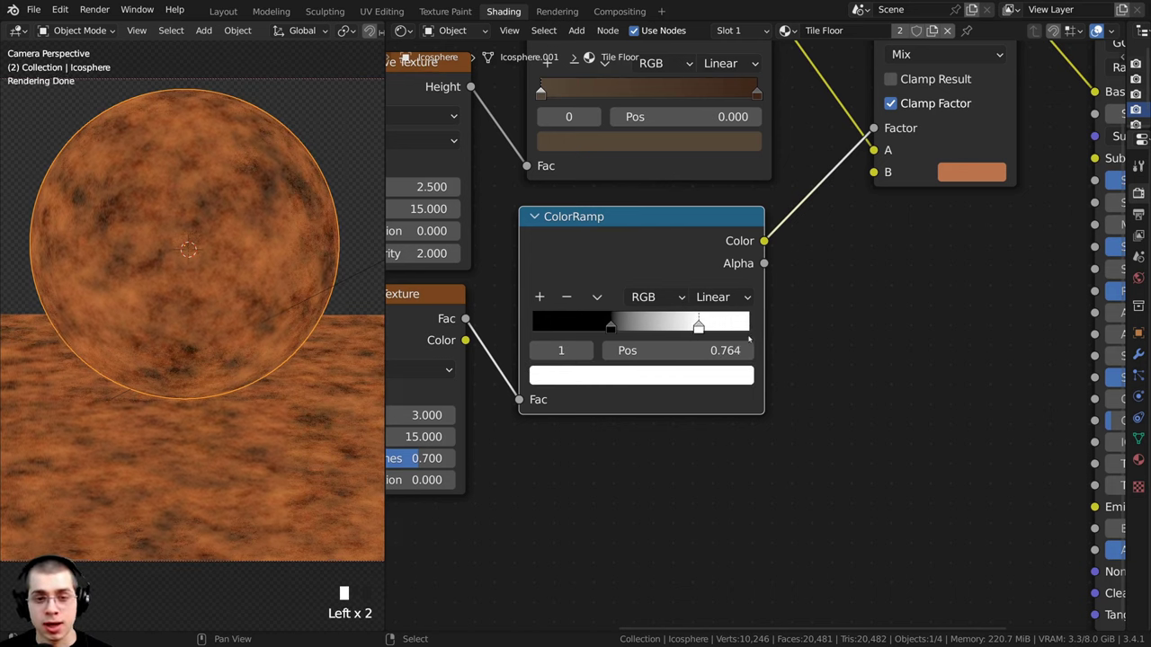
Preview the noise ColorRamp, move its black stop to about 0.43 and white stop to 0.712, and return the preview to the Mix node
left_click(647, 240, "ctrl+shift")
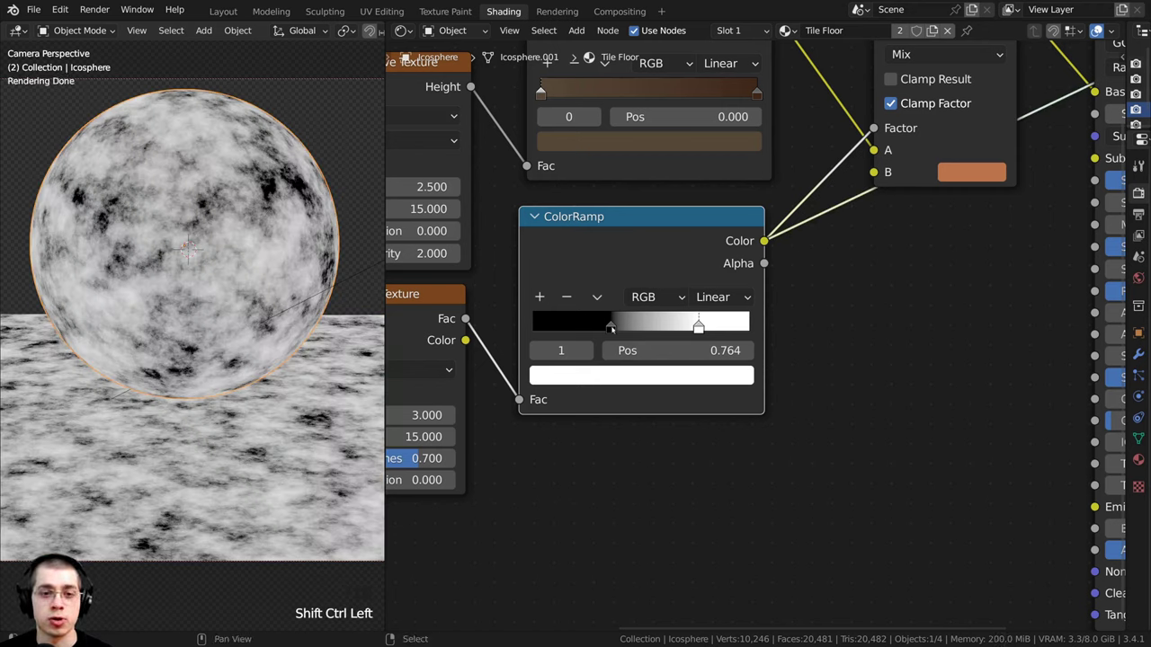
left_click_drag(610, 328, 624, 328)
left_click_drag(698, 326, 659, 328)
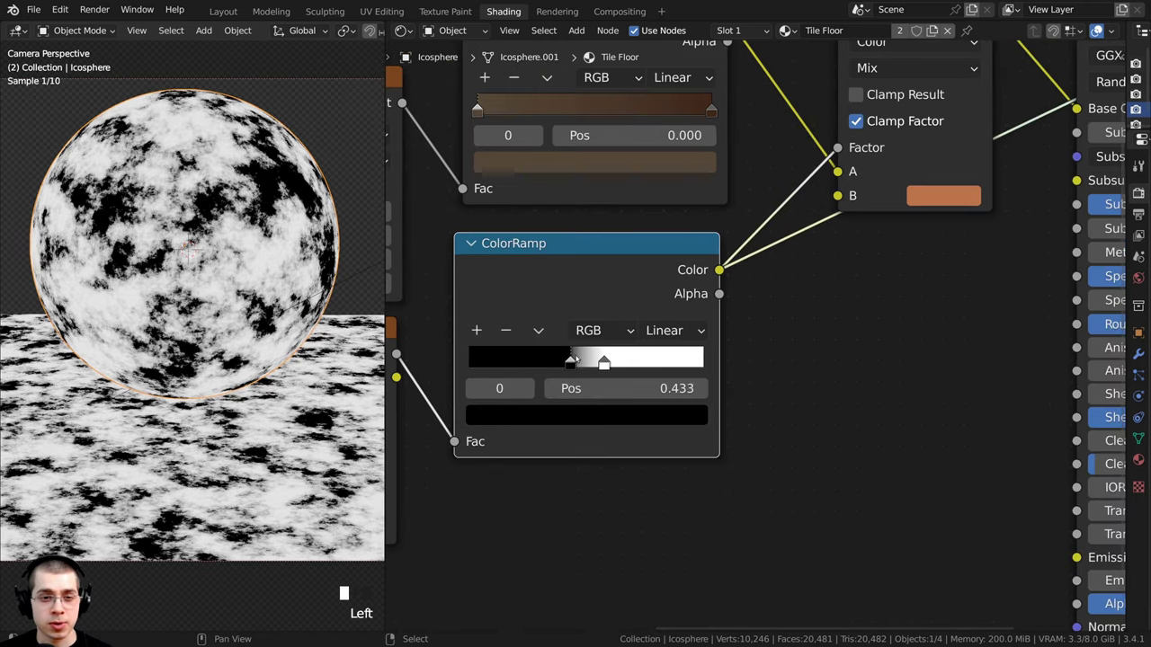
left_click_drag(570, 362, 636, 362)
left_click(604, 361)
scroll(653, 313, "down", 2)
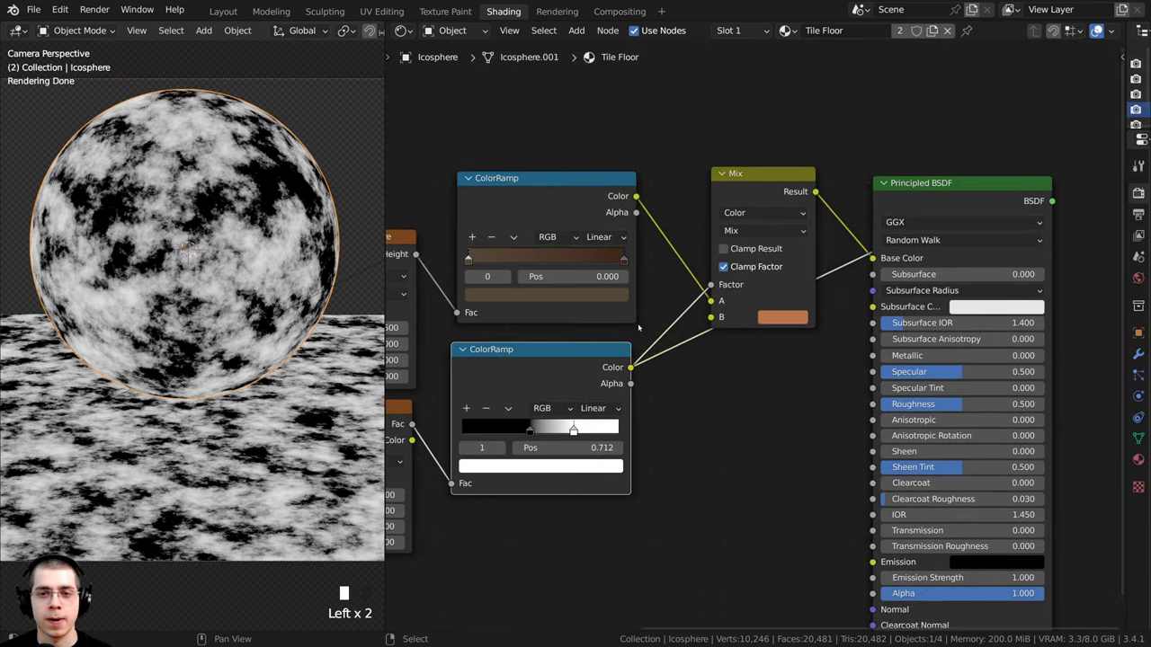
left_click(793, 288, "ctrl+shift")
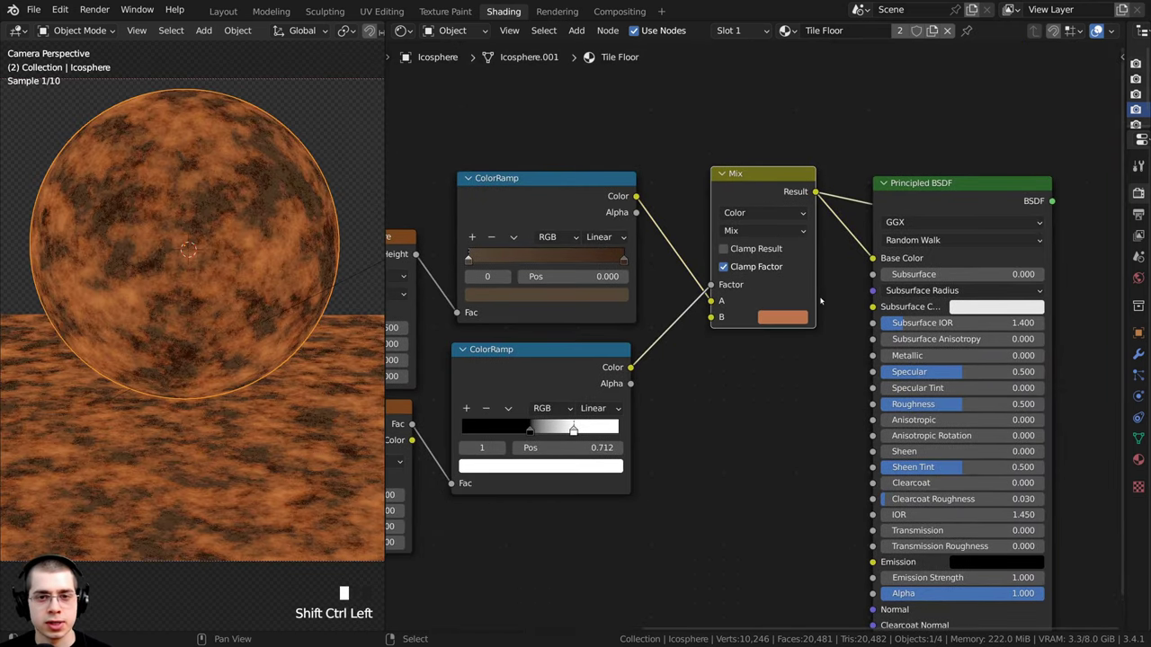
Darken the Mix node's B color to a muted brown, hex 58442D
middle_click_drag(769, 301, 765, 263)
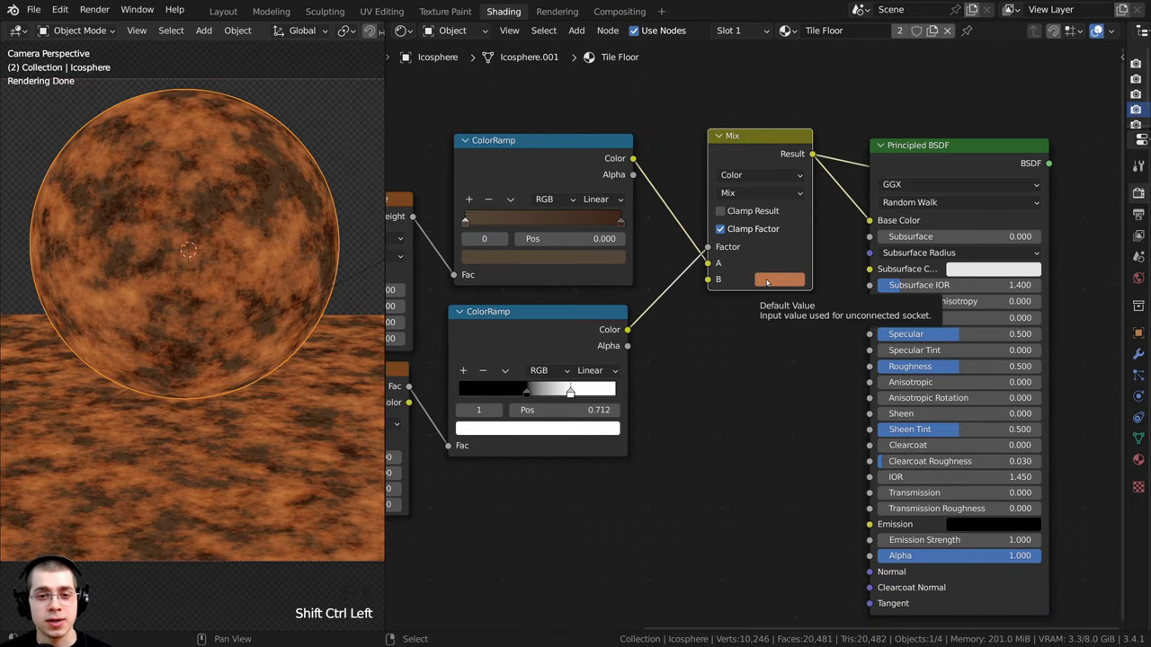
left_click(767, 282)
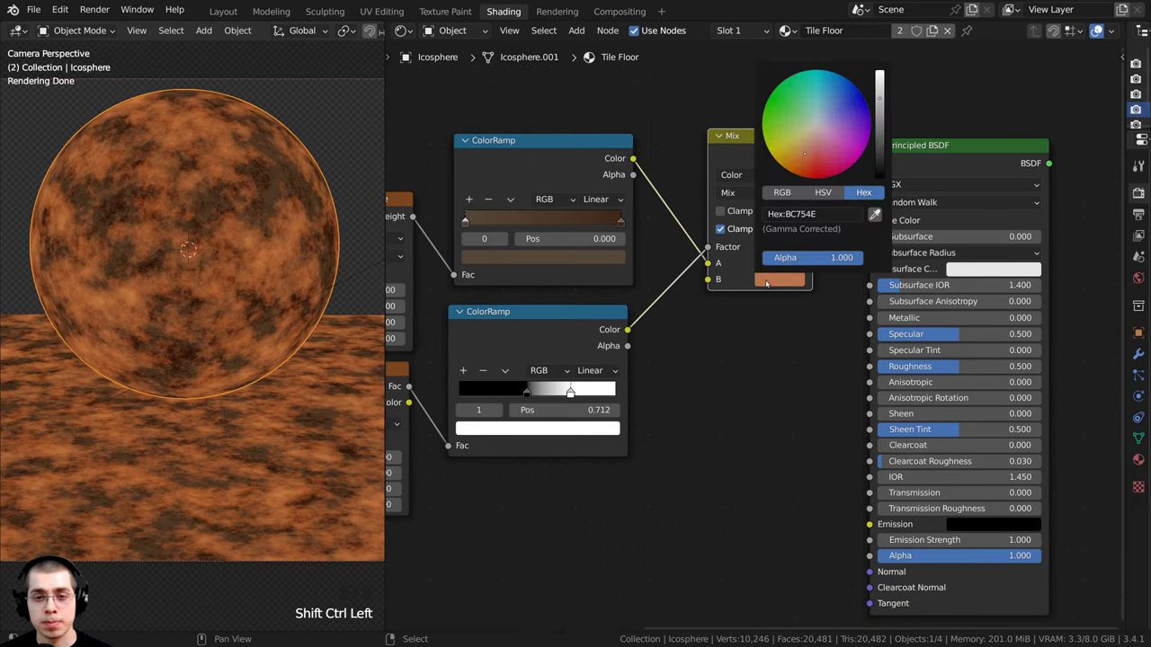
left_click_drag(807, 154, 796, 157)
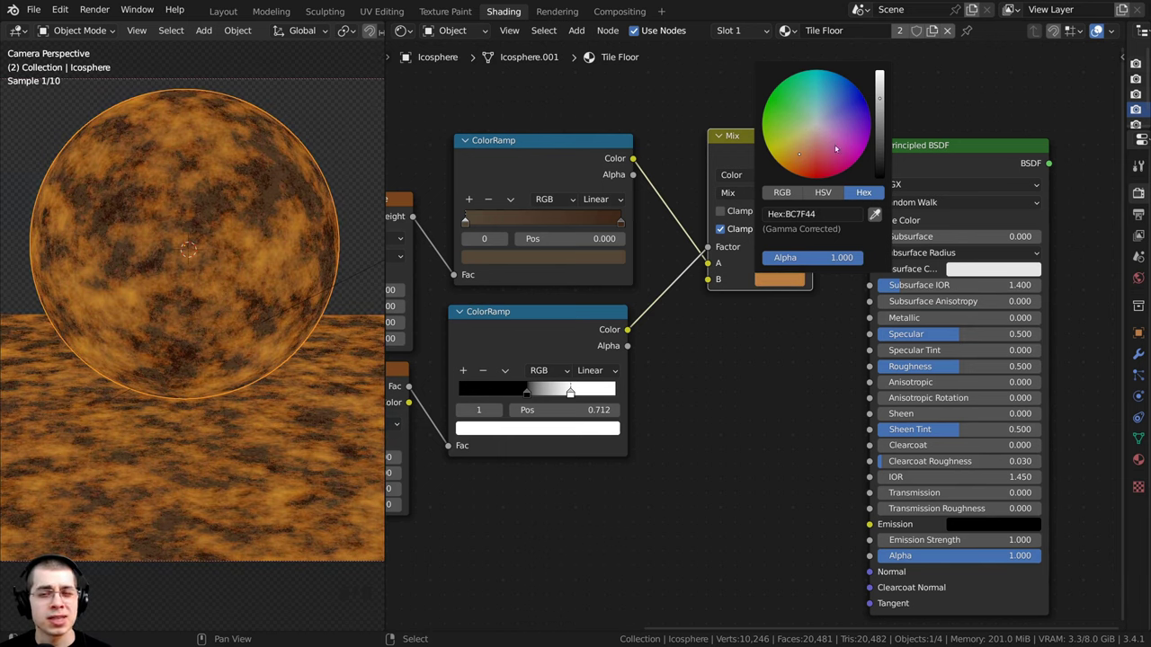
left_click_drag(880, 106, 880, 140)
middle_click_drag(661, 358, 503, 387)
scroll(503, 387, "up", 3)
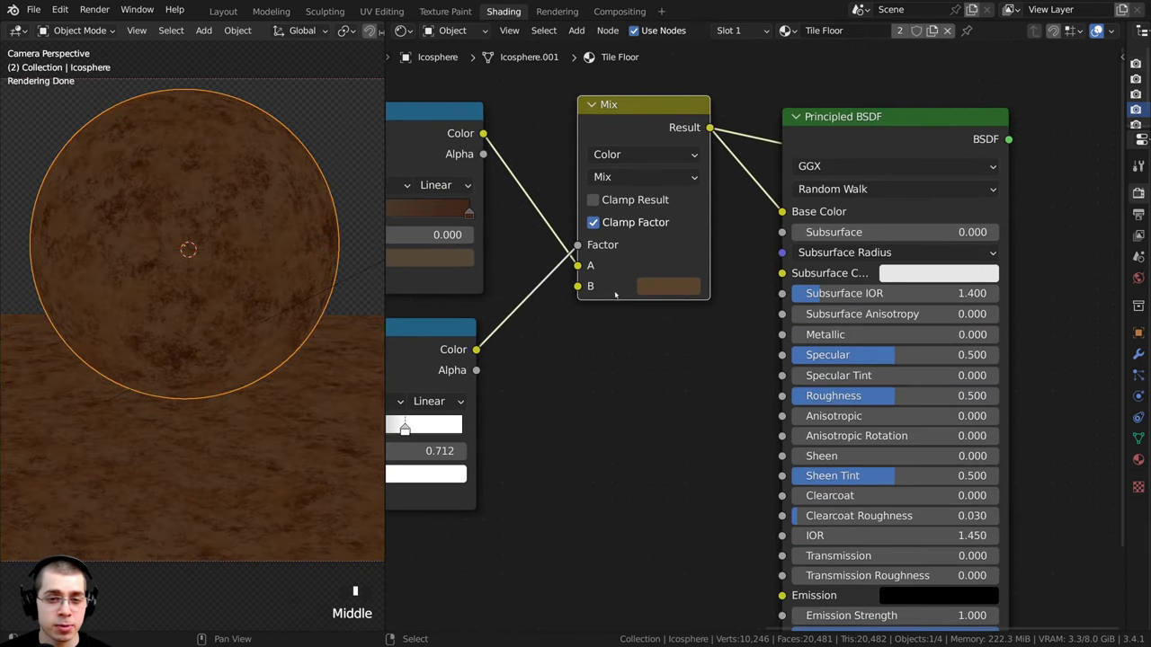
left_click(649, 288)
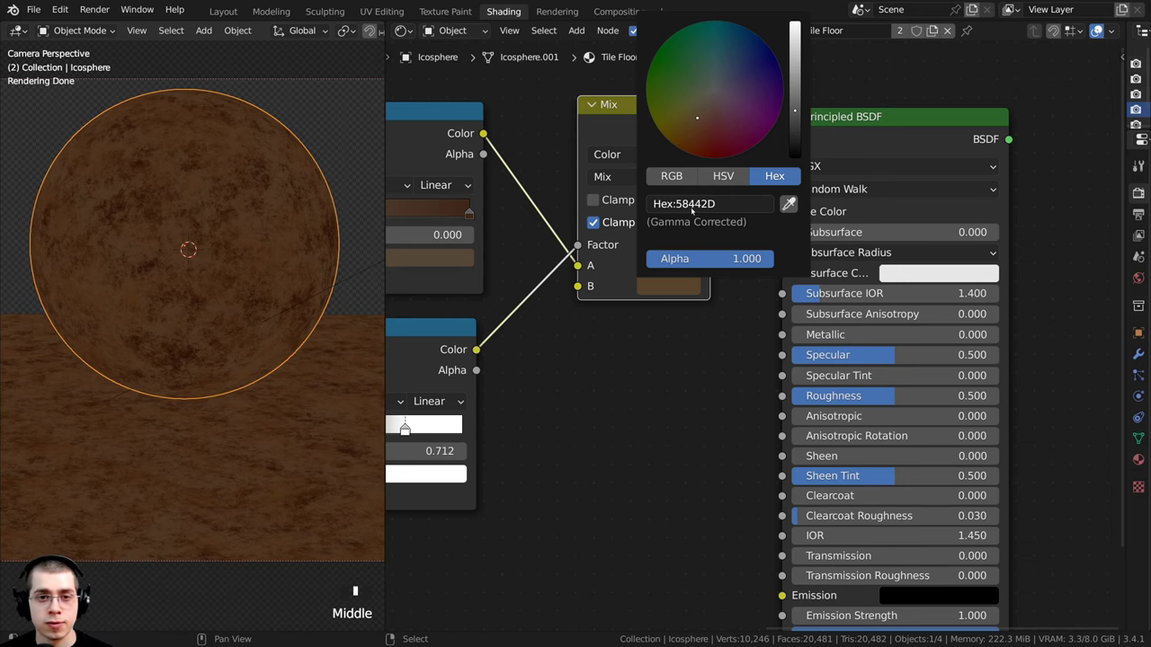
Compare the brown ColorRamp's preview with the Mix node's result several times on the sphere, ending on the Mix node
middle_click_drag(215, 245, 198, 381, "shift")
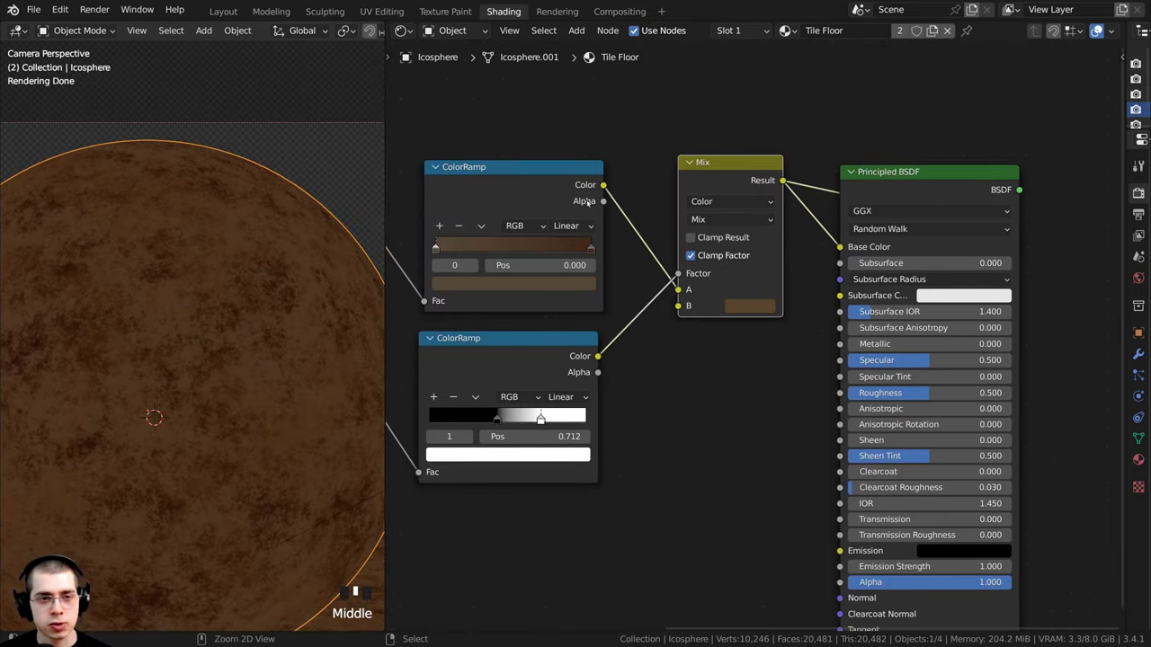
left_click(530, 188, "ctrl+shift")
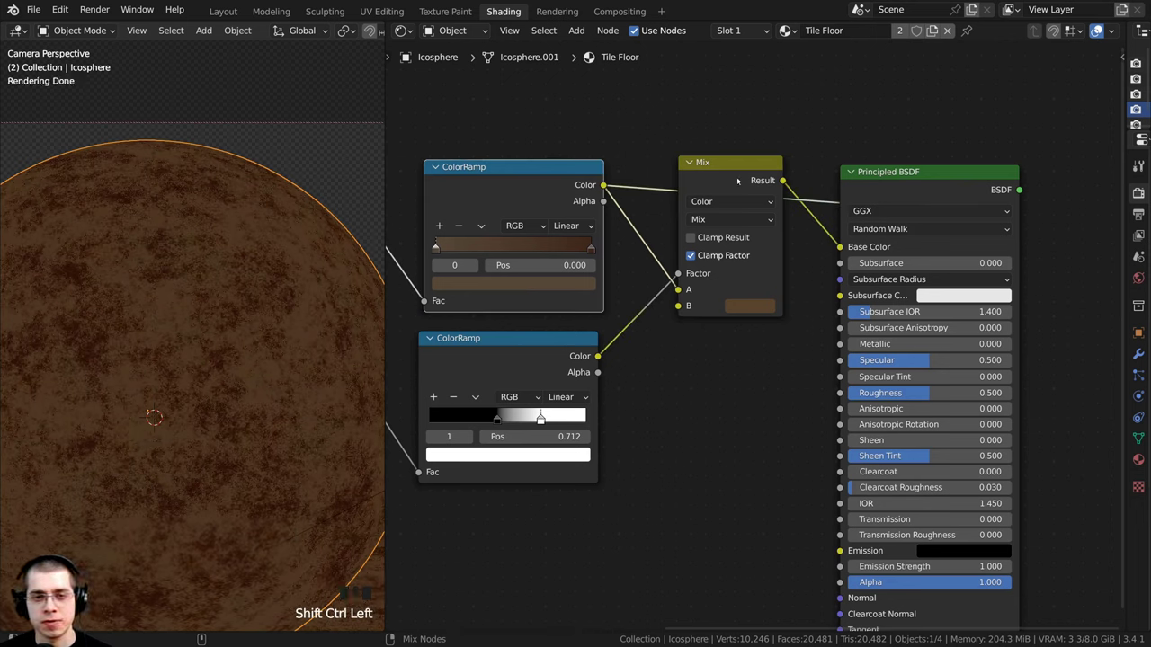
left_click(737, 181, "ctrl+shift")
left_click(532, 187, "ctrl+shift")
left_click(737, 181, "ctrl+shift")
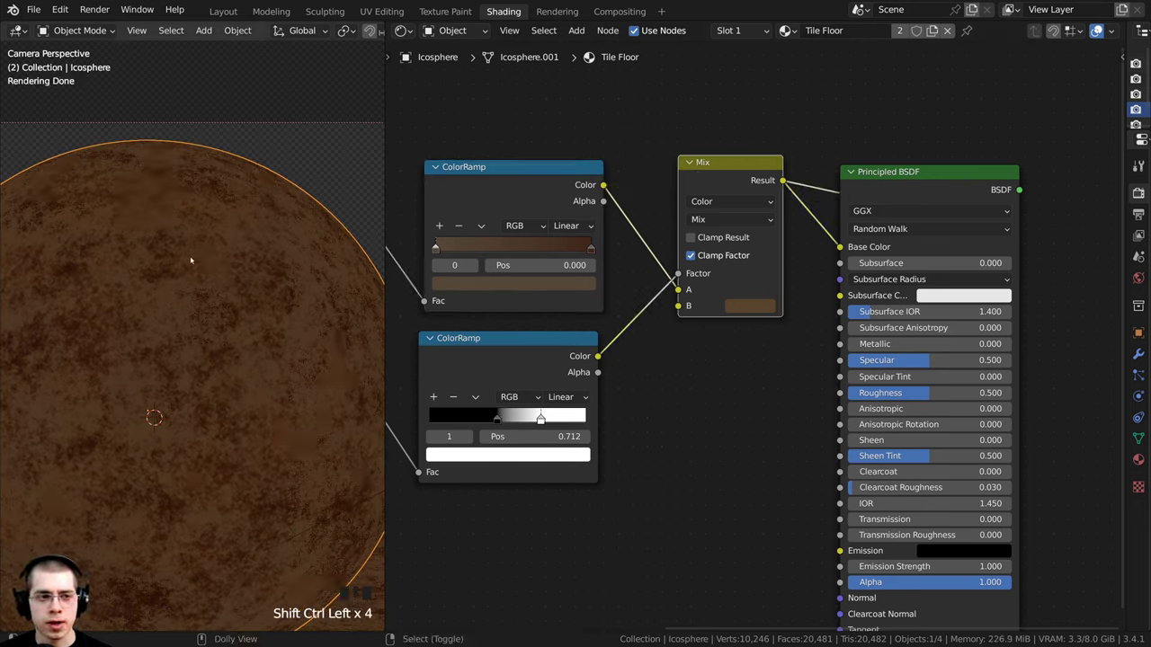
left_click(497, 189, "ctrl+shift")
left_click(714, 188, "ctrl+shift")
left_click(530, 191, "ctrl+shift")
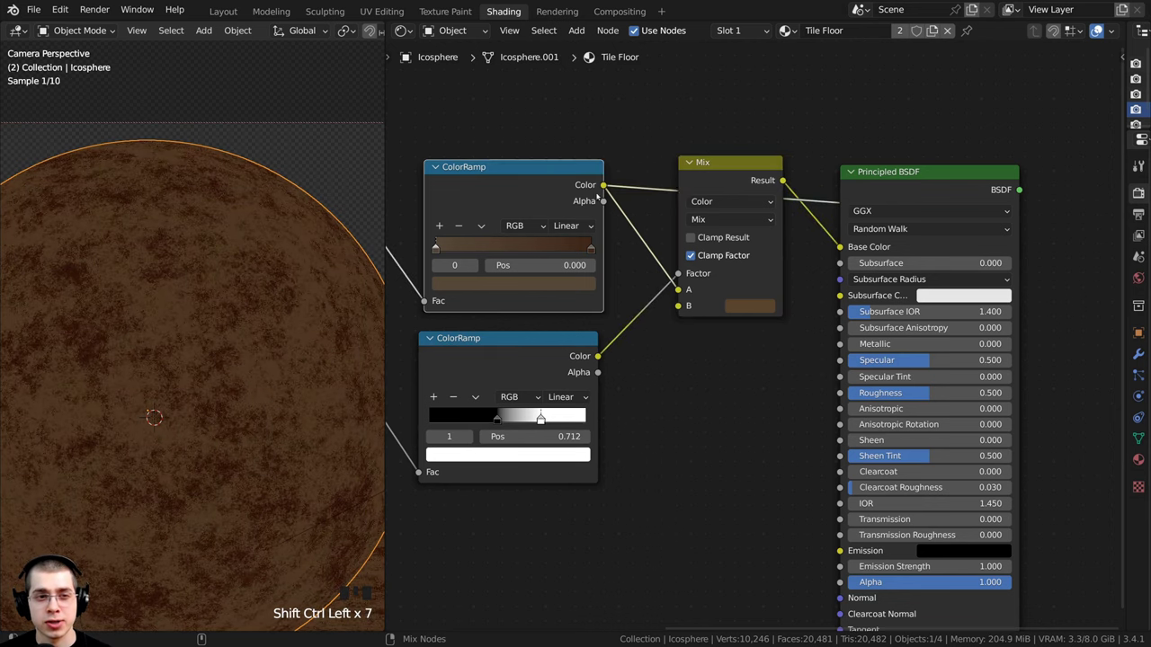
left_click(720, 189, "ctrl+shift")
scroll(663, 385, "down", 1)
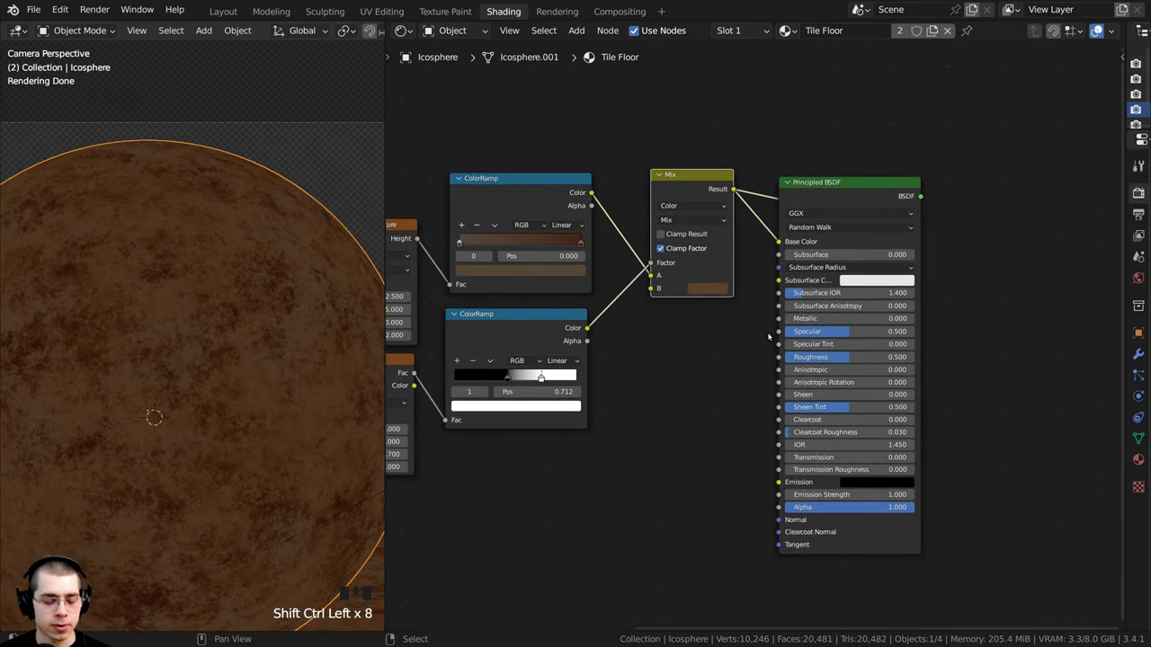
Preview the full Principled BSDF shader and move its node farther right of the Mix node
left_click(827, 187, "ctrl+shift")
left_click_drag(827, 187, 1007, 168)
left_click_drag(851, 232, 843, 177)
scroll(557, 337, "up", 4)
middle_click_drag(530, 394, 617, 281)
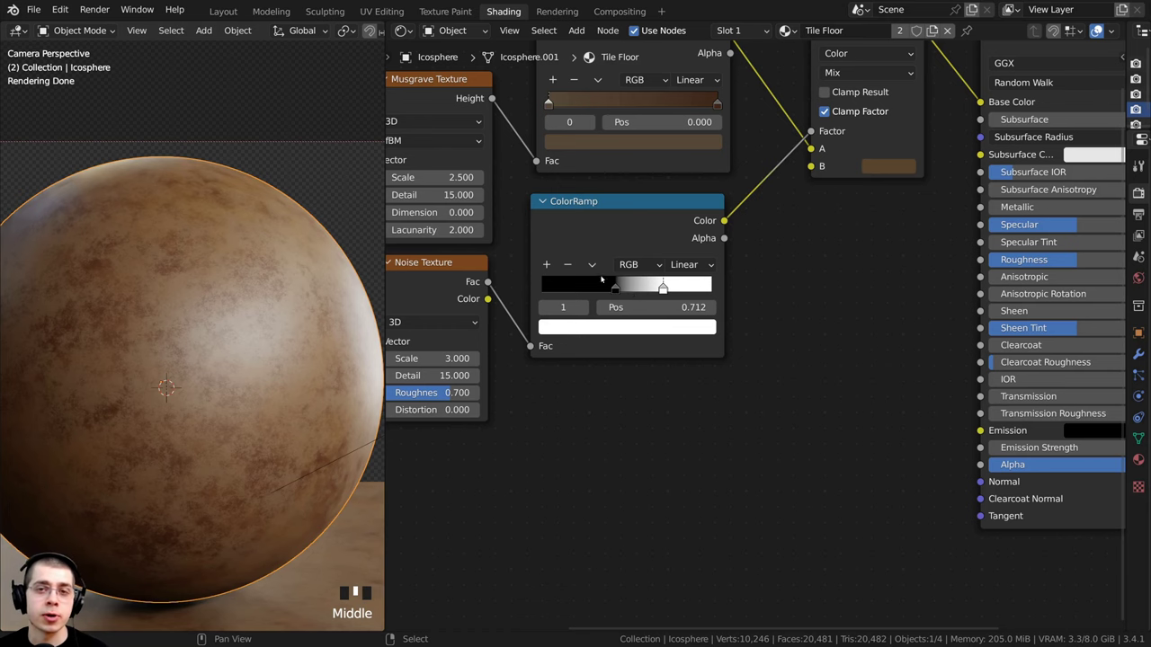
Connect the Noise Texture's Fac output to the Principled BSDF's Roughness input
scroll(565, 280, "down", 3)
middle_click_drag(563, 279, 562, 264)
scroll(540, 256, "up", 2)
left_click(424, 264)
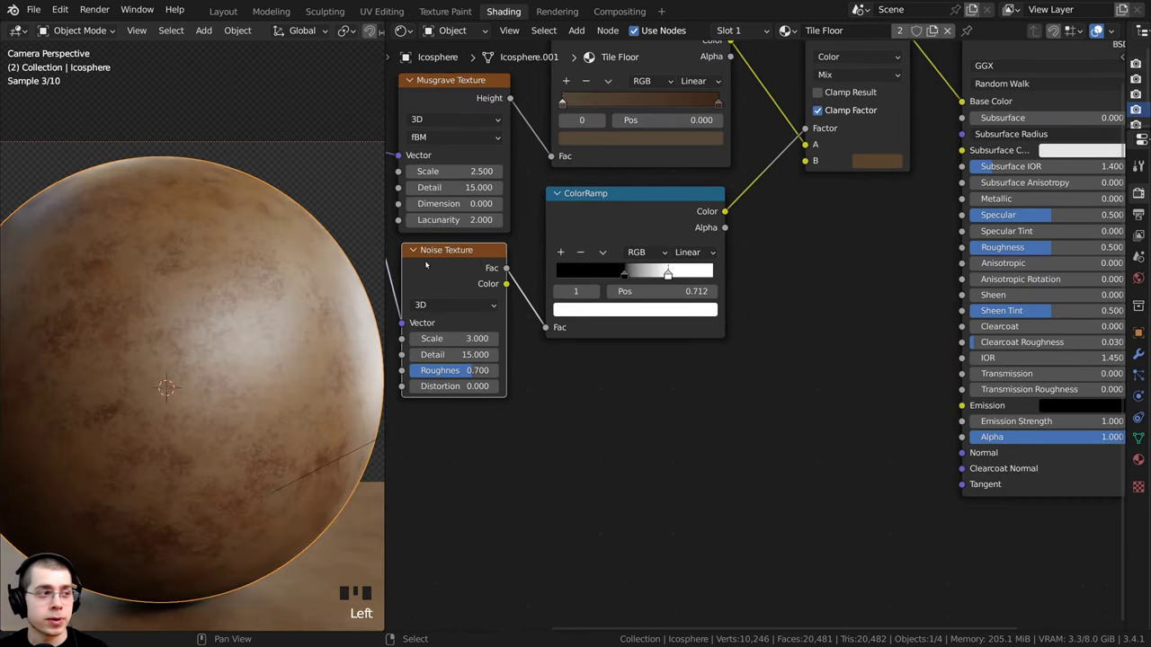
left_click_drag(506, 268, 960, 248)
scroll(960, 248, "down", 2)
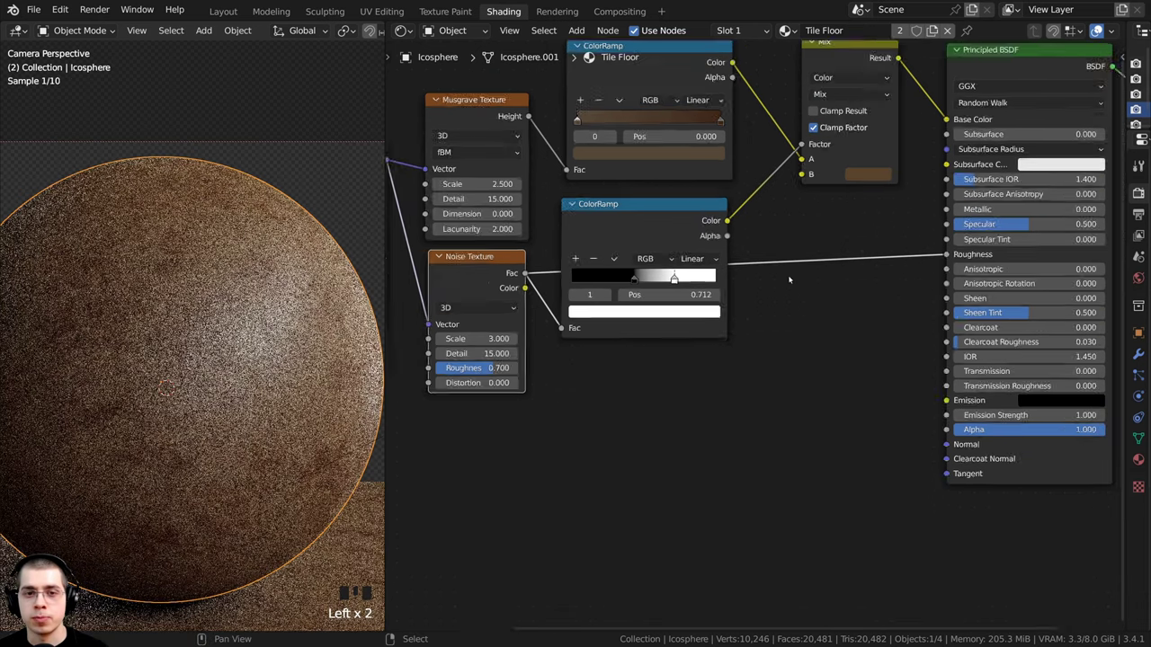
middle_click_drag(604, 234, 621, 300)
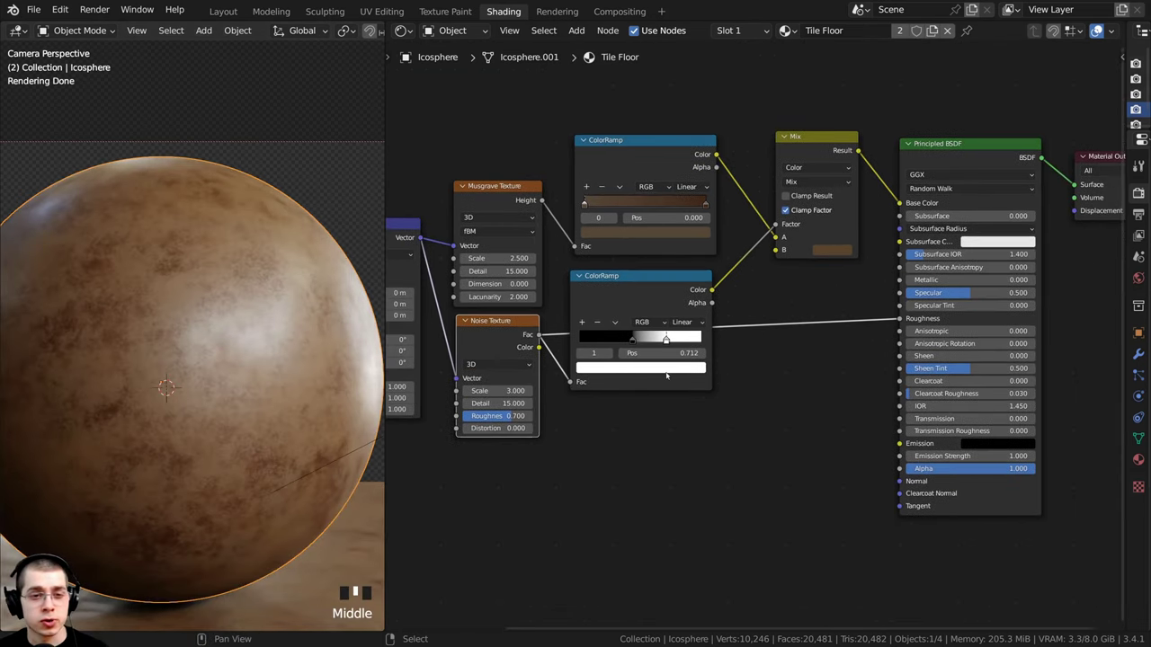
Duplicate the noise ColorRamp and insert the copy on the link between the Noise Texture's Fac and Roughness
left_click_drag(648, 294, 640, 291)
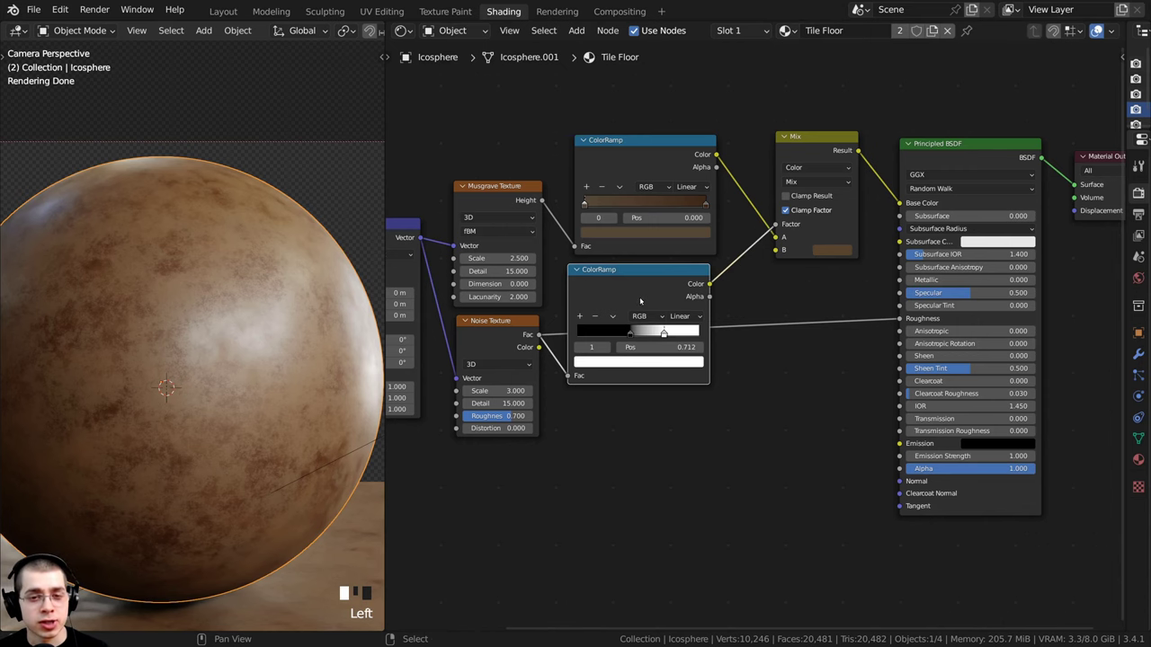
key("shift+d")
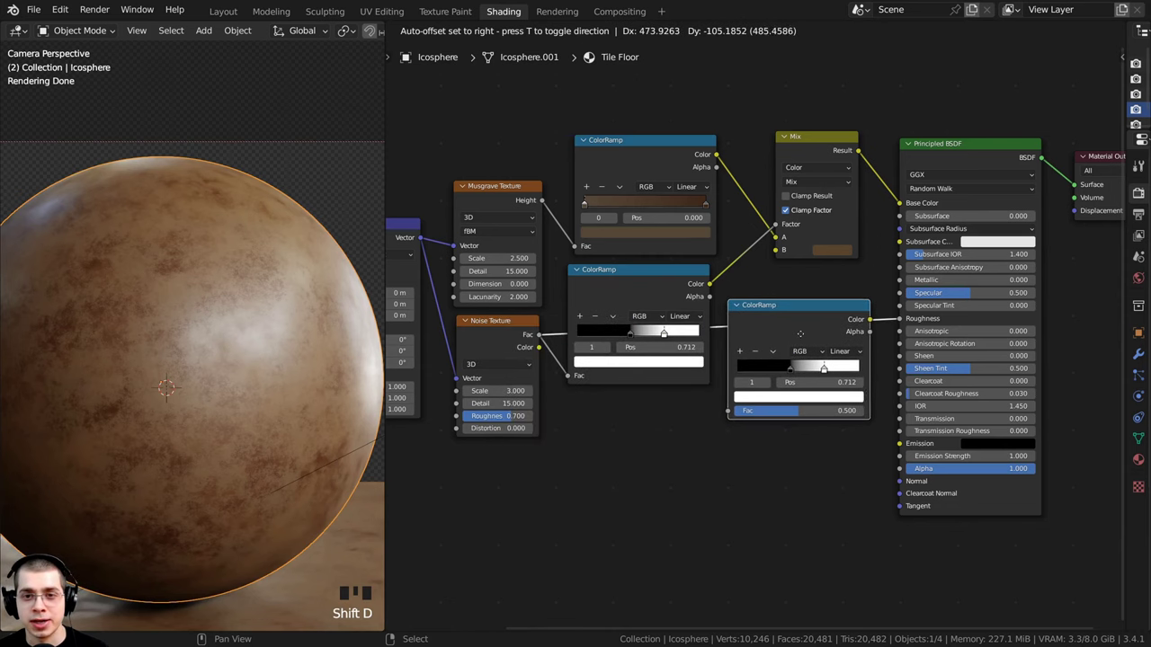
left_click(800, 333)
left_click_drag(802, 330, 820, 318)
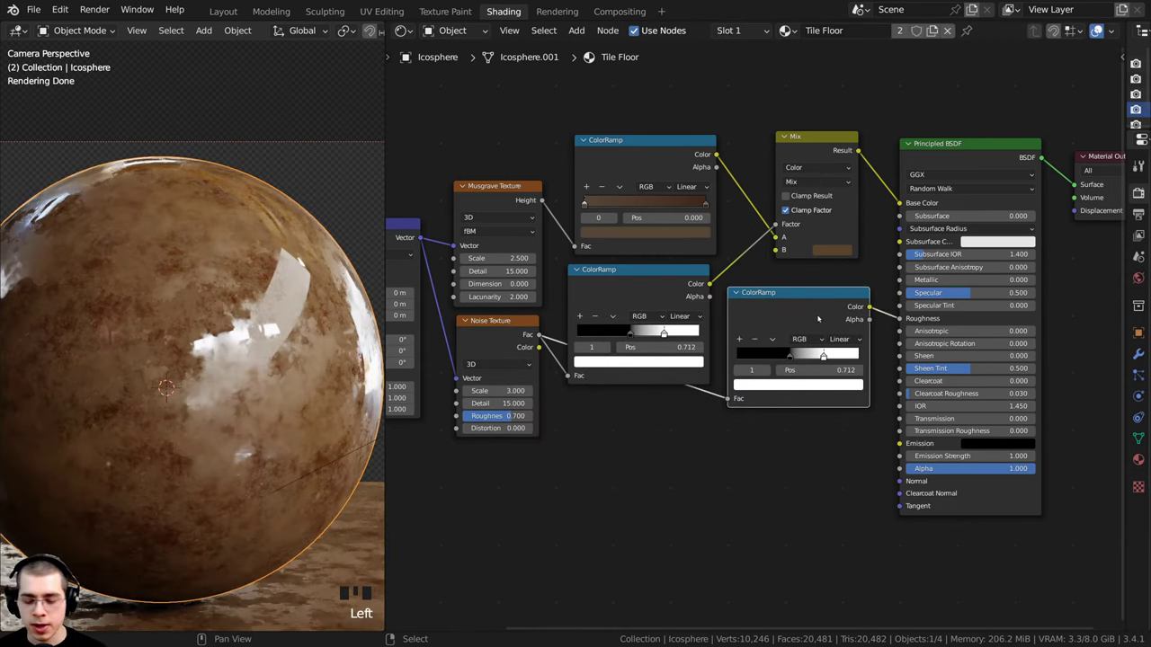
scroll(809, 325, "up", 1)
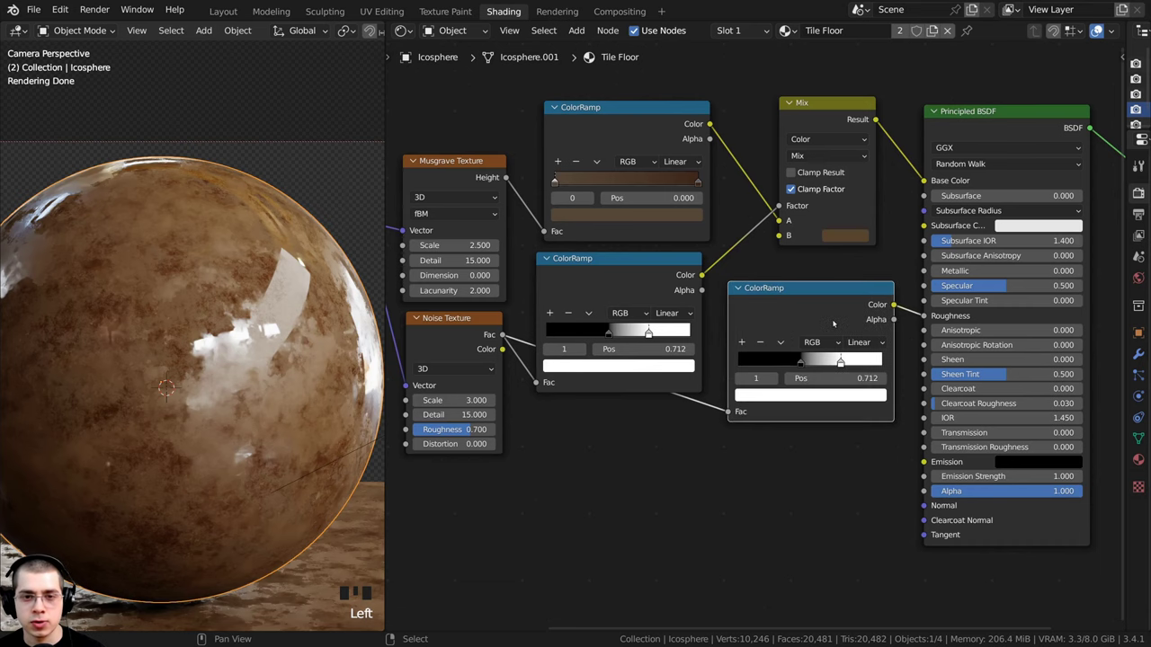
Reset the roughness ColorRamp to its default black-to-white gradient and nudge the node slightly upward
key("BackSpace")
scroll(806, 331, "up", 3)
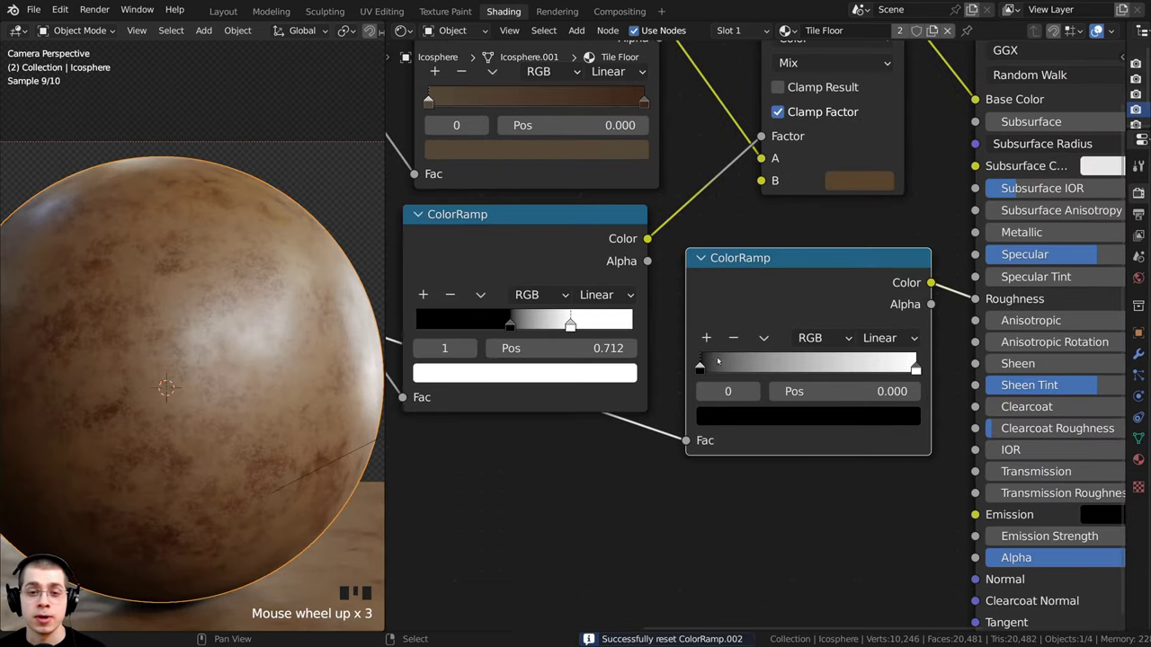
left_click_drag(704, 367, 682, 382)
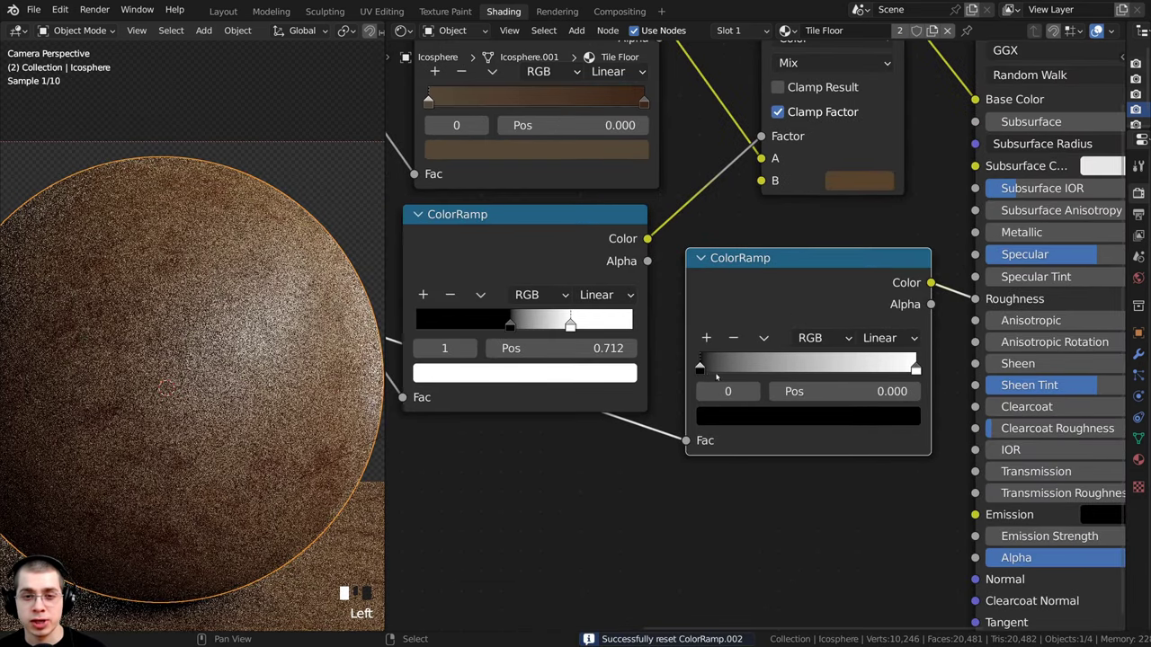
middle_click_drag(717, 377, 697, 390)
scroll(739, 326, "down", 1)
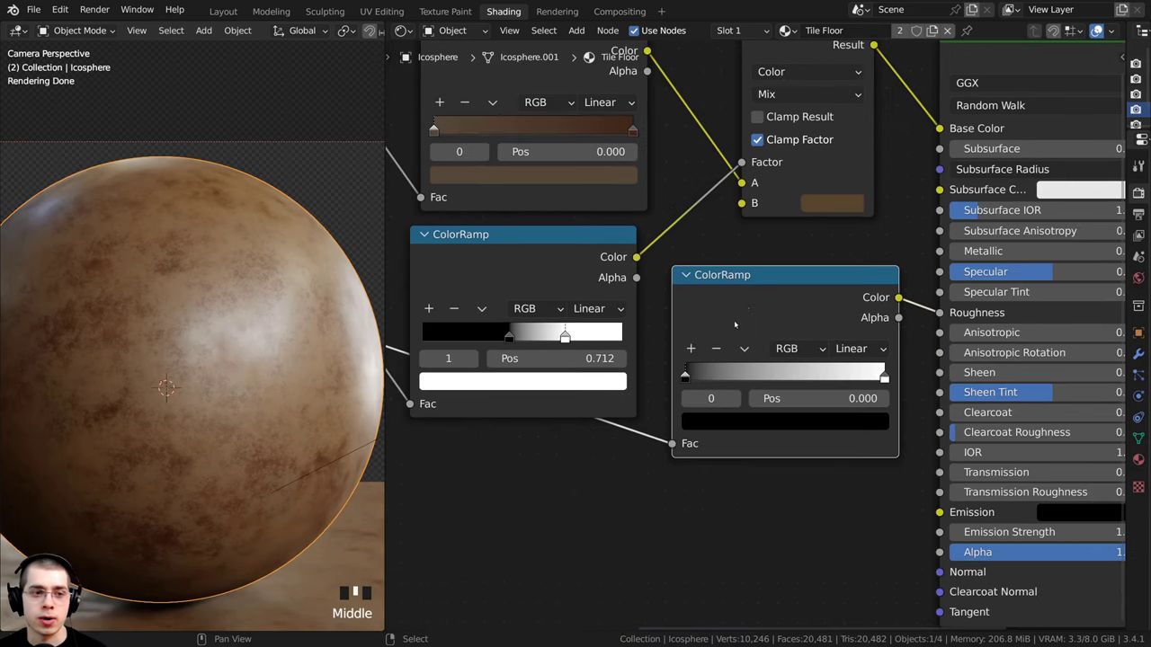
left_click_drag(747, 301, 750, 295)
middle_click_drag(755, 311, 702, 305)
scroll(750, 315, "down", 1)
scroll(750, 315, "up", 3)
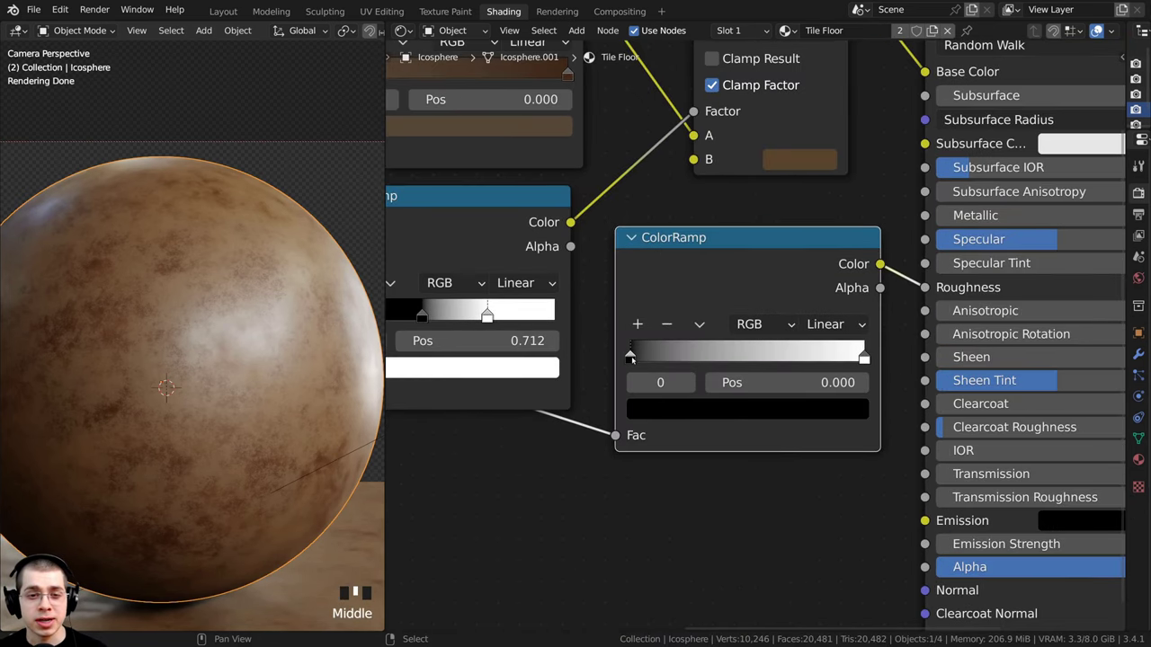
Try pure white for the roughness ColorRamp's black stop, and settle on a dark grey
left_click(631, 357)
scroll(664, 399, "up", 1)
scroll(664, 400, "down", 2)
middle_click_drag(664, 402, 653, 444)
left_click(663, 446)
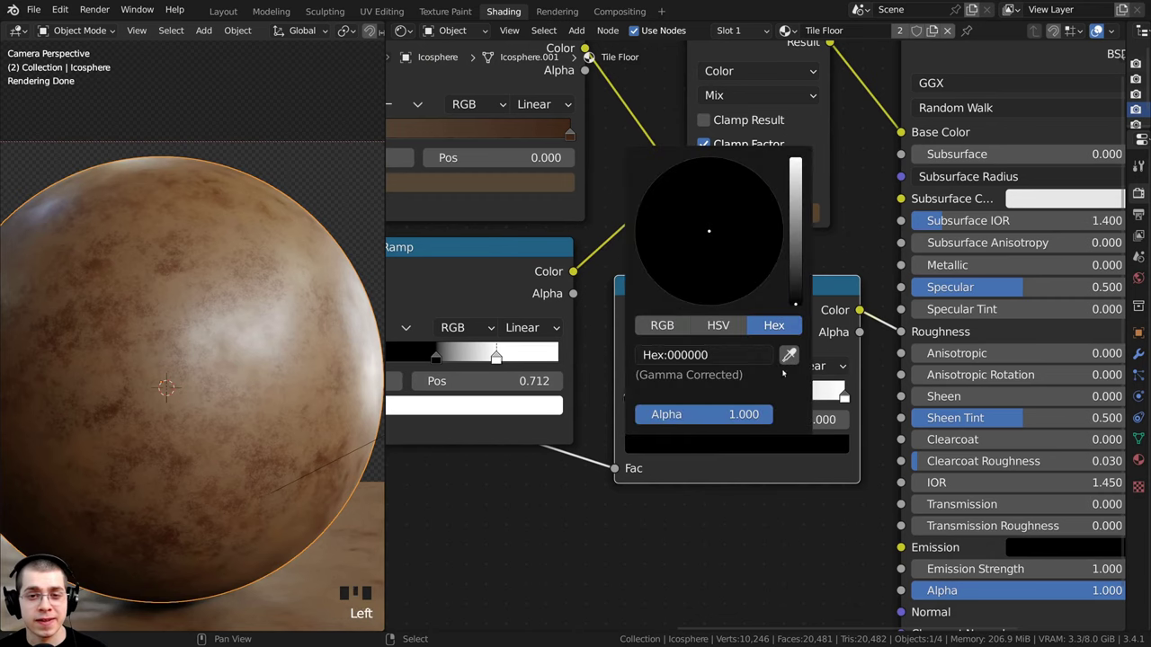
left_click_drag(793, 304, 795, 160)
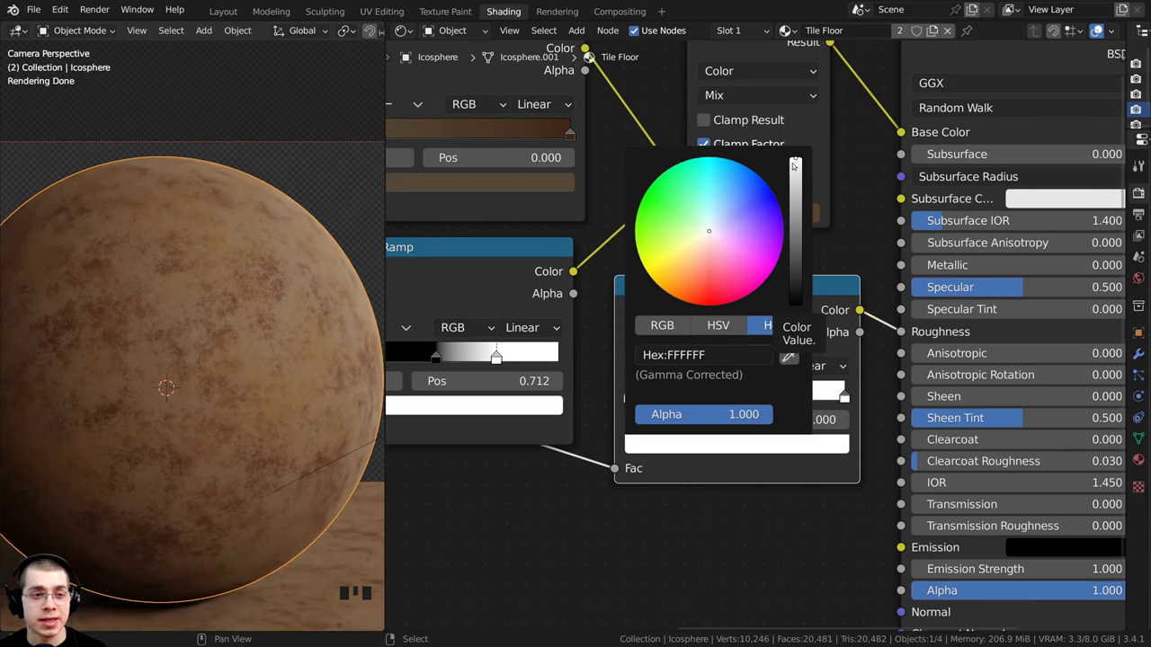
left_click_drag(793, 165, 794, 267)
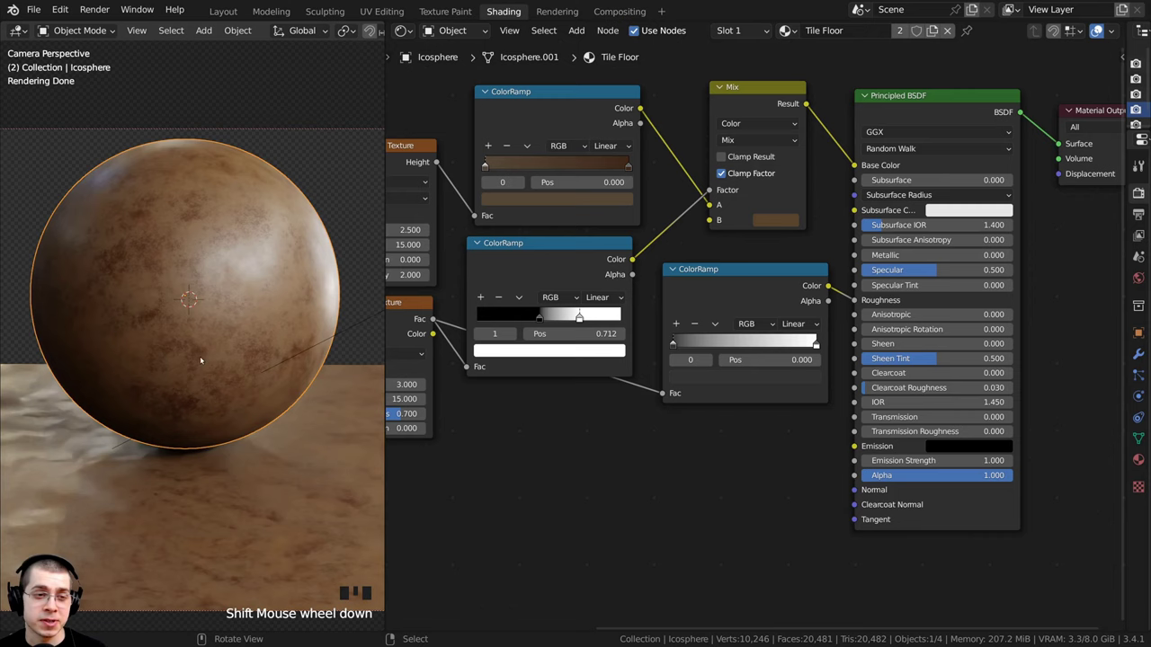
Add a Wave Texture node and place it directly below the Noise Texture
middle_click_drag(200, 356, 301, 331, "shift")
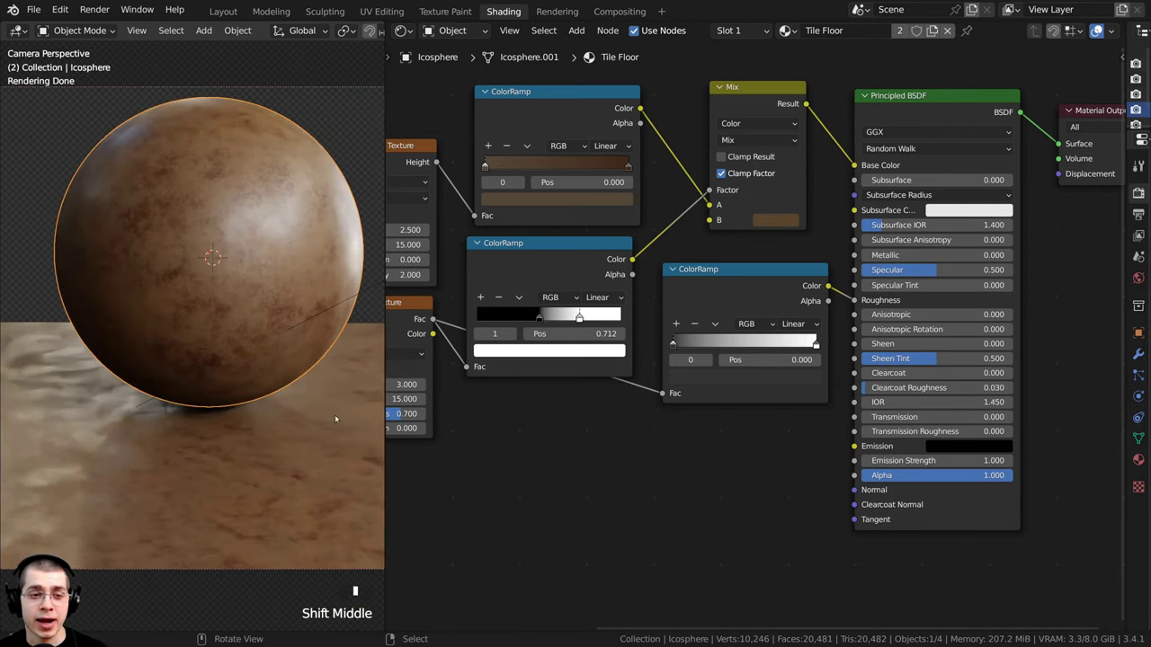
scroll(663, 320, "down", 1)
middle_click_drag(558, 369, 685, 345, "shift")
scroll(815, 336, "down", 2)
scroll(696, 362, "up", 1)
key("shift+a")
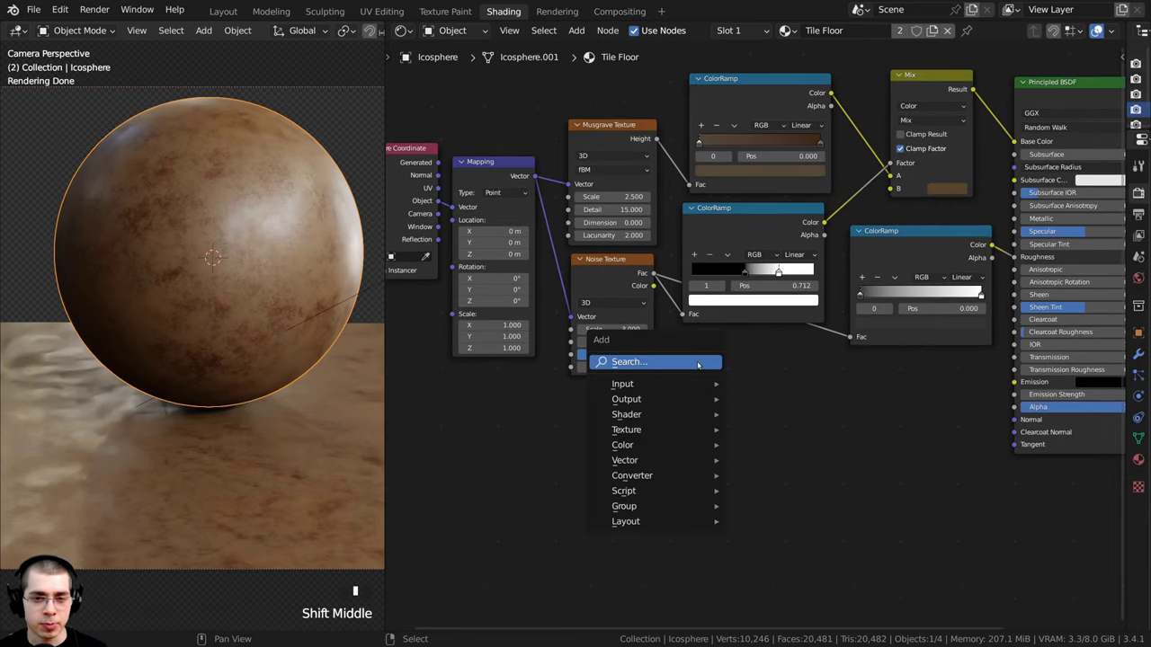
left_click(699, 361)
type("wav")
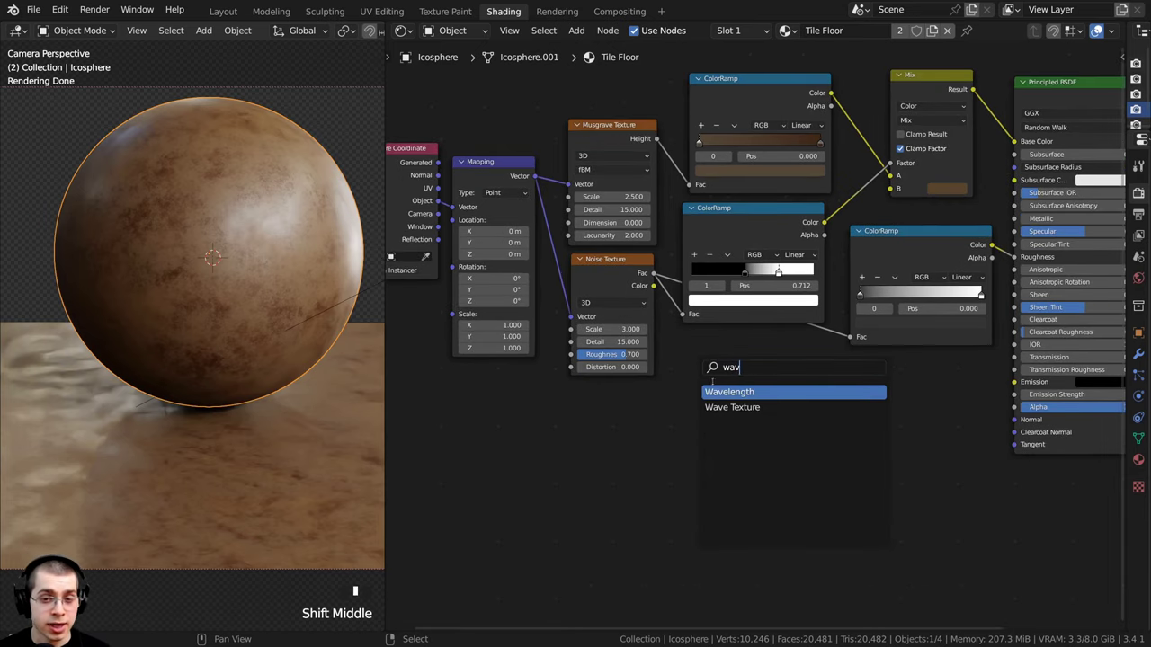
left_click(727, 408)
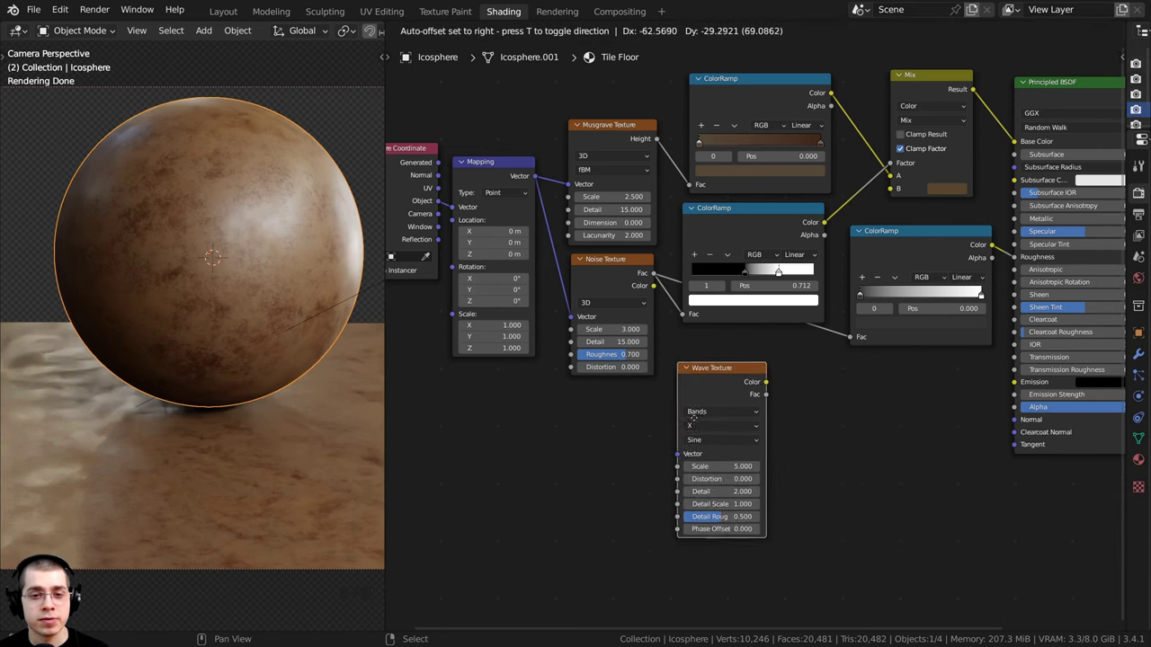
left_click(608, 401)
middle_click_drag(608, 401, 700, 330)
left_click_drag(700, 330, 690, 328)
Move the Texture Coordinate and Mapping nodes to the left and connect Mapping's Vector output to the Wave Texture's Vector input
middle_click_drag(458, 147, 493, 190)
left_click(596, 130)
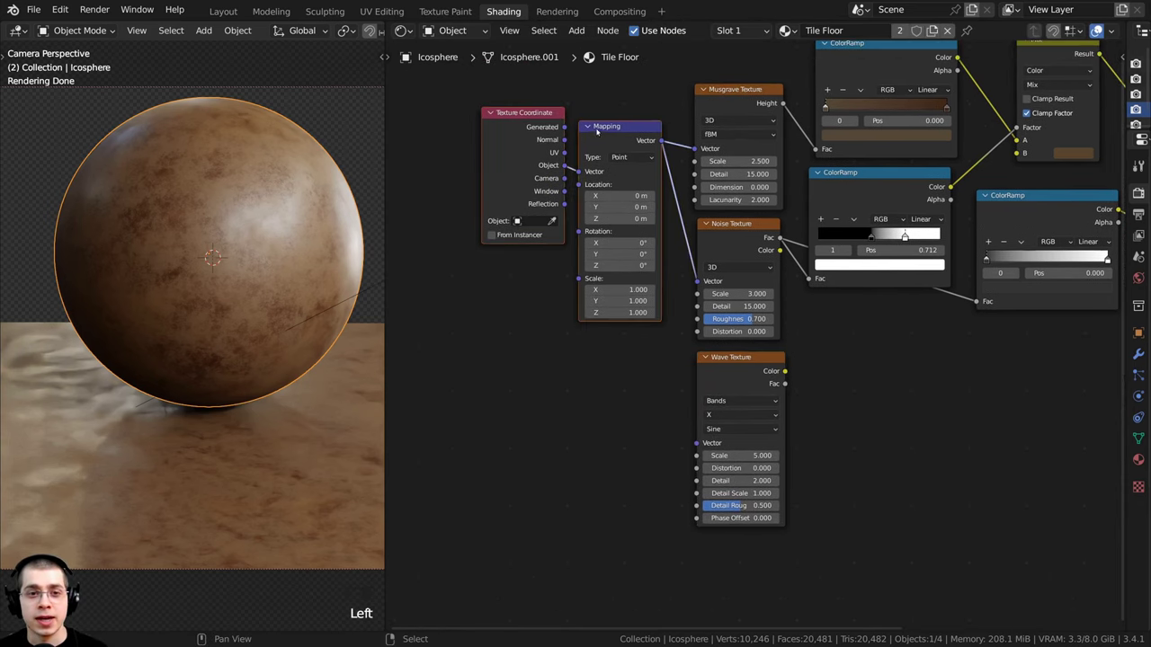
left_click_drag(605, 138, 571, 161)
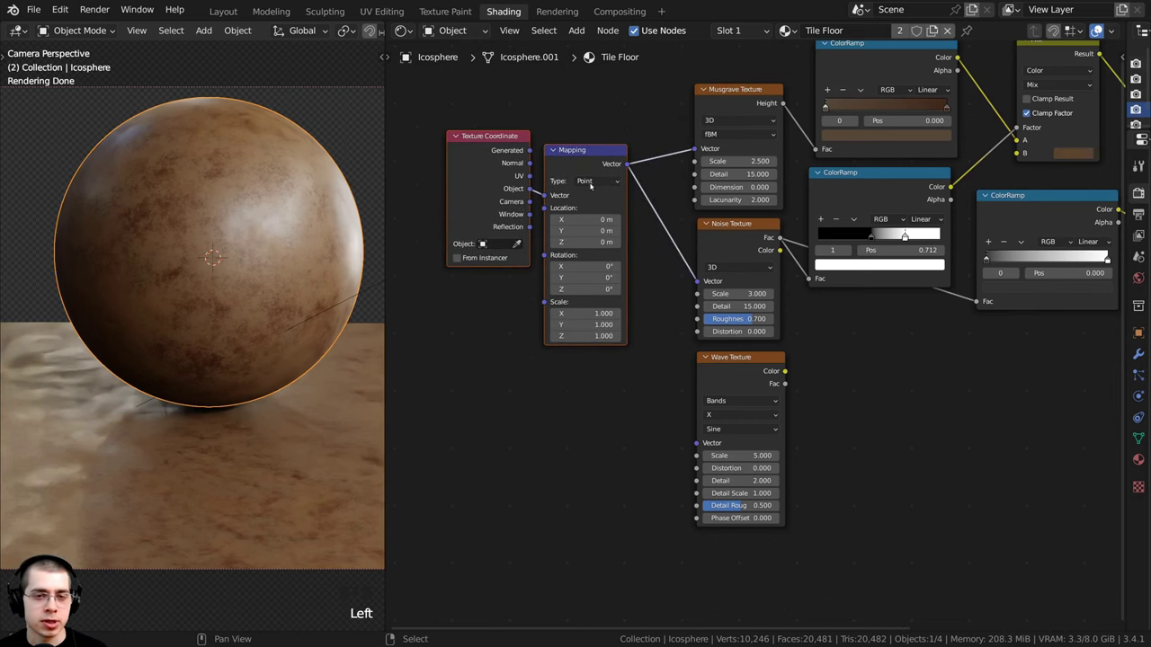
double_click(621, 170)
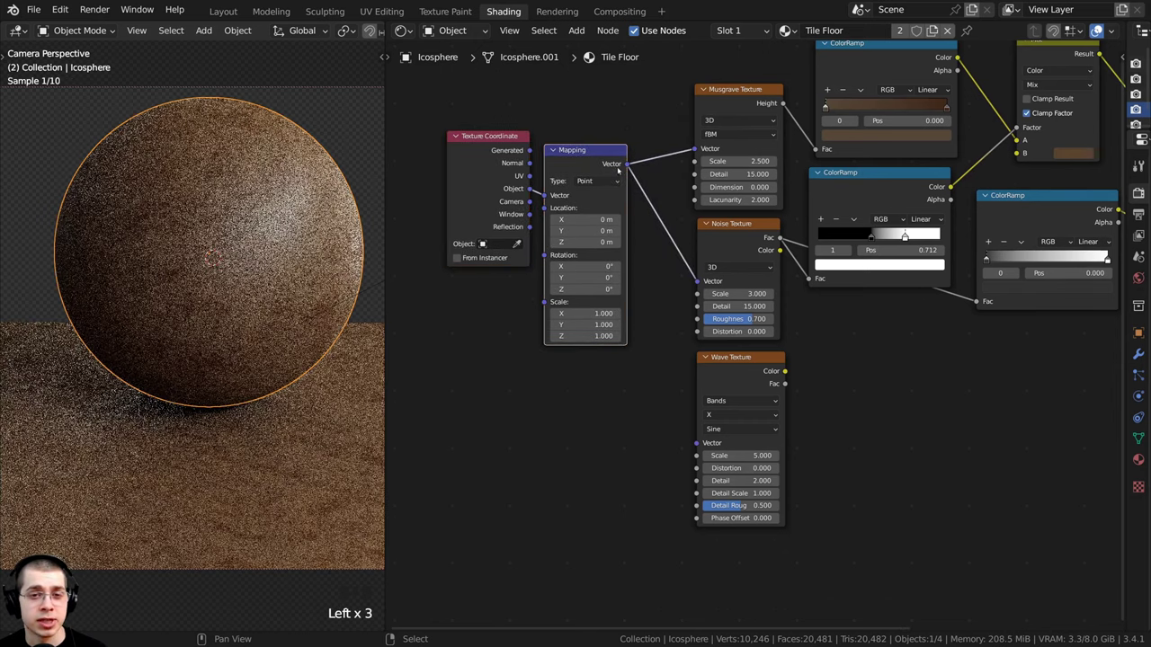
left_click_drag(627, 164, 695, 443)
middle_click_drag(695, 443, 724, 386)
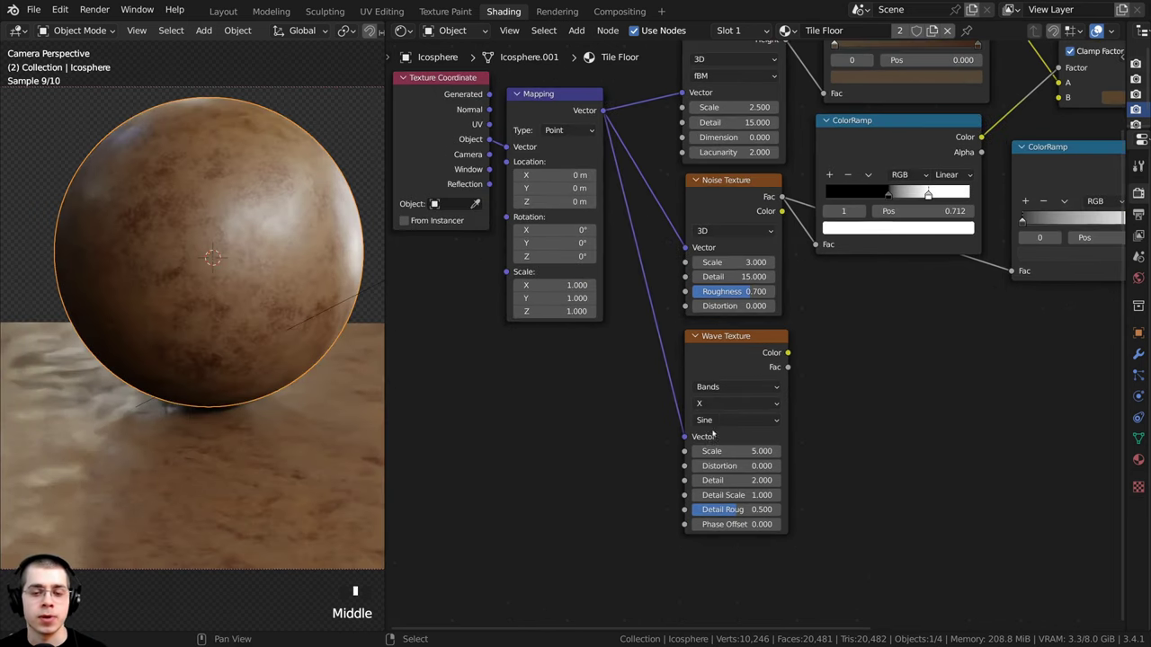
Preview the Wave Texture's Color output on the sphere and floor
scroll(732, 365, "up", 2)
left_click(736, 354, "ctrl+shift")
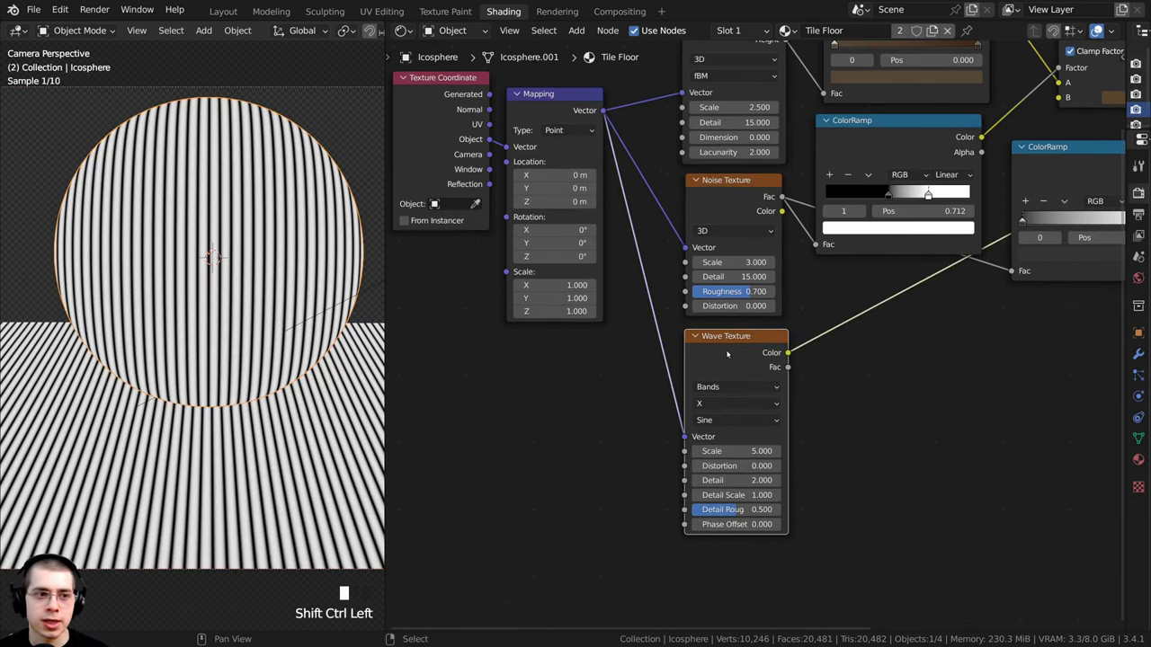
scroll(764, 462, "up", 2)
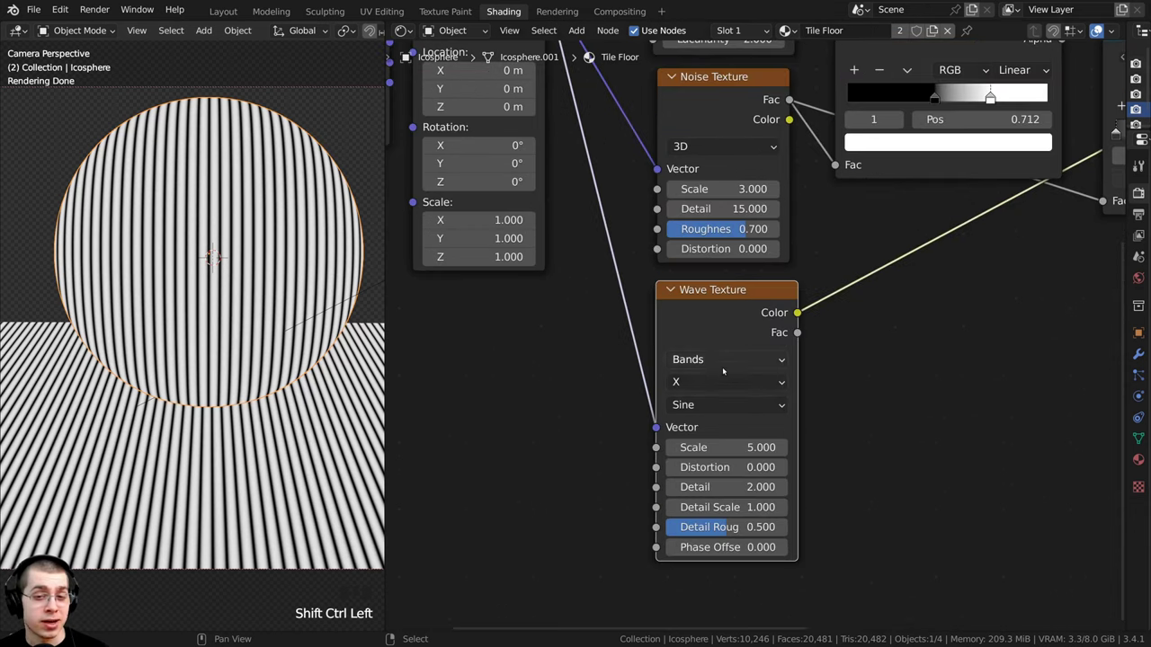
Set the Wave Texture's bands direction to Y and inspect the resulting stripes on the sphere and floor
left_click(711, 384)
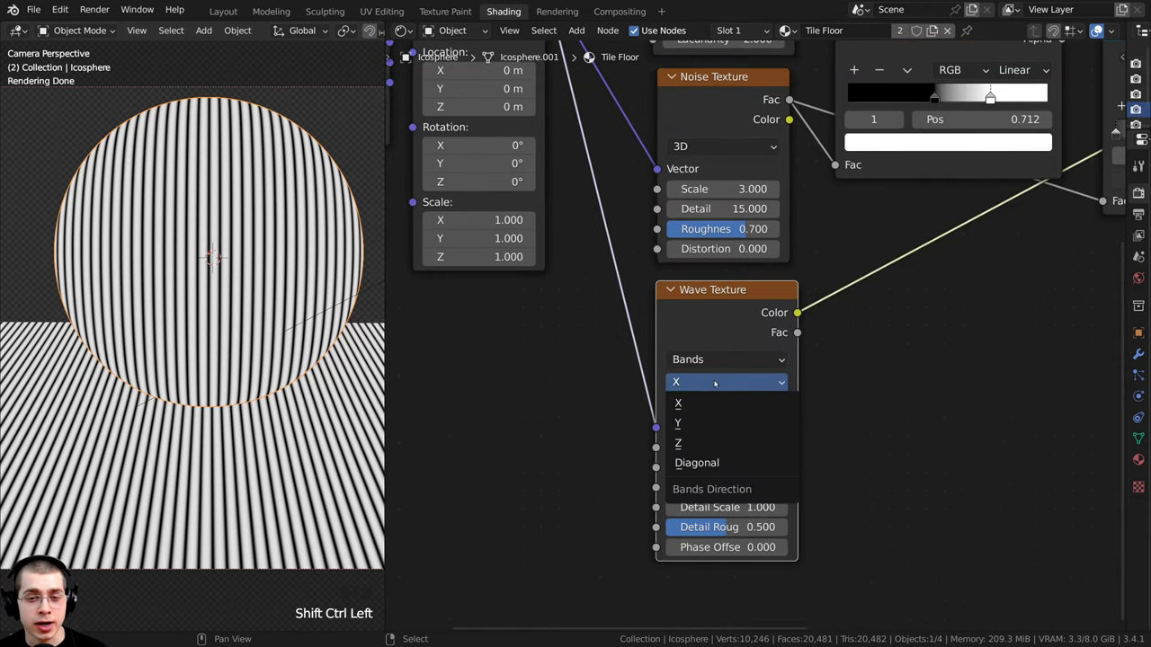
left_click(714, 384)
left_click(693, 383)
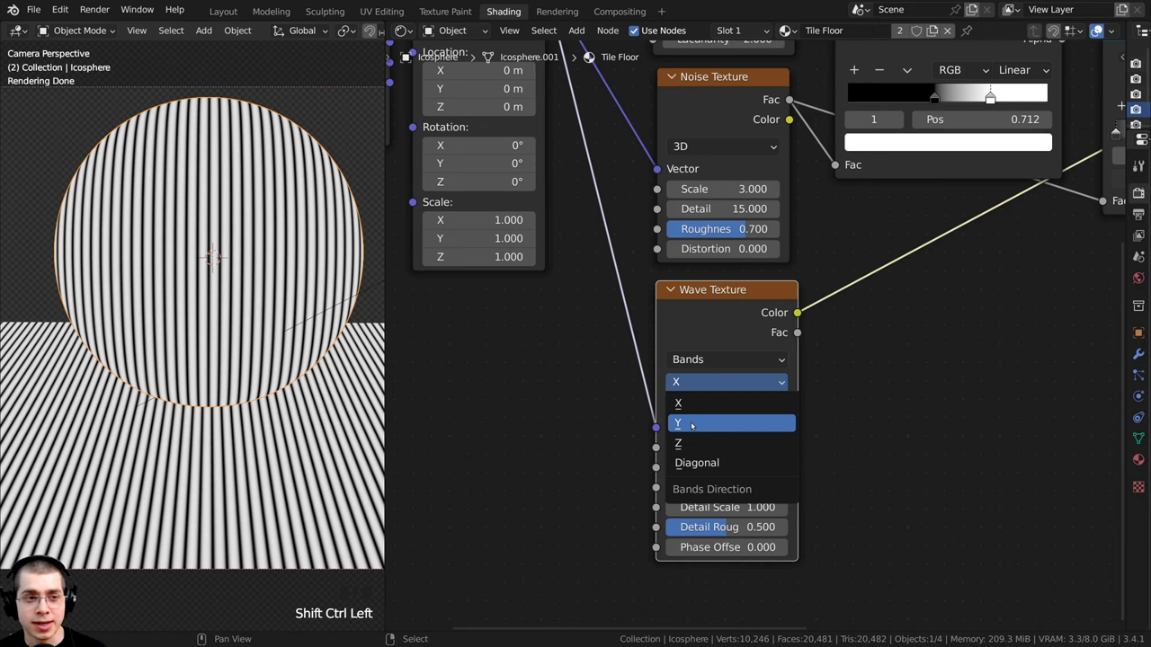
left_click(690, 423)
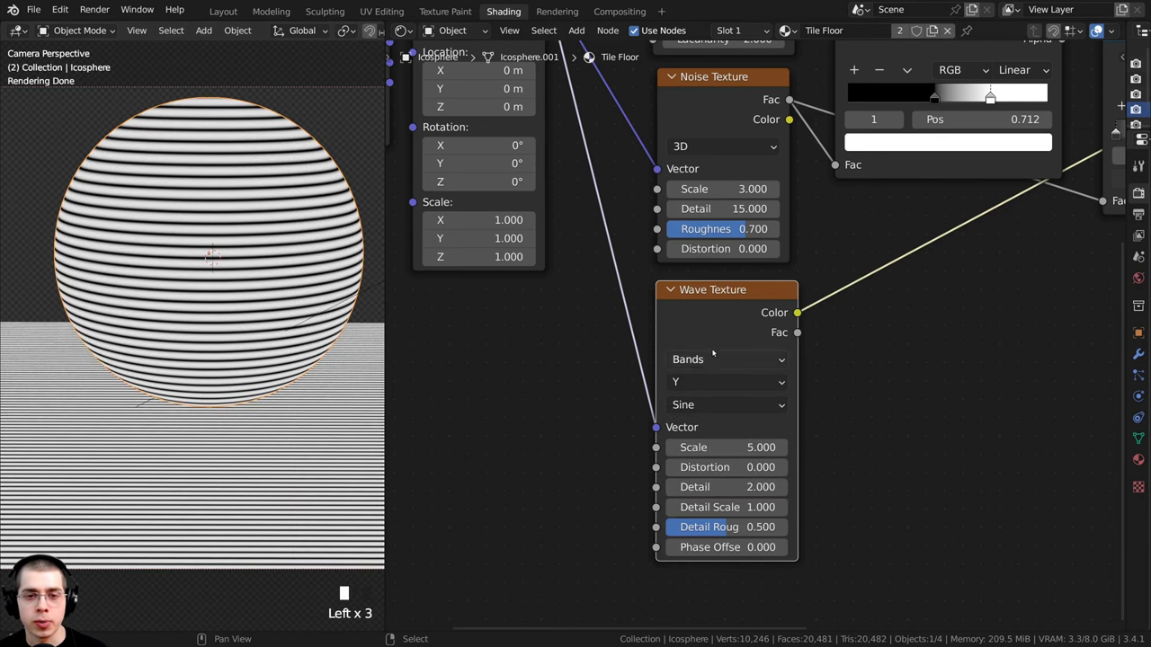
middle_click_drag(728, 332, 714, 307)
left_click_drag(707, 297, 709, 295)
middle_click_drag(717, 315, 708, 282)
scroll(708, 282, "down", 1)
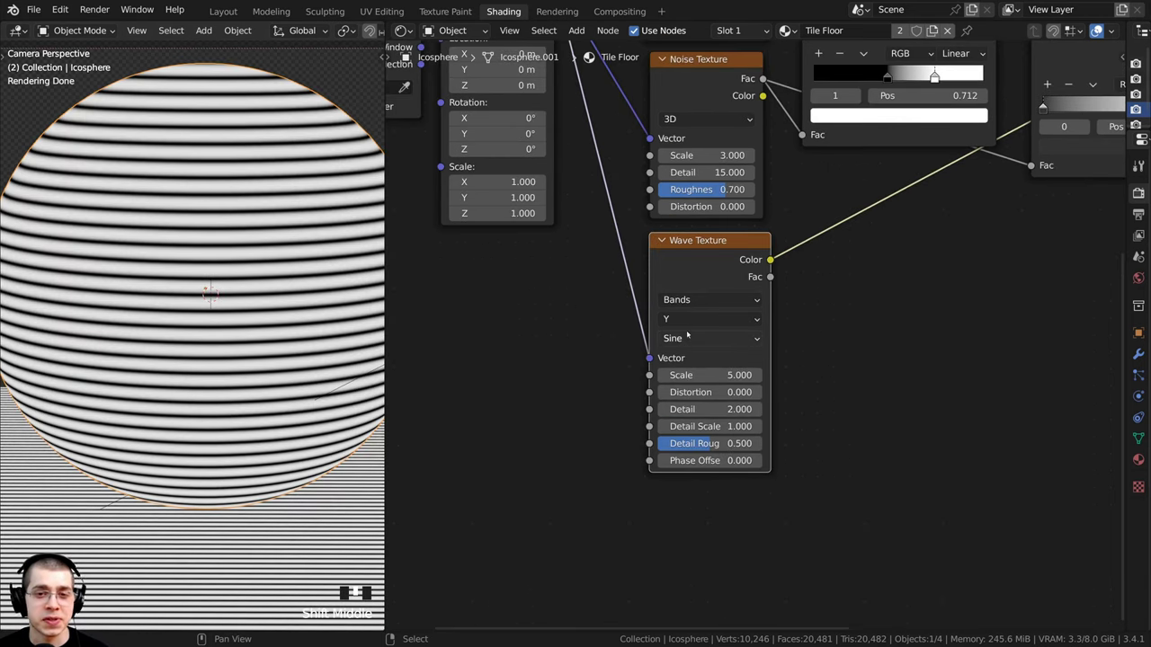
middle_click_drag(629, 288, 624, 269, "shift")
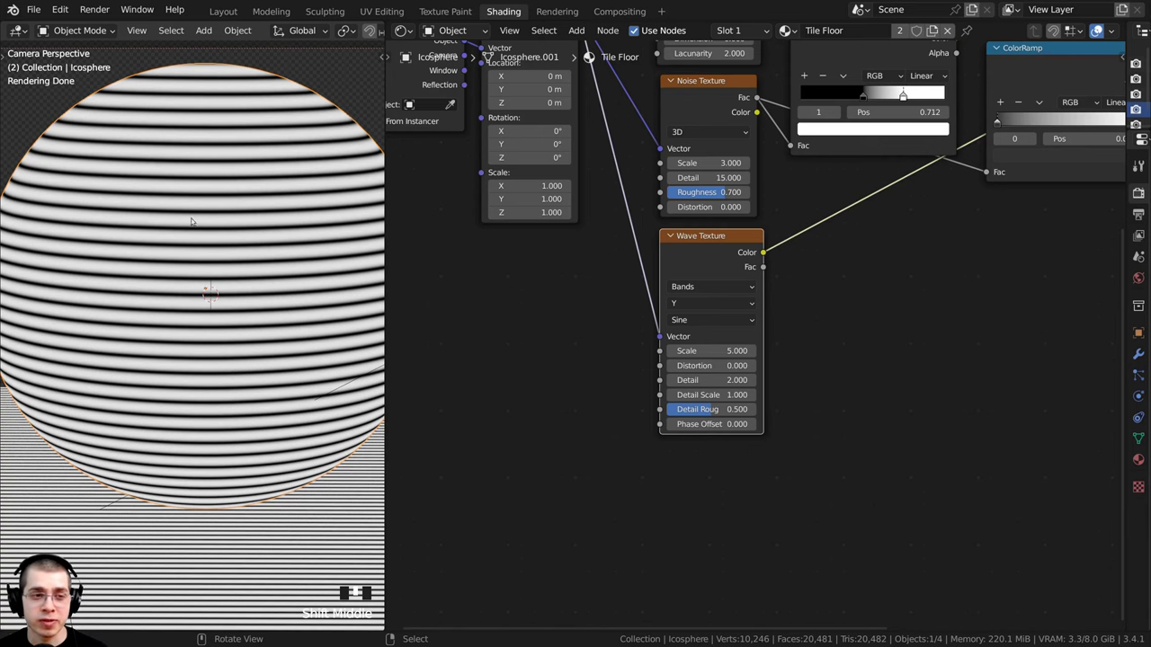
scroll(142, 213, "up", 2)
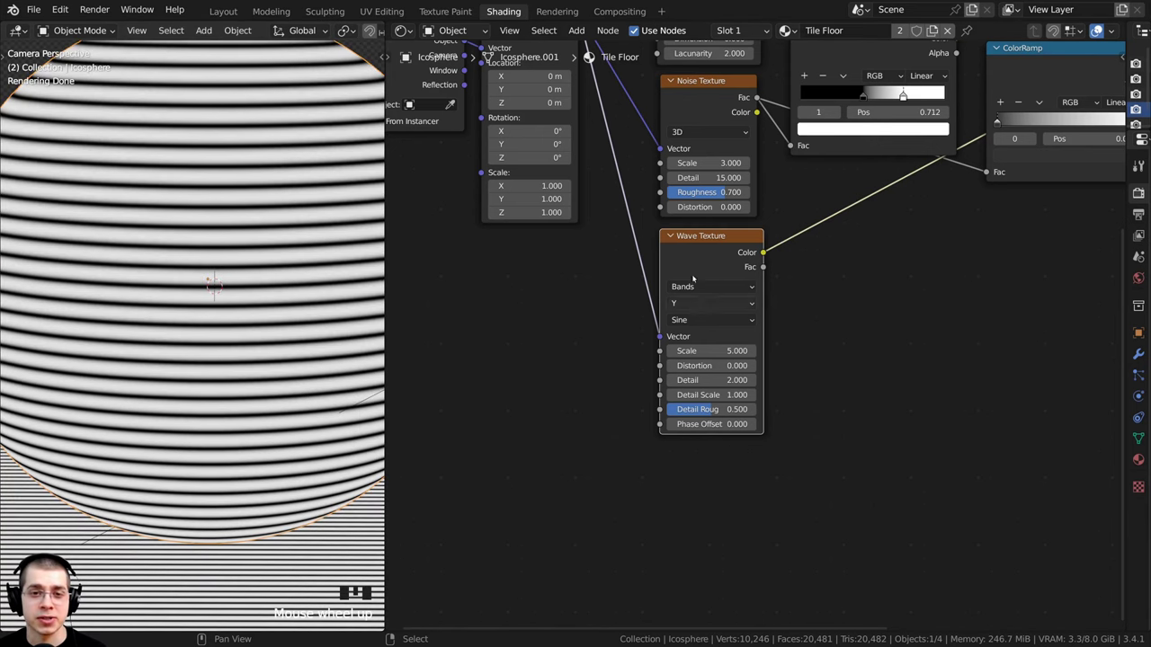
Duplicate the Wave Texture node with its Vector link kept and place the copy directly below the original
left_click(696, 257)
scroll(698, 257, "down", 1)
middle_click_drag(698, 257, 729, 234)
scroll(734, 225, "down", 1)
key("ctrl+shift+d")
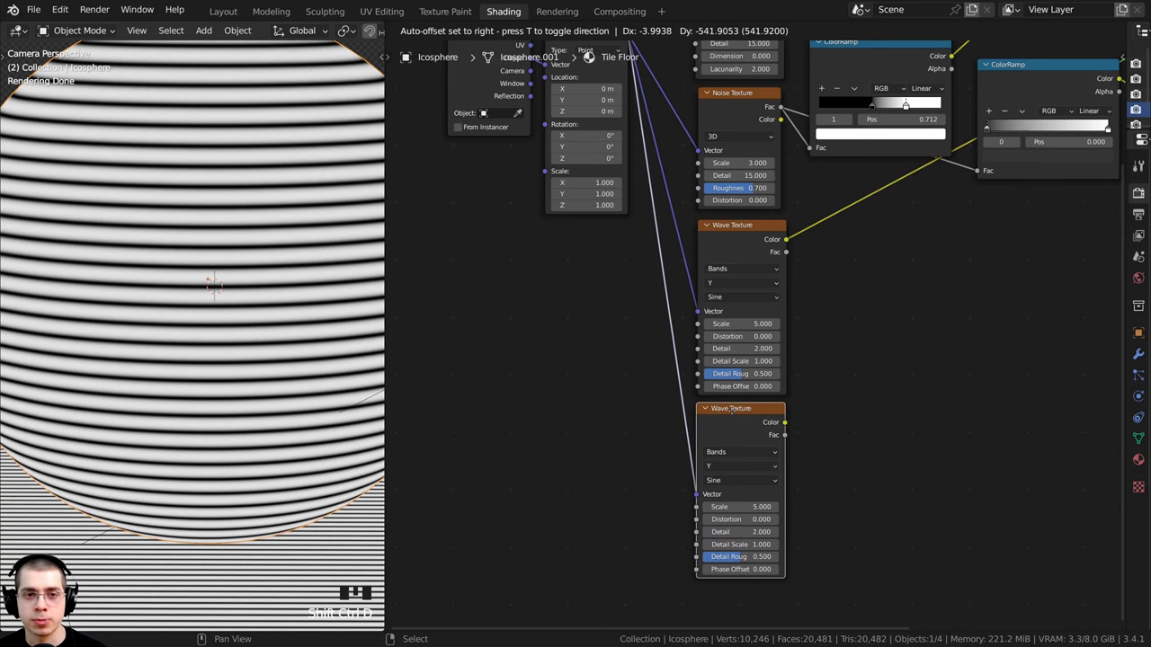
left_click(732, 410)
Move the Texture Coordinate and Mapping nodes together down and further left of the texture nodes
scroll(614, 291, "down", 2)
left_click_drag(657, 328, 545, 148)
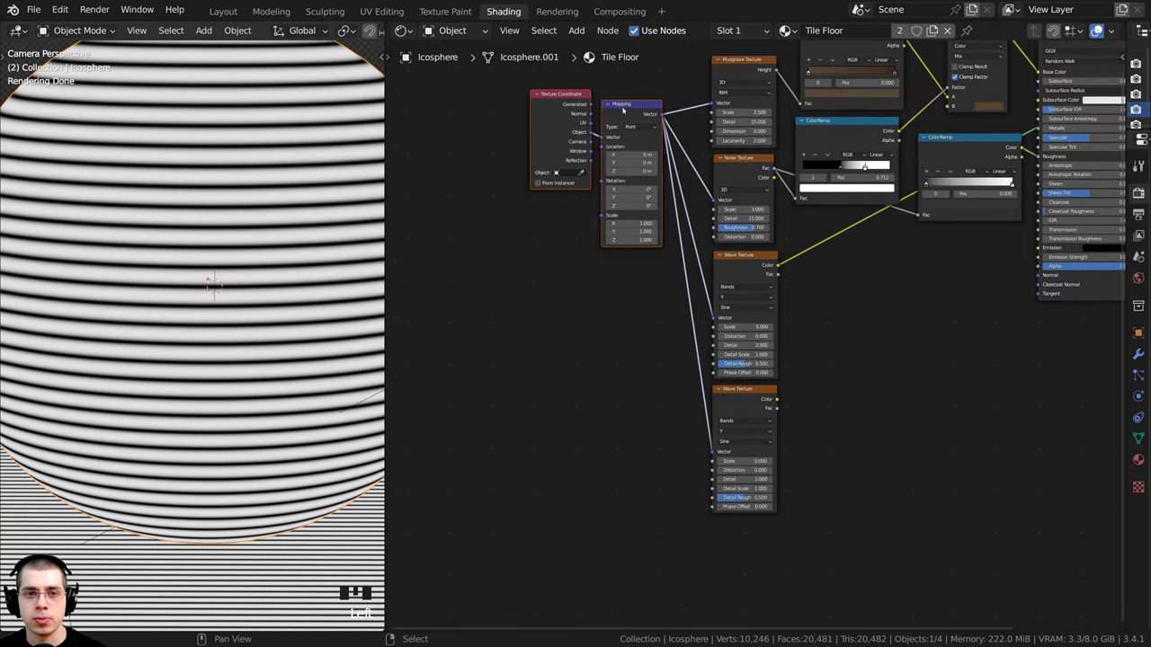
left_click_drag(622, 110, 585, 201)
left_click(585, 199)
Preview the duplicated Wave Texture's Color output and set its bands direction to X
scroll(740, 350, "up", 2)
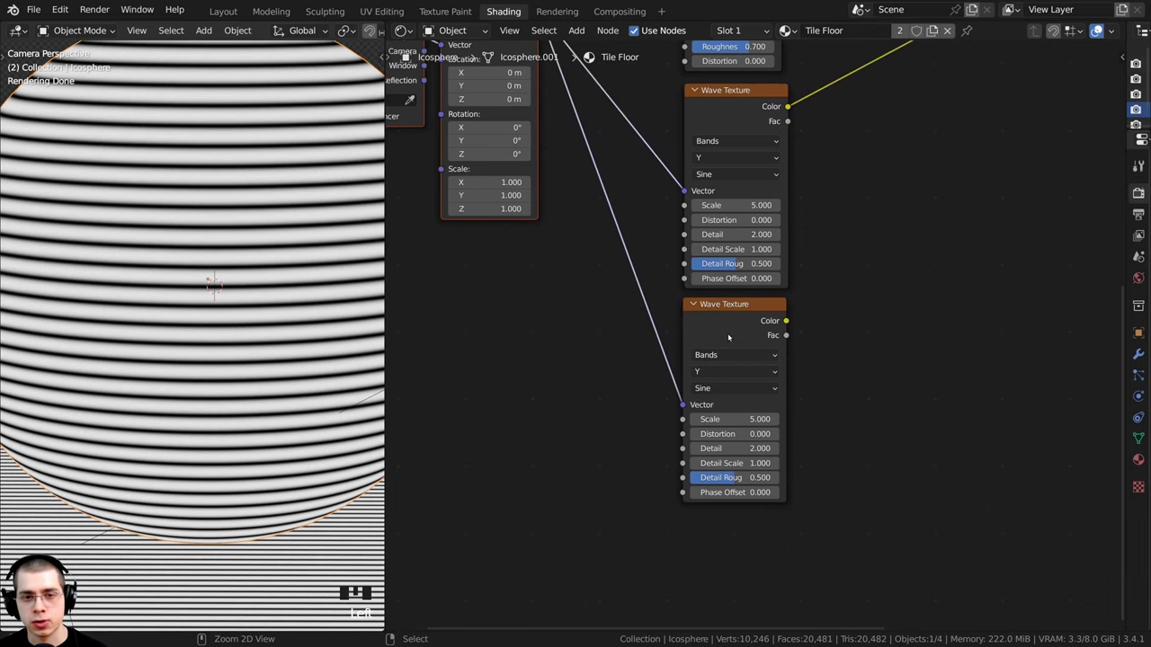
left_click(729, 331, "ctrl+shift")
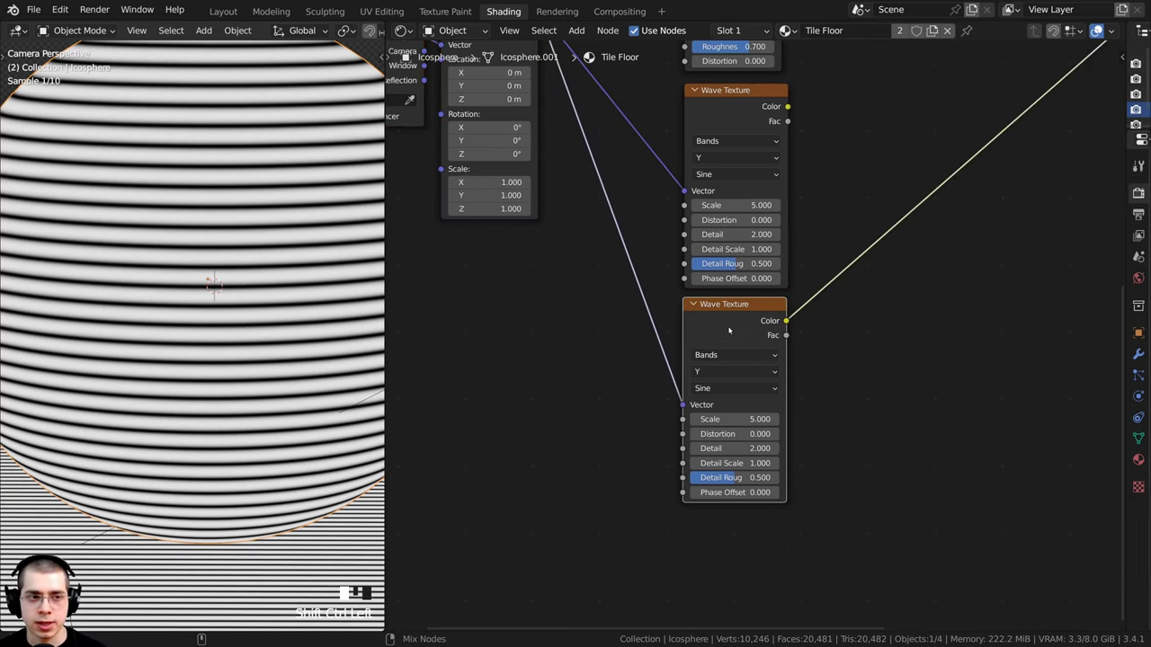
scroll(729, 333, "up", 1)
left_click(693, 382)
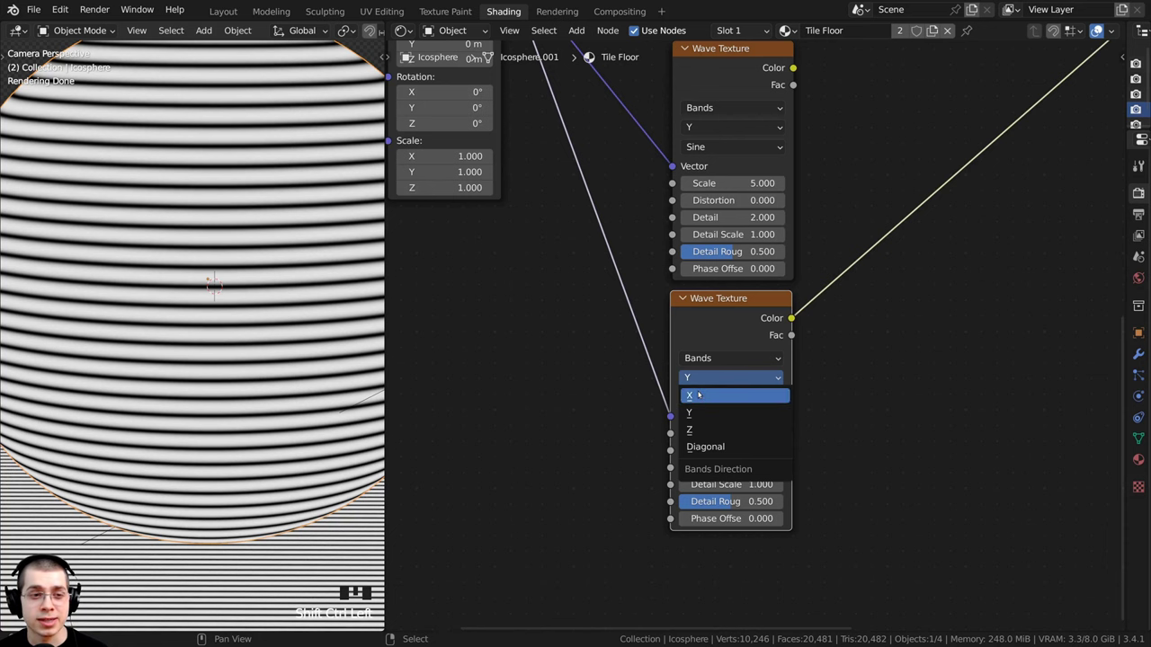
left_click(692, 395)
scroll(225, 306, "down", 3)
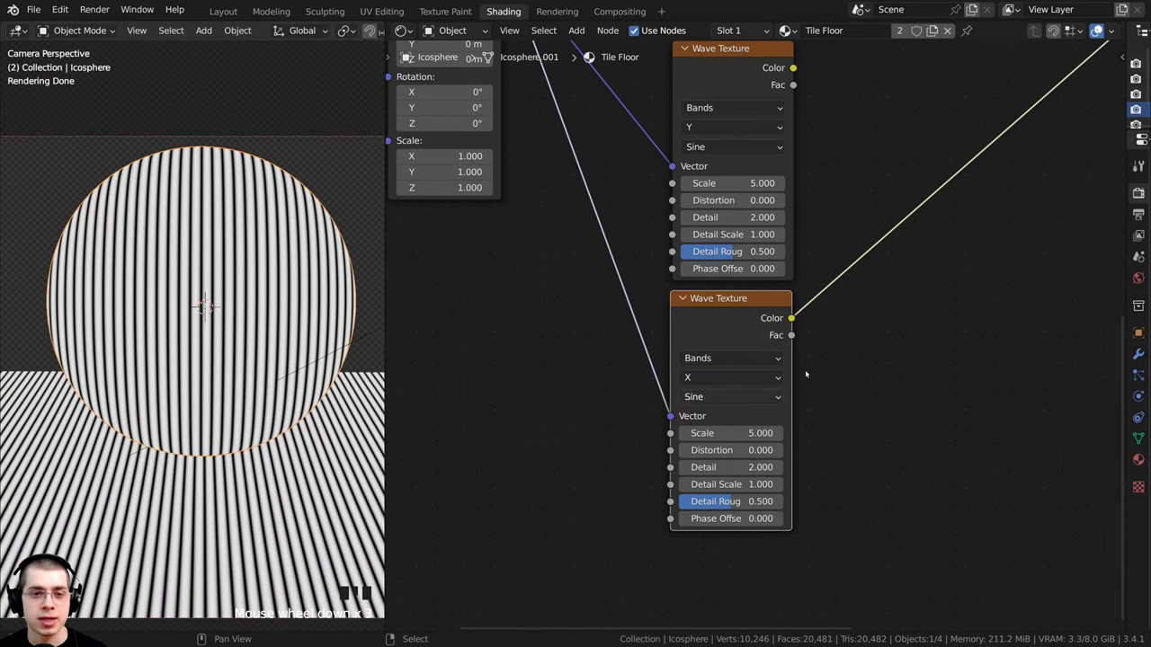
Examine how the shared Mapping node feeds the Musgrave, Noise and both Wave Texture nodes
middle_click_drag(771, 333, 707, 378)
scroll(702, 361, "down", 1)
key("alt+a")
middle_click_drag(661, 409, 670, 447)
scroll(647, 346, "down", 2)
middle_click_drag(686, 379, 662, 409)
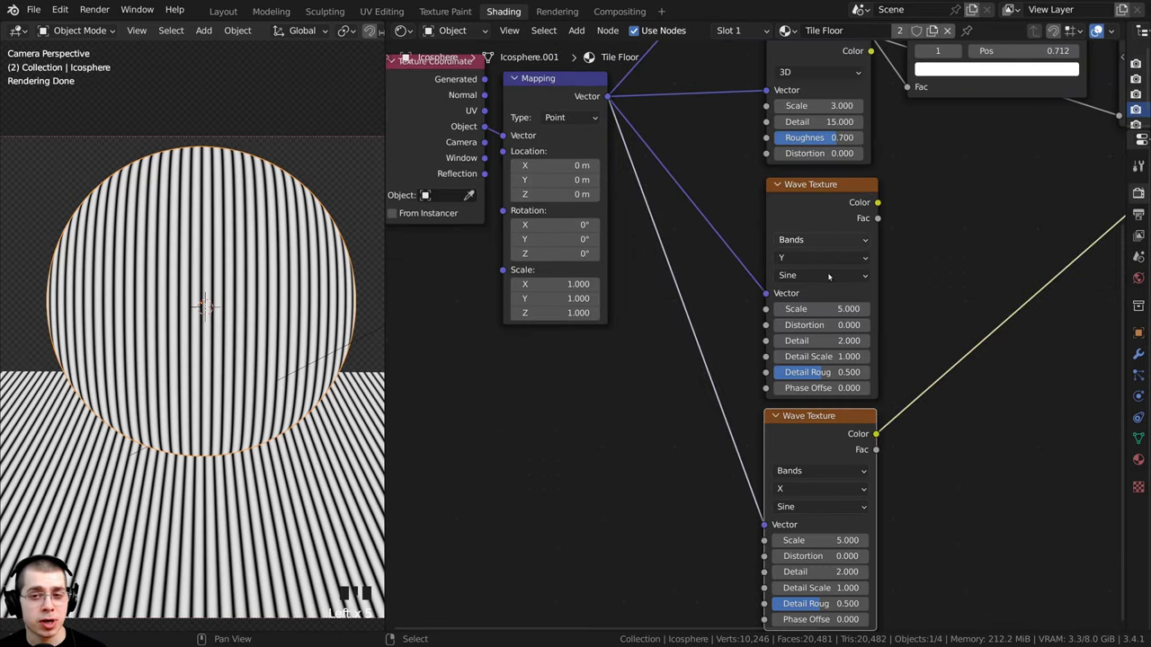
middle_click_drag(797, 265, 789, 218)
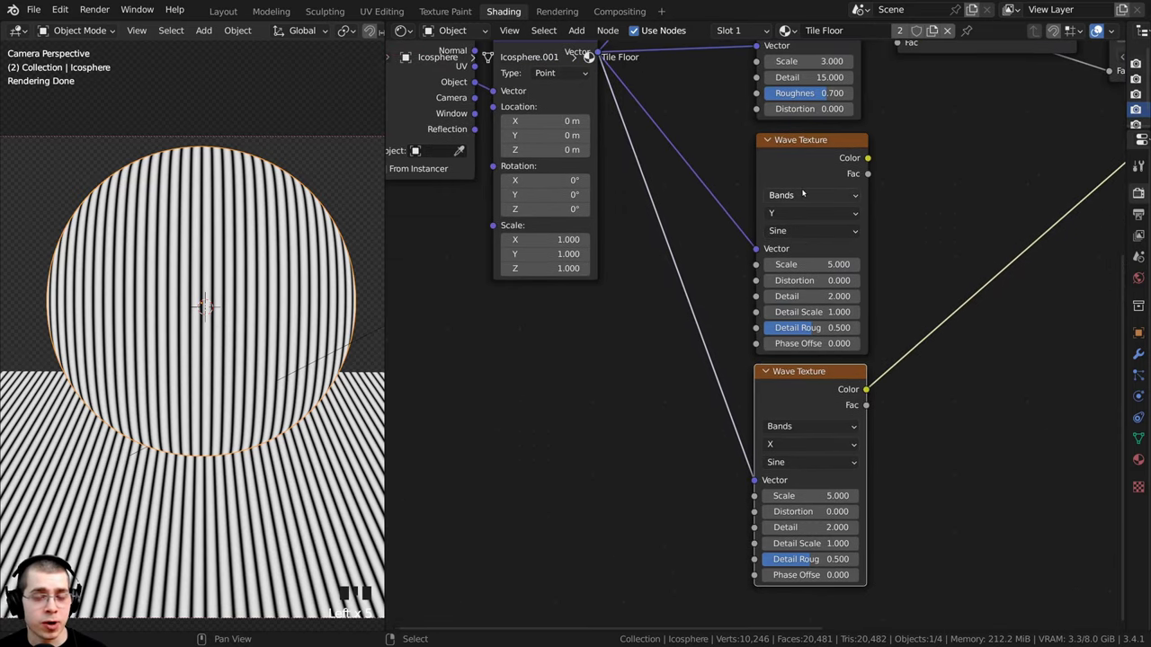
scroll(737, 200, "down", 1)
middle_click_drag(713, 183, 750, 243)
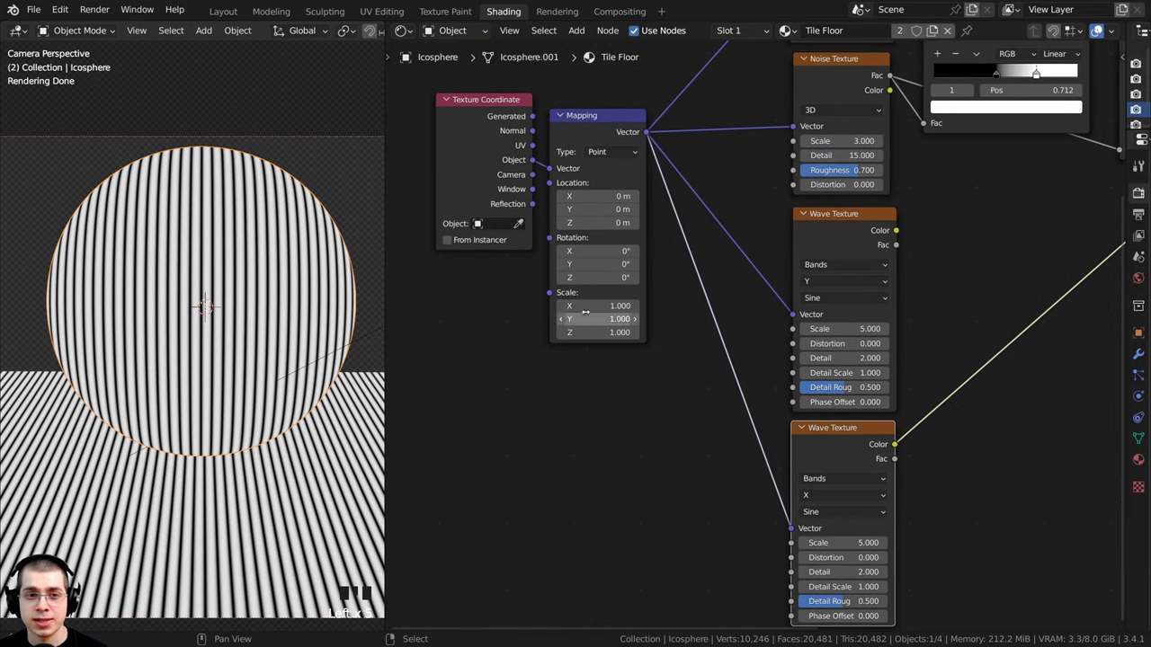
left_click(566, 131)
middle_click_drag(634, 249, 625, 378)
scroll(755, 174, "up", 1)
middle_click_drag(755, 174, 766, 204)
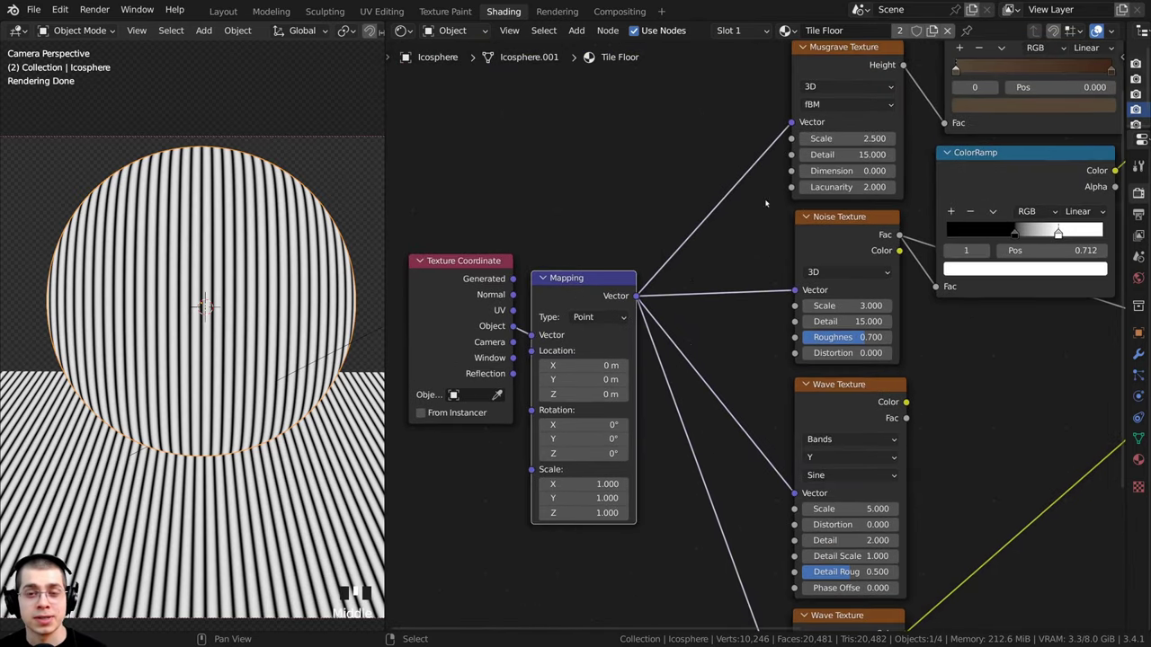
left_click(847, 70)
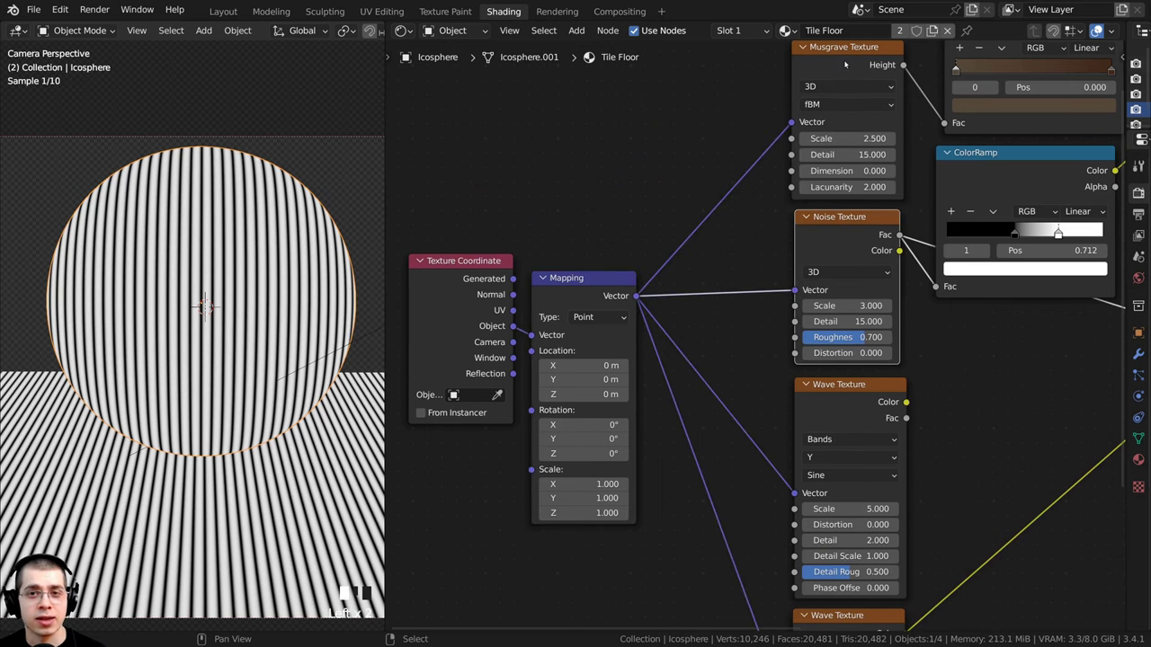
left_click(842, 216)
scroll(841, 269, "down", 1)
middle_click_drag(841, 377, 835, 155)
left_click(829, 155)
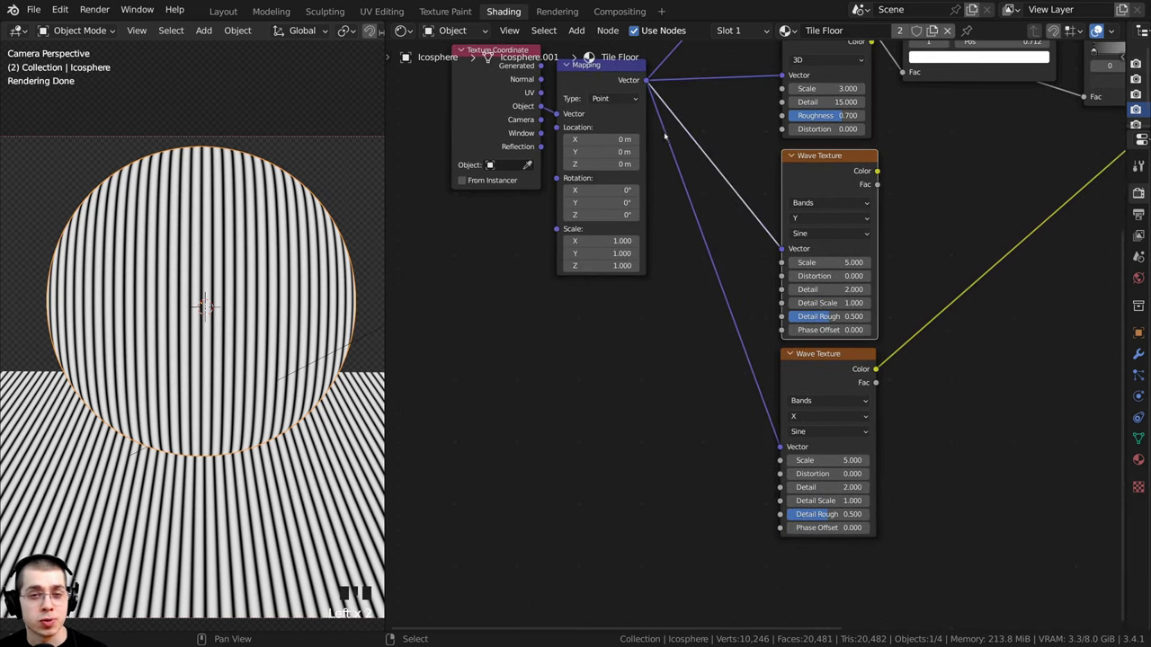
left_click_drag(822, 387, 823, 383)
left_click(819, 196)
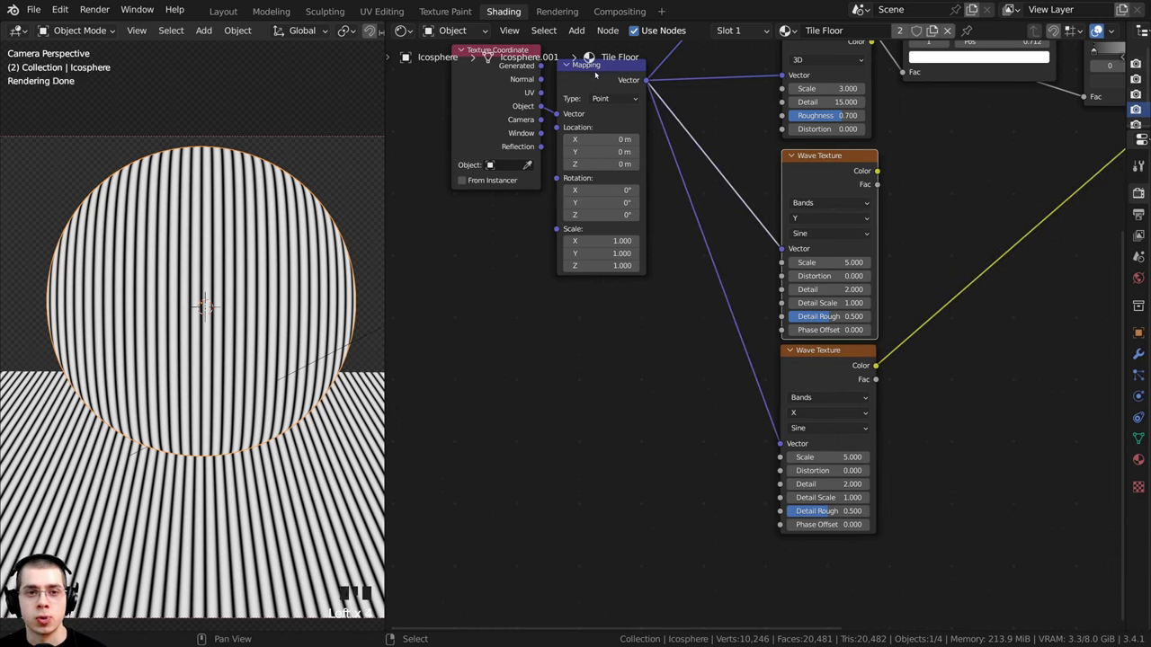
Duplicate the Mapping node and insert the copy into the link between the original Mapping and the lower Wave Texture
left_click(596, 75)
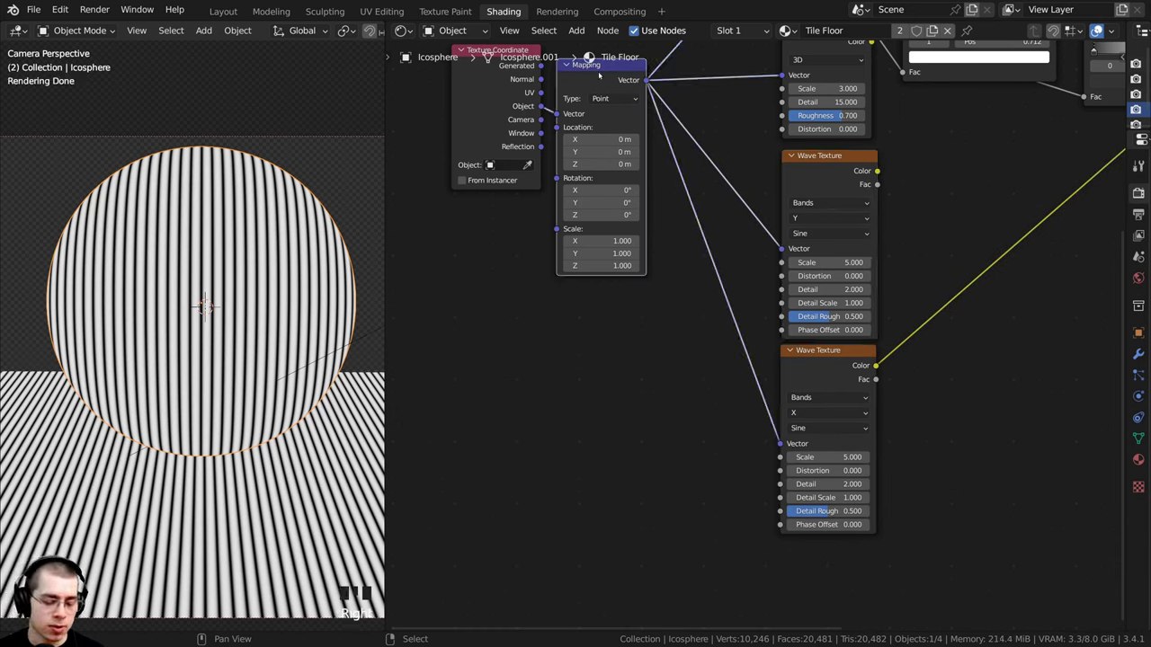
key("shift+d")
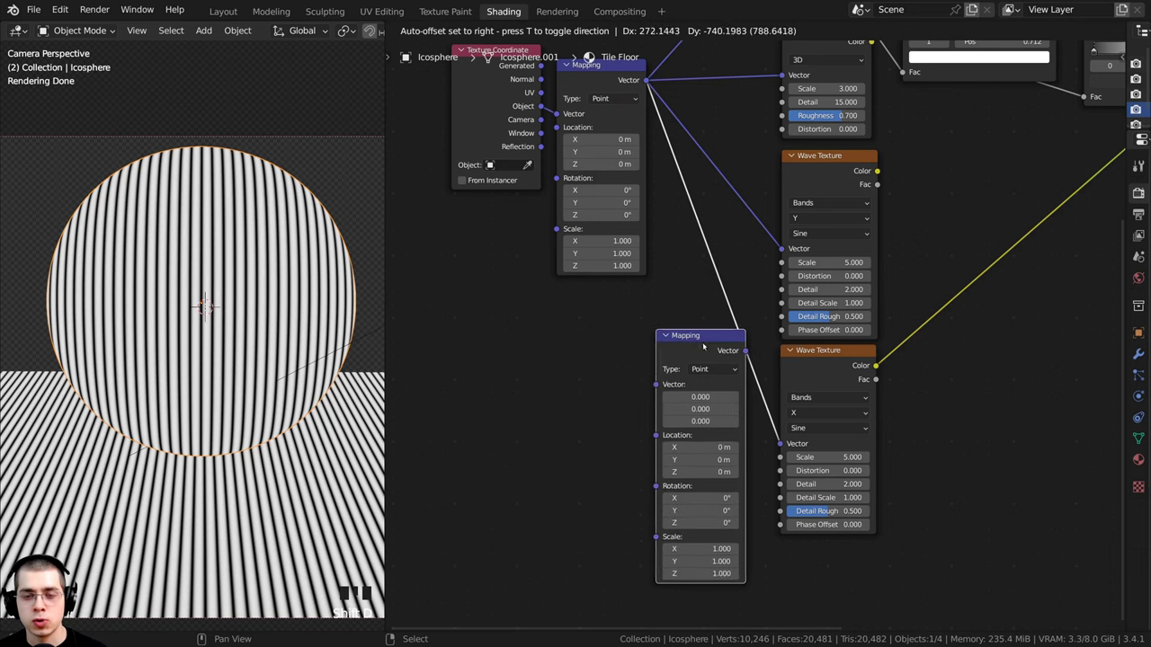
left_click(706, 345)
left_click_drag(737, 351, 719, 350)
Connect the second Mapping's Vector output to the upper Wave Texture's Vector input, and arrange these nodes with more spacing
left_click_drag(837, 170, 885, 170)
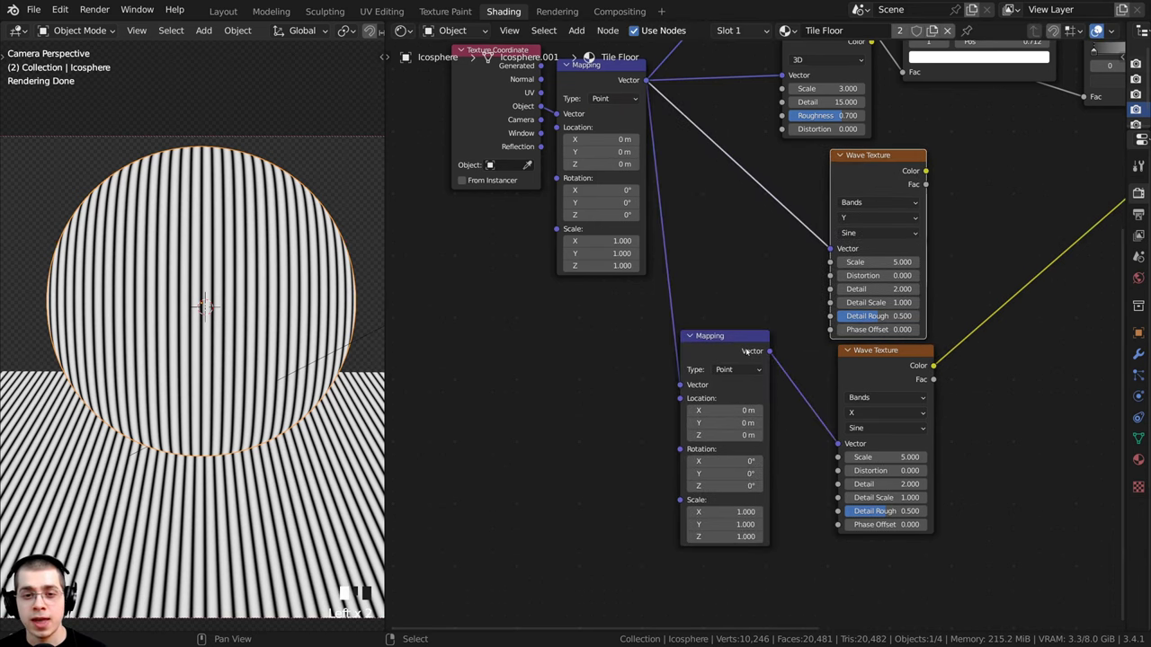
left_click_drag(769, 351, 848, 258)
left_click_drag(727, 333, 746, 292)
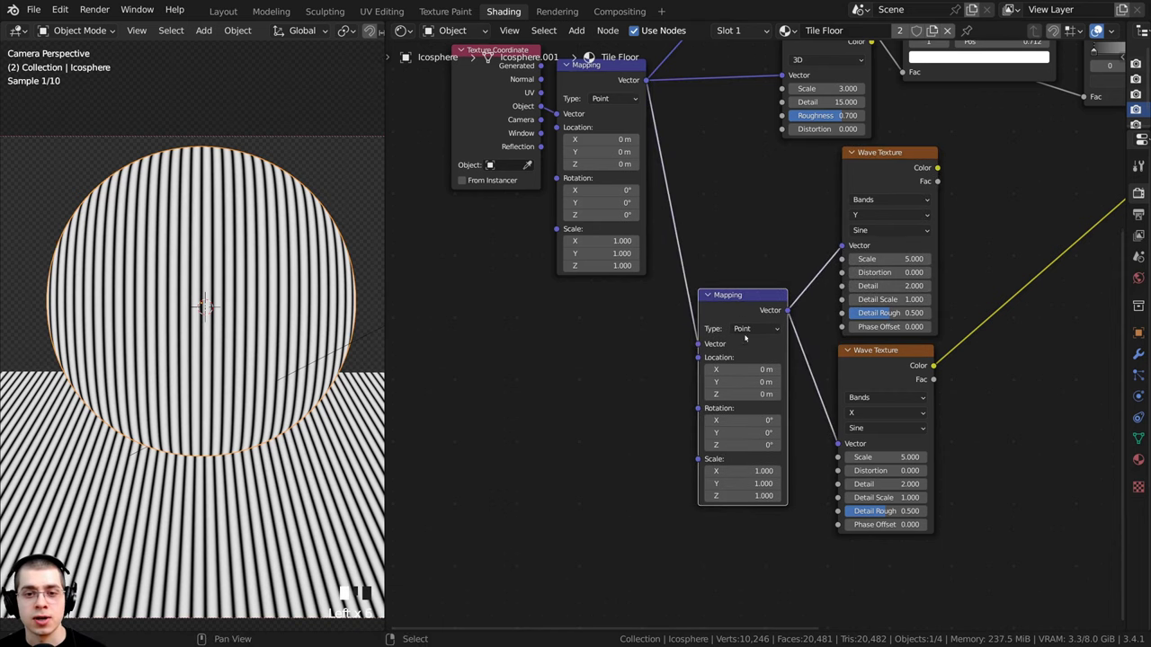
left_click(876, 173)
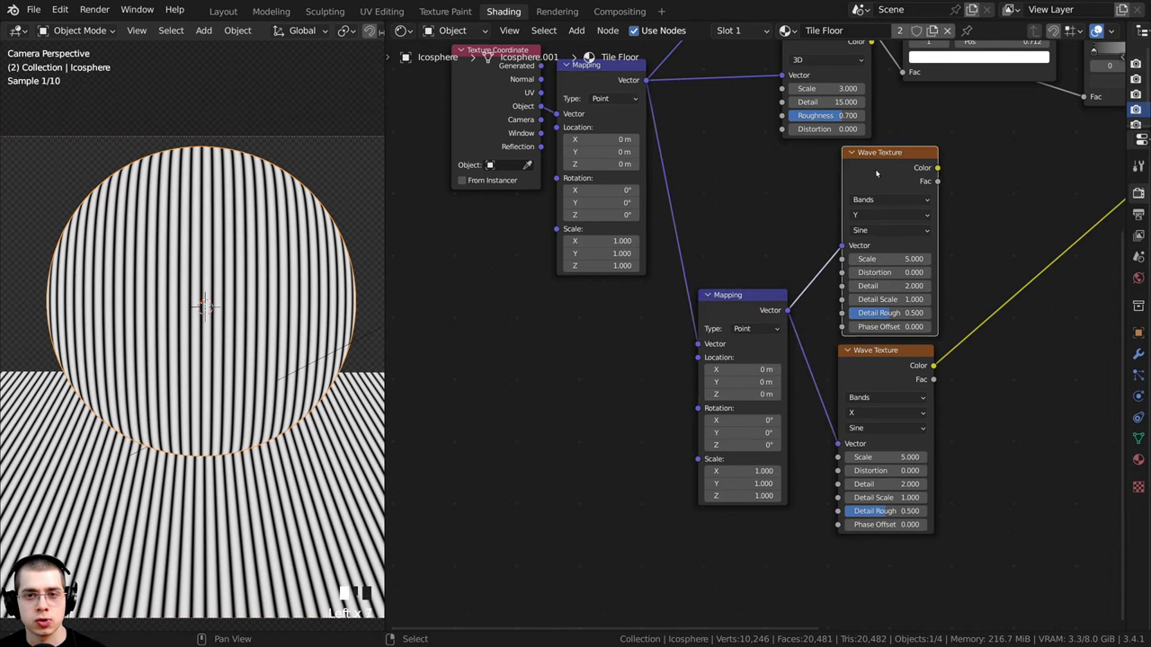
left_click_drag(906, 385, 906, 380)
Preview the upper Y-direction Wave Texture on the objects, and return the preview to the lower X-direction one
middle_click_drag(876, 324, 797, 307)
scroll(797, 307, "up", 1)
scroll(797, 308, "up", 1)
middle_click_drag(668, 435, 546, 476)
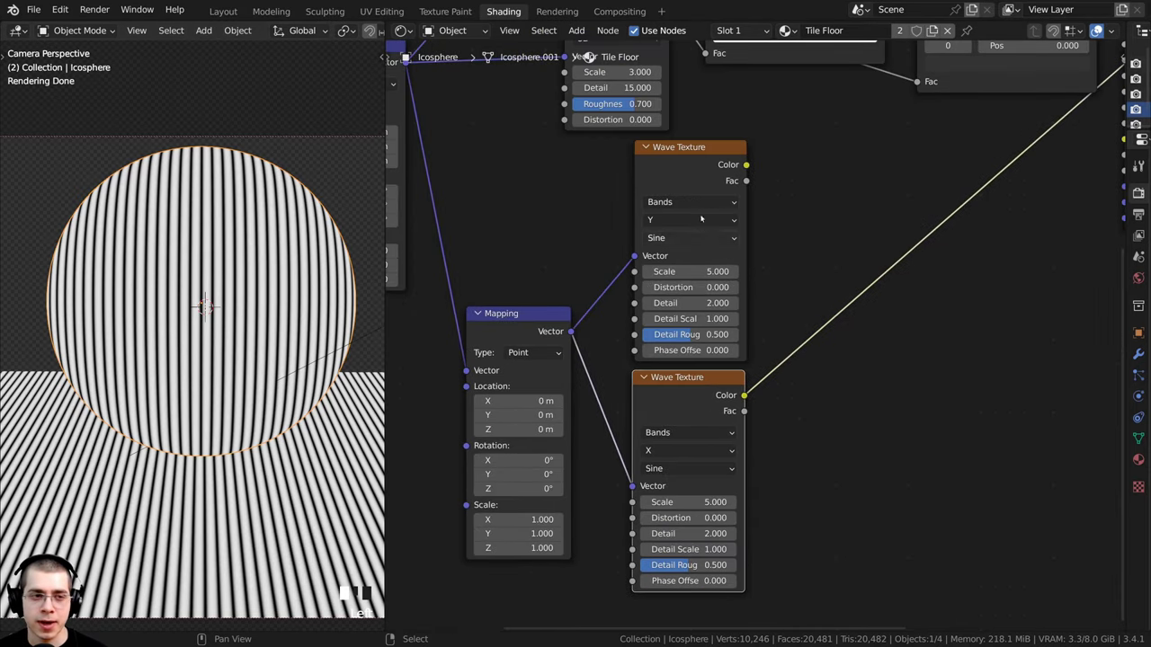
middle_click_drag(798, 320, 790, 320)
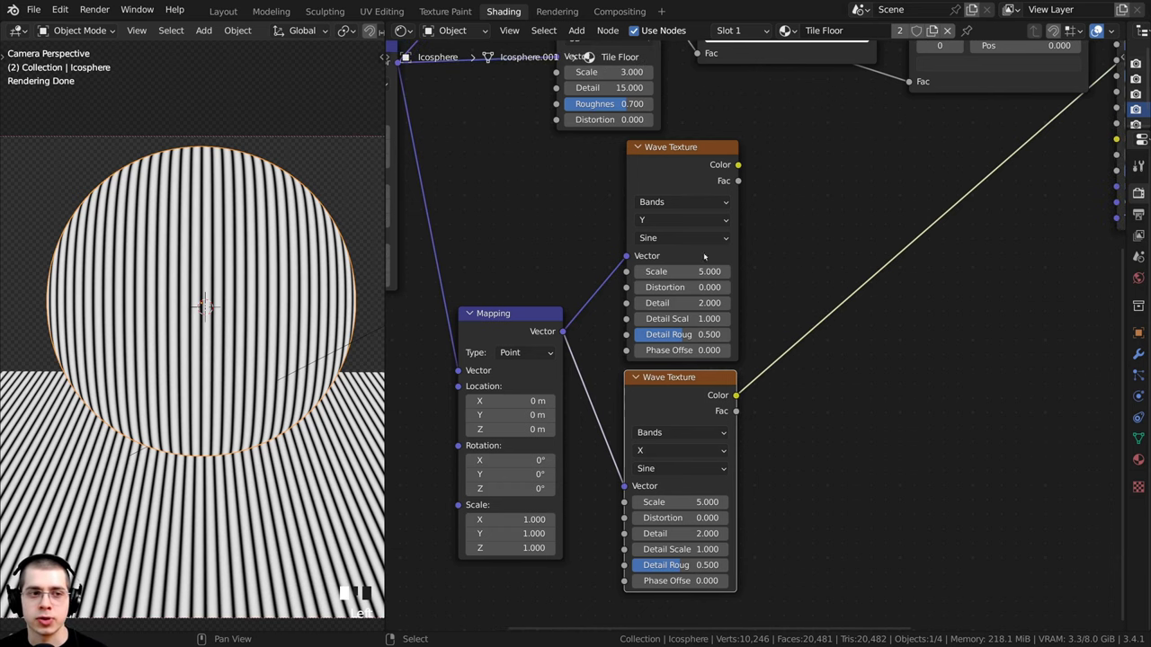
left_click(692, 168, "ctrl+shift")
left_click(678, 391, "ctrl+shift")
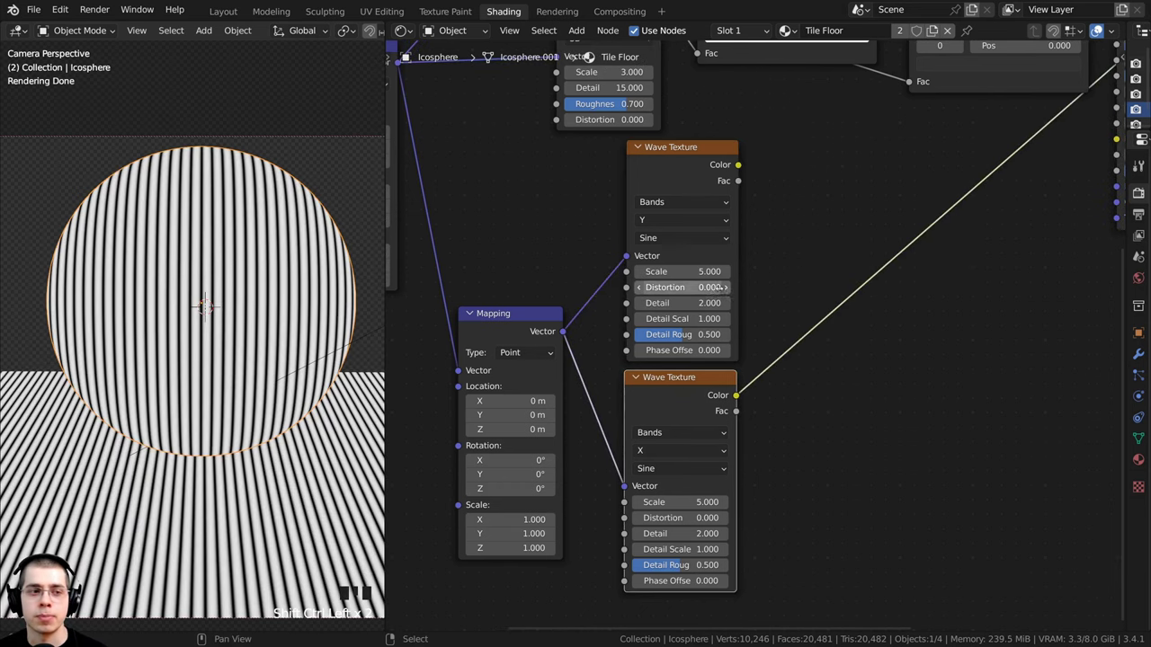
Add a Mix node for combining the two Wave Textures
key("shift+a")
left_click(760, 207)
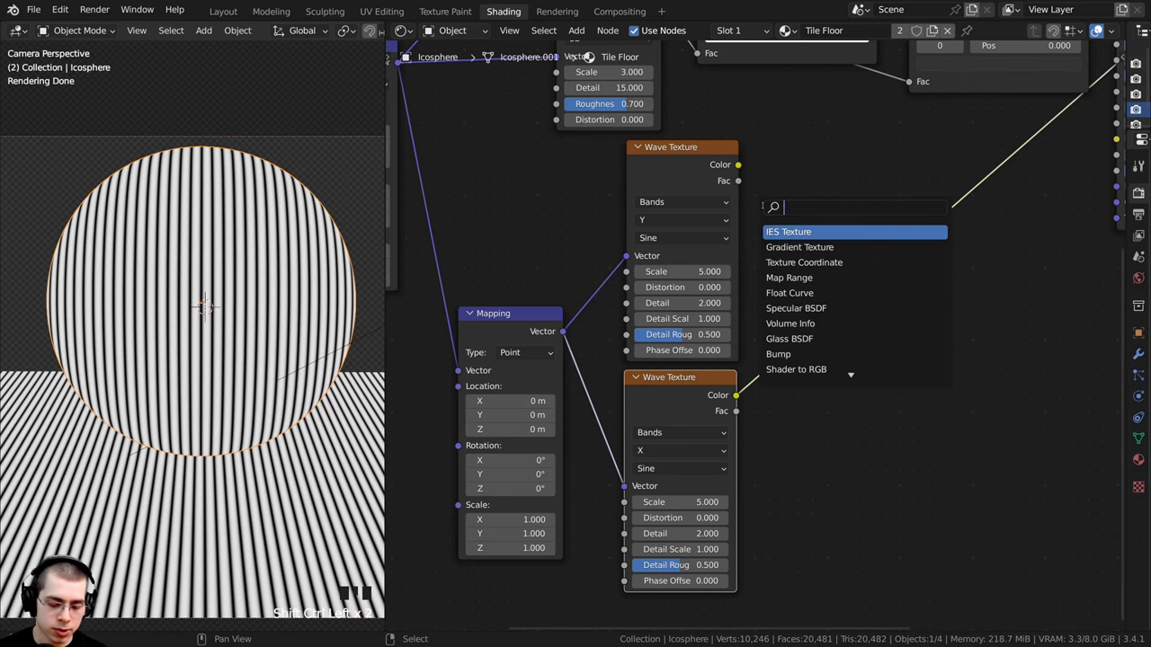
type("mix")
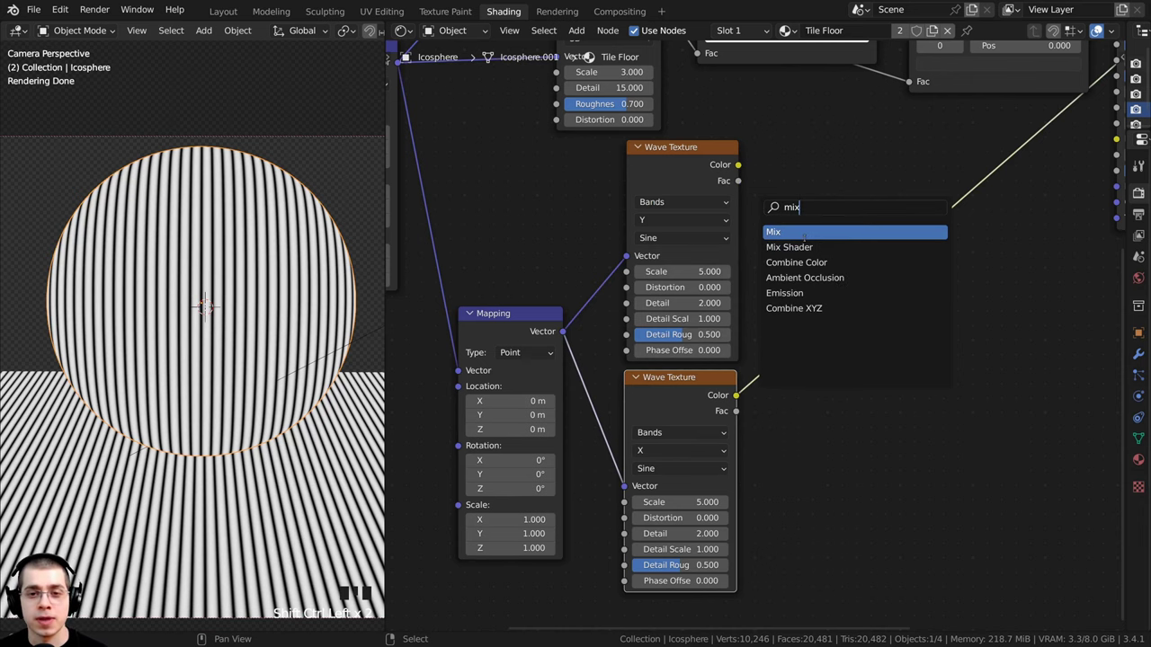
Add a Mix node beside the two Wave Texture nodes and set its data type to Color
left_click(803, 233)
left_click(947, 321)
middle_click_drag(947, 321, 883, 300)
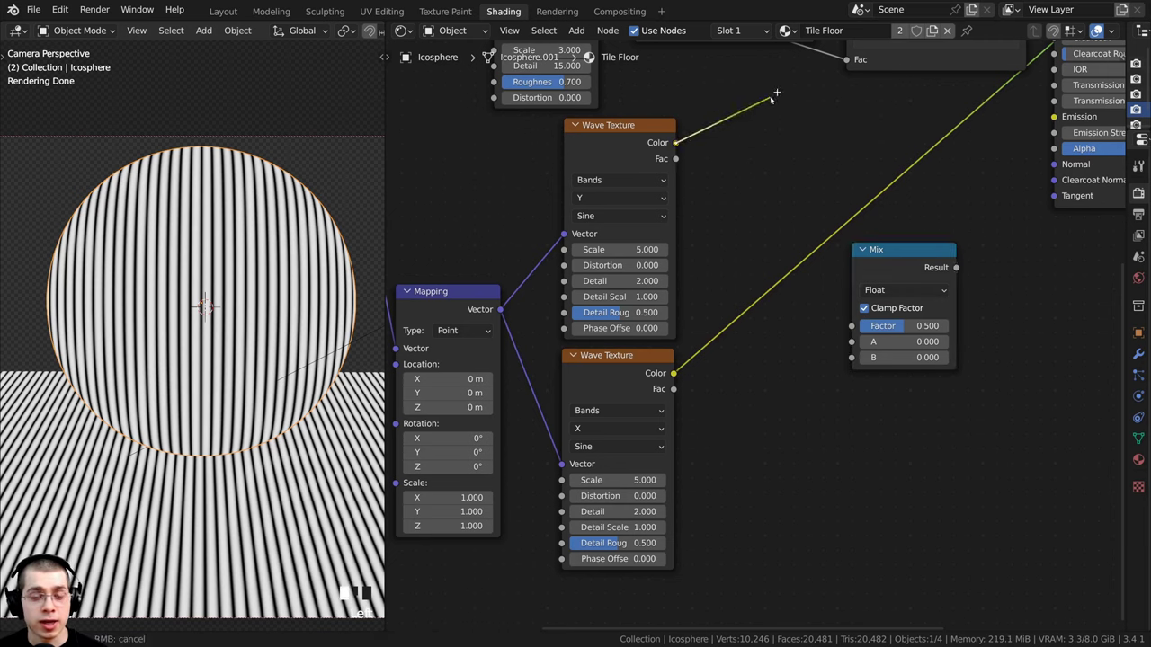
left_click(895, 291)
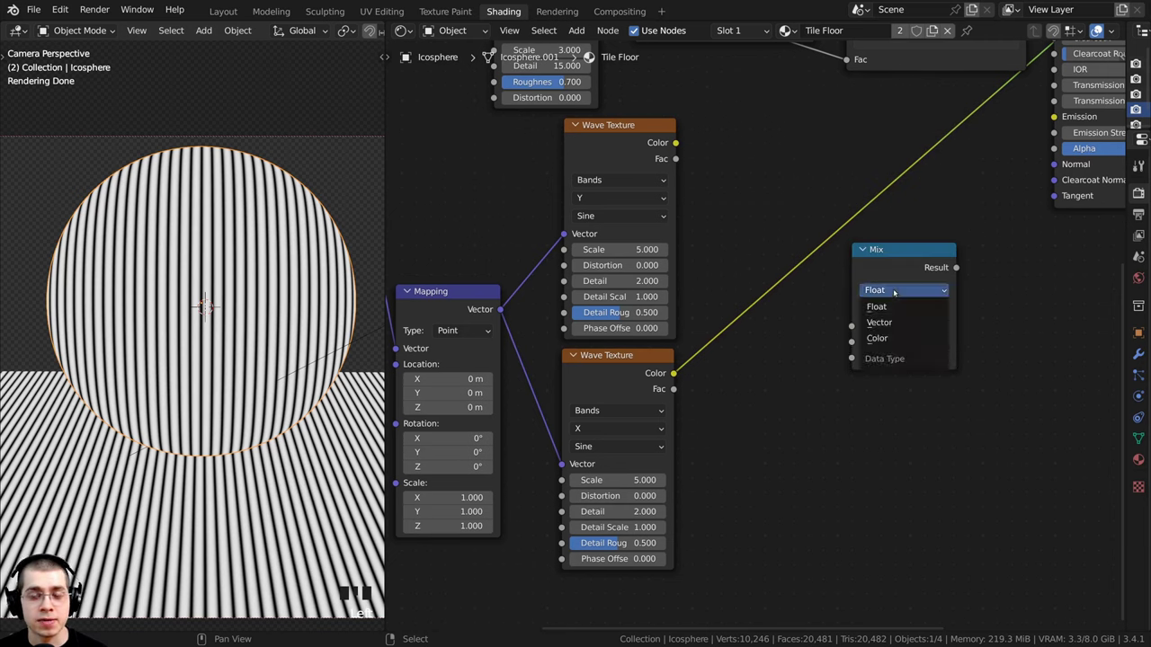
left_click(896, 340)
middle_click_drag(654, 144, 647, 129)
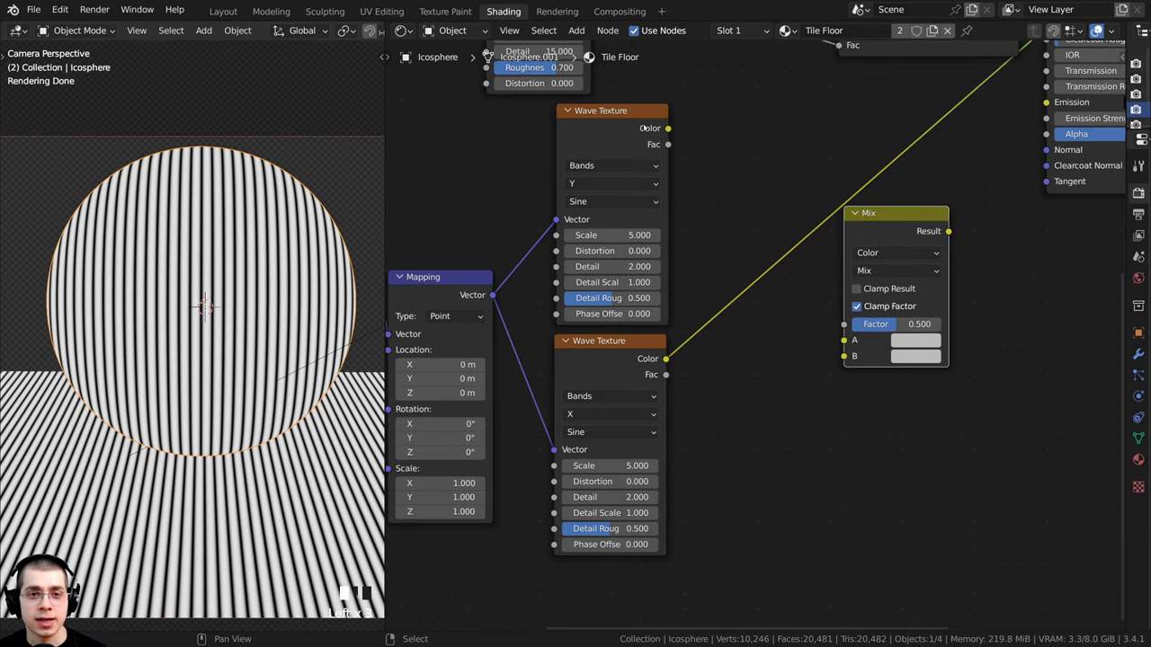
Connect the upper Wave Texture's Color to the Mix node's A input and the lower one's Color to B
left_click_drag(668, 128, 843, 339)
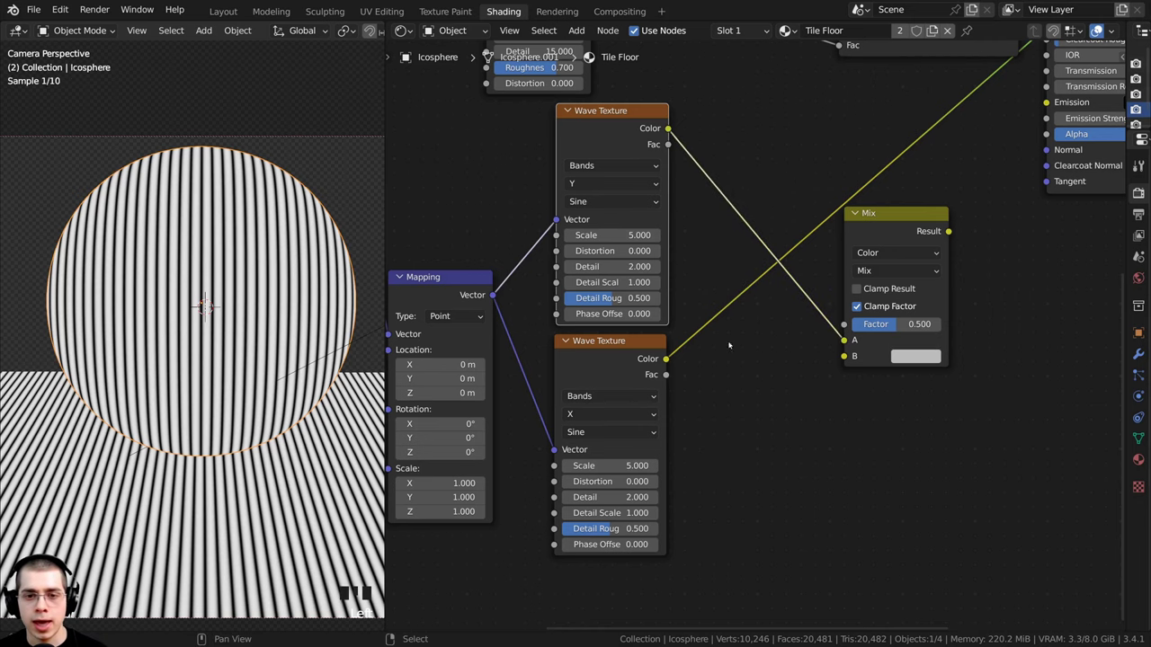
left_click(663, 358)
left_click_drag(667, 359, 843, 356)
middle_click_drag(666, 324, 632, 329)
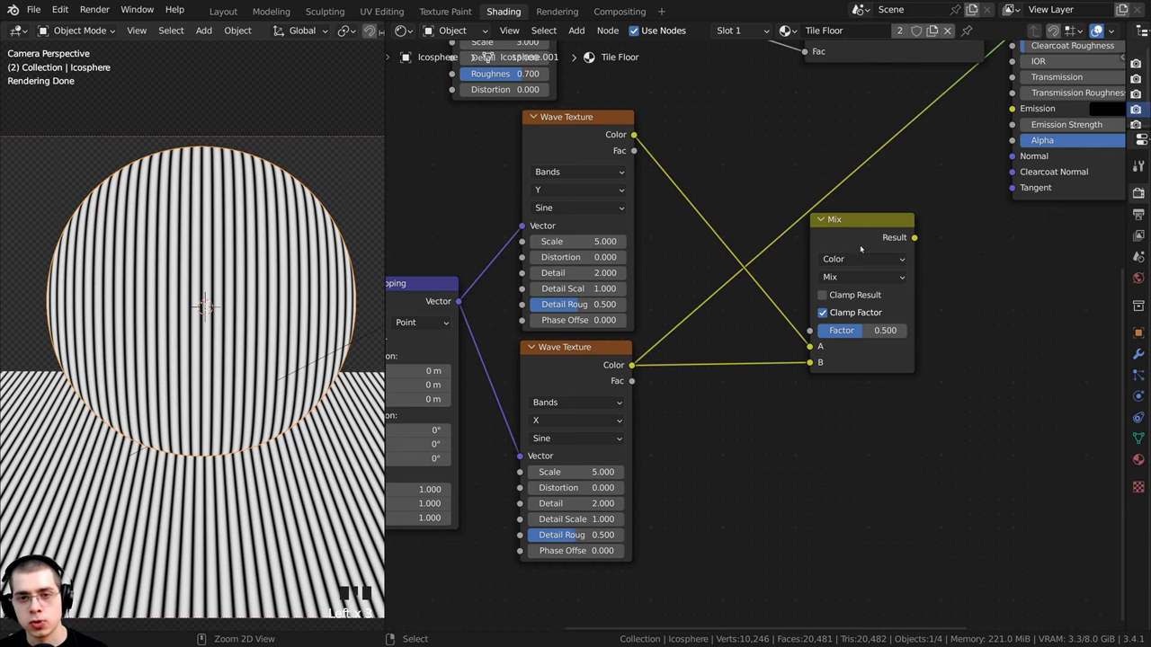
Preview the Mix node's result on the material and move the node closer to the Wave Texture nodes
left_click(838, 233, "ctrl+shift")
left_click_drag(838, 234, 762, 187)
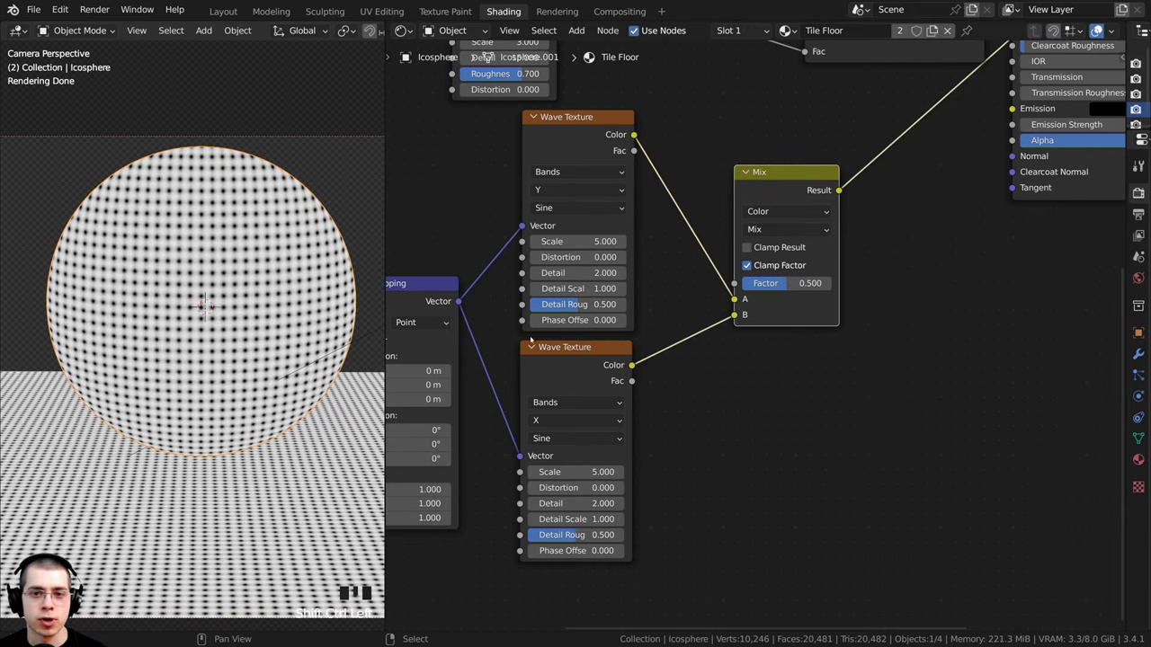
middle_click_drag(546, 305, 573, 309)
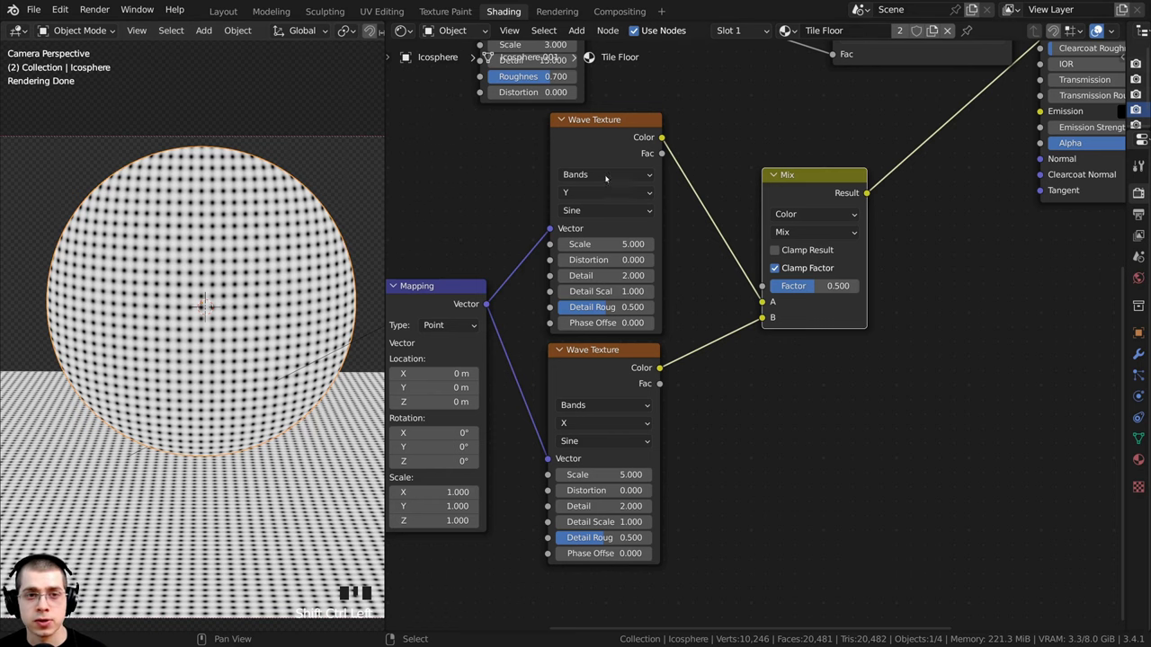
Set the Mix node's blending mode to Darken with a factor of 1.000 and inspect the pattern on the sphere and floor
scroll(772, 340, "up", 1)
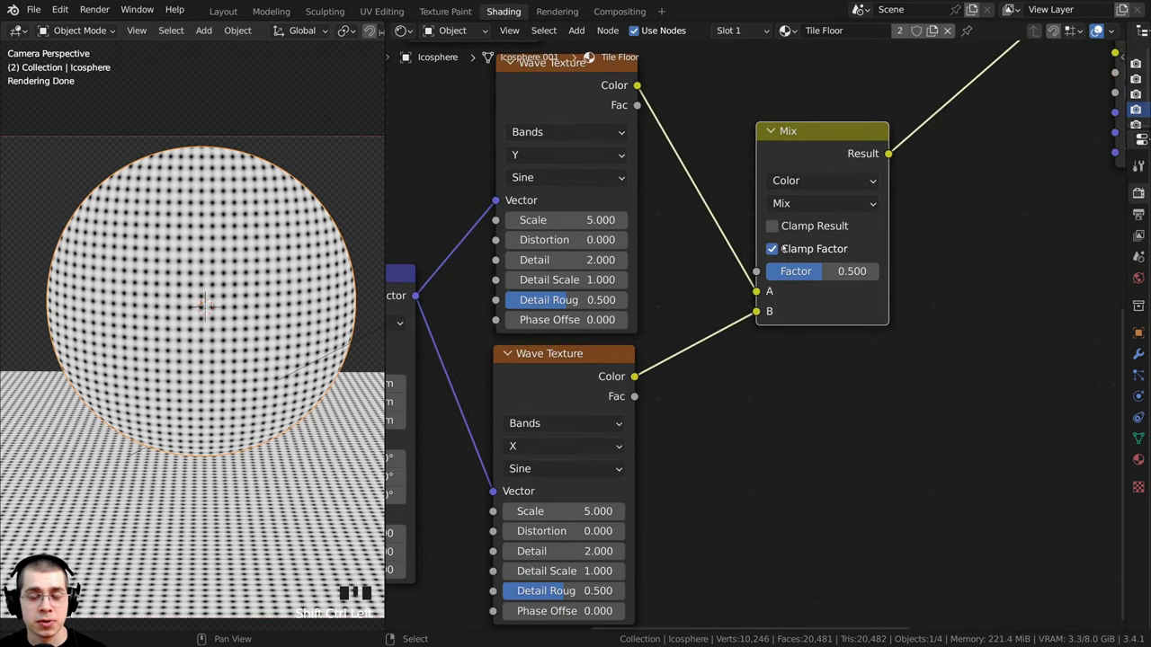
left_click(802, 205)
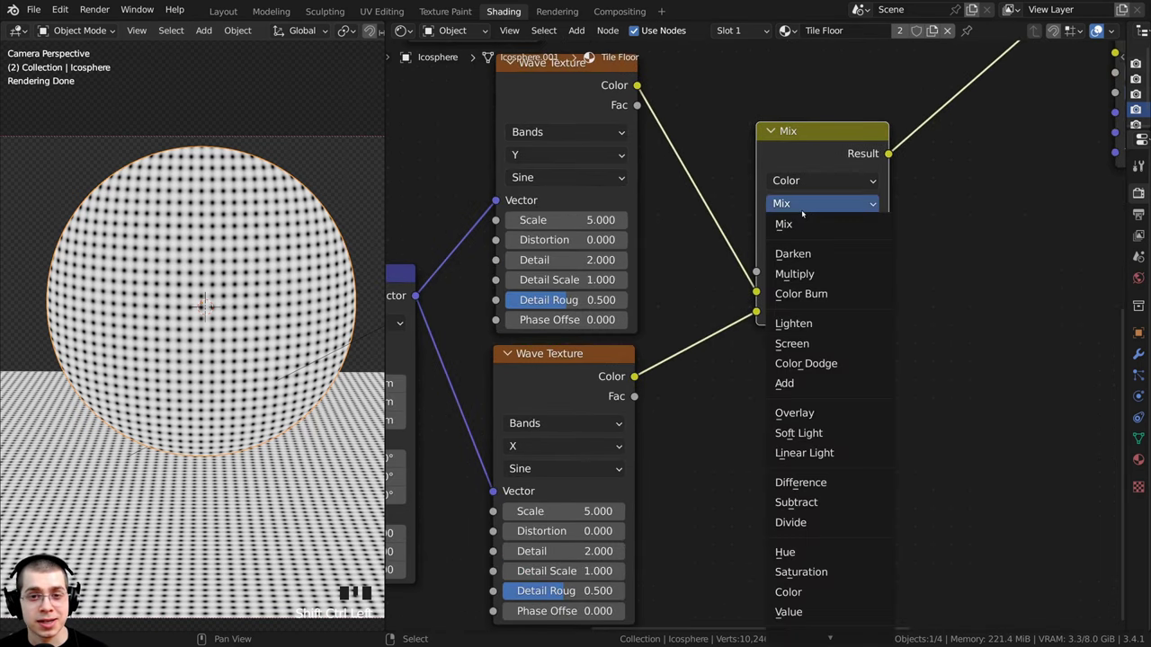
left_click(795, 256)
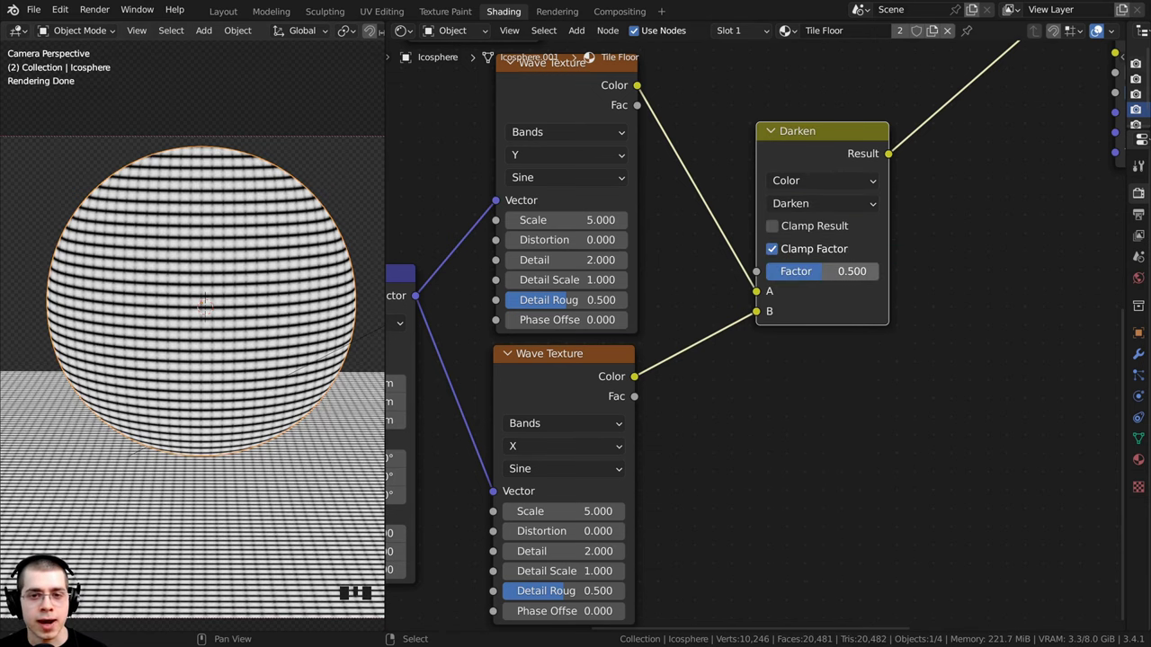
left_click_drag(820, 270, 881, 270)
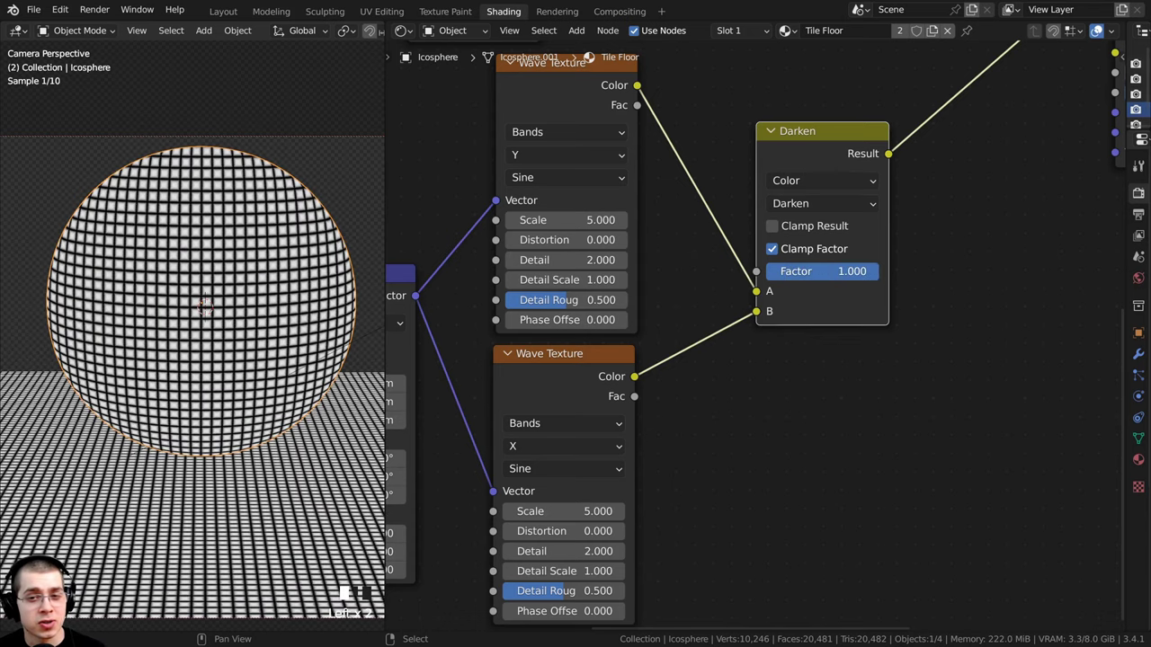
scroll(587, 133, "down", 1)
scroll(229, 355, "up", 2)
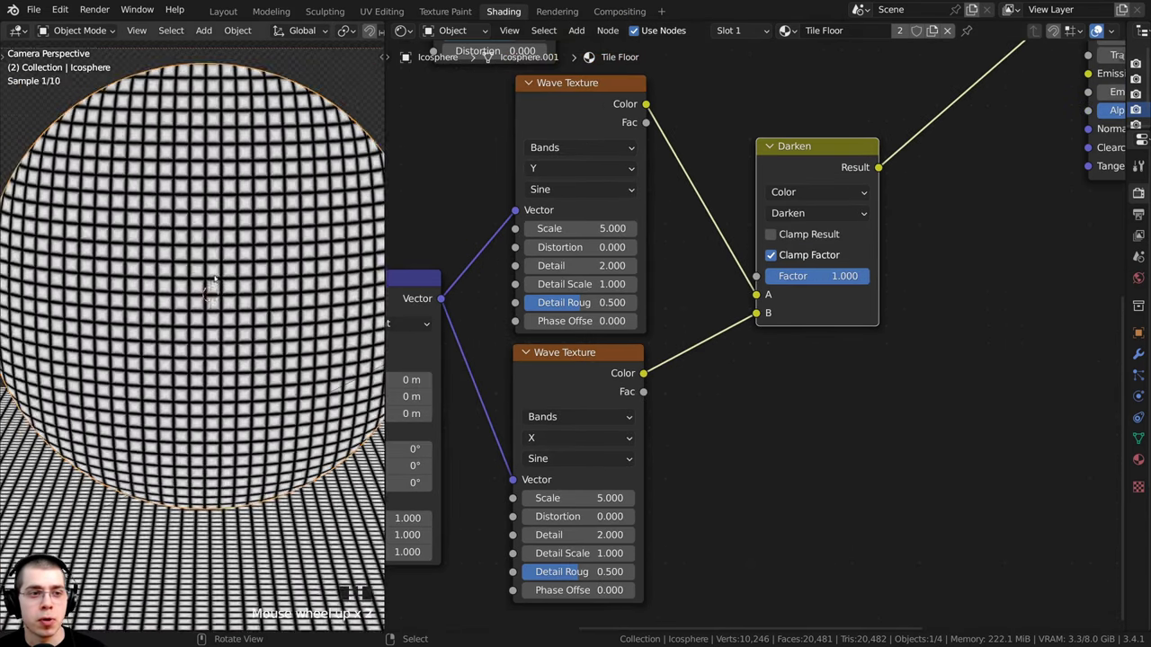
scroll(225, 336, "down", 2)
middle_click_drag(226, 393, 218, 300, "shift")
scroll(233, 310, "up", 3)
scroll(223, 310, "down", 4)
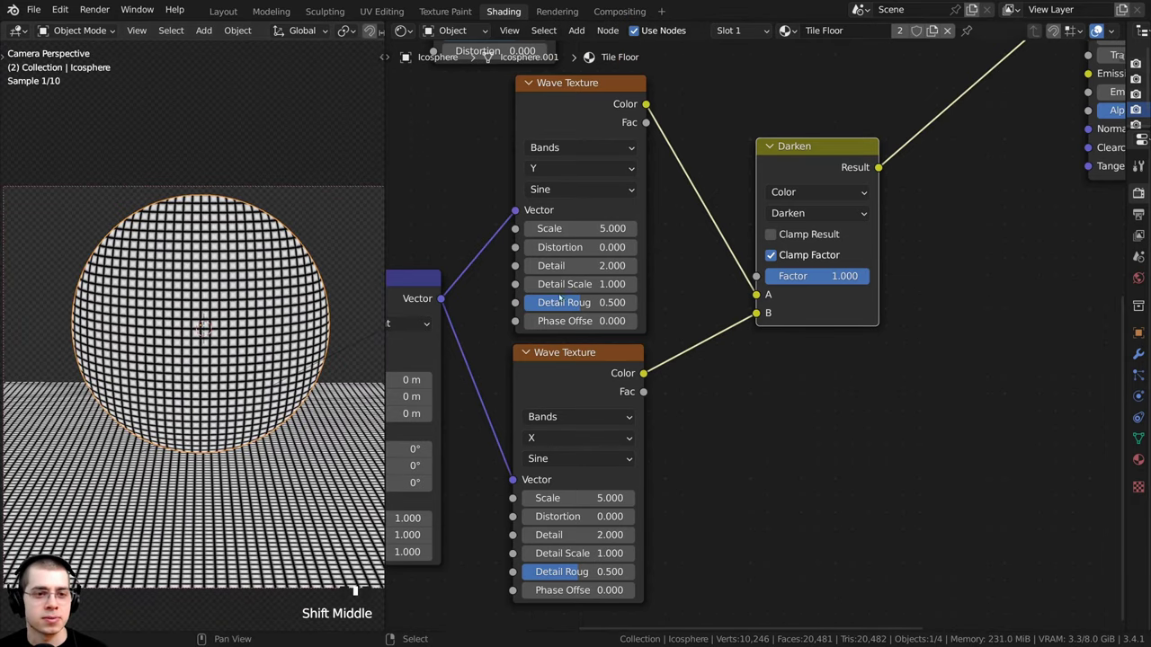
Set the X, Y and Z scale of the Mapping node feeding the Wave Textures to 0.17
middle_click_drag(561, 300, 855, 226, "shift")
scroll(660, 226, "up", 1)
left_click_drag(665, 216, 663, 206)
scroll(670, 209, "down", 2)
middle_click_drag(769, 181, 765, 96)
scroll(765, 96, "up", 1)
scroll(642, 326, "up", 2)
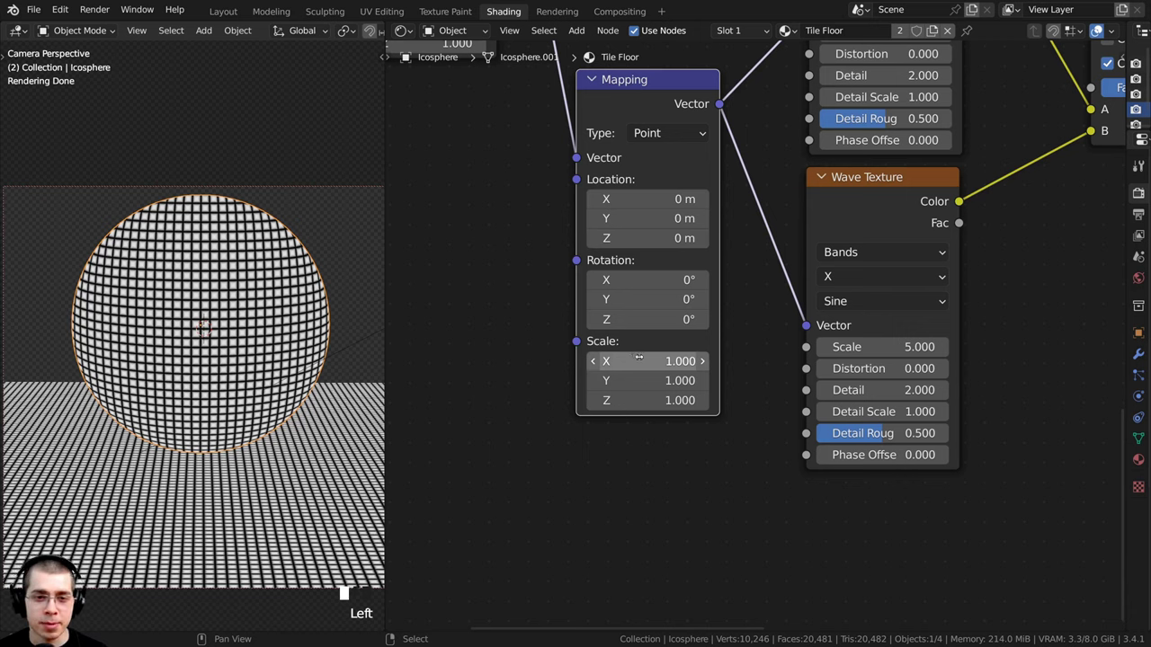
left_click_drag(640, 358, 599, 332)
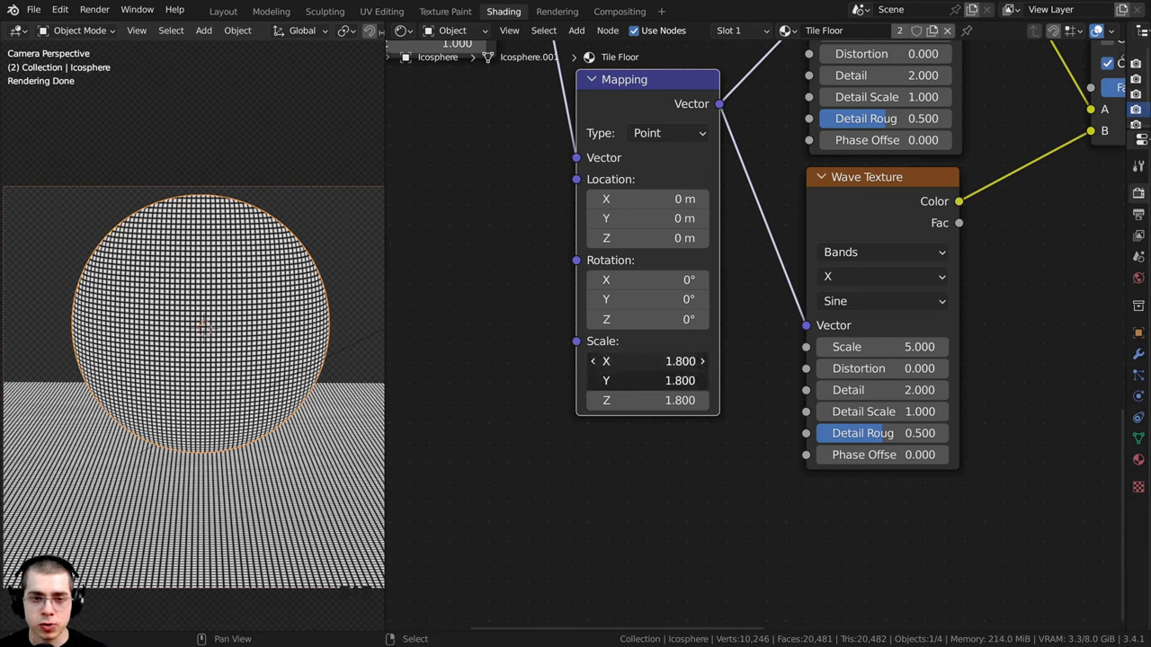
left_click(652, 361)
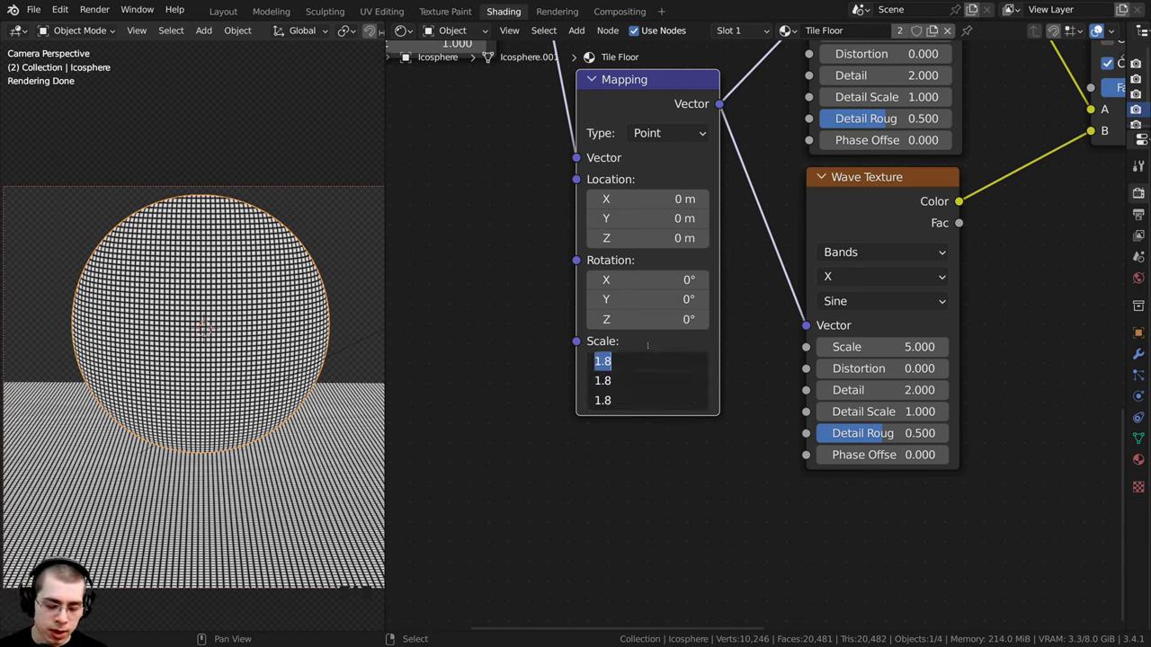
type(".17")
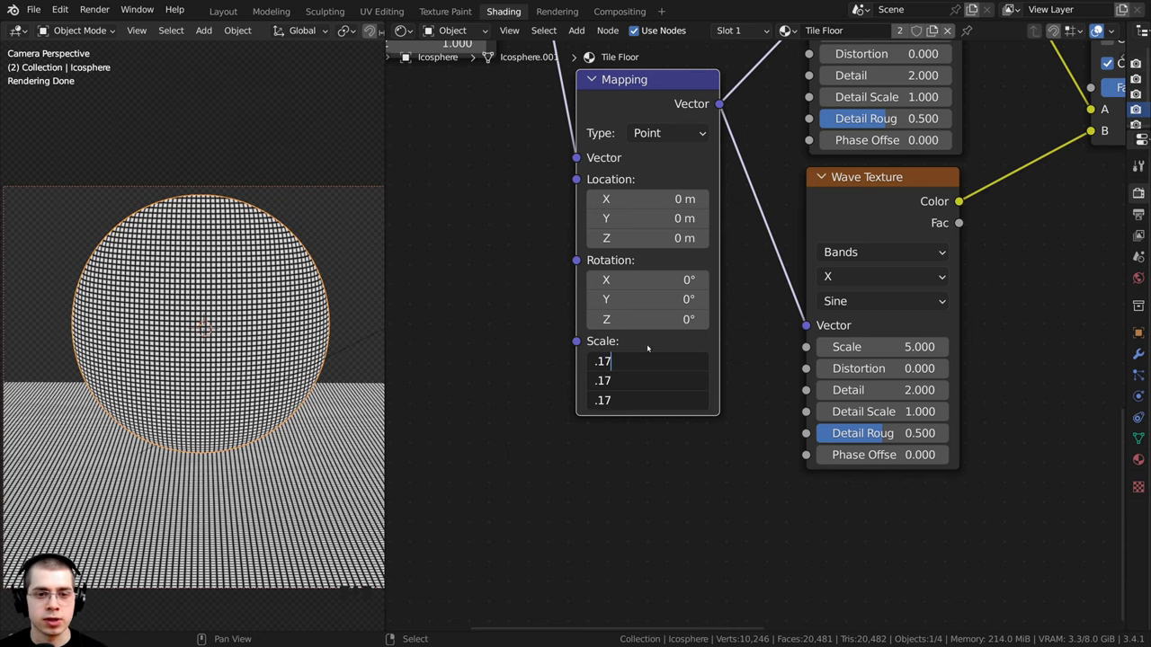
key("Return")
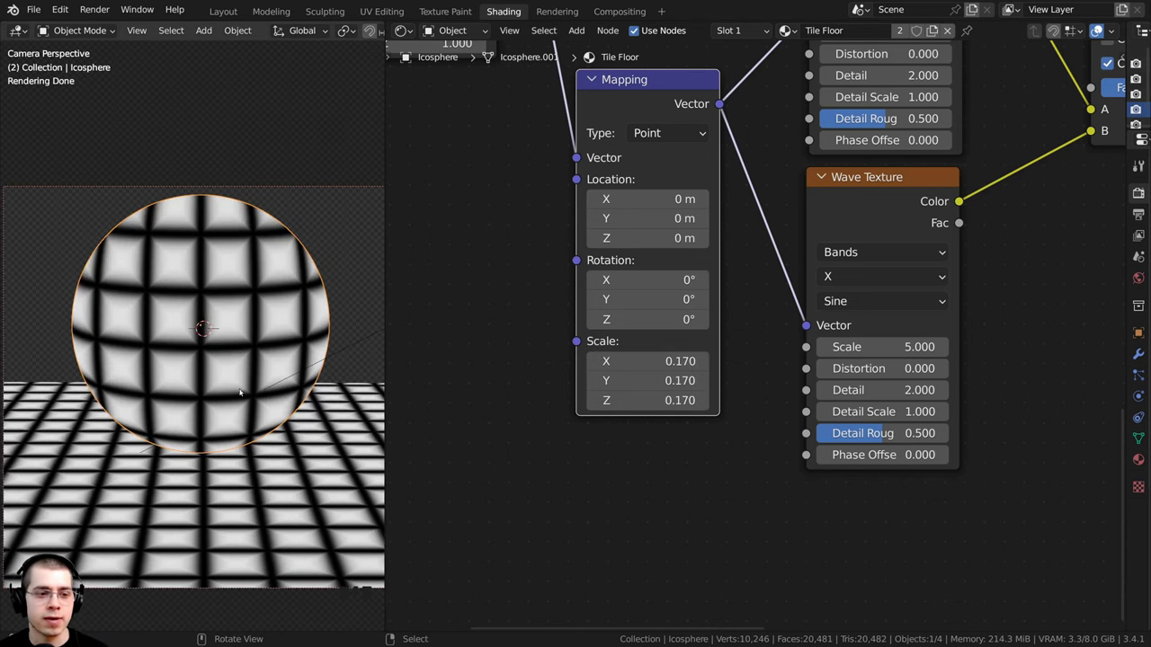
Move the Darken node closer to the Wave Textures and connect its Result to the Principled BSDF's Normal input
scroll(240, 392, "down", 1)
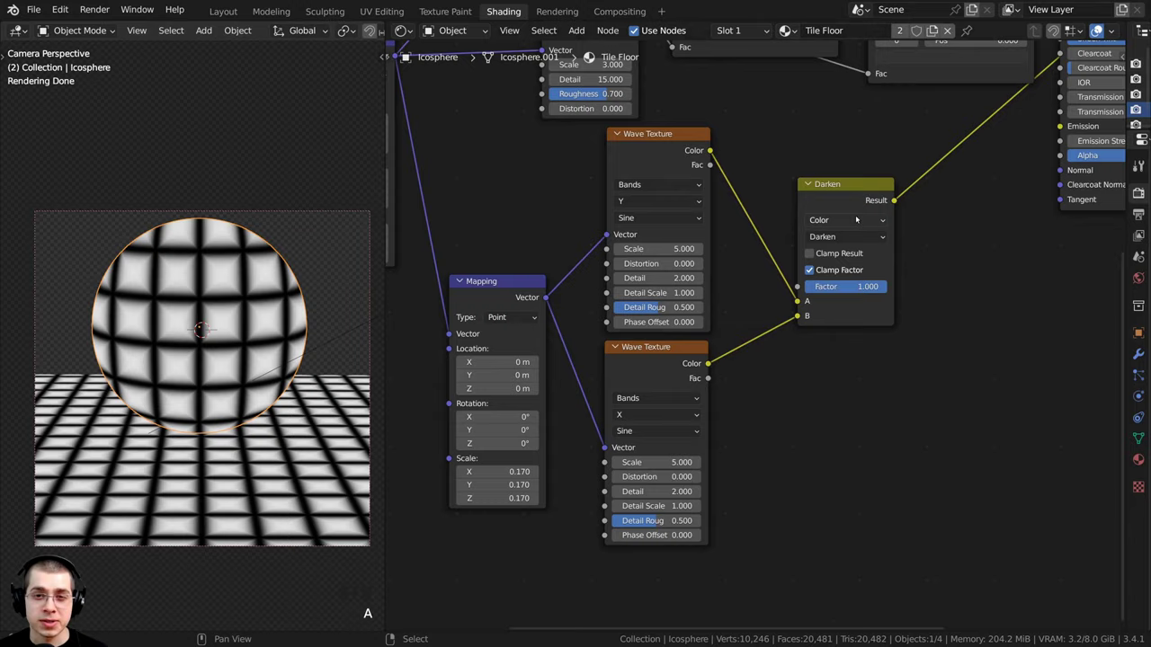
middle_click_drag(813, 221, 724, 247)
scroll(723, 247, "up", 1)
left_click_drag(742, 225, 713, 219)
scroll(711, 260, "down", 1)
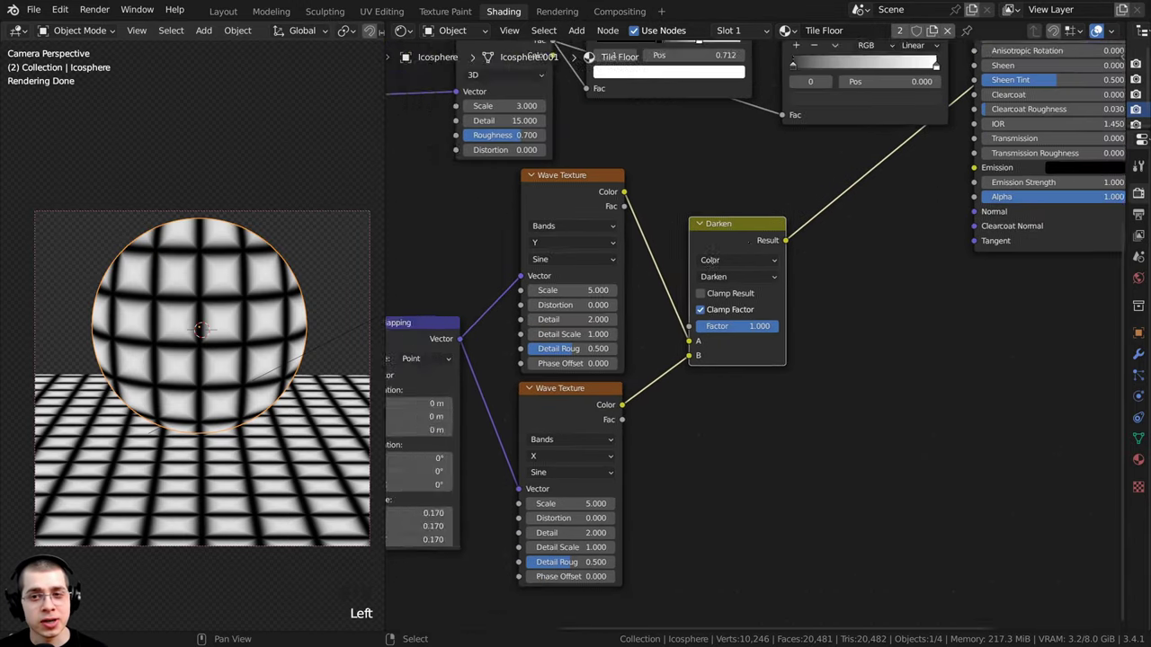
middle_click_drag(810, 231, 716, 301)
scroll(681, 307, "down", 1)
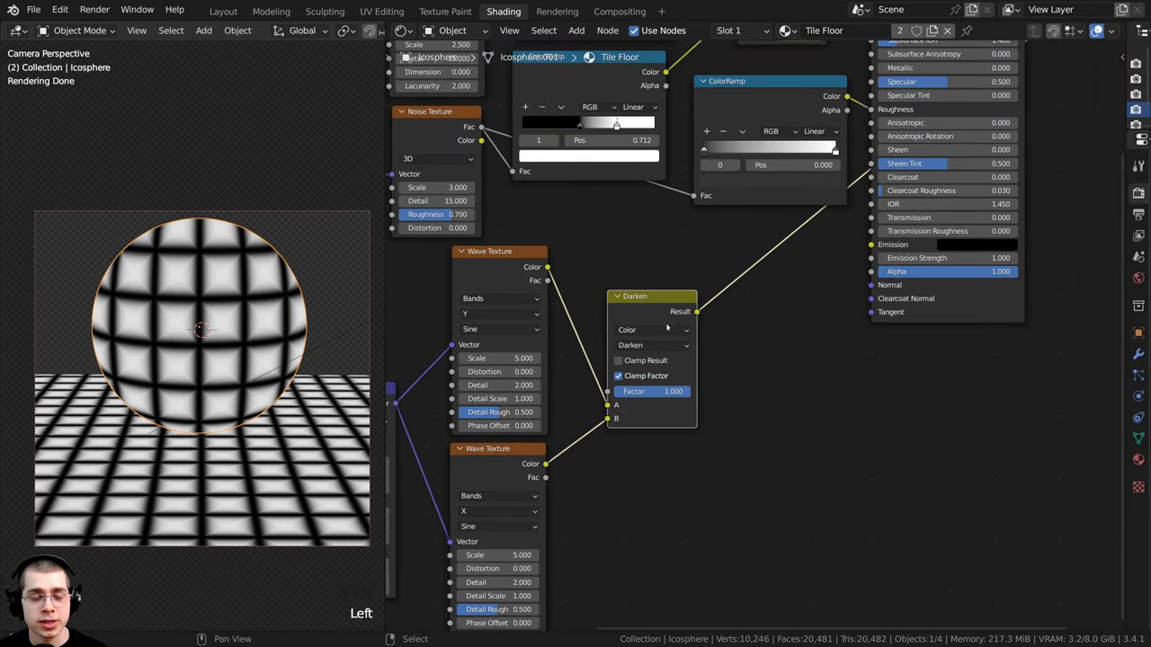
scroll(681, 306, "up", 2)
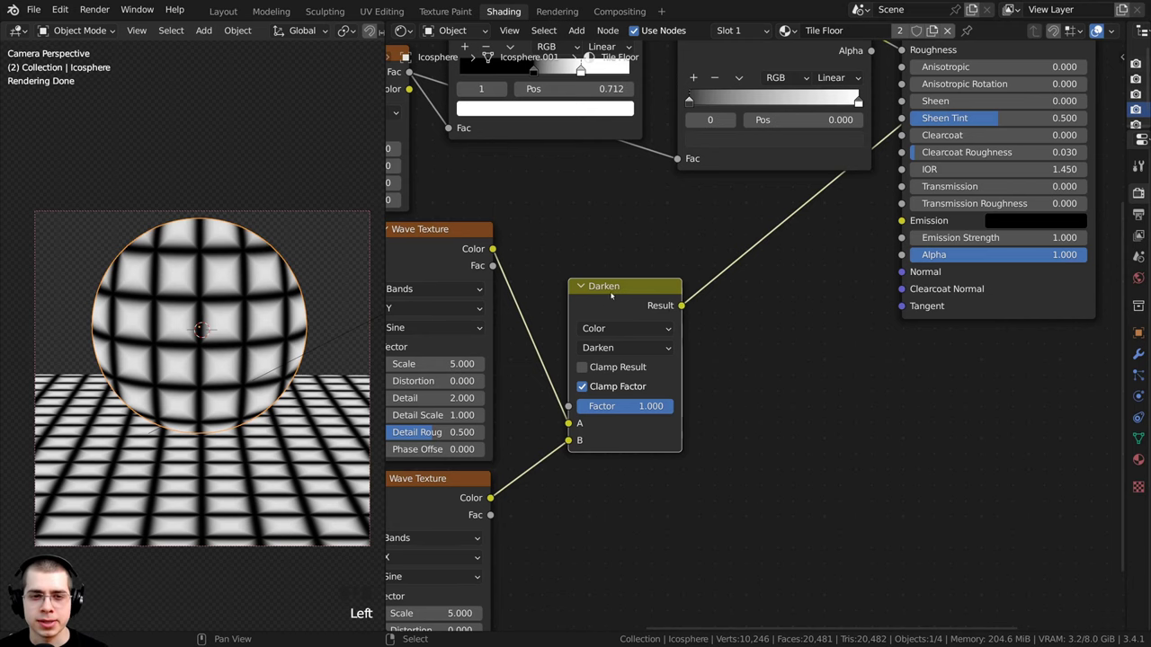
left_click_drag(682, 306, 902, 272)
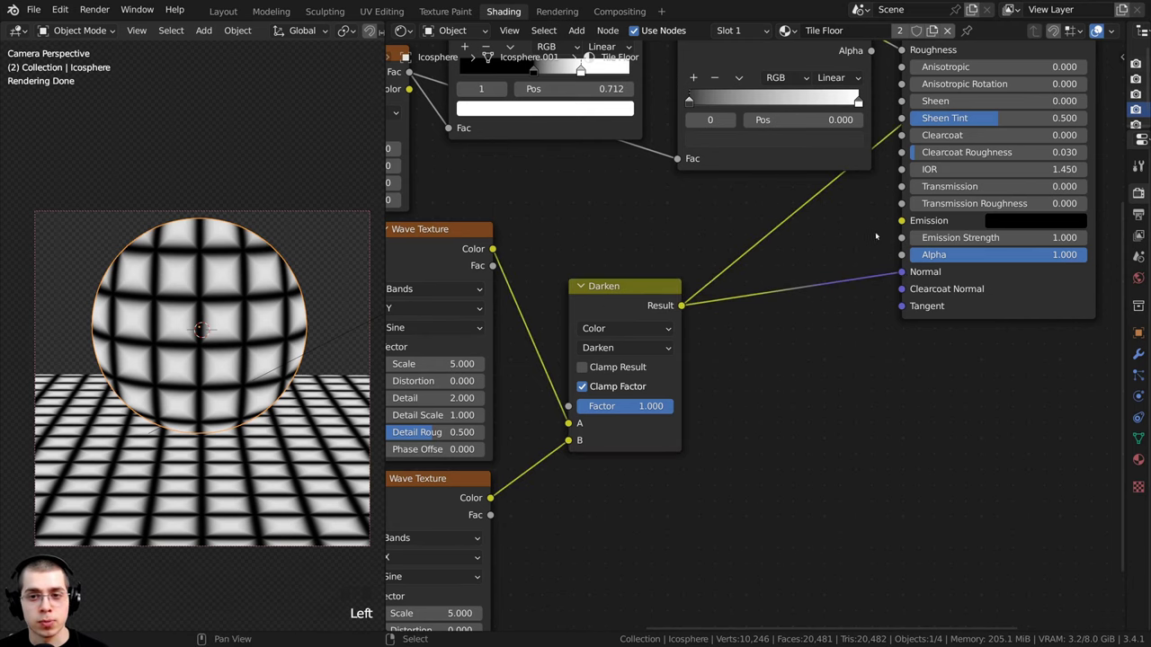
Send the Principled BSDF back to the material output and inspect the shaded sphere up close
scroll(898, 114, "down", 3)
middle_click_drag(897, 115, 798, 351)
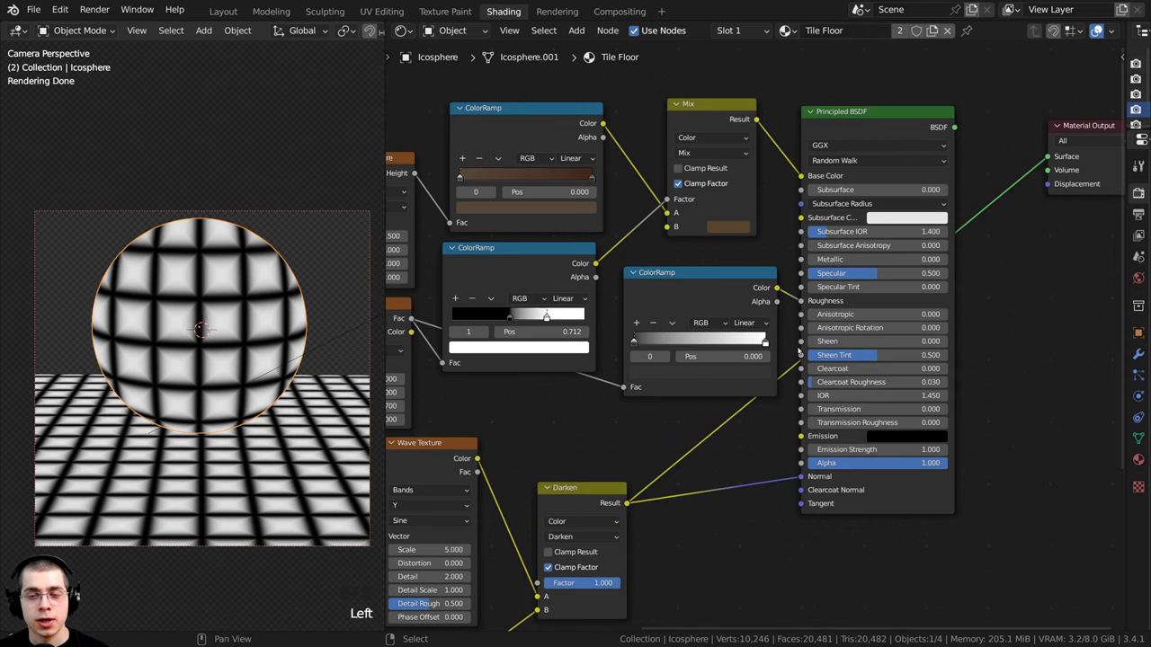
left_click(869, 130, "ctrl+shift")
middle_click_drag(733, 438, 760, 325)
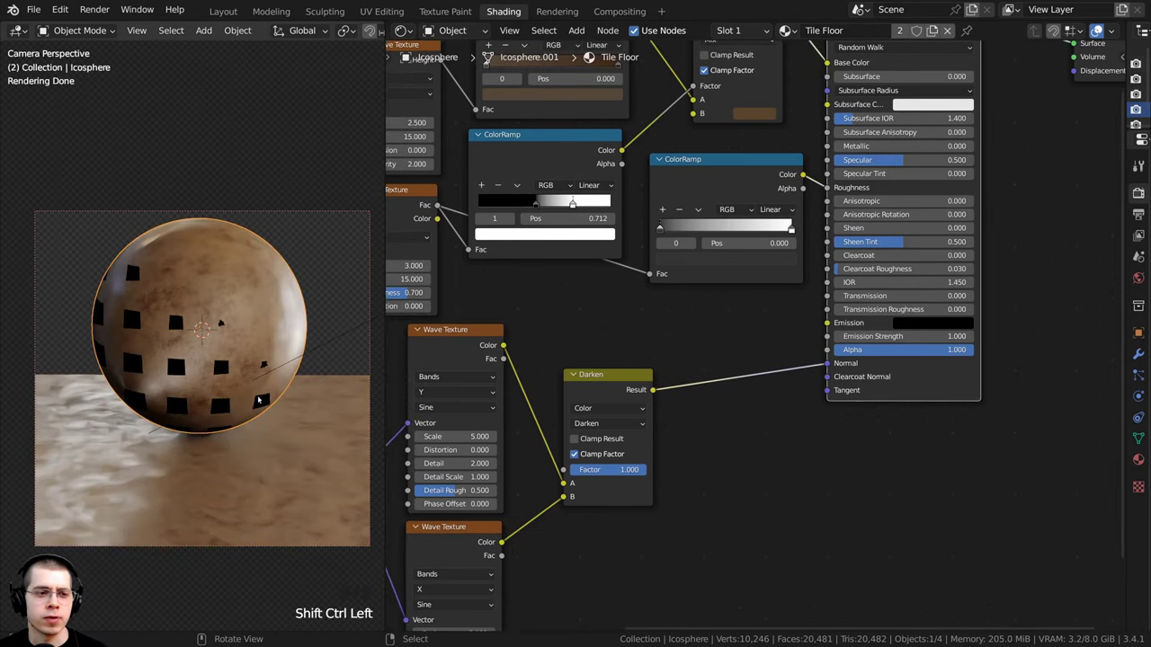
scroll(216, 332, "up", 3)
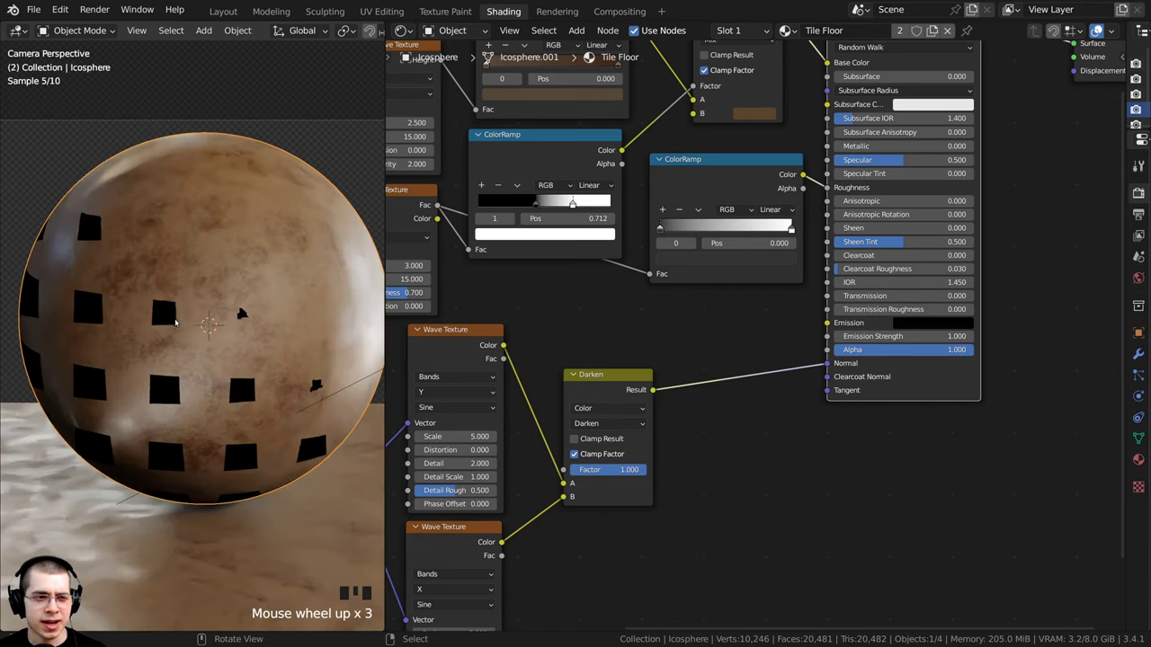
scroll(632, 364, "up", 2)
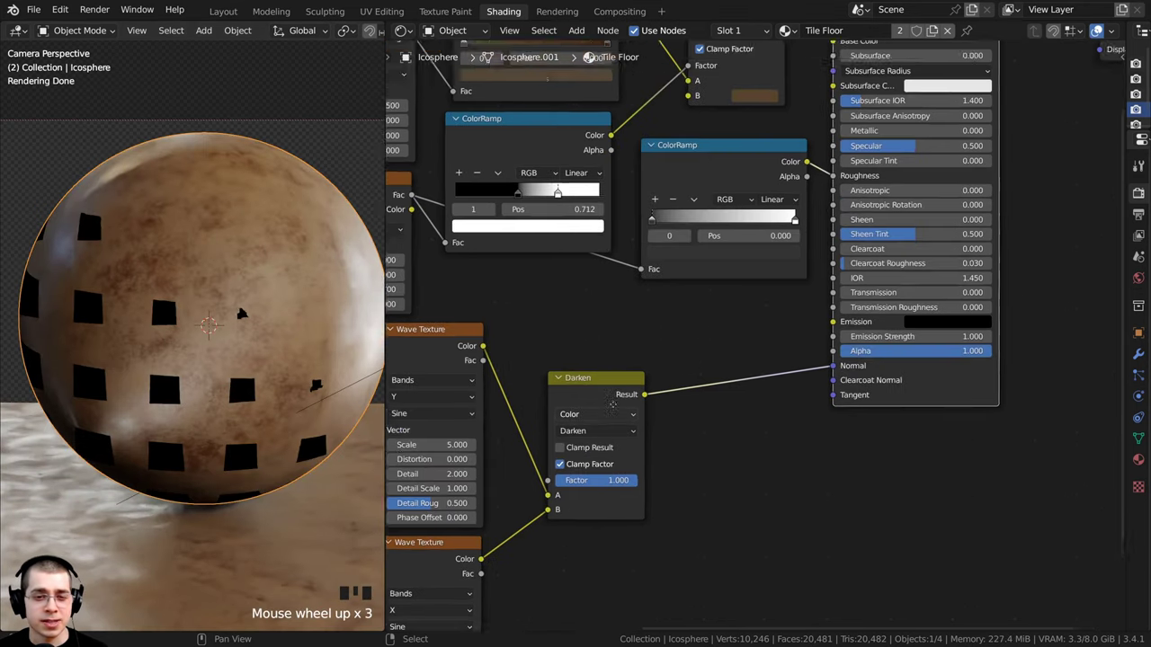
Insert a Bump node on the link between the Darken node's Result and the Principled BSDF's Normal input
left_click_drag(637, 360, 857, 327)
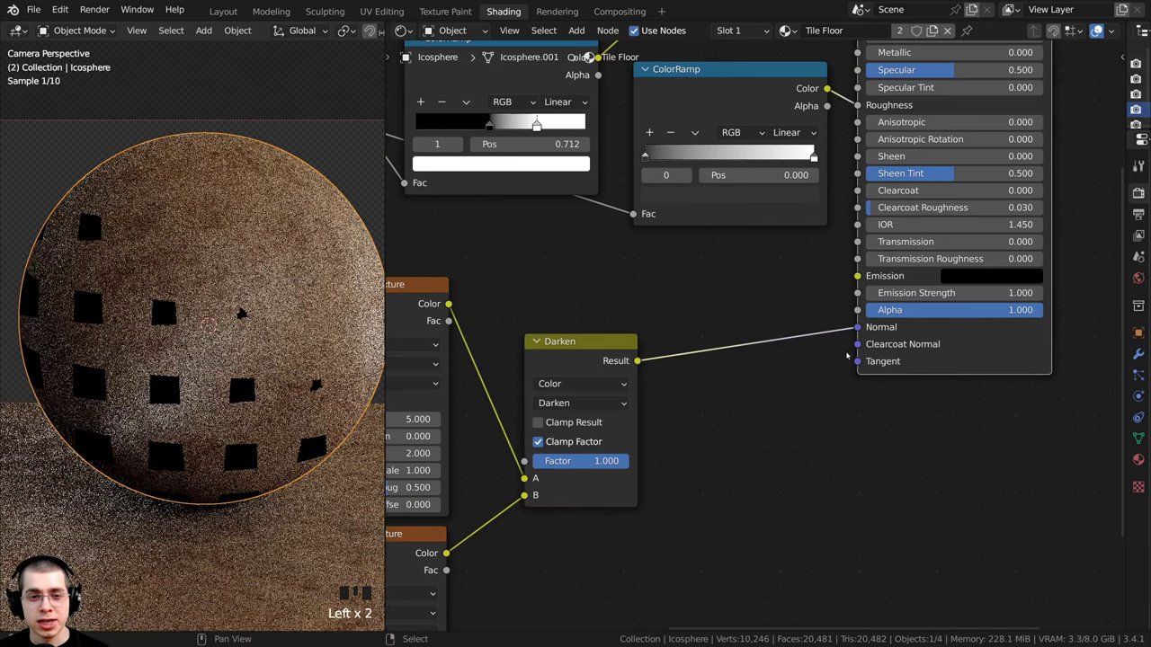
left_click(577, 352)
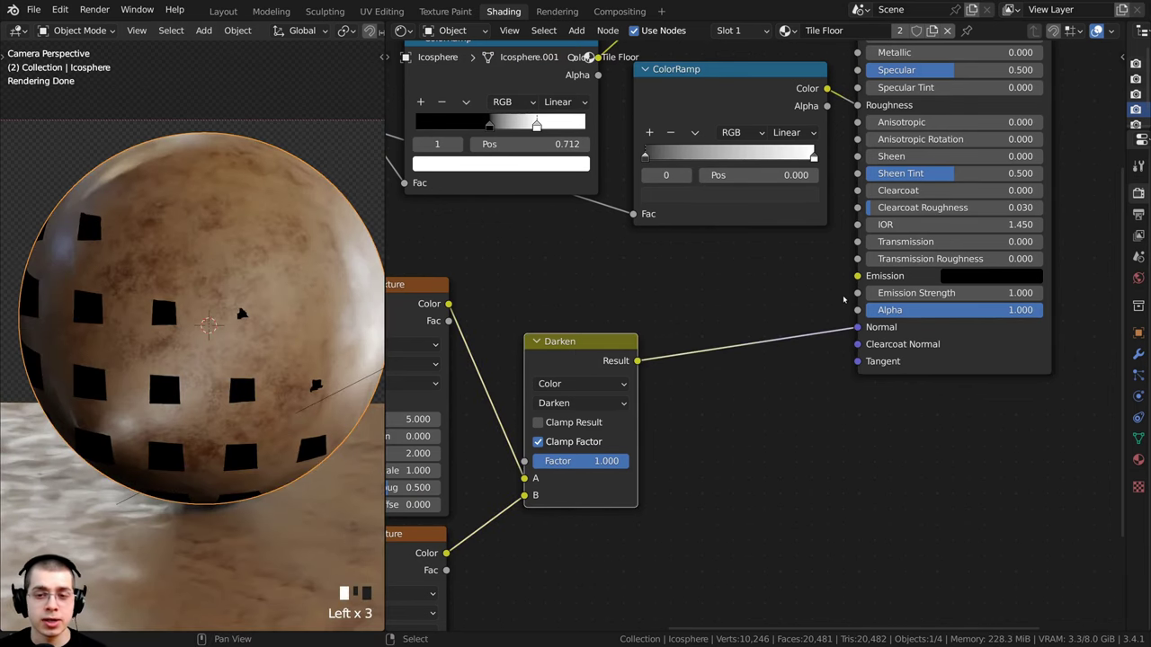
scroll(843, 299, "down", 3)
scroll(739, 333, "up", 3)
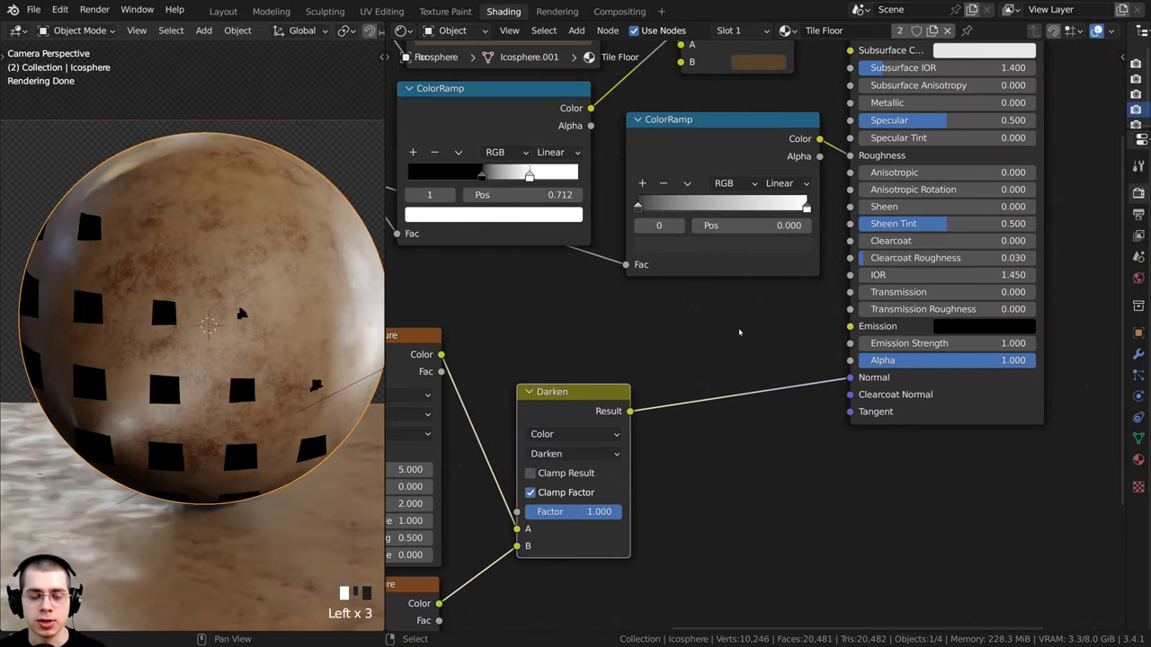
key("shift+a")
left_click(739, 329)
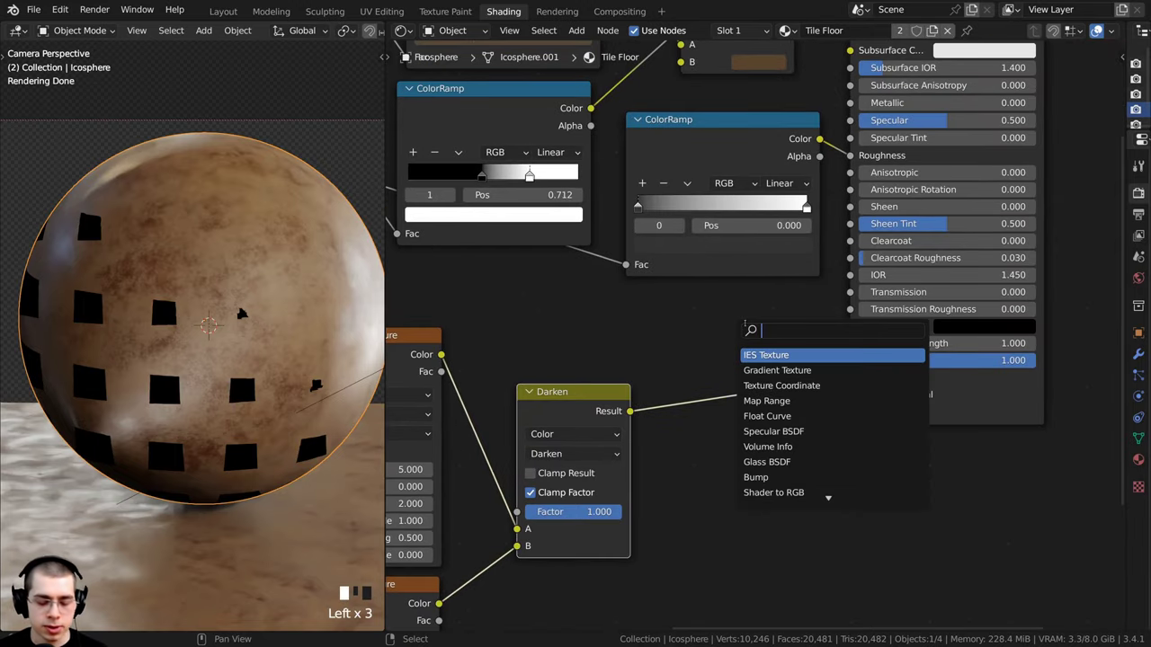
type("bump")
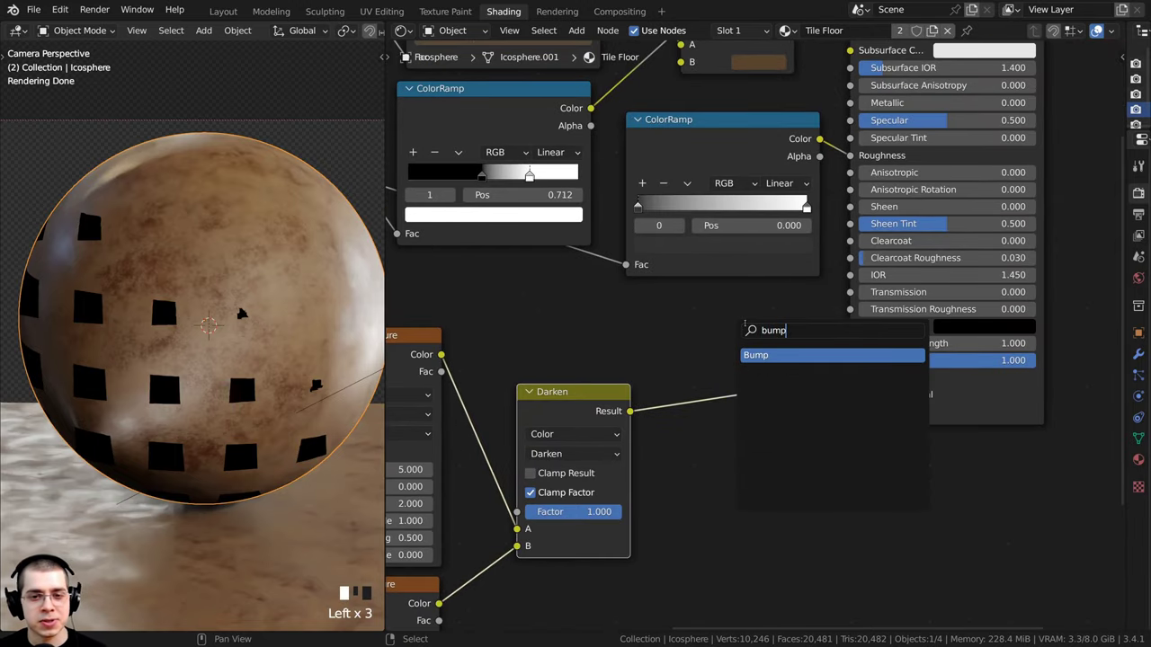
key("Return")
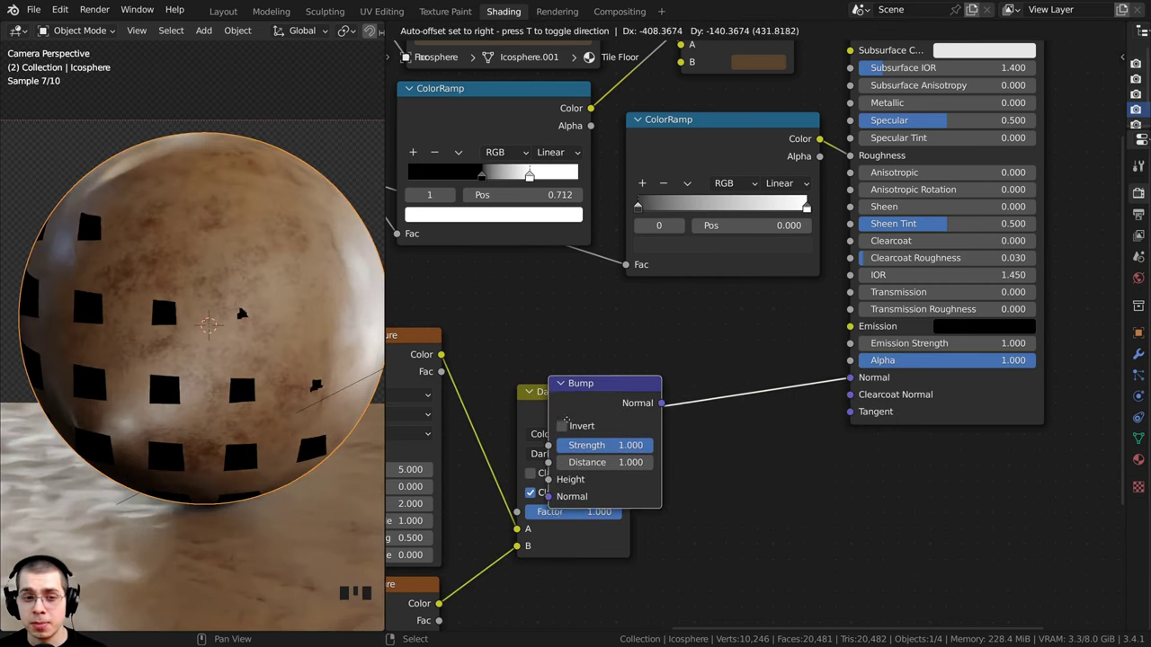
left_click(761, 395)
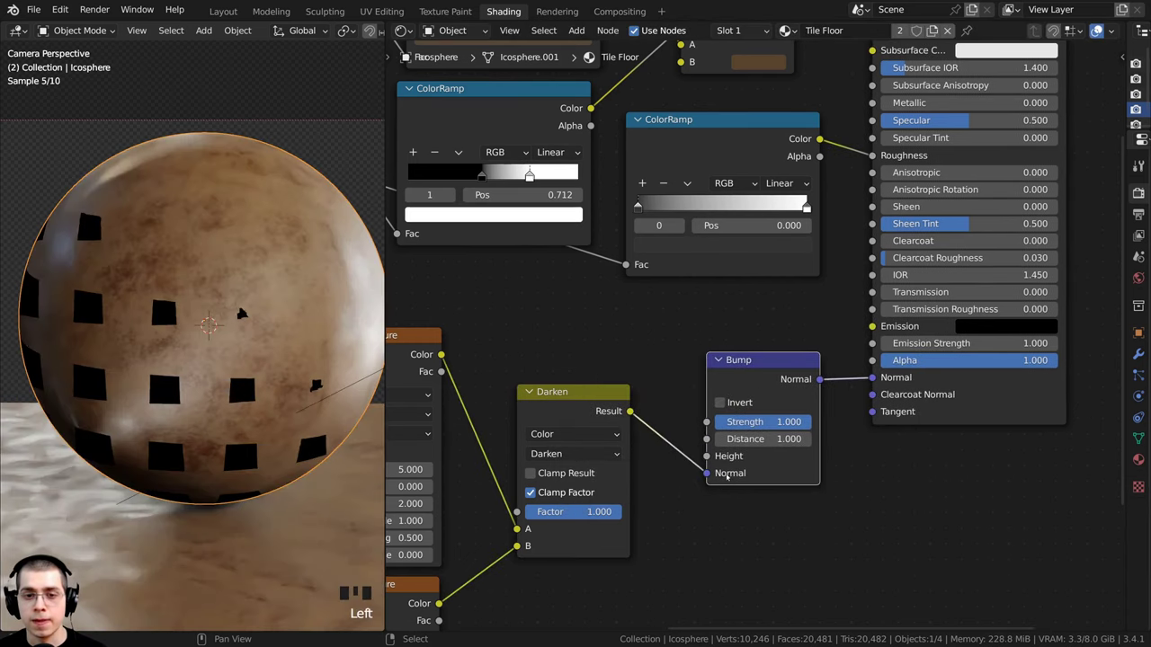
middle_click_drag(738, 470, 758, 433)
scroll(758, 433, "up", 2)
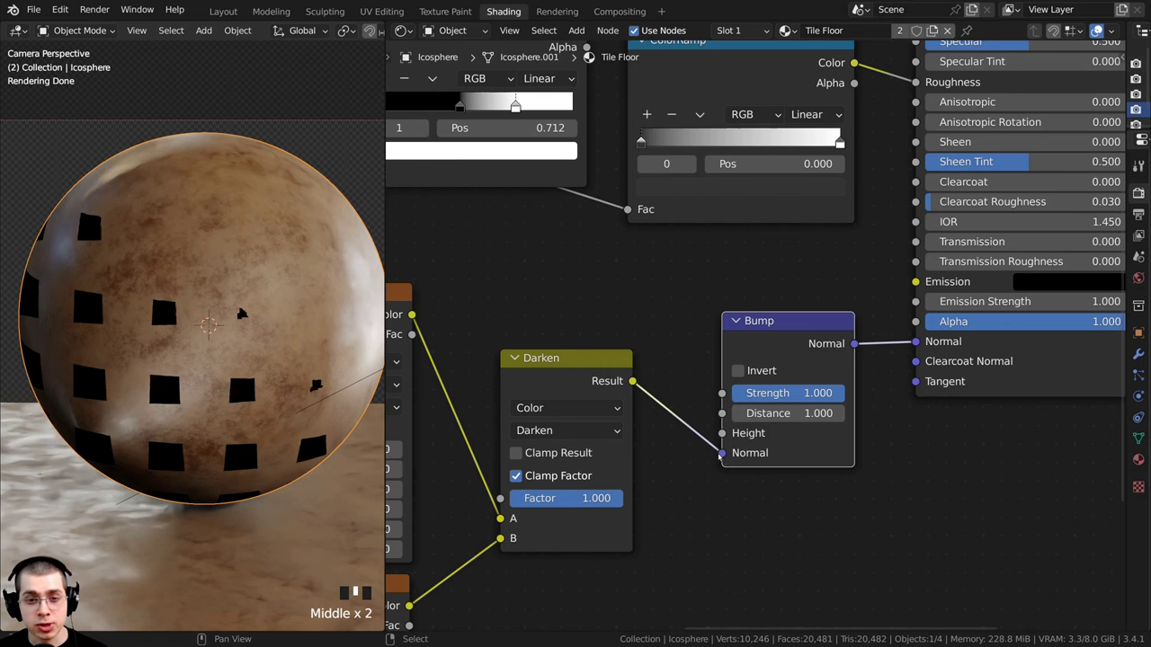
Reroute the Darken node's Result from the Bump node's Normal input to its Height input and inspect the sphere's relief up close
left_click_drag(721, 453, 721, 434)
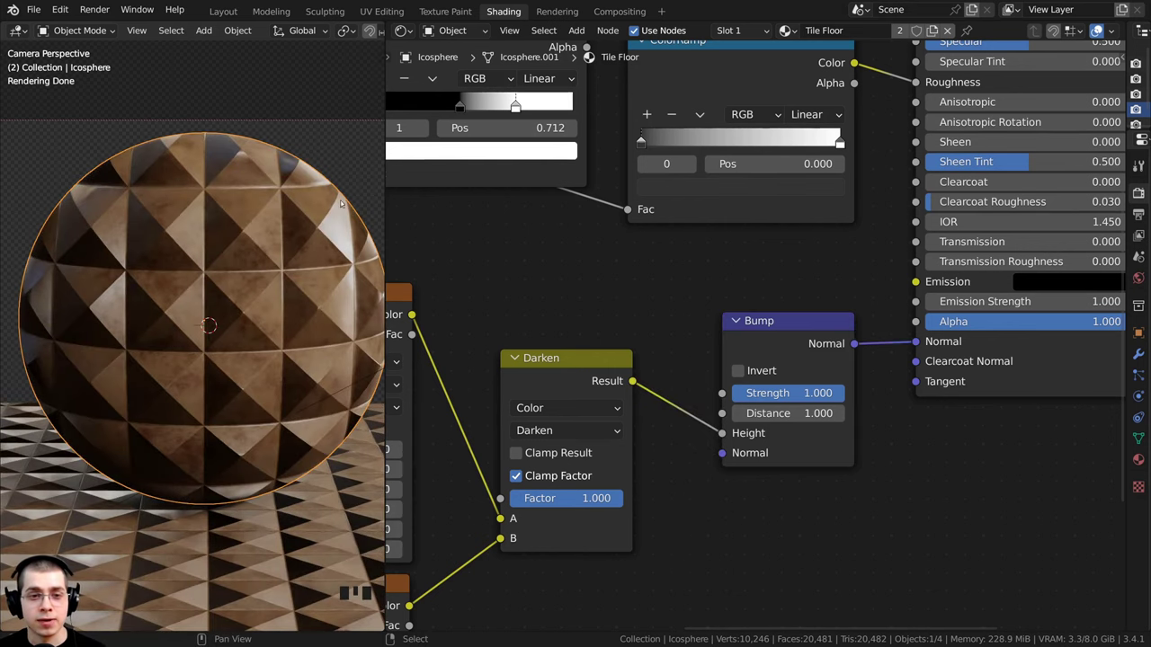
scroll(341, 203, "down", 2)
scroll(245, 294, "up", 3)
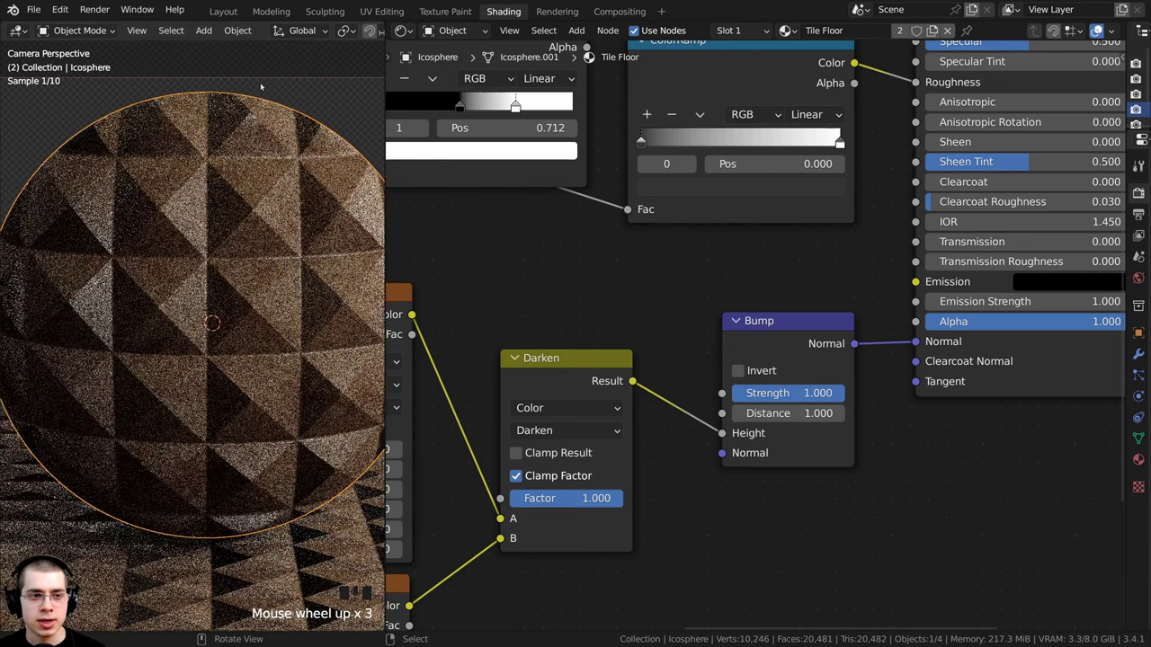
middle_click_drag(265, 311, 237, 311, "shift")
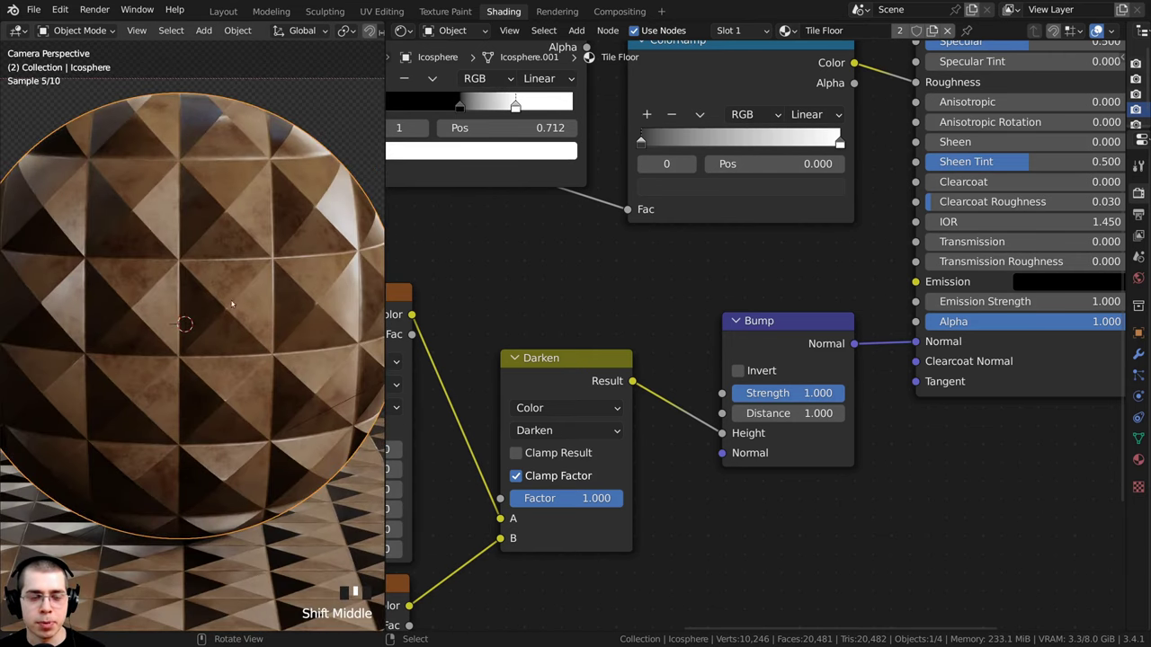
middle_click_drag(845, 572, 848, 549)
scroll(155, 265, "up", 2)
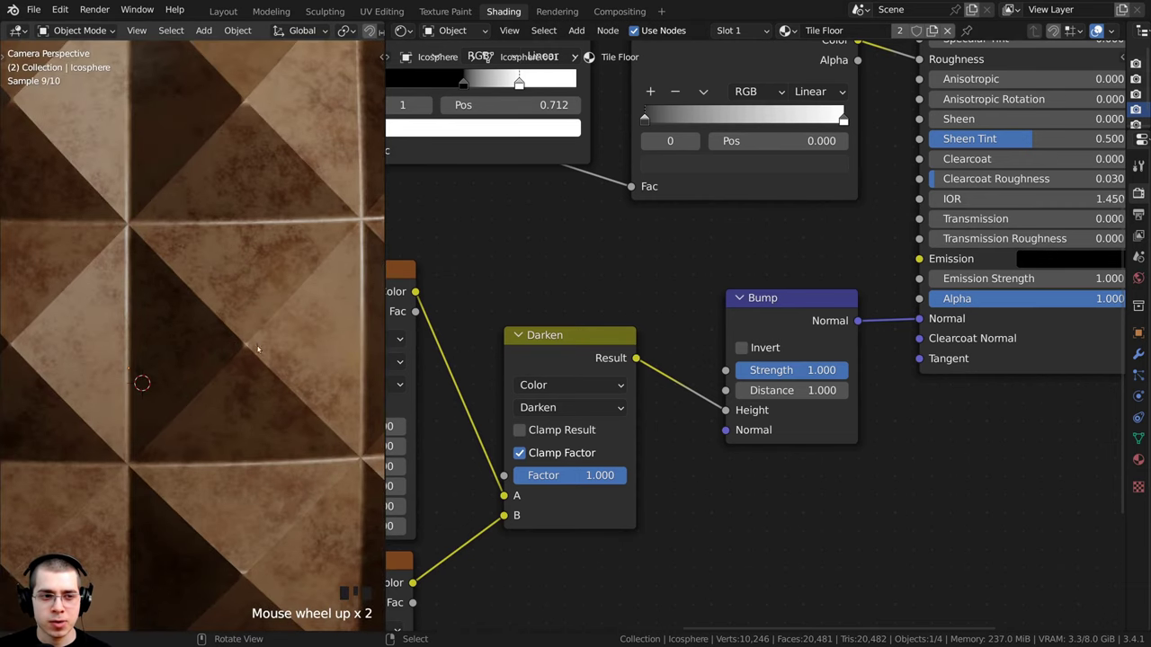
scroll(186, 256, "up", 2)
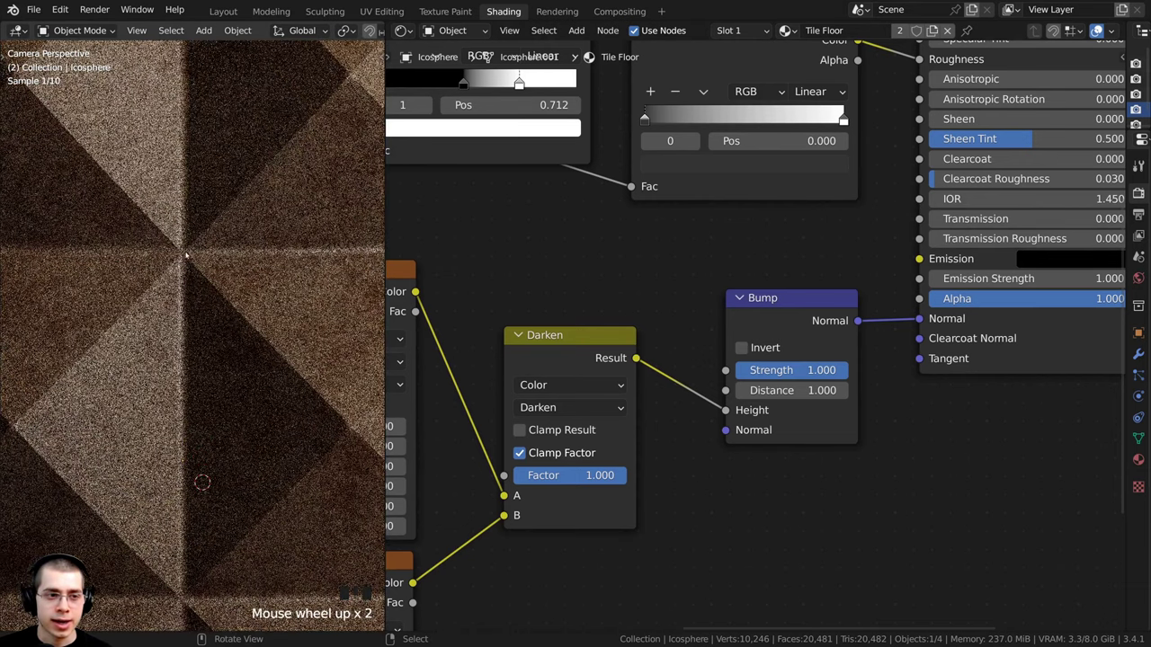
scroll(203, 336, "down", 4)
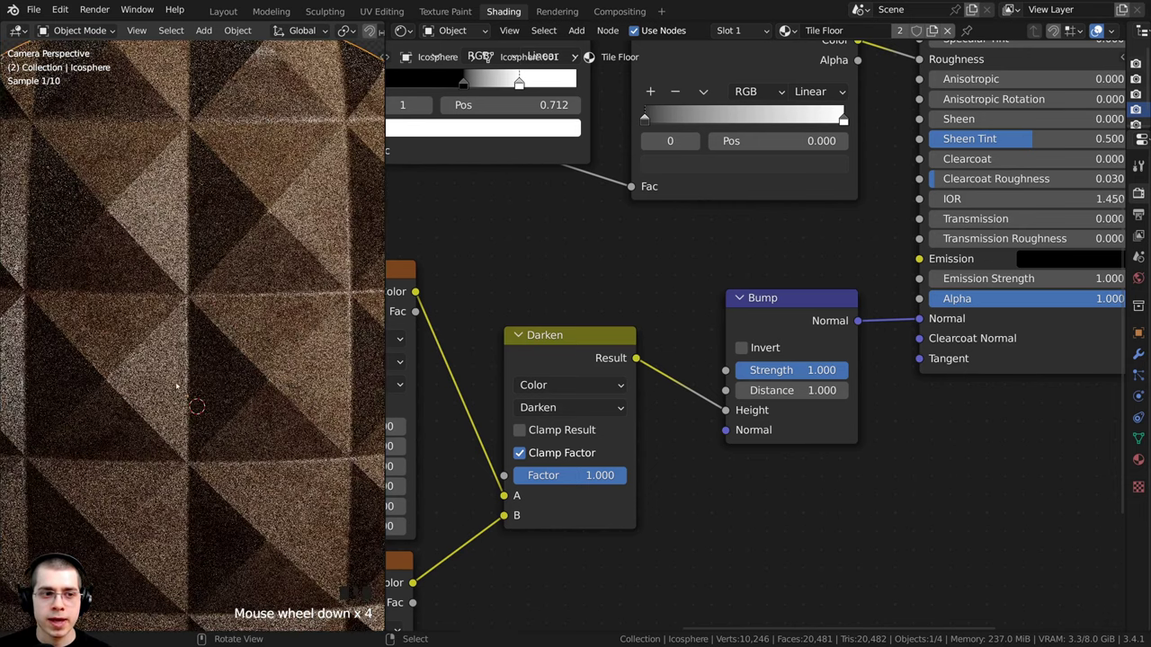
scroll(647, 314, "down", 2)
Insert a Map Range node on the link between the Darken node's Result and the Bump node's Height input
middle_click_drag(647, 313, 637, 306)
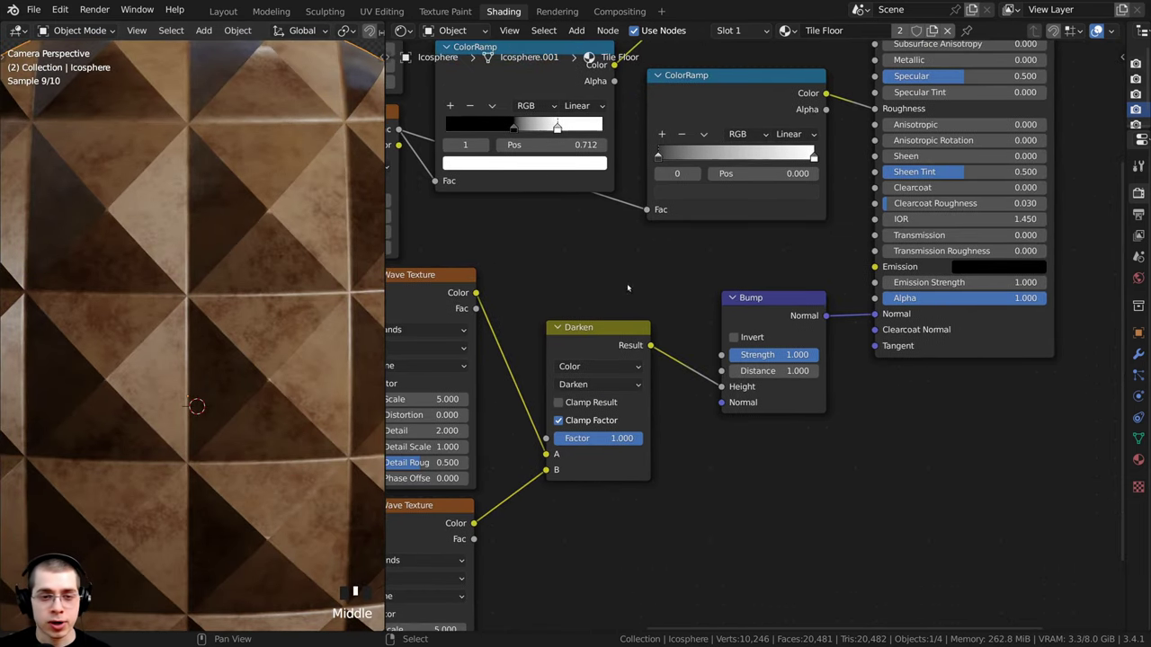
key("shift+a")
left_click(618, 285)
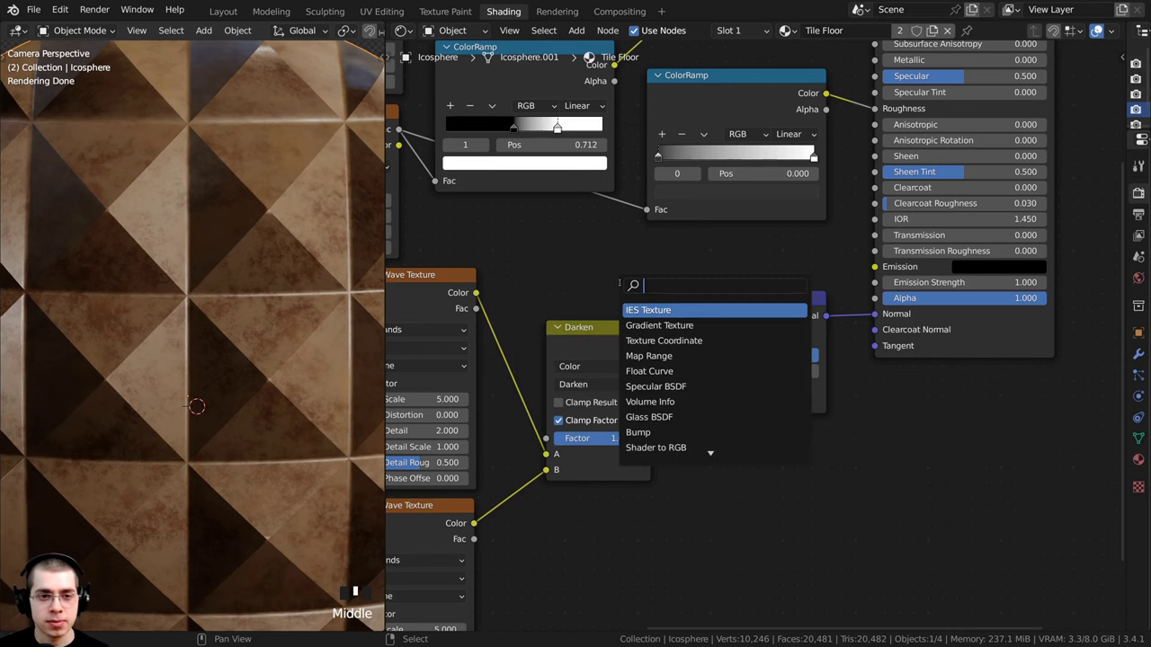
type("map")
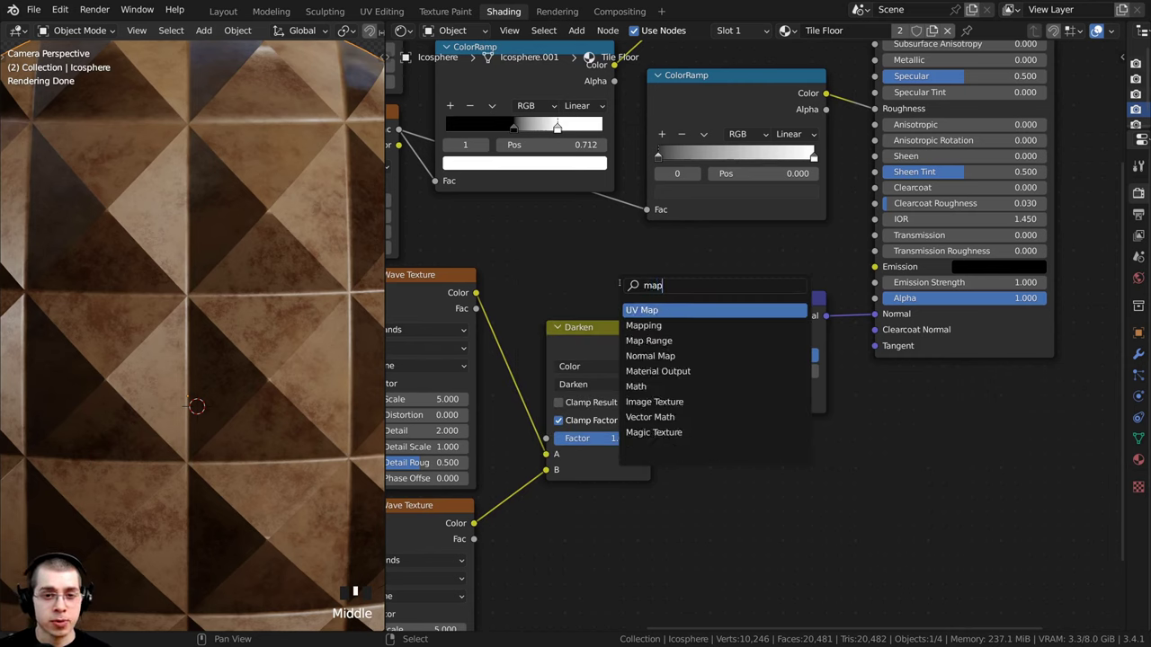
type(" ra")
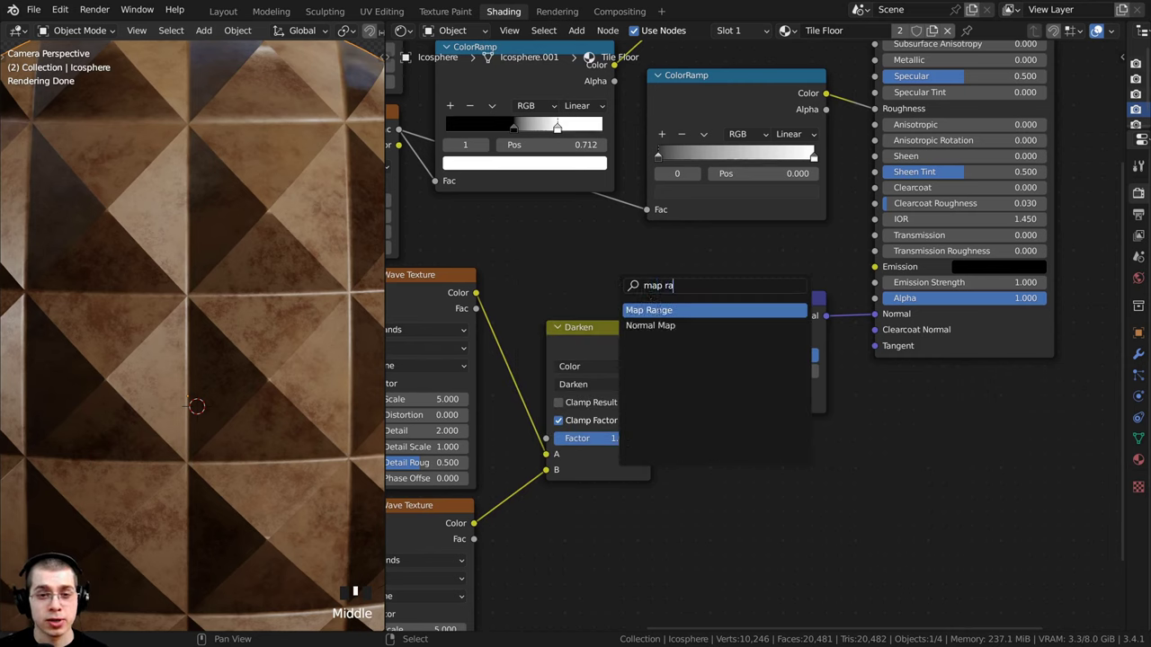
left_click(657, 309)
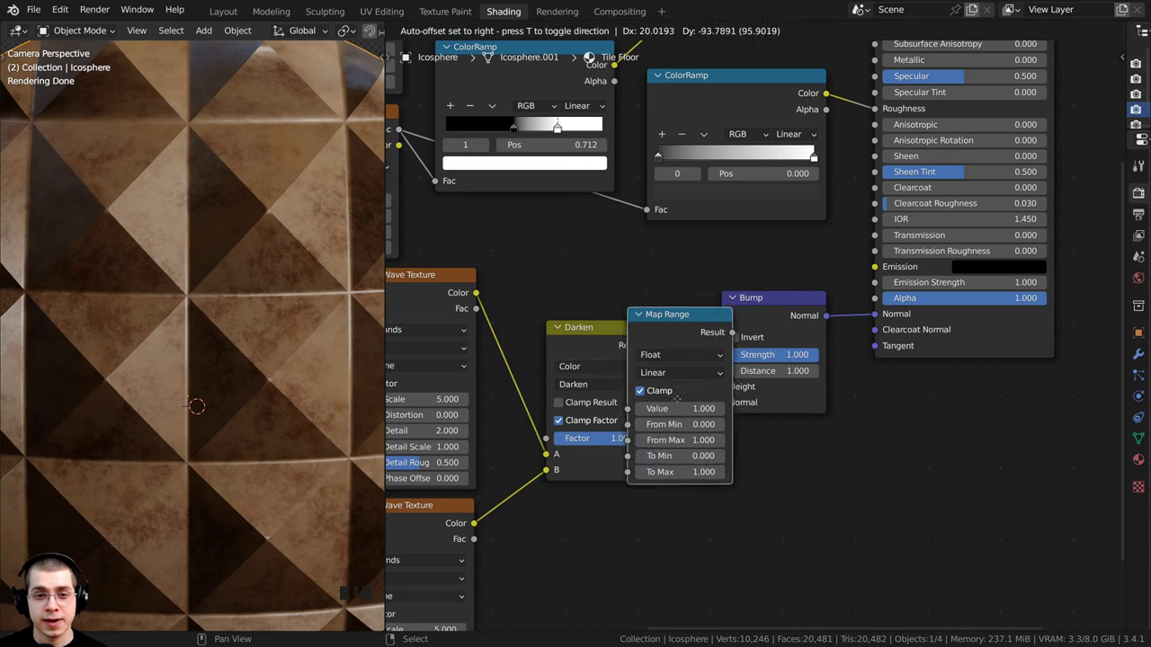
left_click(728, 337)
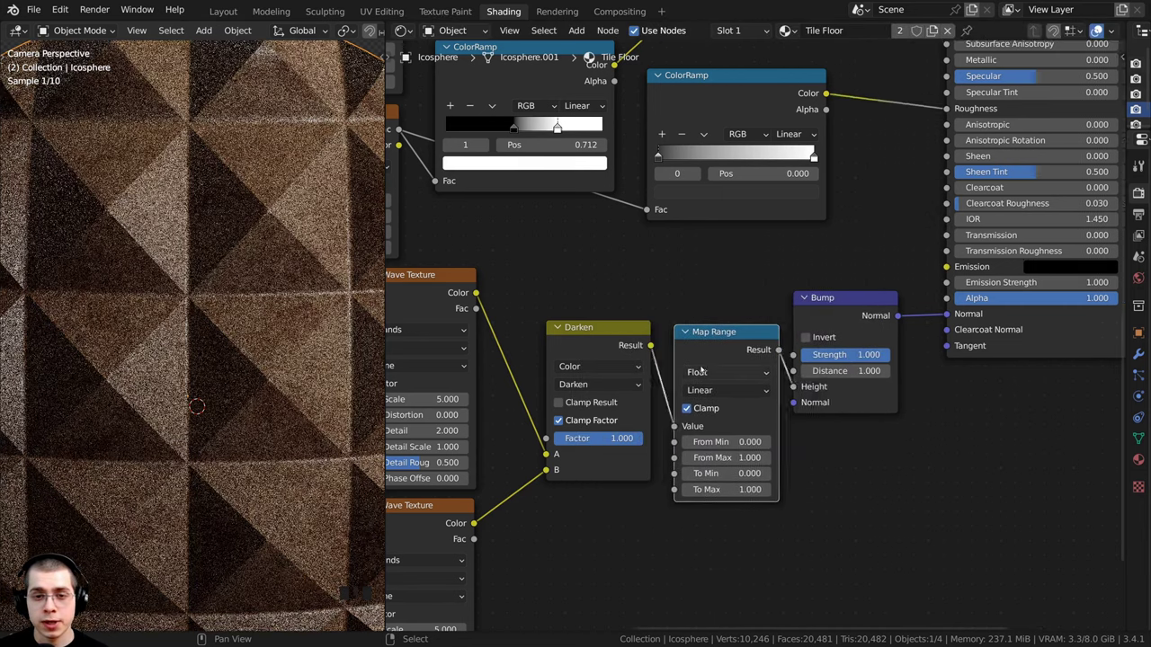
Preview the Map Range node's Result on the sphere and examine the tile gradient up close
scroll(729, 333, "up", 5)
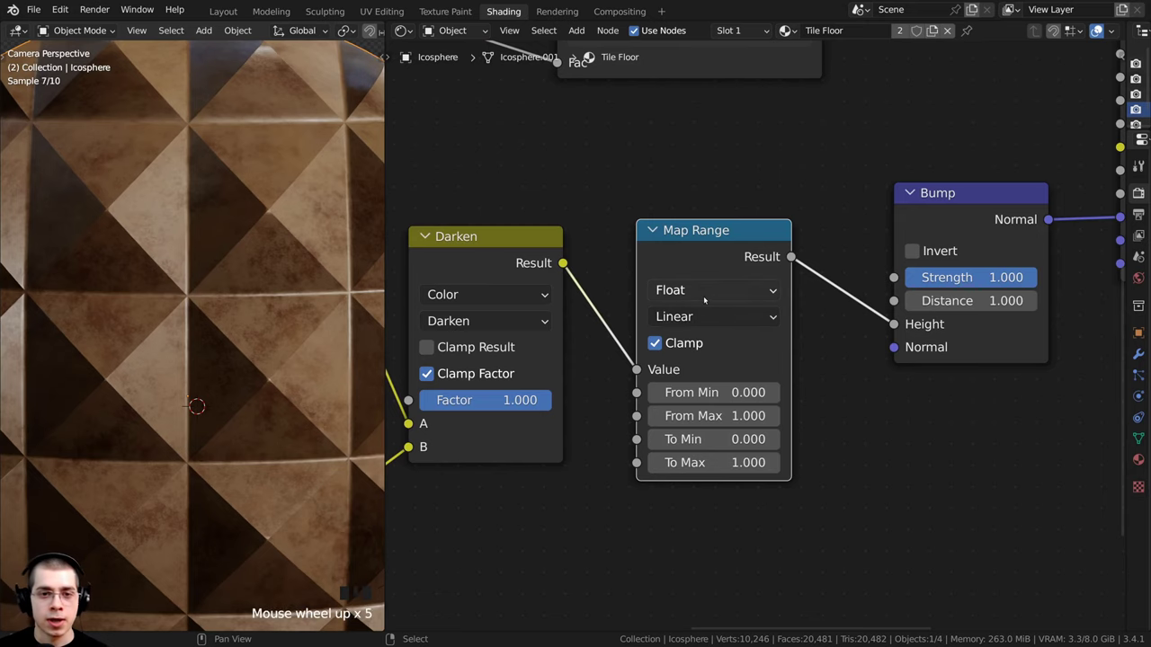
left_click(715, 248, "ctrl+shift")
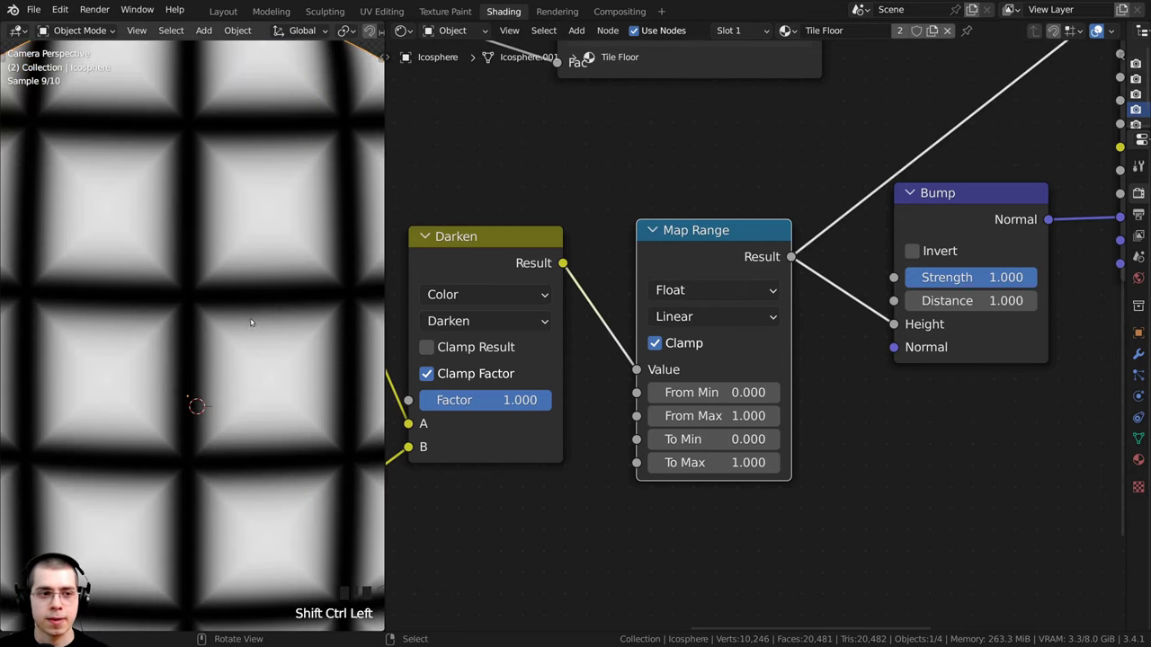
scroll(246, 338, "up", 5)
scroll(173, 310, "down", 1)
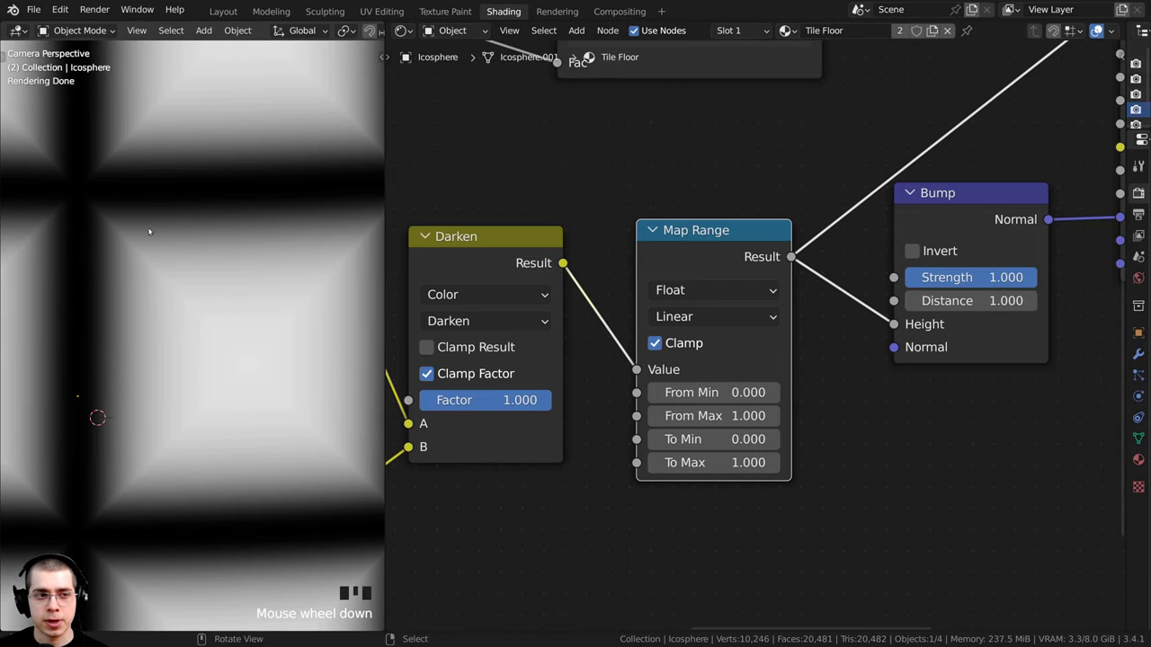
Widen the Map Range node and shift it slightly between the Darken and Bump nodes
middle_click_drag(573, 365, 570, 330)
scroll(691, 175, "up", 1)
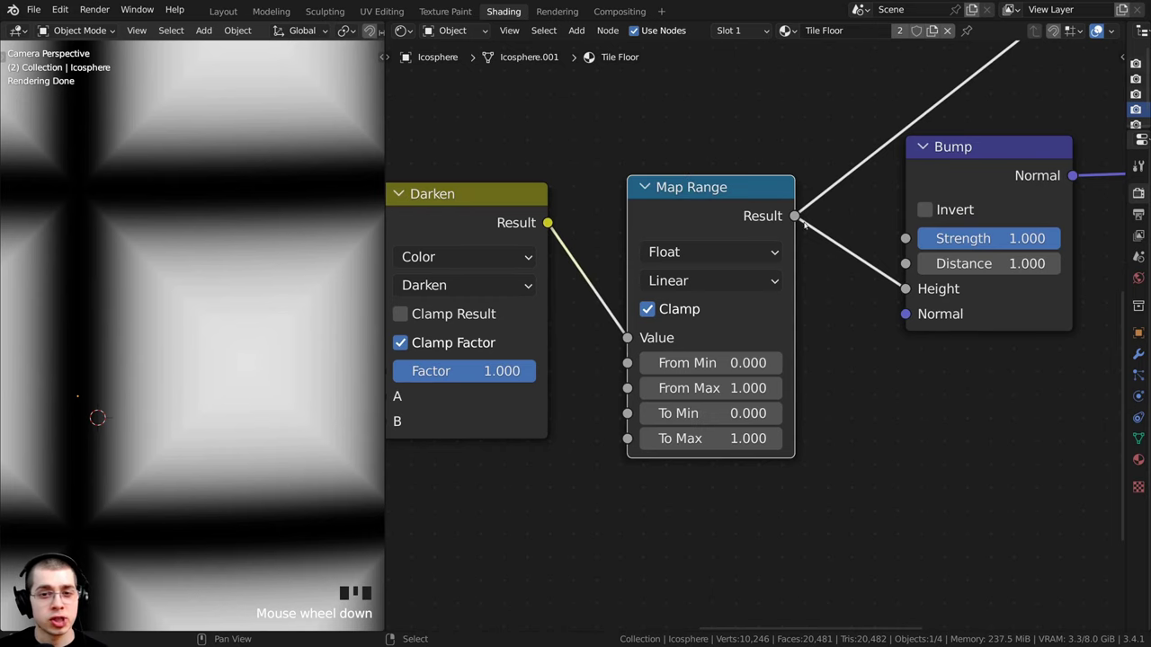
left_click(795, 185)
left_click_drag(794, 190, 838, 192)
left_click_drag(764, 187, 746, 178)
middle_click_drag(702, 354, 700, 328)
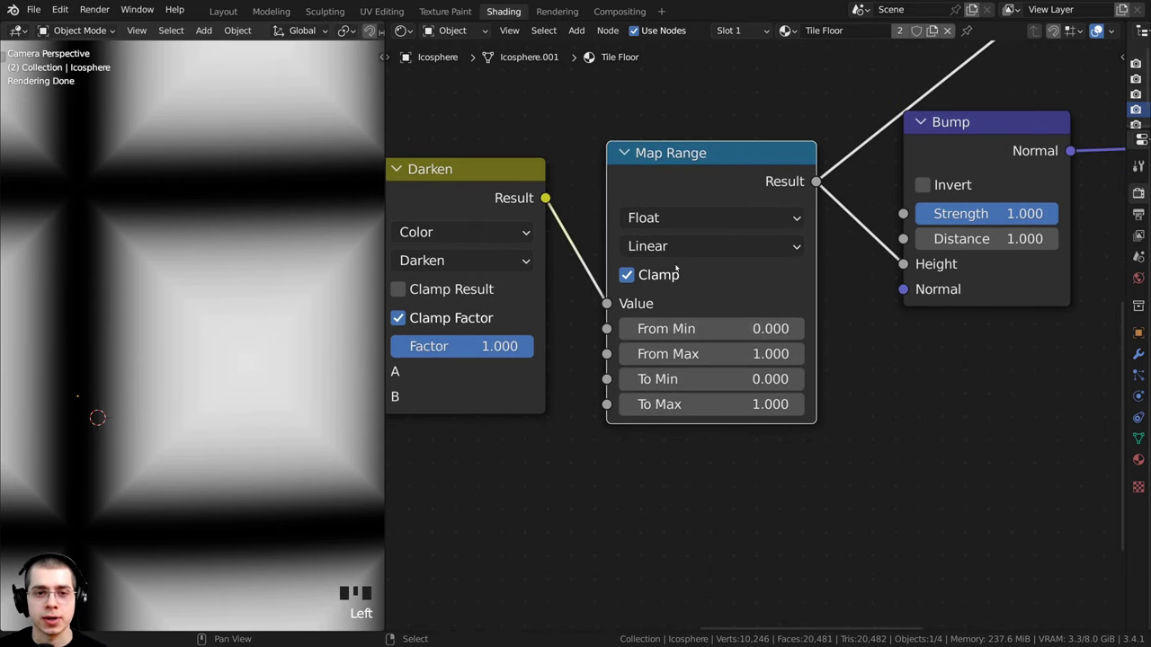
Set the Map Range node's From Max to 0.002 and check the grout lines on the sphere
left_click_drag(712, 357, 624, 357)
left_click(712, 353)
type(".002")
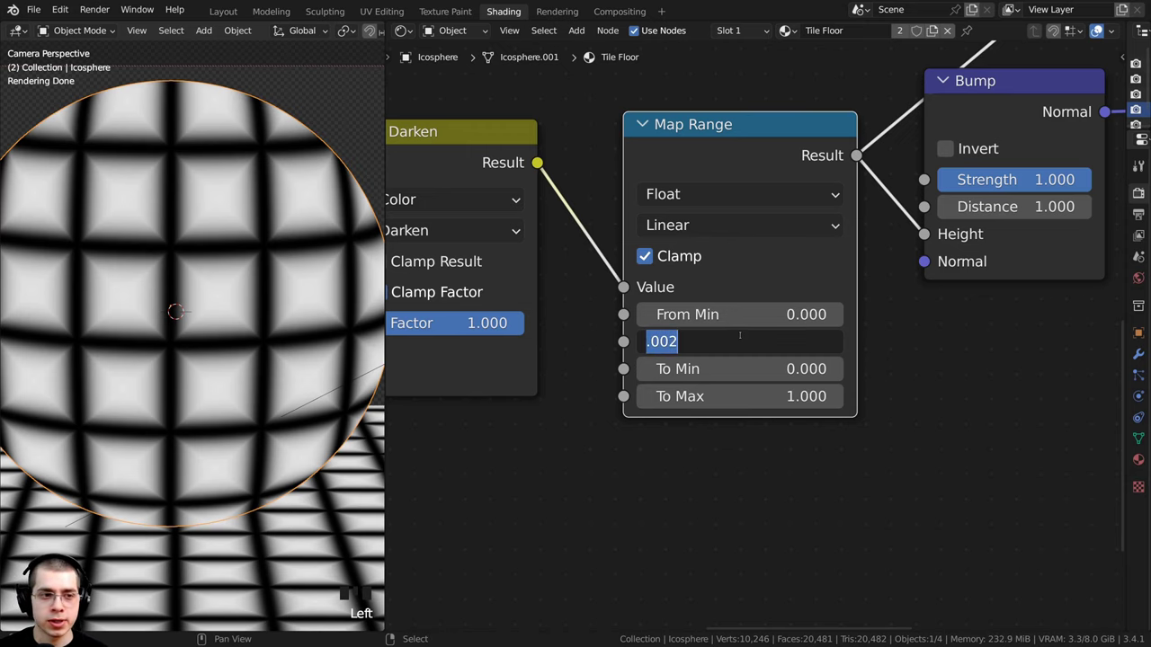
key("Return")
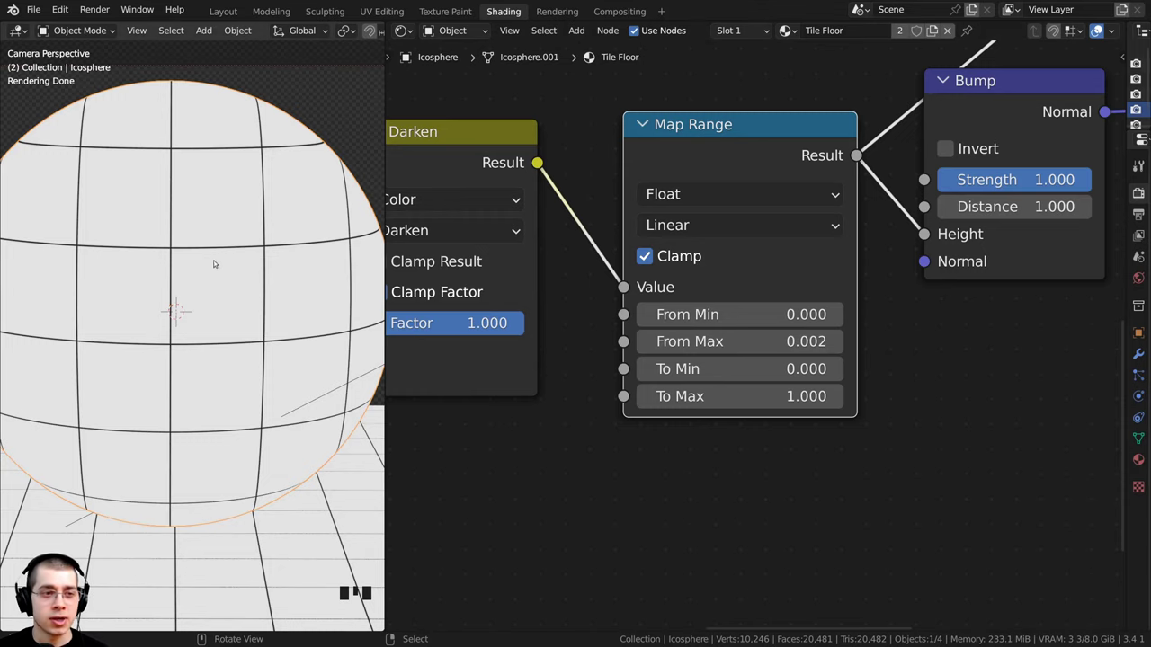
scroll(214, 264, "up", 3)
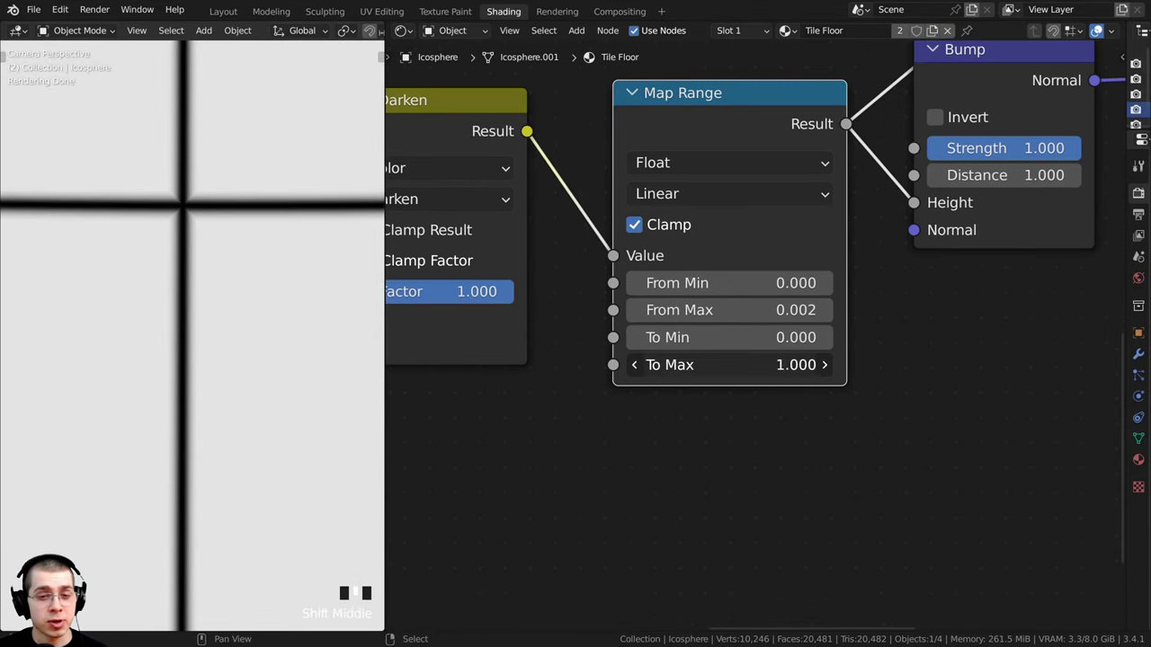
Try higher To Max values on the Map Range node and settle on 11
left_click_drag(729, 365, 788, 366)
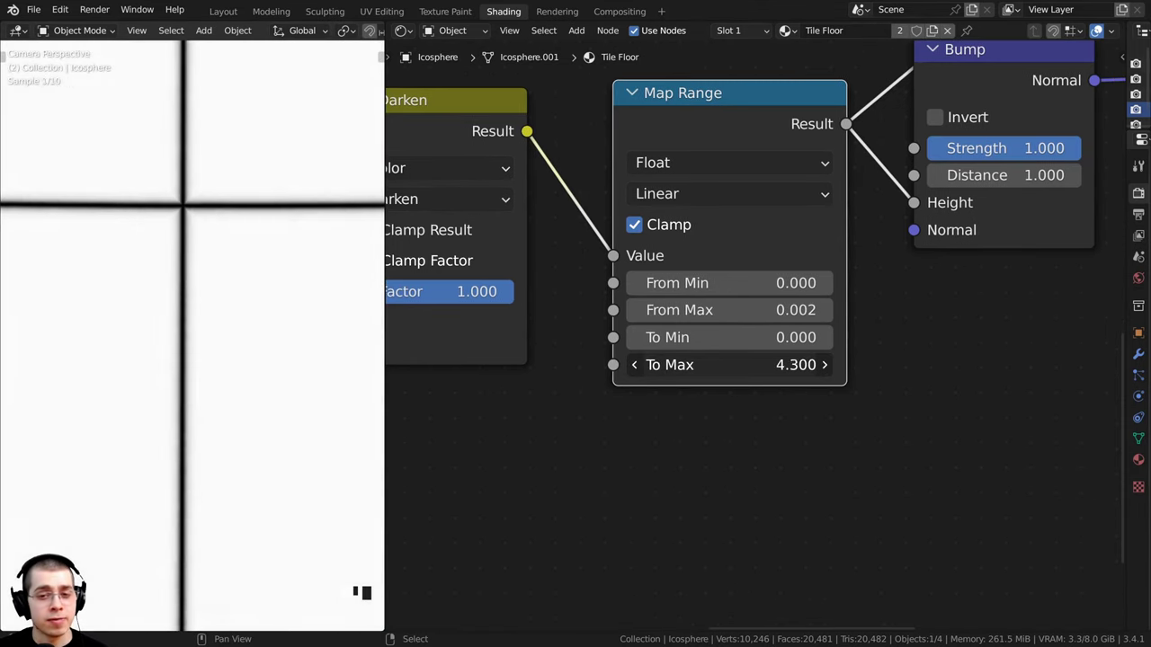
left_click_drag(875, 364, 1147, 365)
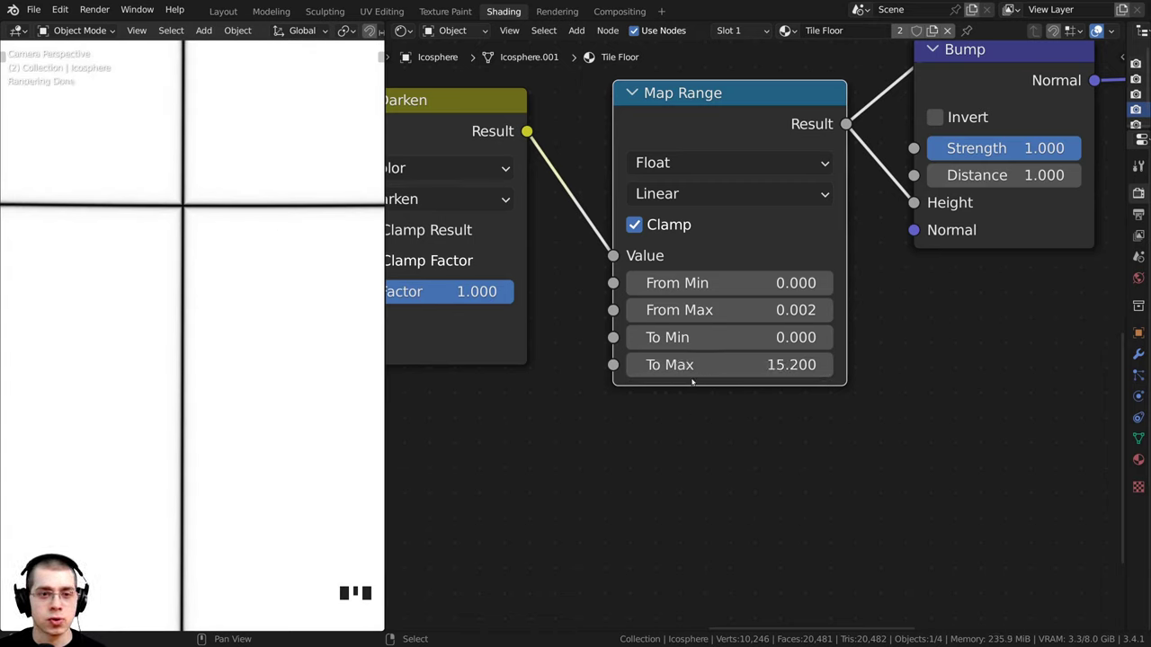
left_click(674, 364)
type("11")
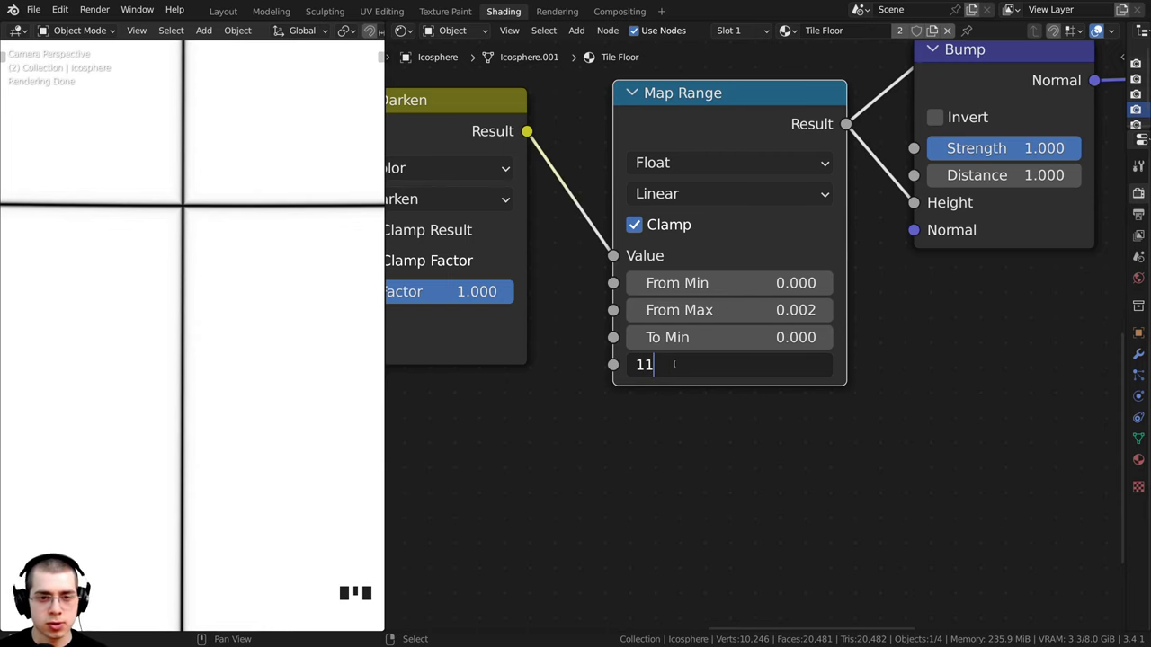
key("Return")
Preview the Bump node's Normal output on the sphere and examine the grid lines up close
scroll(713, 261, "down", 2)
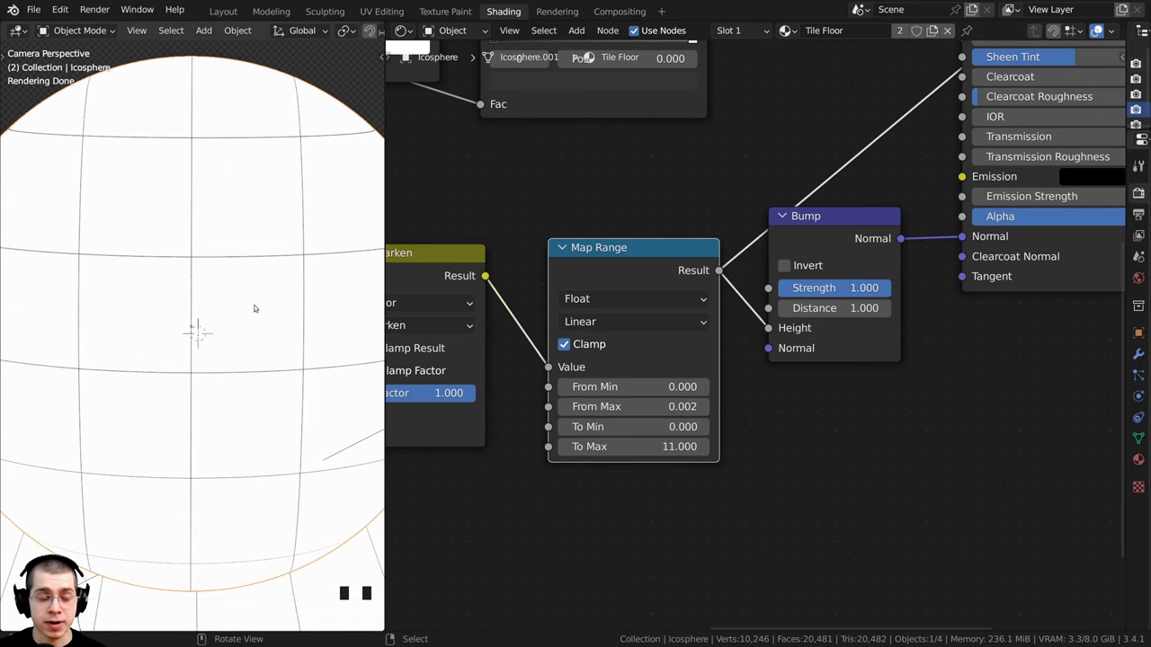
left_click(843, 236, "ctrl+shift")
scroll(201, 236, "up", 5)
scroll(199, 238, "down", 4)
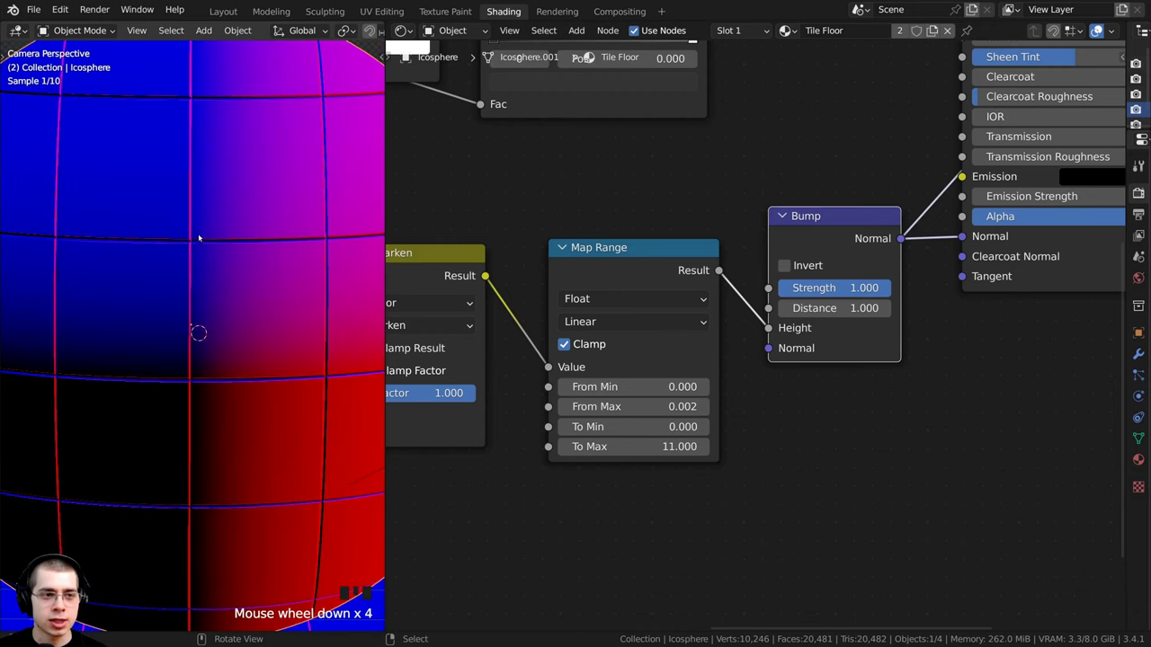
scroll(181, 364, "down", 2)
scroll(835, 277, "down", 2)
Send the Principled BSDF back to the material output and inspect the tiled sphere and floor
middle_click_drag(885, 205, 823, 372)
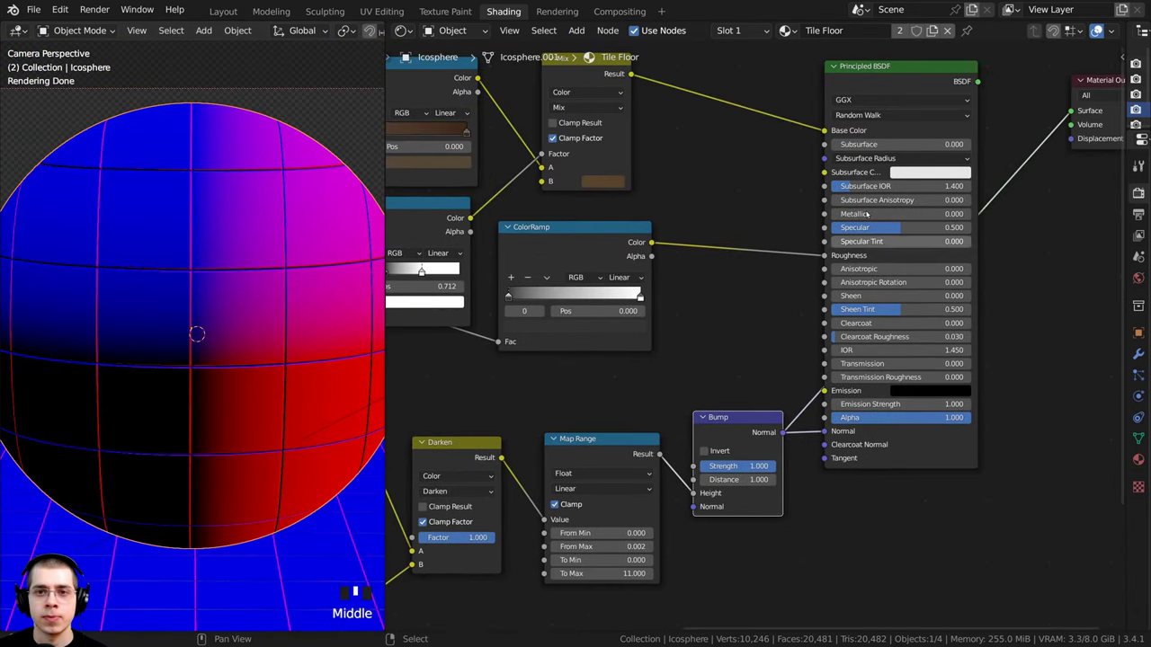
left_click(888, 73, "ctrl+shift")
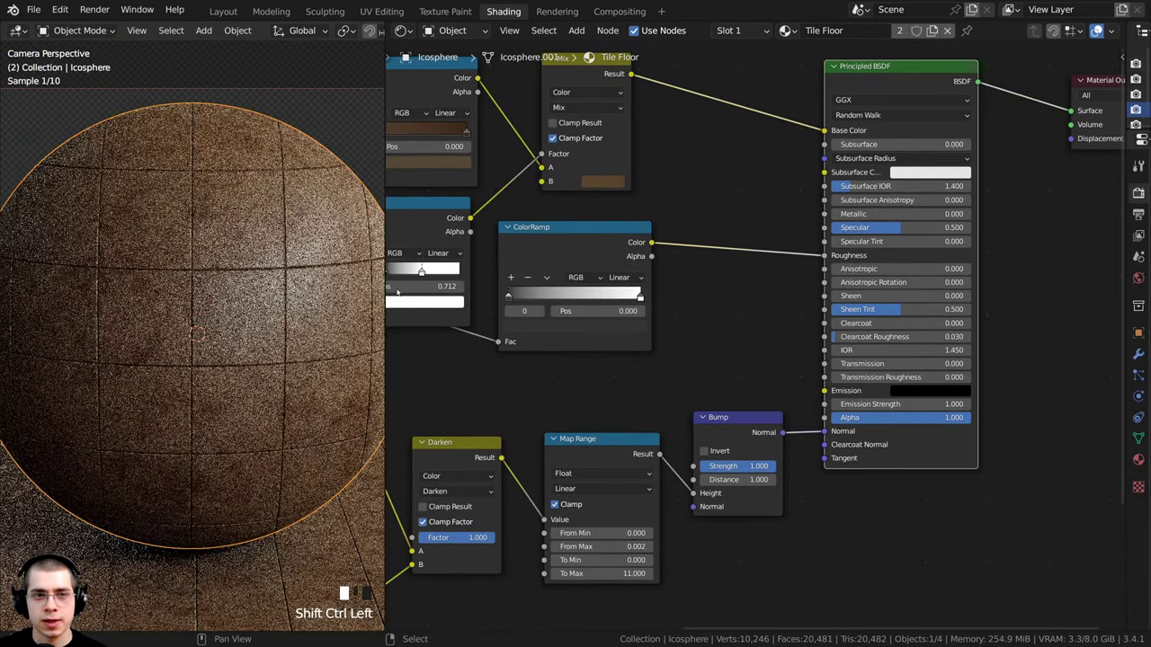
middle_click_drag(213, 443, 227, 286, "shift")
scroll(227, 286, "down", 4)
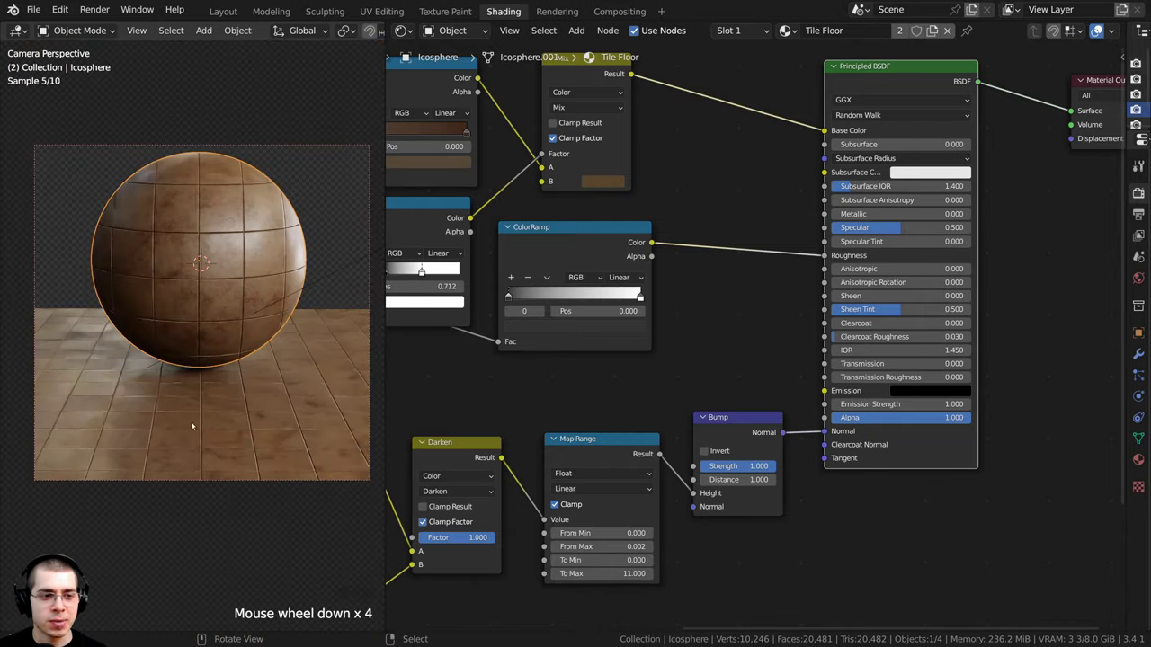
scroll(200, 414, "up", 2)
scroll(751, 456, "down", 1)
Duplicate the Bump node and insert the copy between the first Bump's Normal output and the Principled BSDF's Normal input
middle_click_drag(751, 456, 765, 412)
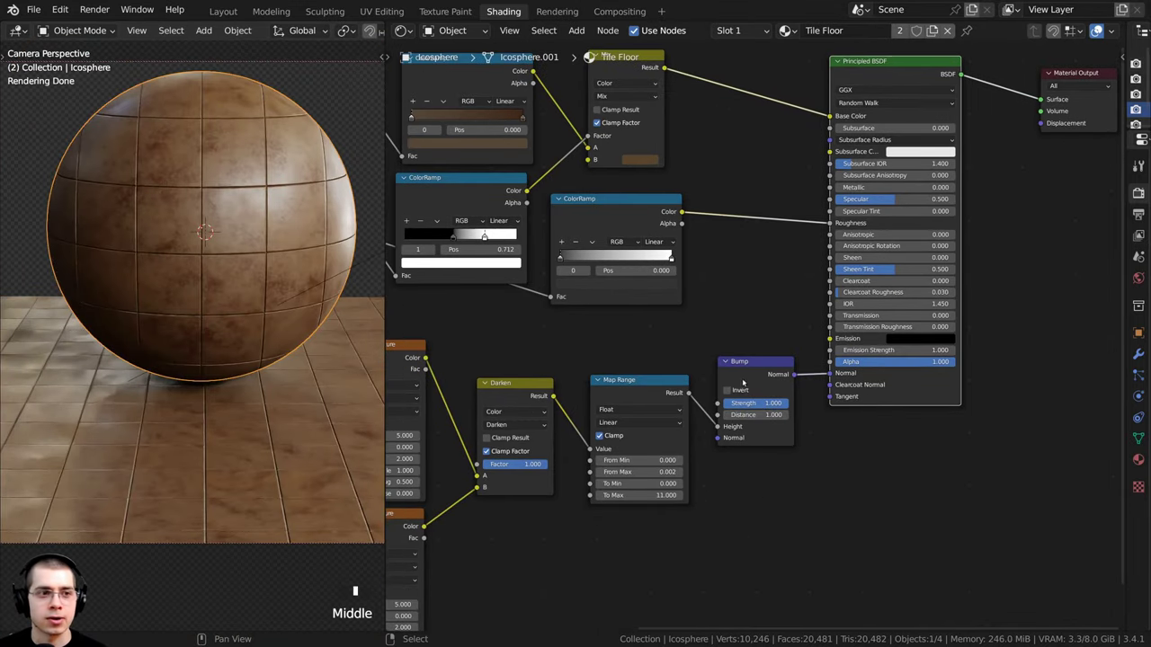
scroll(435, 306, "down", 1)
middle_click_drag(434, 305, 465, 300)
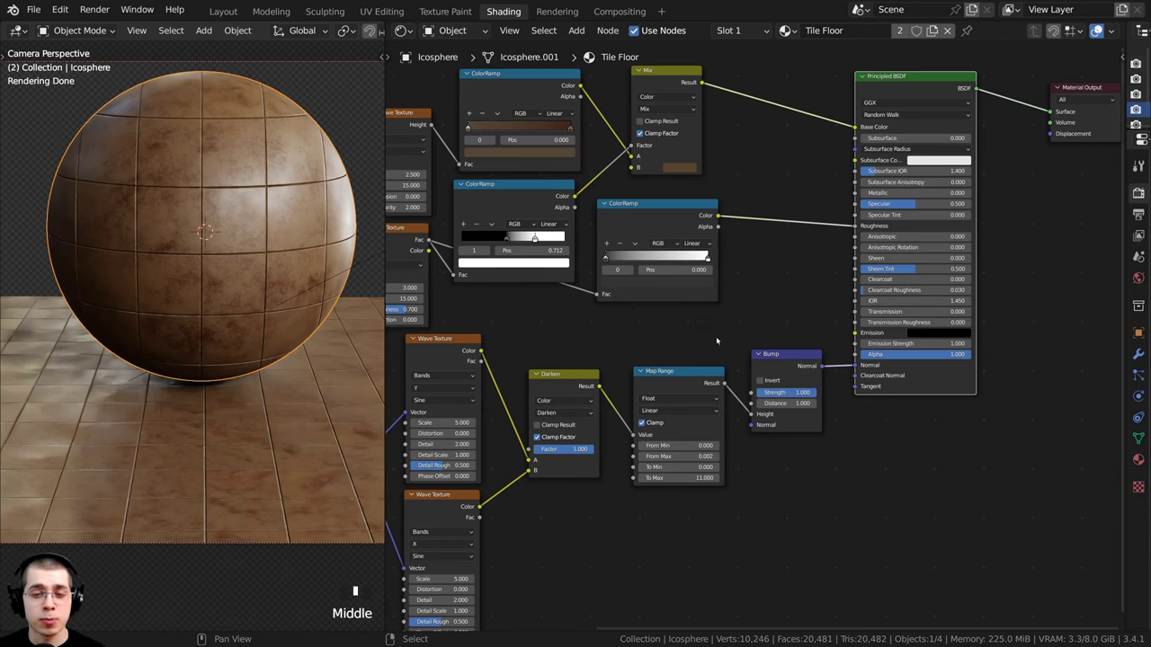
scroll(718, 341, "up", 3)
left_click_drag(790, 377, 776, 376)
middle_click_drag(769, 368, 735, 363)
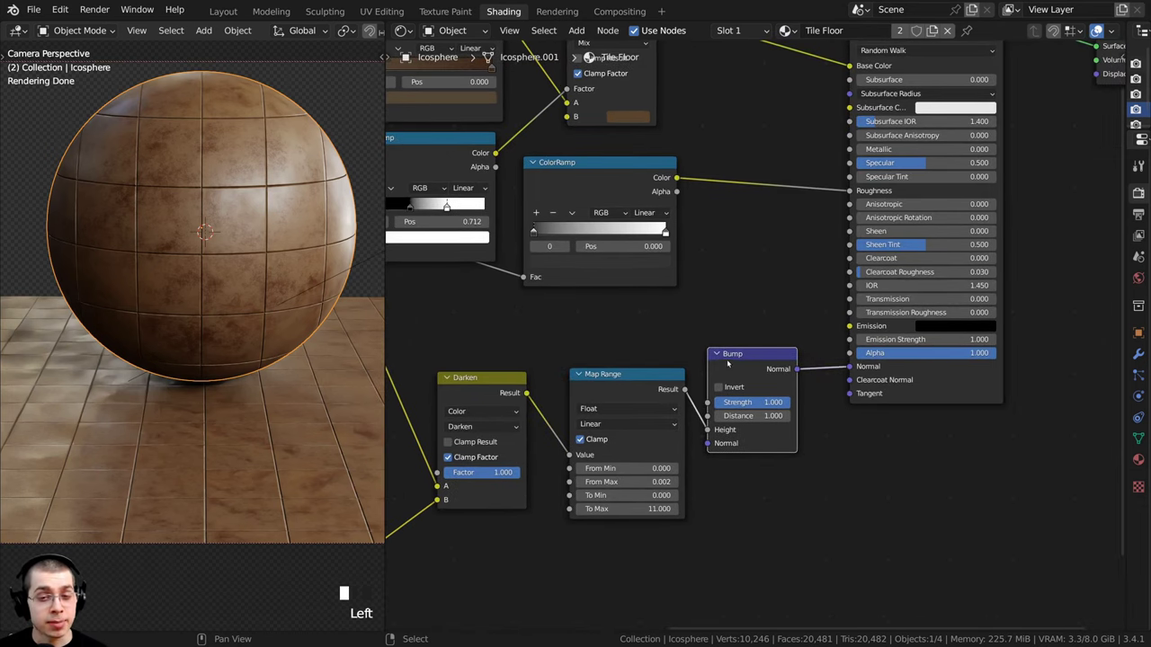
key("shift+d")
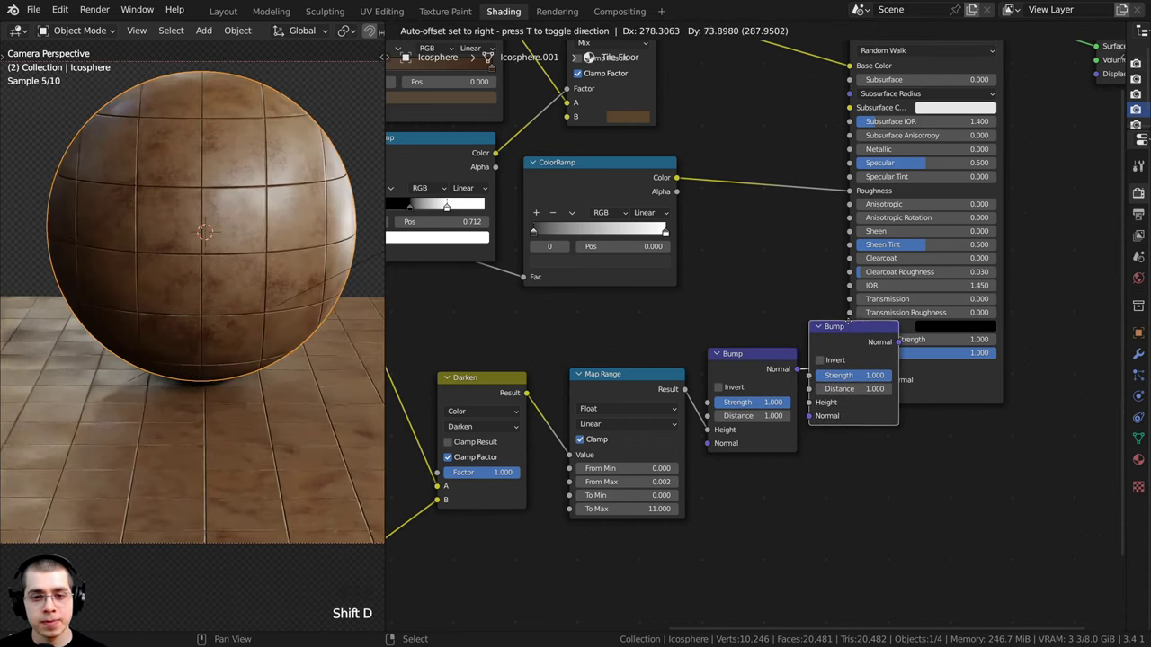
left_click(888, 320)
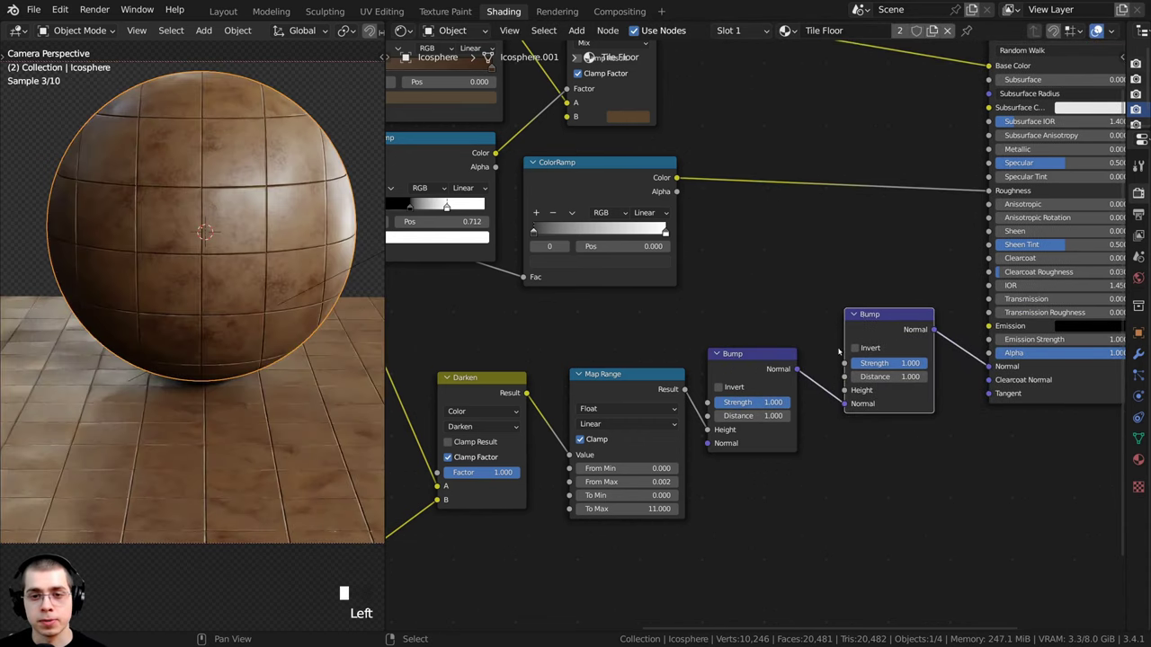
scroll(777, 362, "up", 2)
scroll(777, 362, "up", 3)
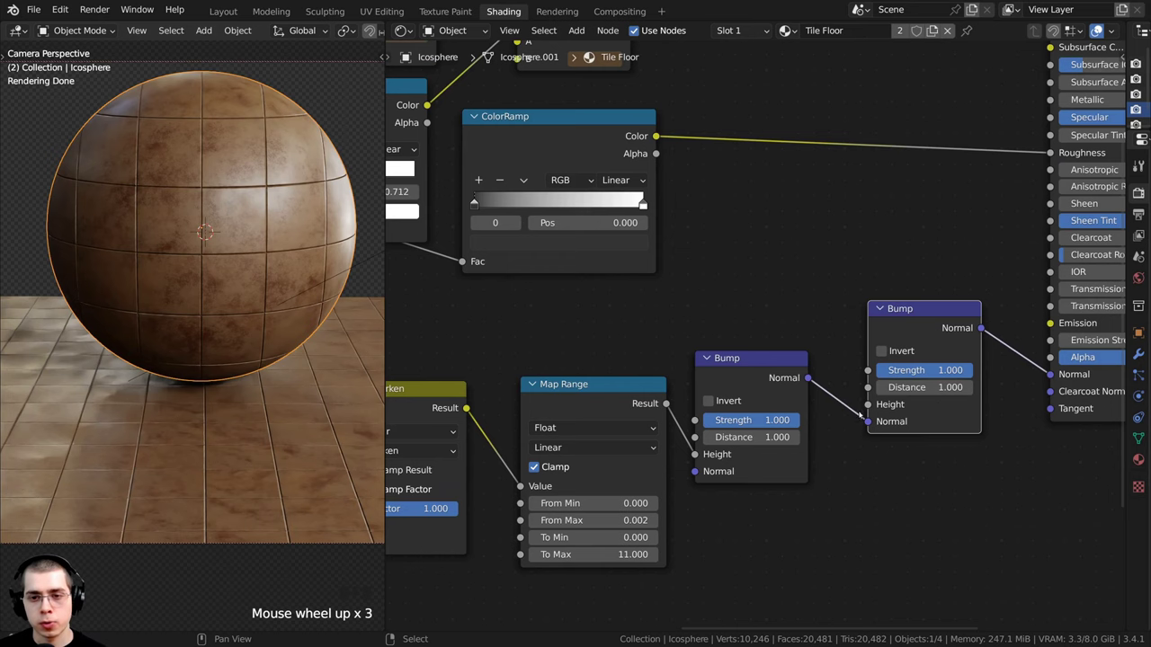
left_click_drag(868, 404, 725, 233)
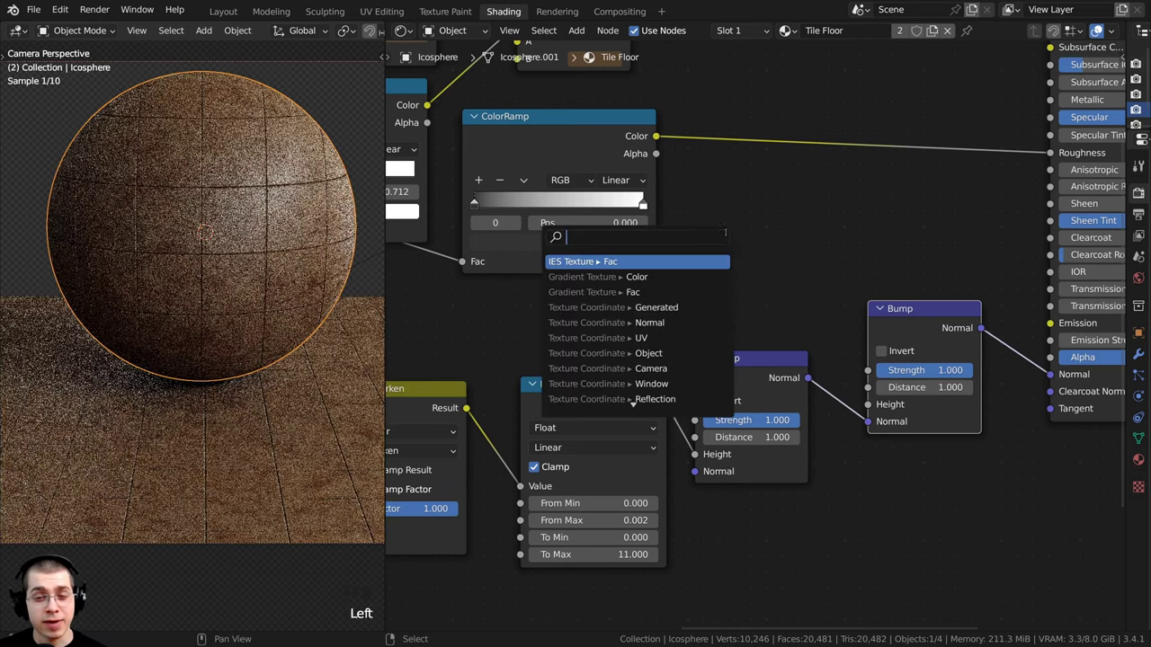
left_click(714, 197)
Connect the Noise Texture's Fac output to the Height input of the second Bump node
scroll(693, 205, "down", 2)
middle_click_drag(689, 207, 777, 250)
left_click(452, 217)
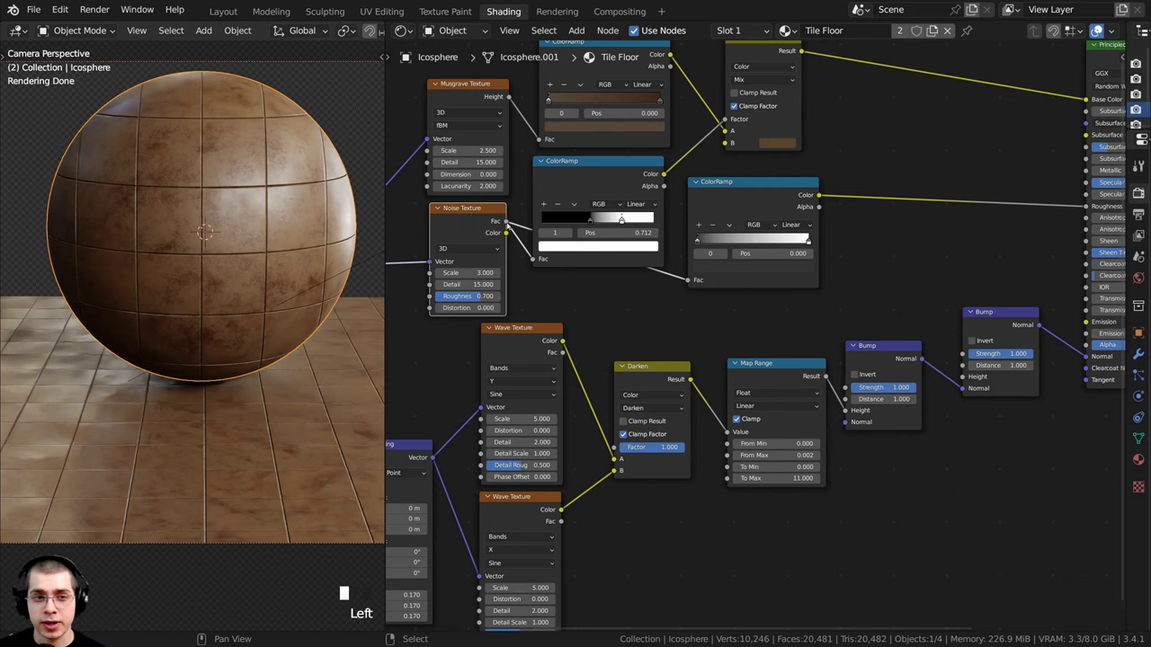
left_click_drag(506, 221, 963, 378)
left_click(969, 385)
scroll(959, 382, "up", 2)
middle_click_drag(959, 382, 731, 380)
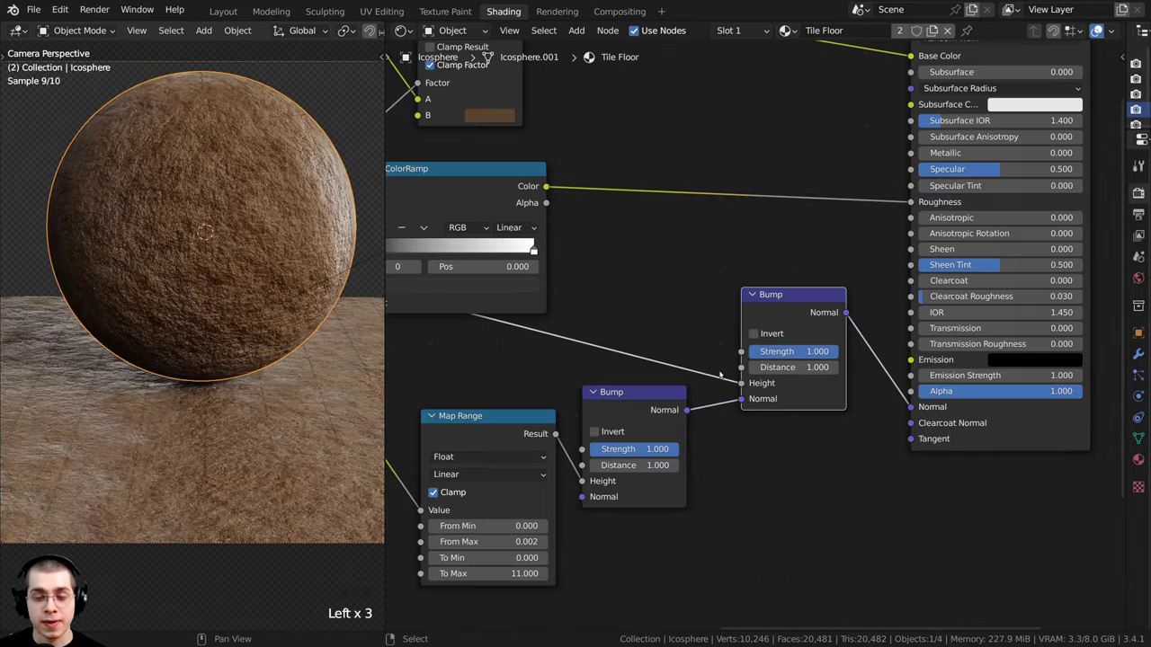
Lower the Strength of the Bump node feeding the Principled BSDF to 0.07
left_click(627, 411)
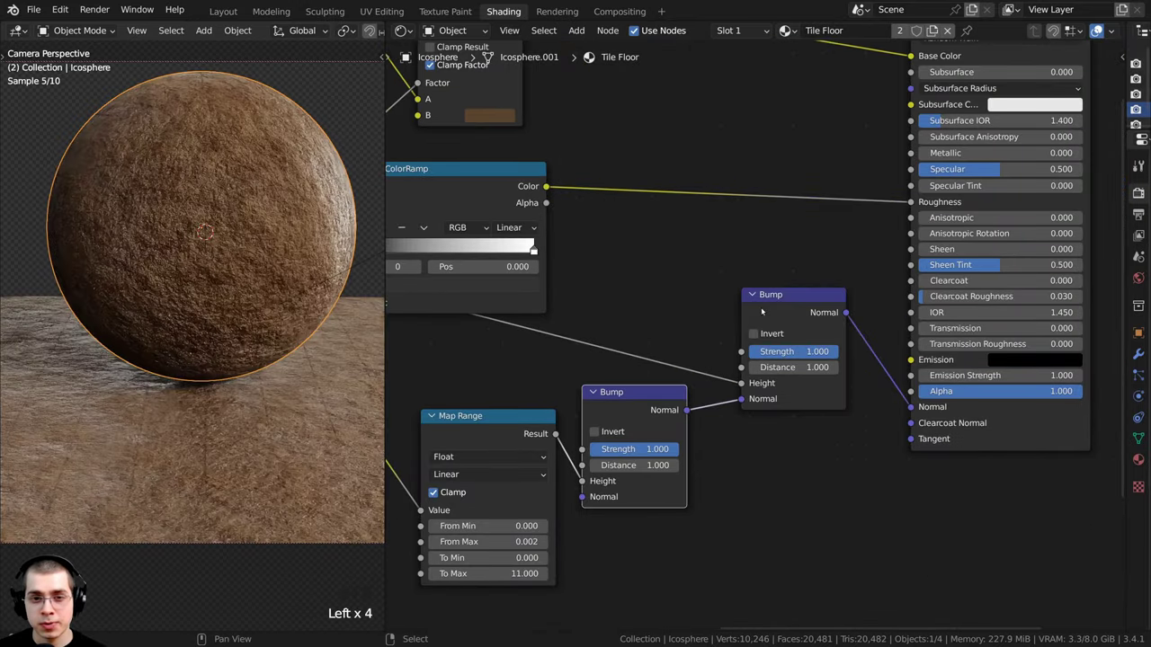
left_click(763, 311)
left_click(635, 422)
left_click(784, 300)
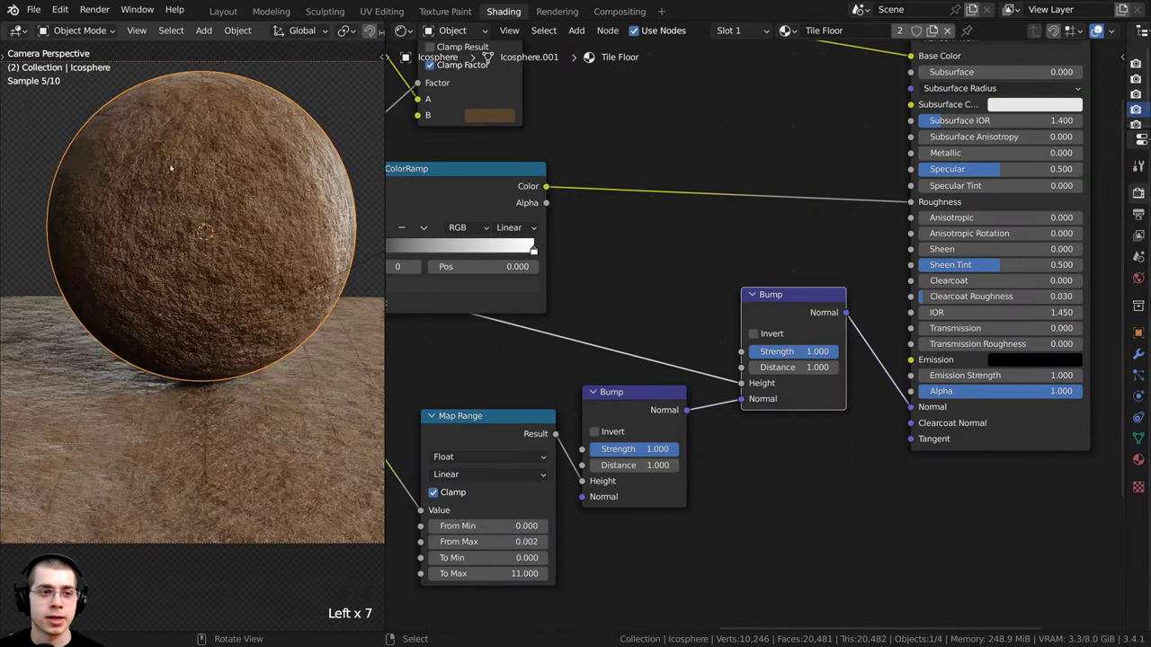
scroll(728, 348, "up", 4)
middle_click_drag(728, 348, 645, 356)
left_click_drag(766, 360, 663, 361)
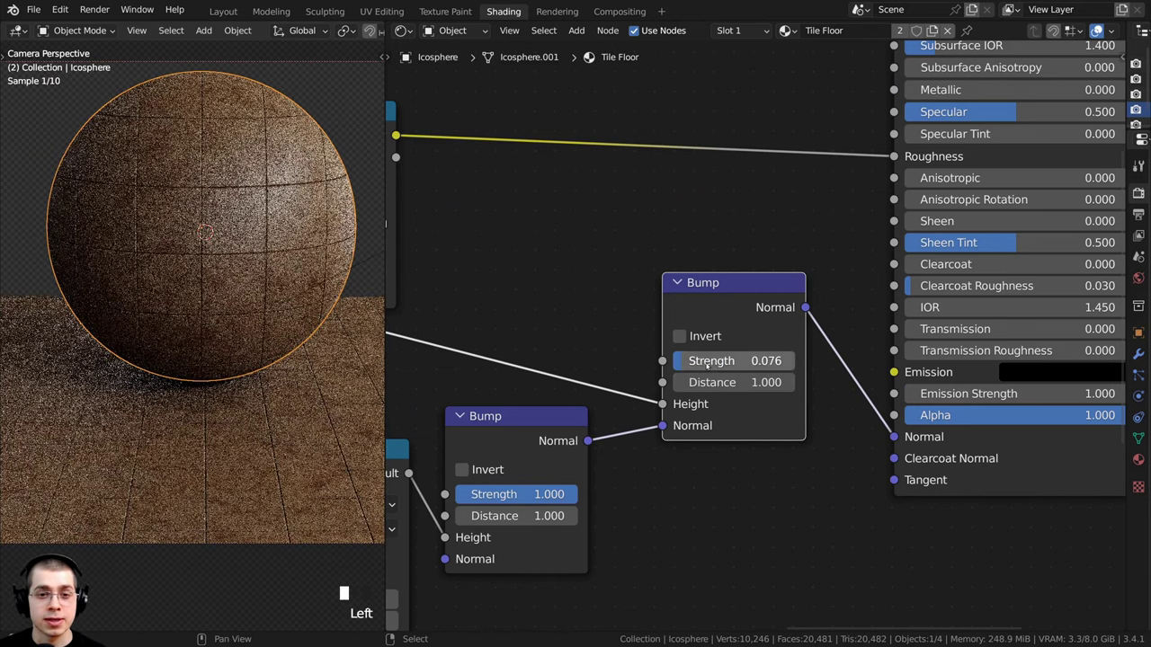
double_click(711, 360)
type("0.07")
key("Return")
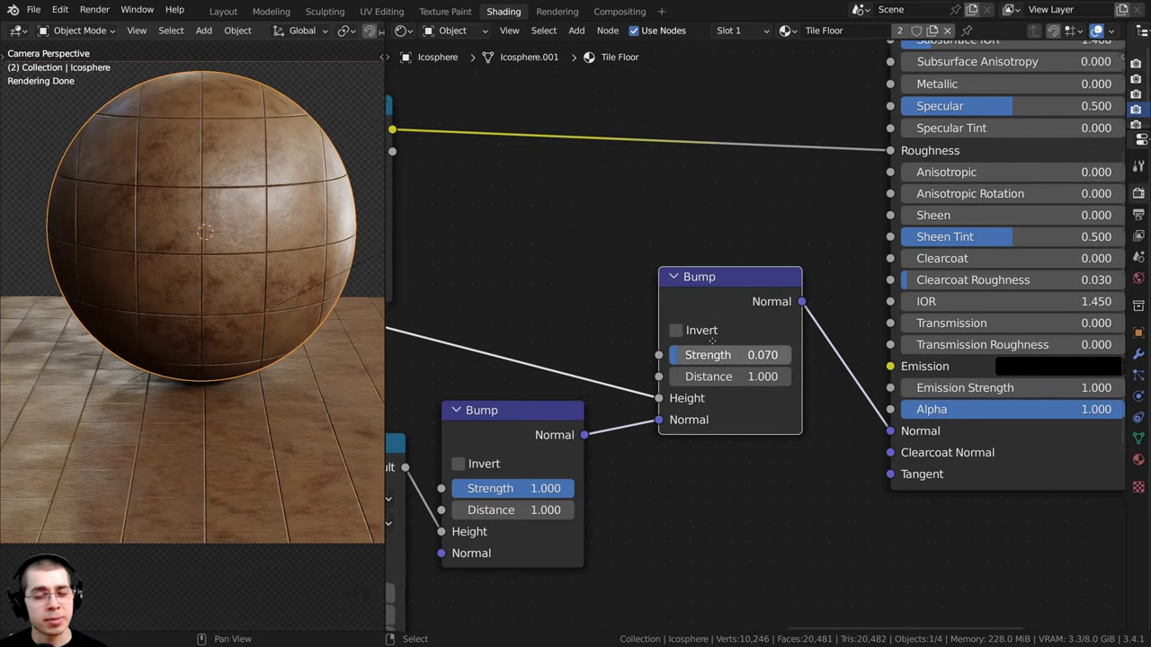
Move the roughness ColorRamp node slightly up and shift its dark stop to position 0.189 to make the tiles glossier
middle_click_drag(729, 363, 719, 331)
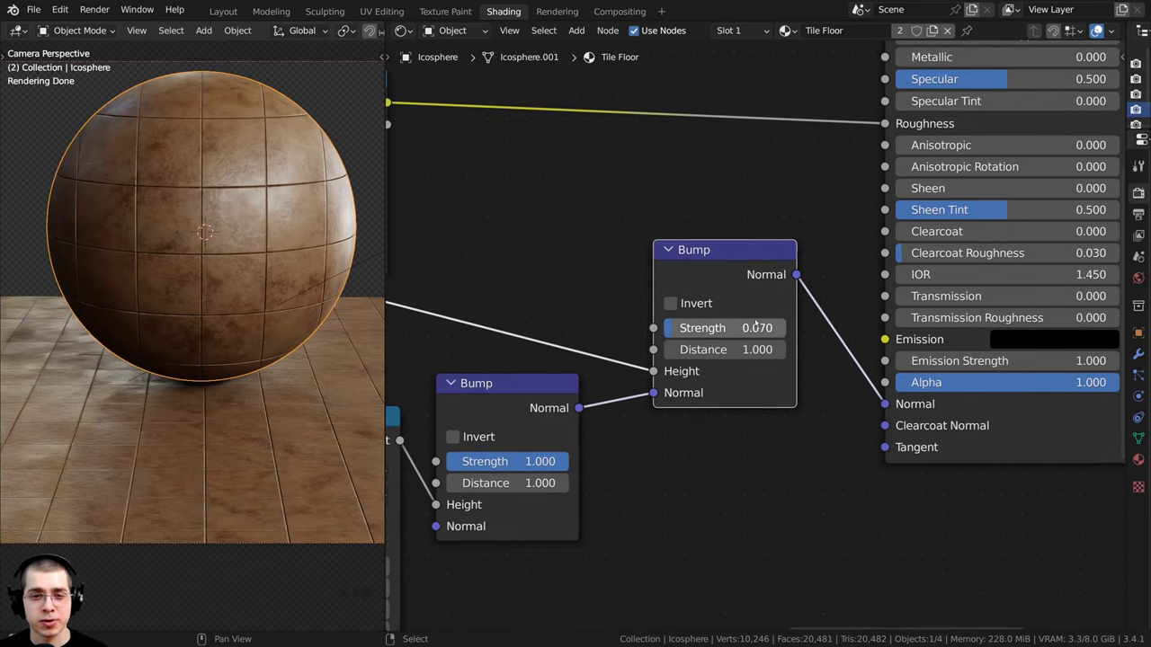
middle_click_drag(205, 183, 224, 251, "shift")
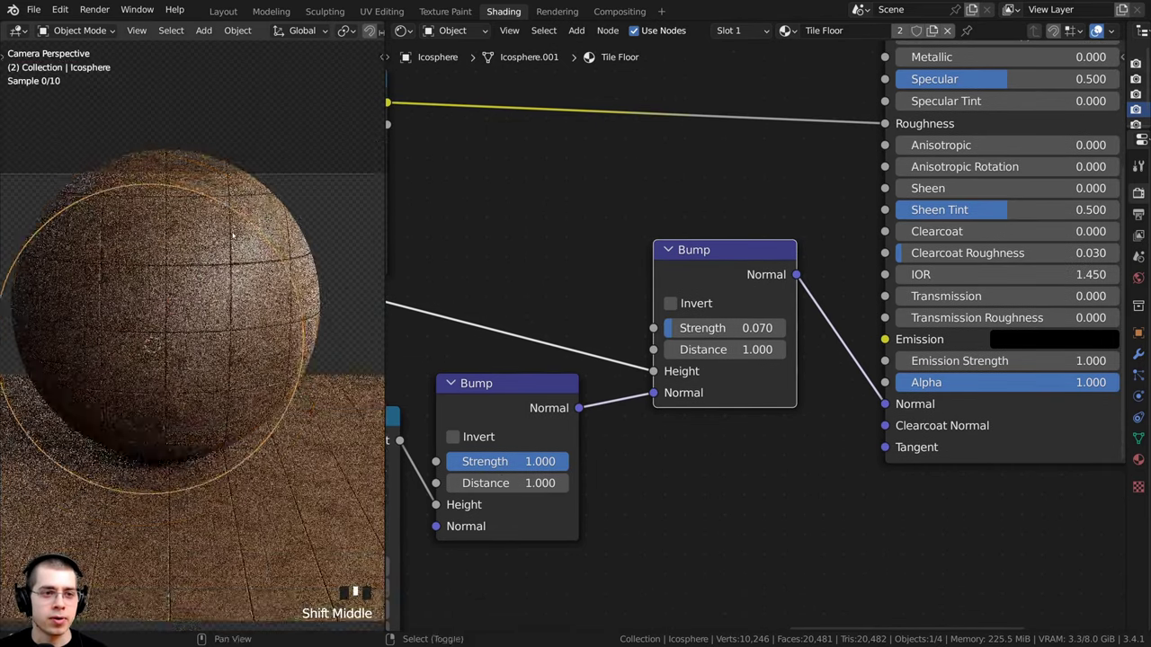
scroll(224, 251, "up", 8)
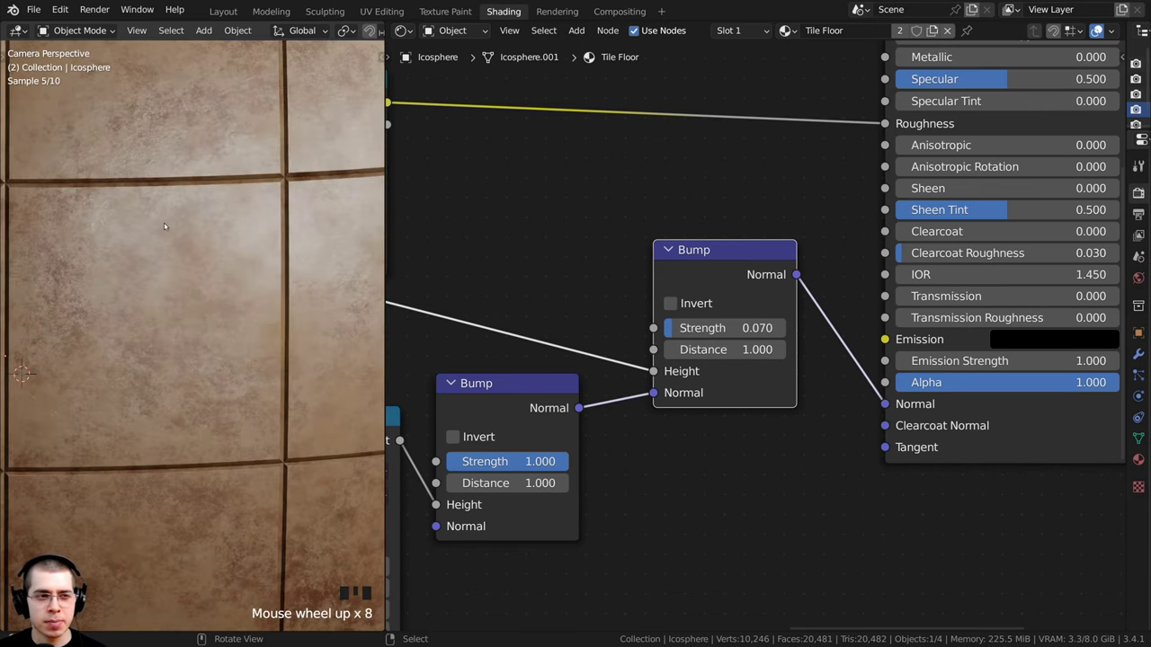
scroll(112, 240, "down", 9)
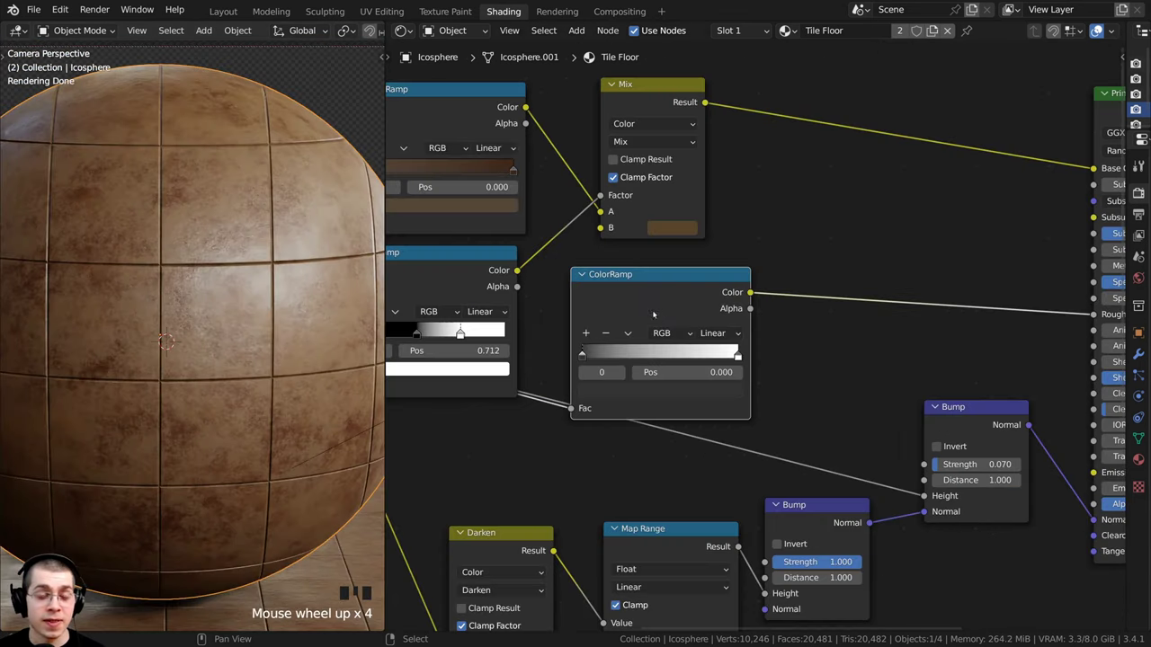
left_click_drag(669, 301, 673, 289)
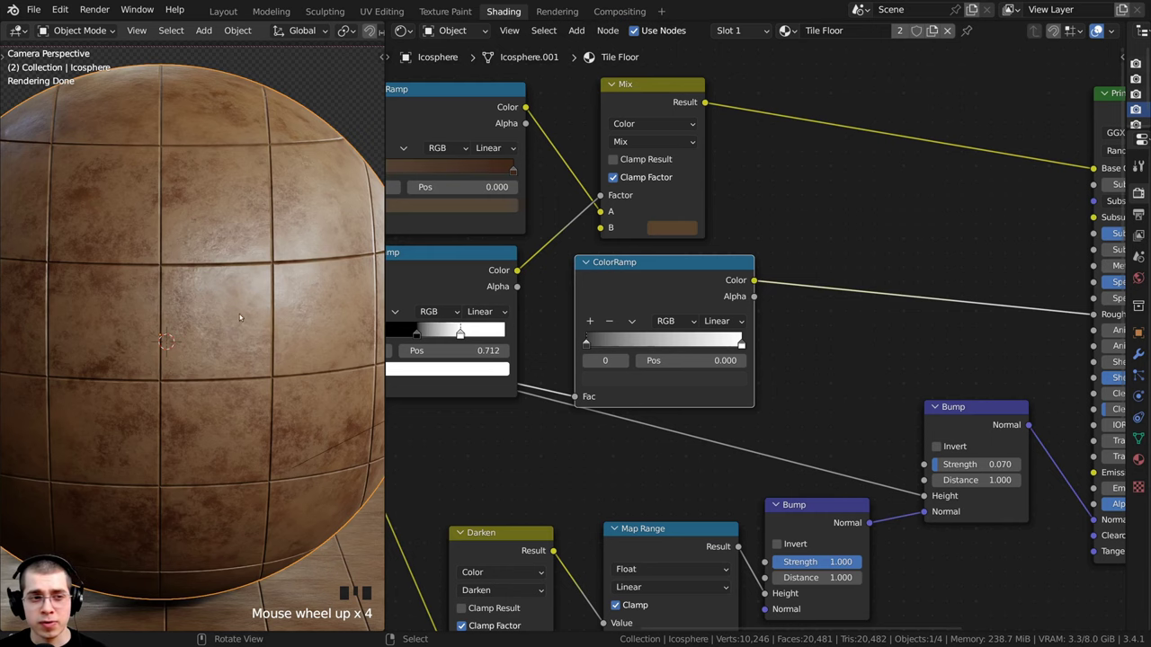
scroll(239, 314, "up", 1)
scroll(598, 367, "up", 2)
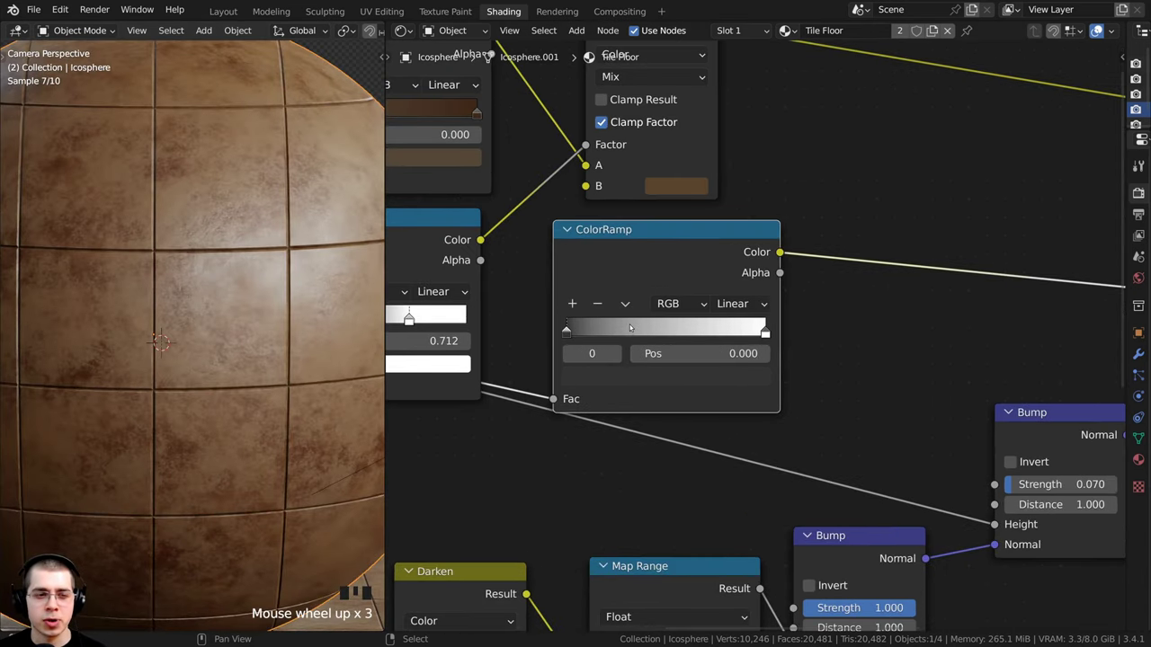
scroll(607, 334, "up", 1)
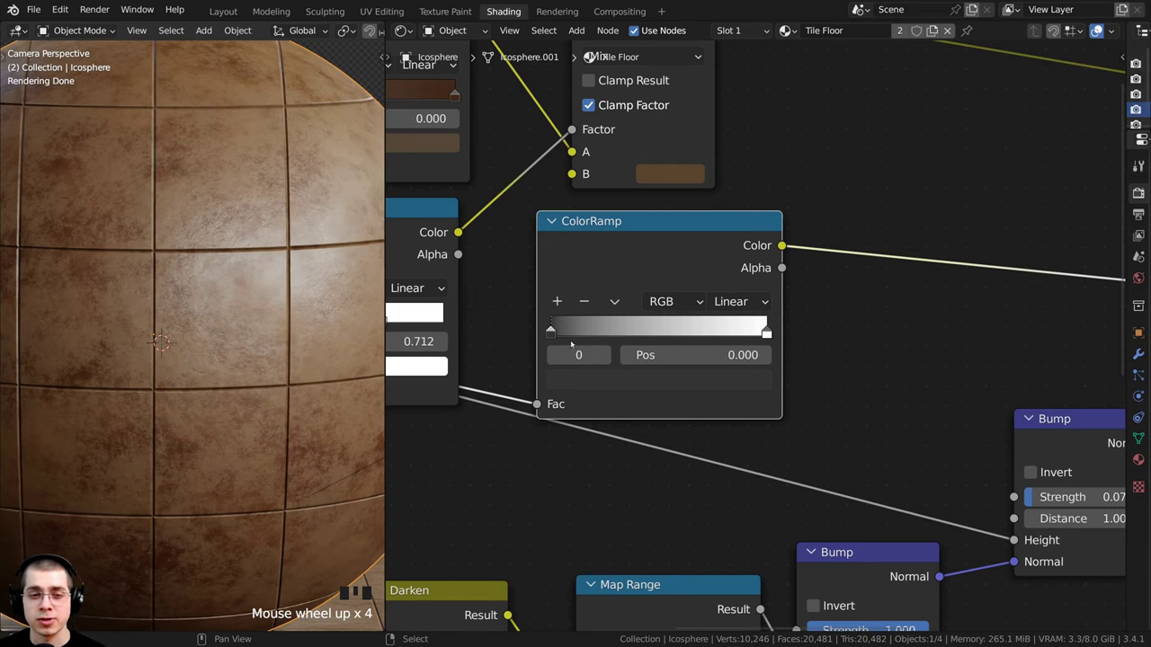
left_click_drag(551, 331, 591, 332)
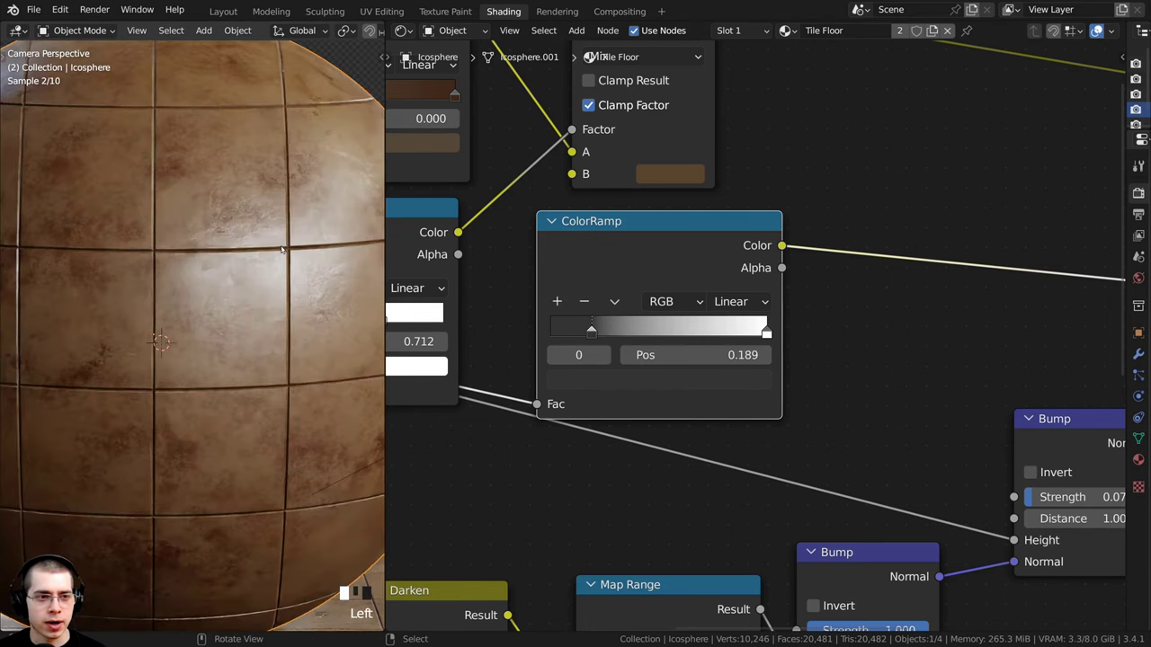
Review the complete tile floor node tree alongside the rendered sphere and floor
scroll(212, 307, "down", 4)
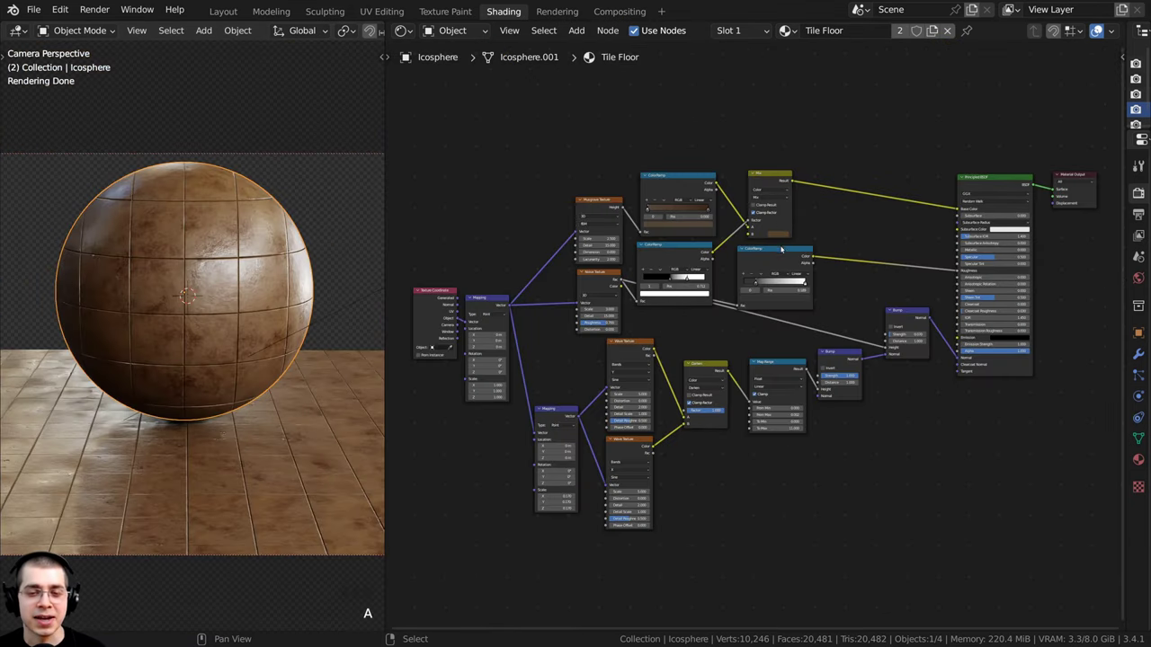
middle_click_drag(781, 249, 771, 242)
scroll(779, 242, "up", 1)
key("a")
key("a")
key("a")
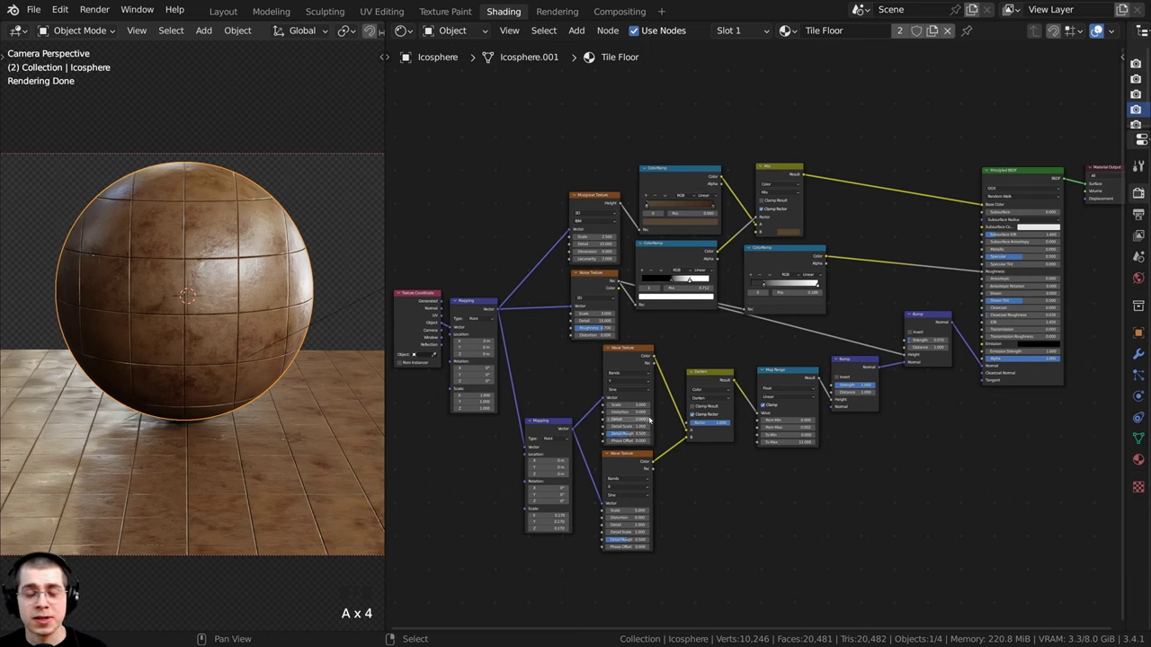
key("a")
key("a")
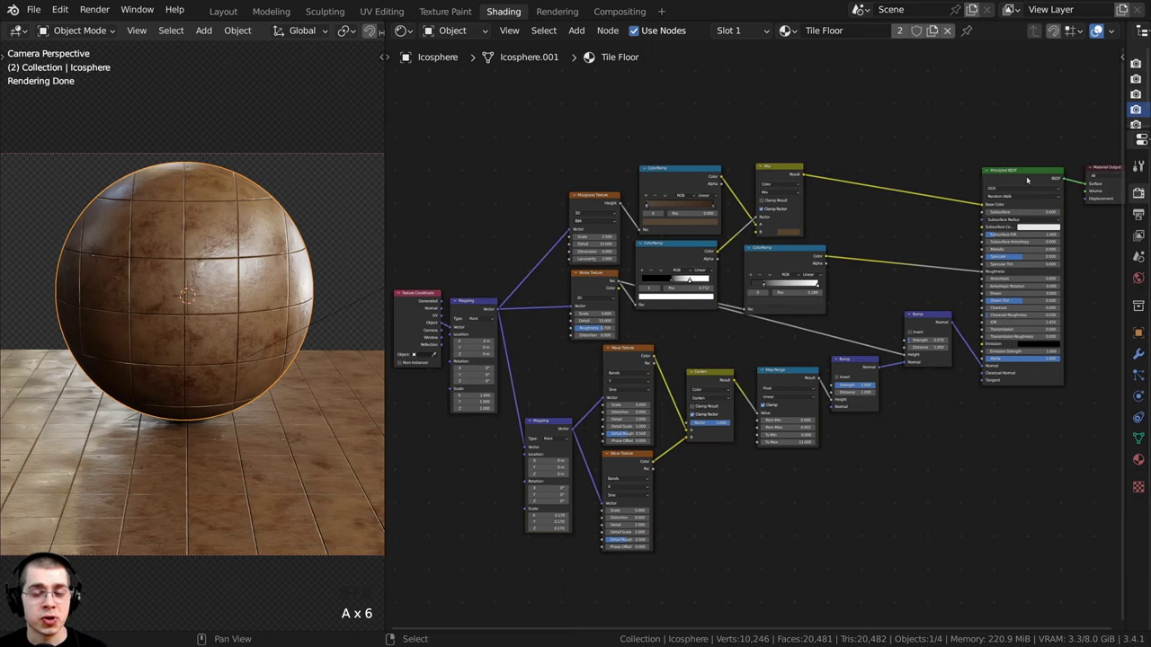
key("a")
key("a")
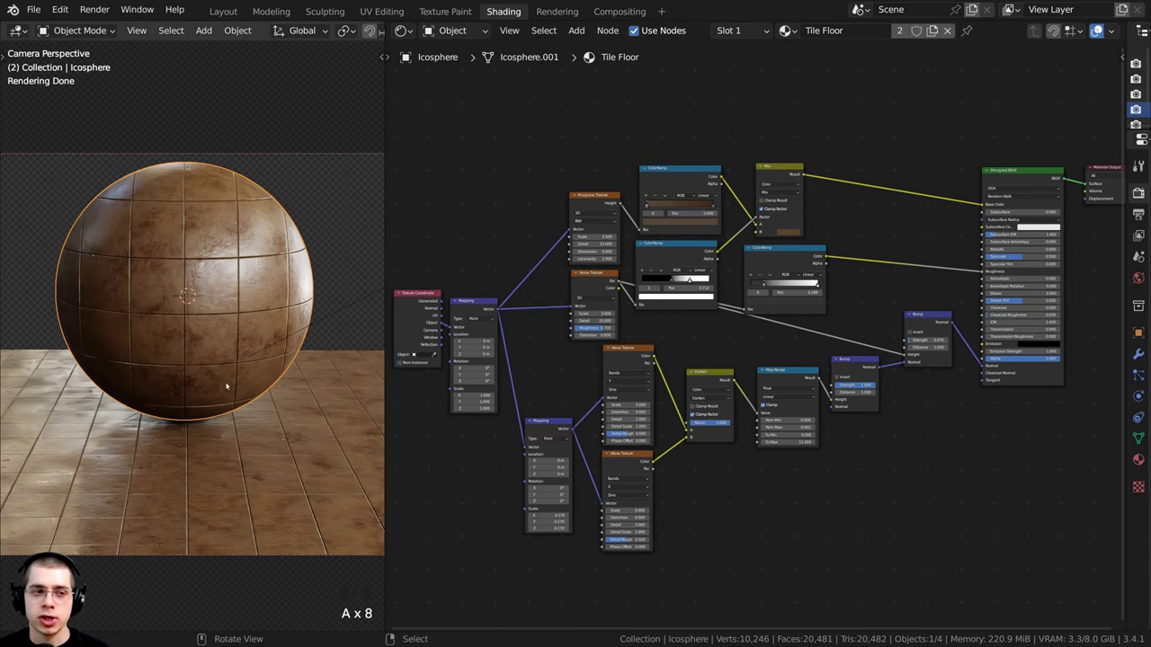
middle_click_drag(600, 390, 603, 391)
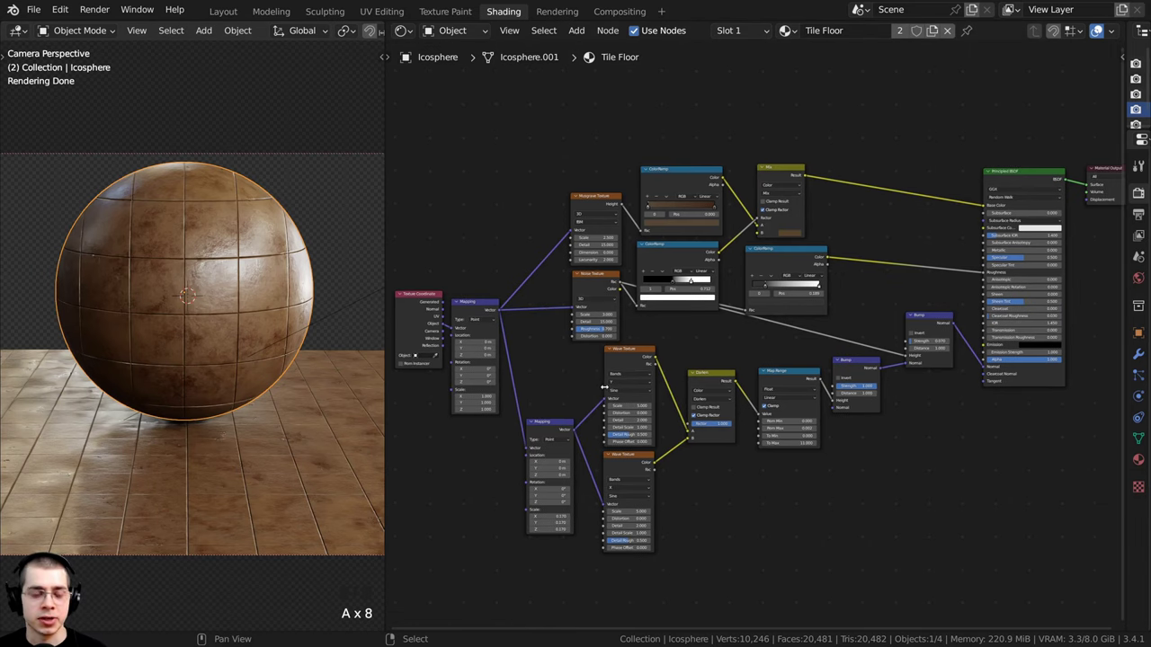
scroll(601, 372, "down", 1)
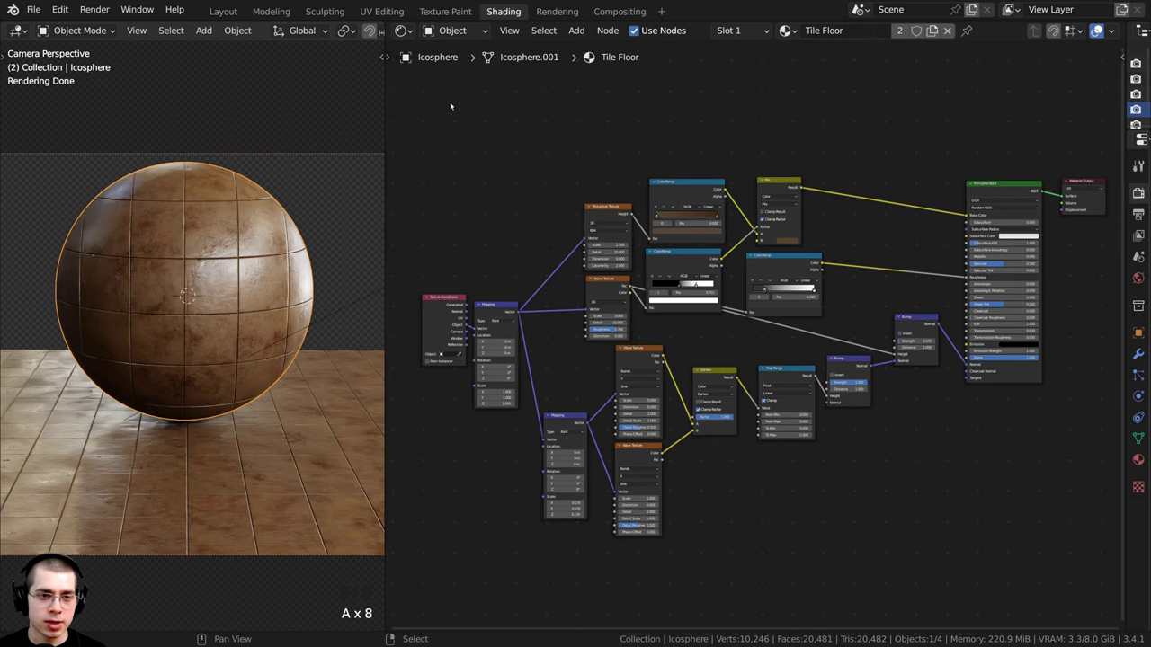
Combine every node except the Material Output into one node group and return to the top-level node tree
left_click_drag(426, 90, 1018, 543)
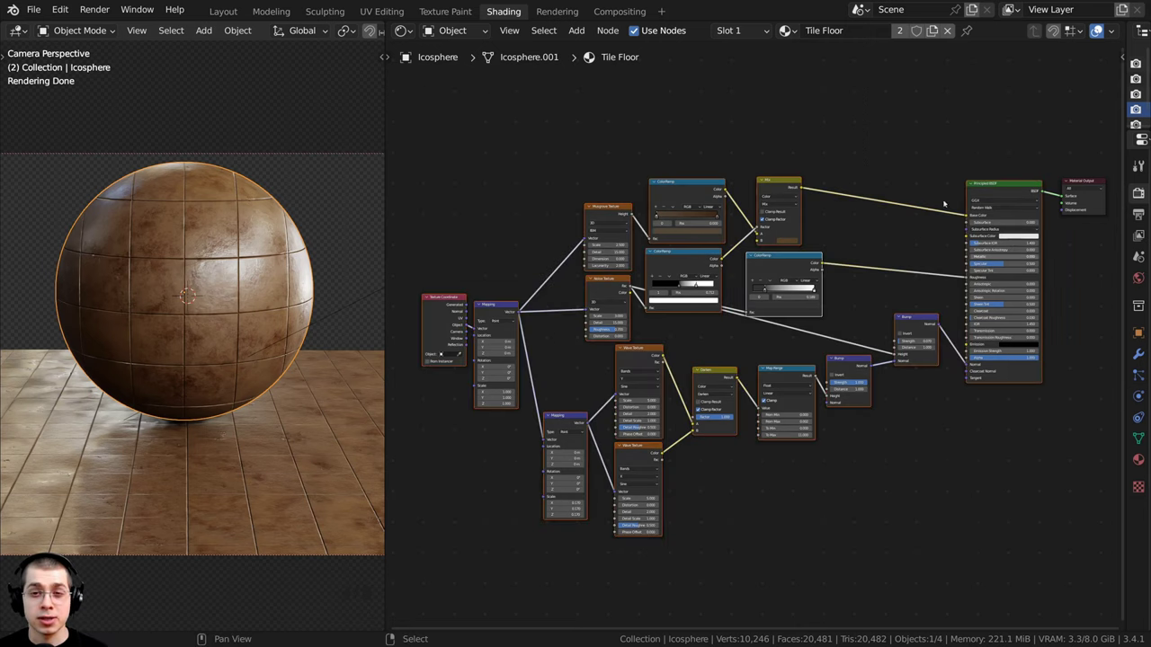
middle_click_drag(1025, 242, 894, 306)
scroll(893, 306, "up", 2)
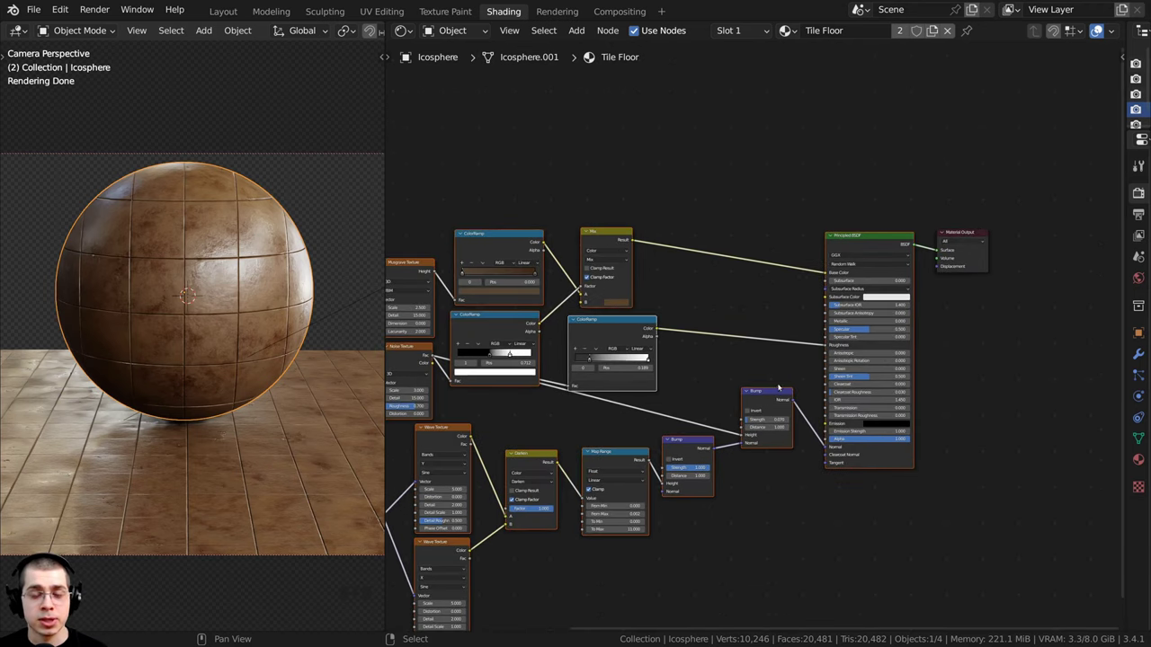
key("Home")
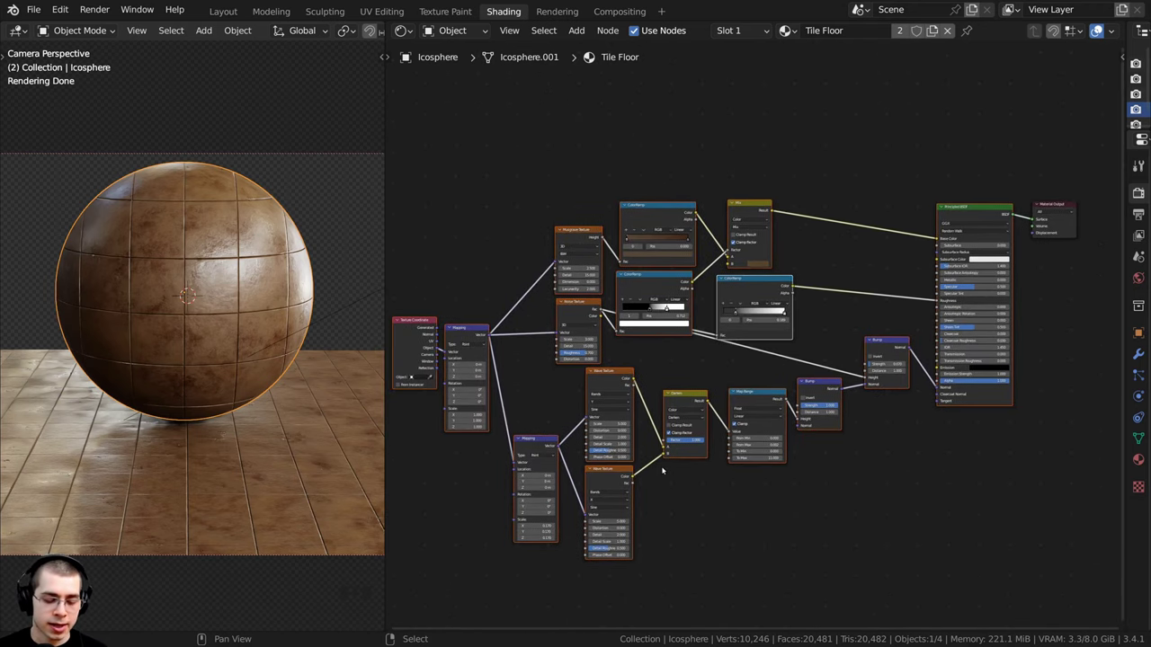
key("ctrl+g")
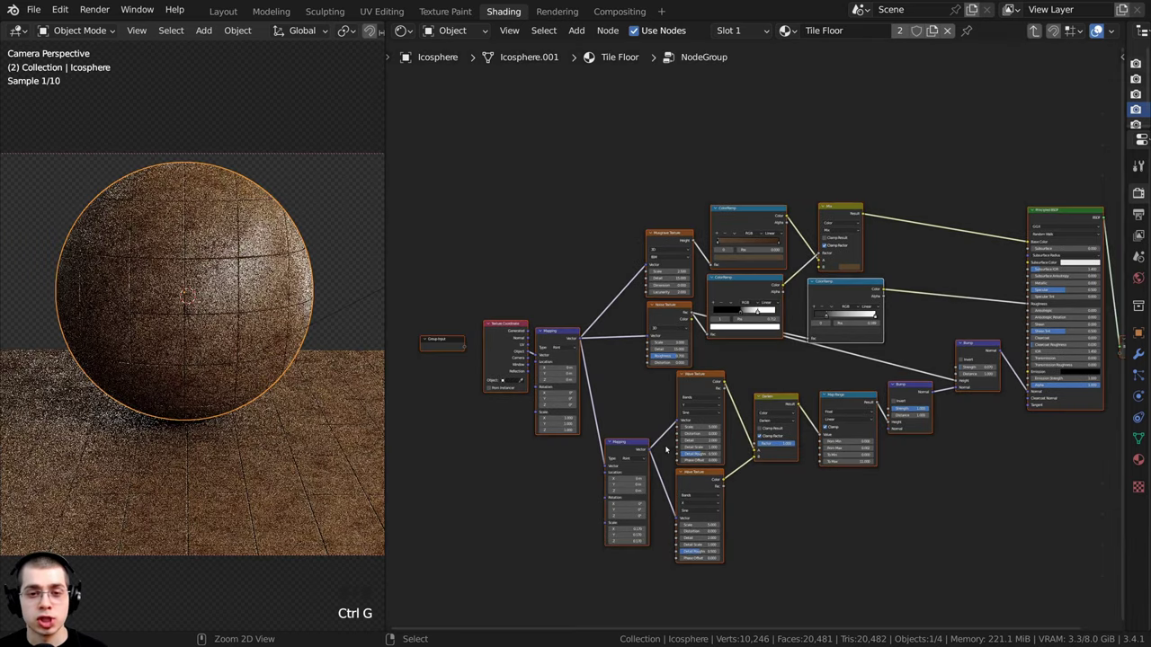
middle_click_drag(778, 338, 751, 345)
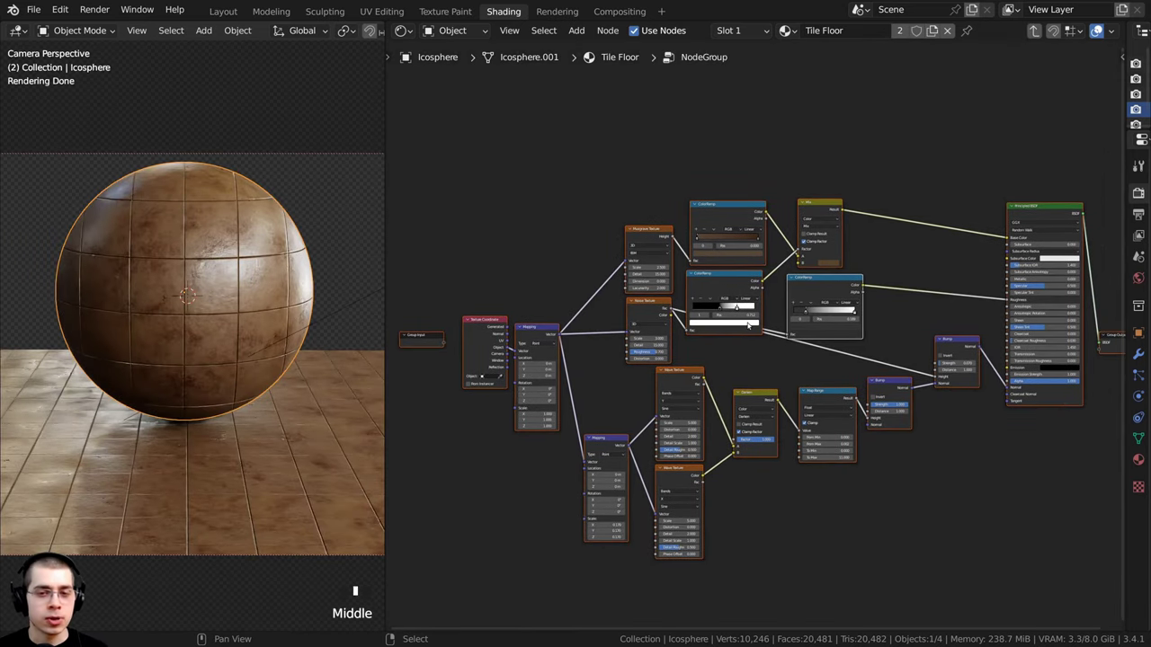
key("Tab")
key("Tab")
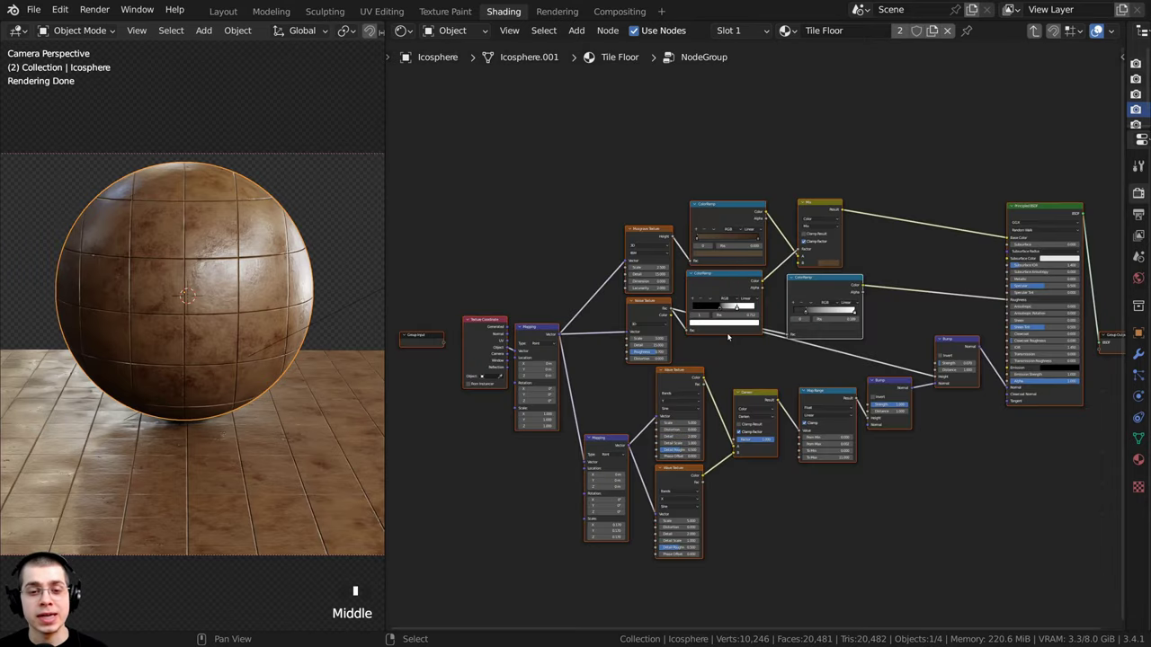
key("Tab")
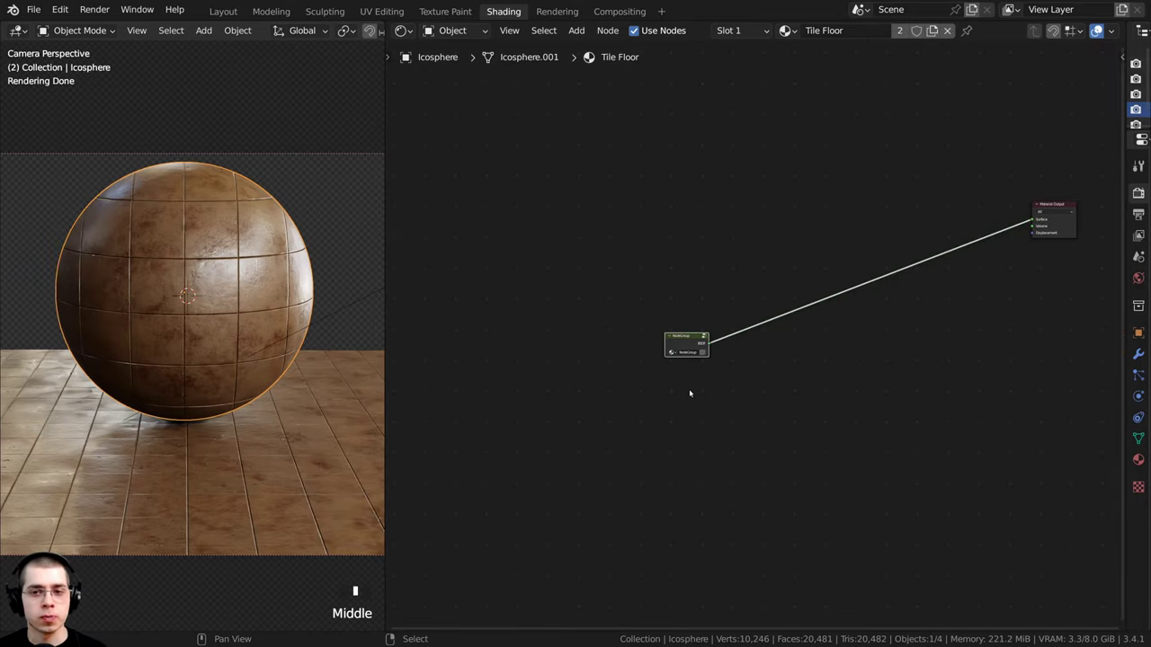
Place the node group right beside the Material Output and widen it to fit its full name
left_click_drag(682, 346, 992, 213)
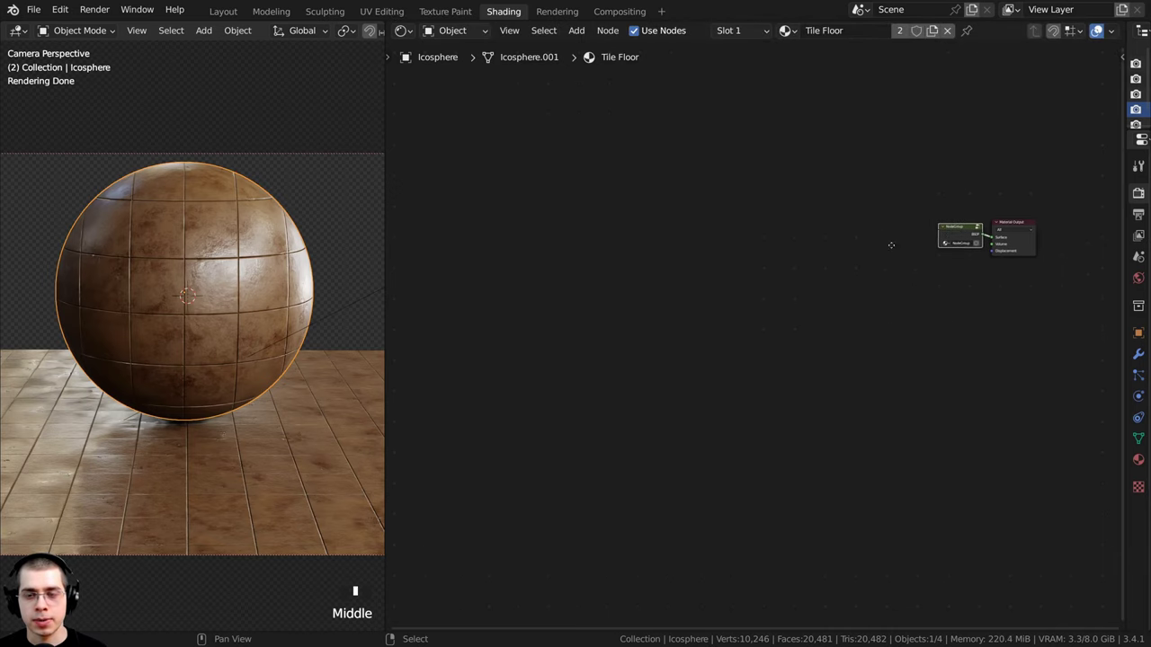
key("Home")
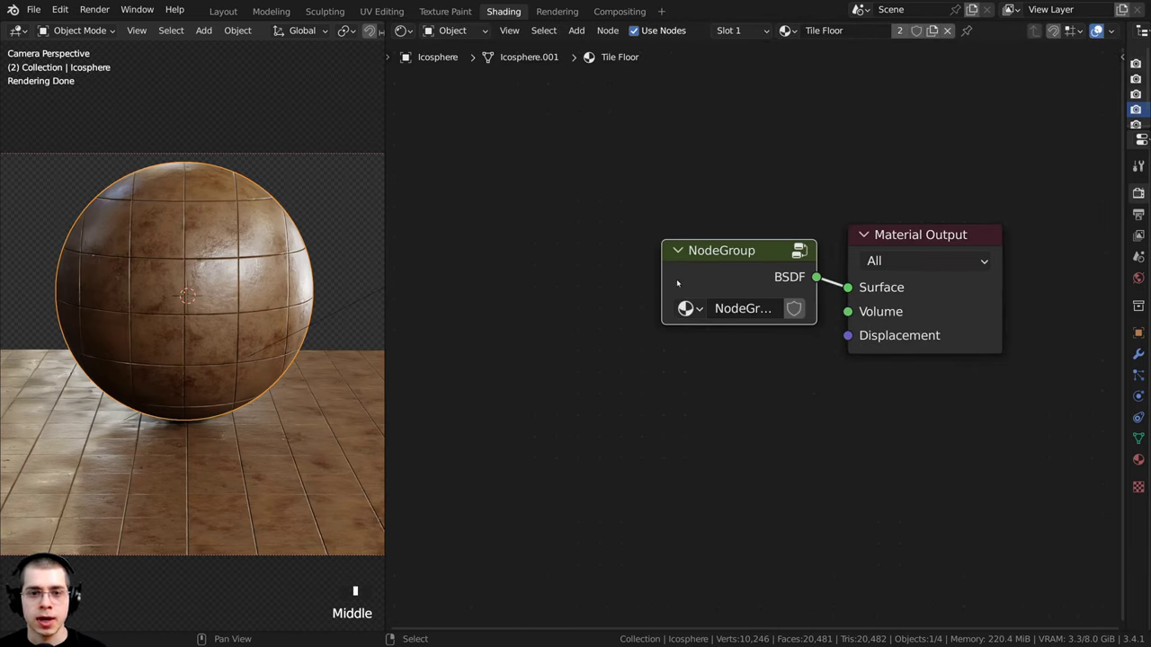
left_click_drag(661, 271, 567, 281)
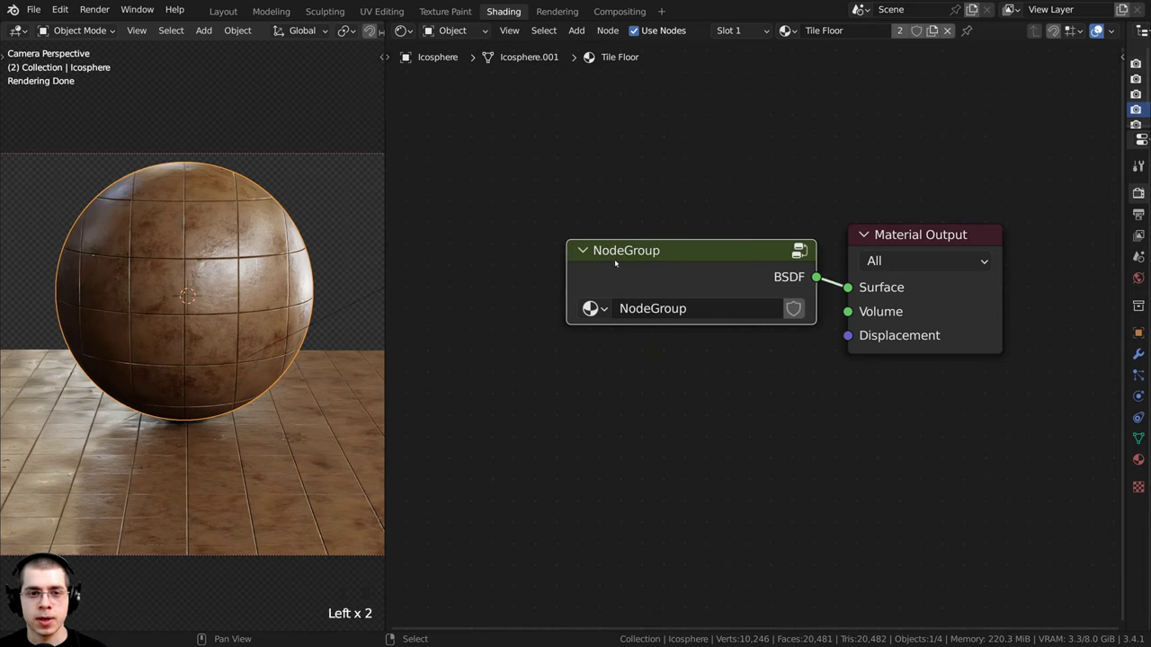
Rename the node group as Tile Floor and shift it slightly away from the Material Output
double_click(656, 307)
type("Ti")
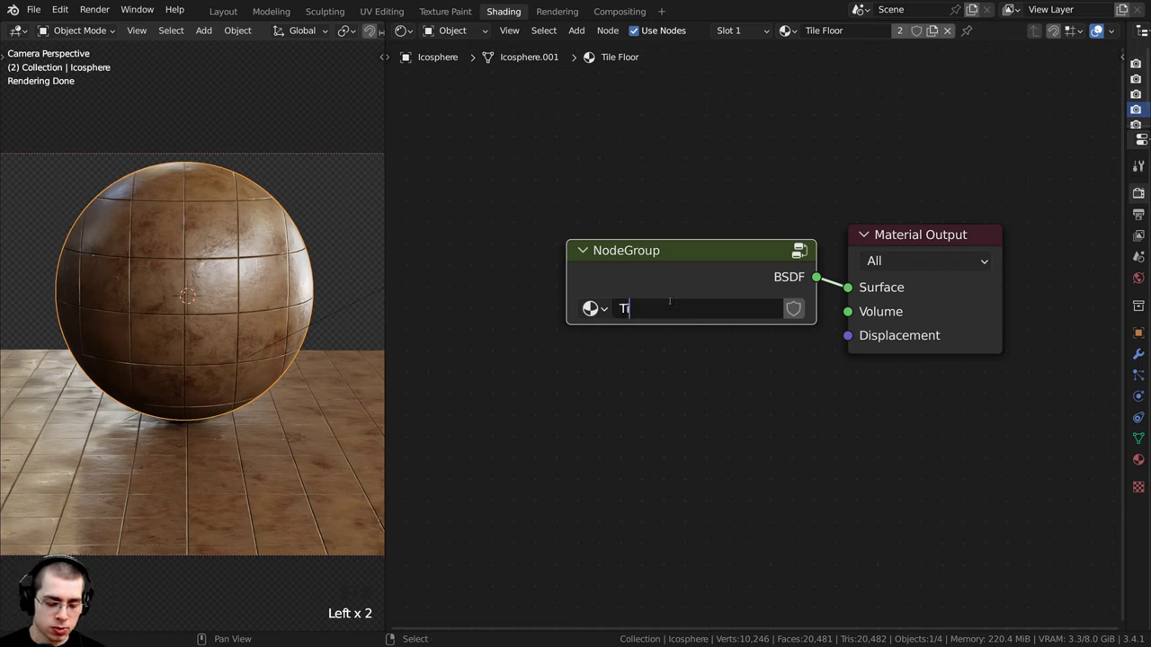
type("le Floor")
key("Return")
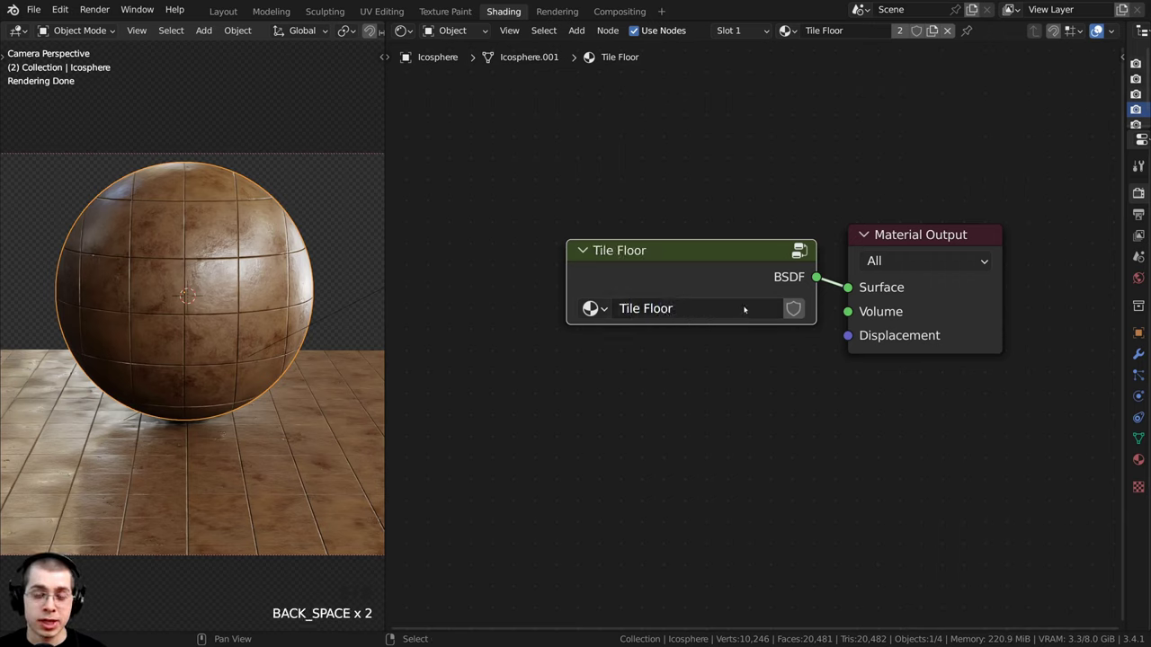
left_click_drag(656, 318, 645, 315)
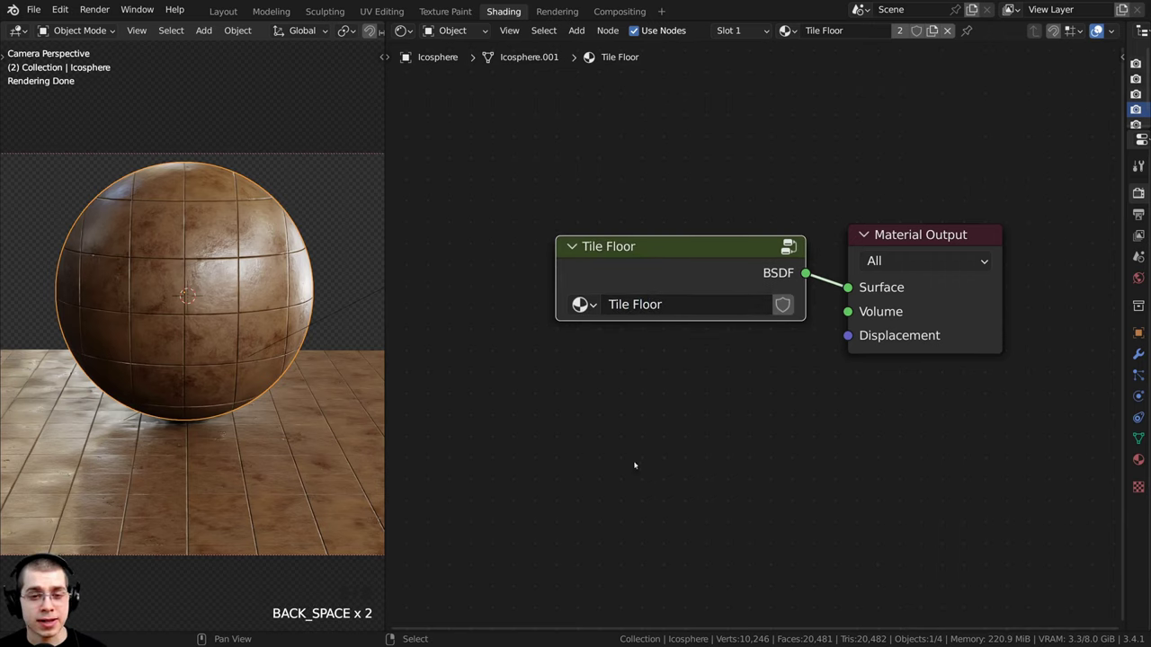
Nudge the Tile Floor node closer to the Material Output, and enter the group with all its inner nodes deselected
left_click_drag(633, 258, 626, 245)
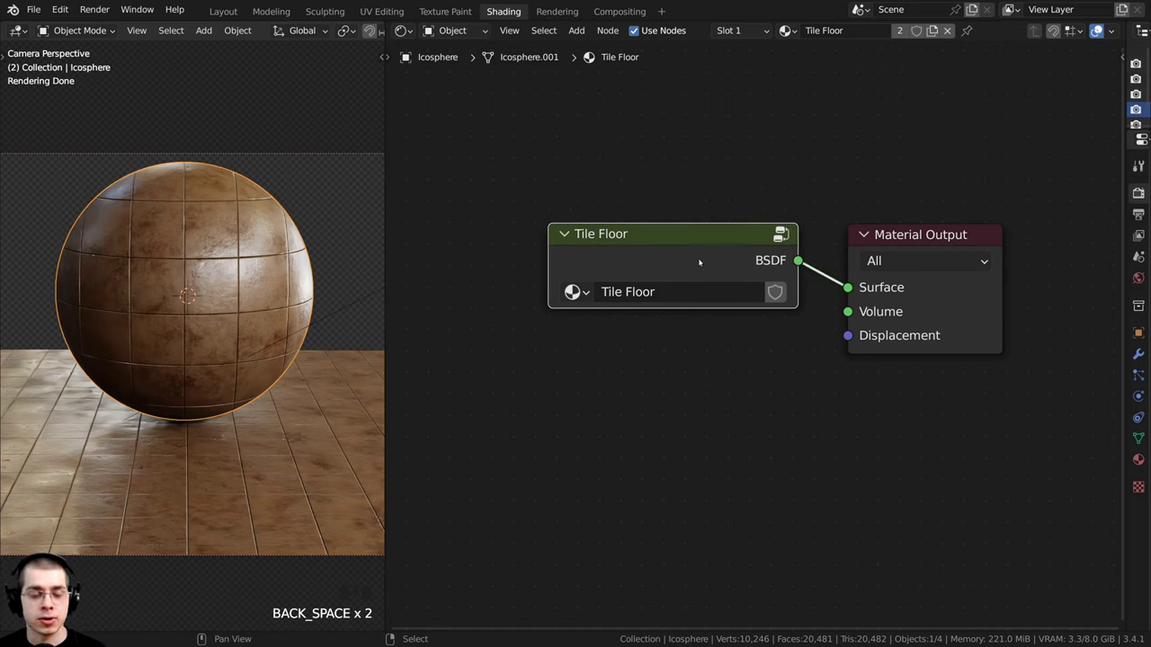
left_click_drag(699, 262, 689, 262)
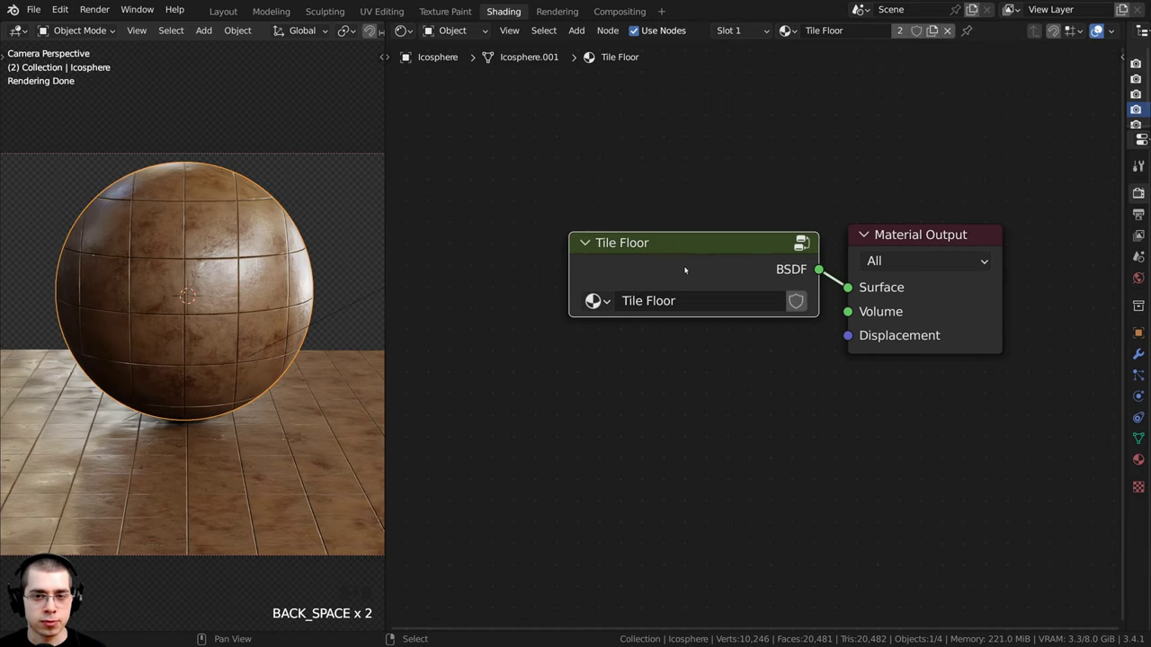
key("Tab")
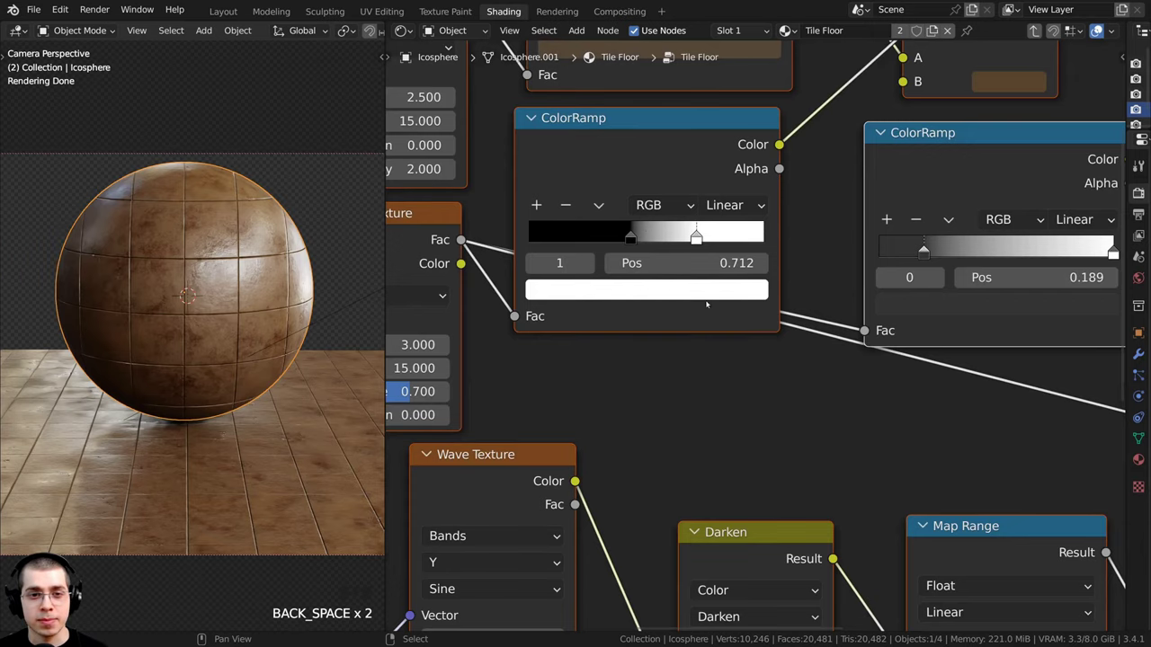
scroll(706, 305, "down", 12)
middle_click_drag(706, 305, 694, 251)
scroll(694, 251, "down", 2)
middle_click_drag(392, 321, 716, 328)
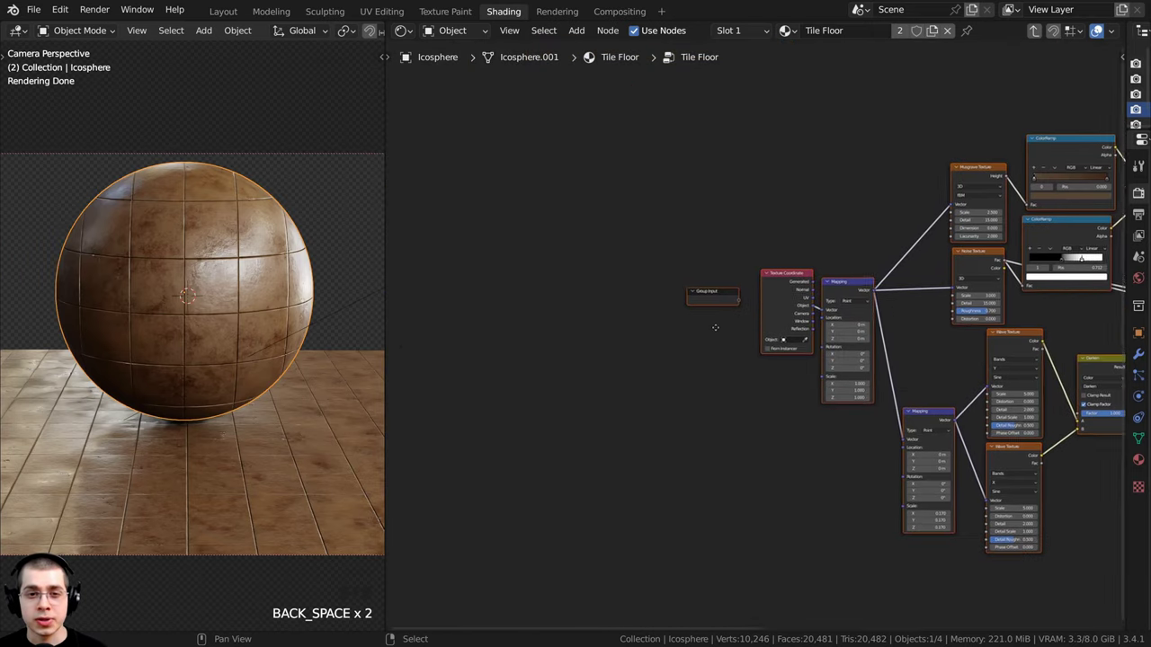
scroll(714, 328, "up", 4)
key("a")
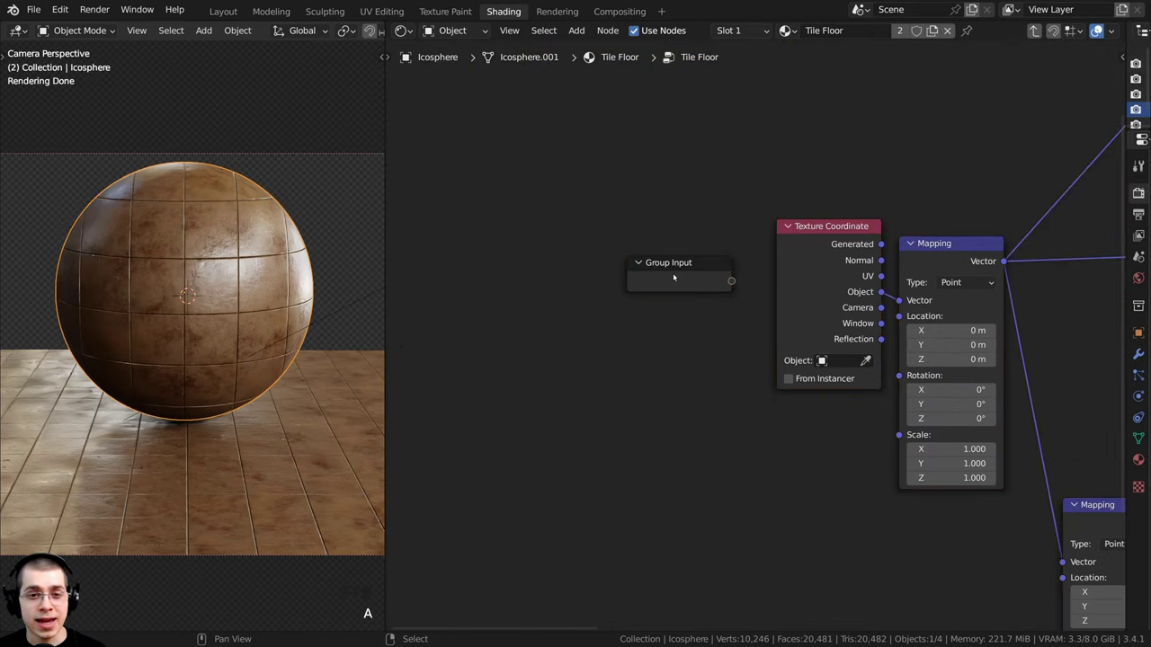
Move the Group Input node into the free space below the Texture Coordinate node
left_click(673, 278)
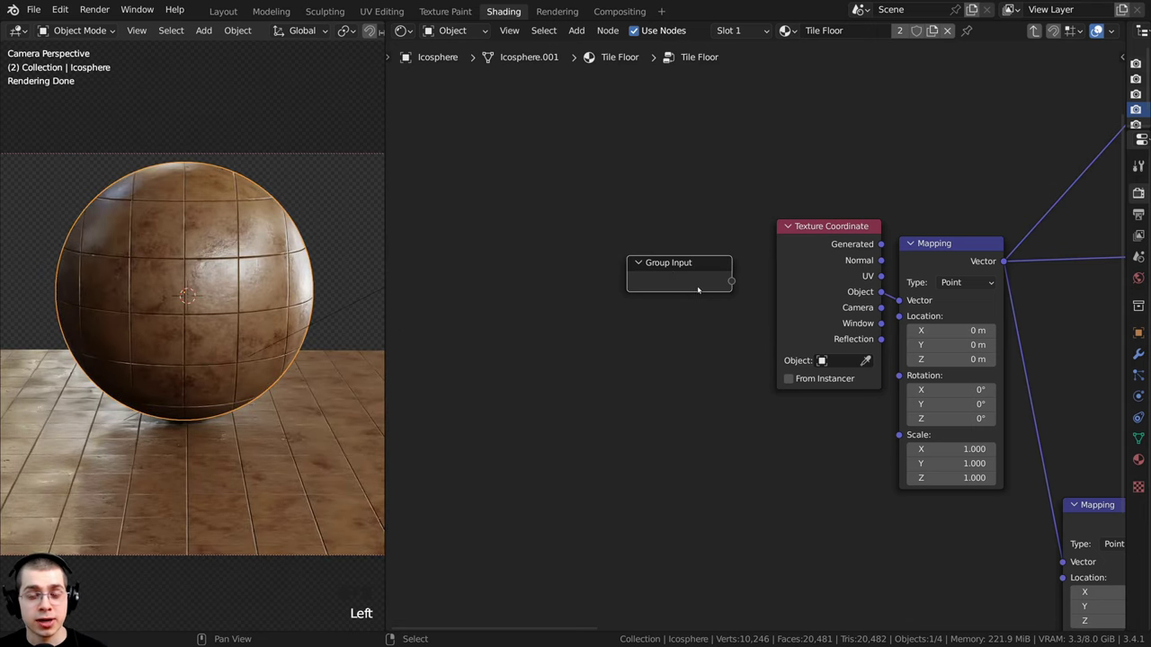
left_click_drag(697, 290, 725, 531)
middle_click_drag(722, 488, 641, 422)
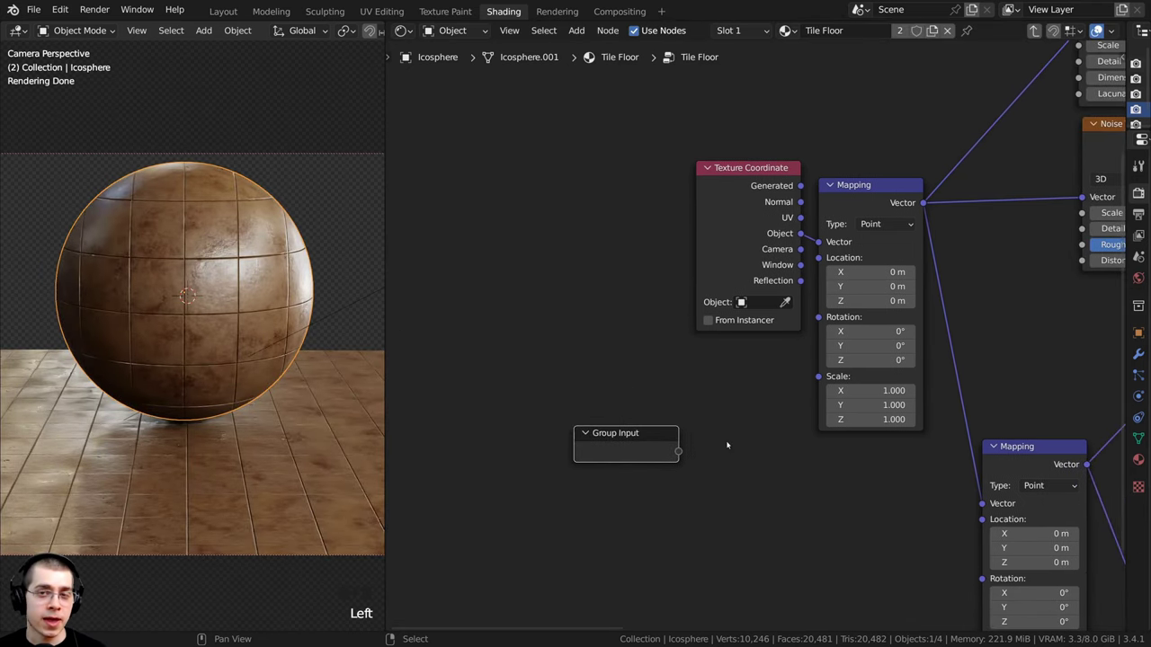
middle_click_drag(732, 425, 599, 360)
left_click_drag(527, 383, 515, 359)
middle_click_drag(590, 353, 620, 355)
Expose the first Mapping node's Scale as a group input, return to the top-level node tree and nudge the Tile Floor node up
left_click(726, 141)
left_click_drag(710, 314, 559, 366)
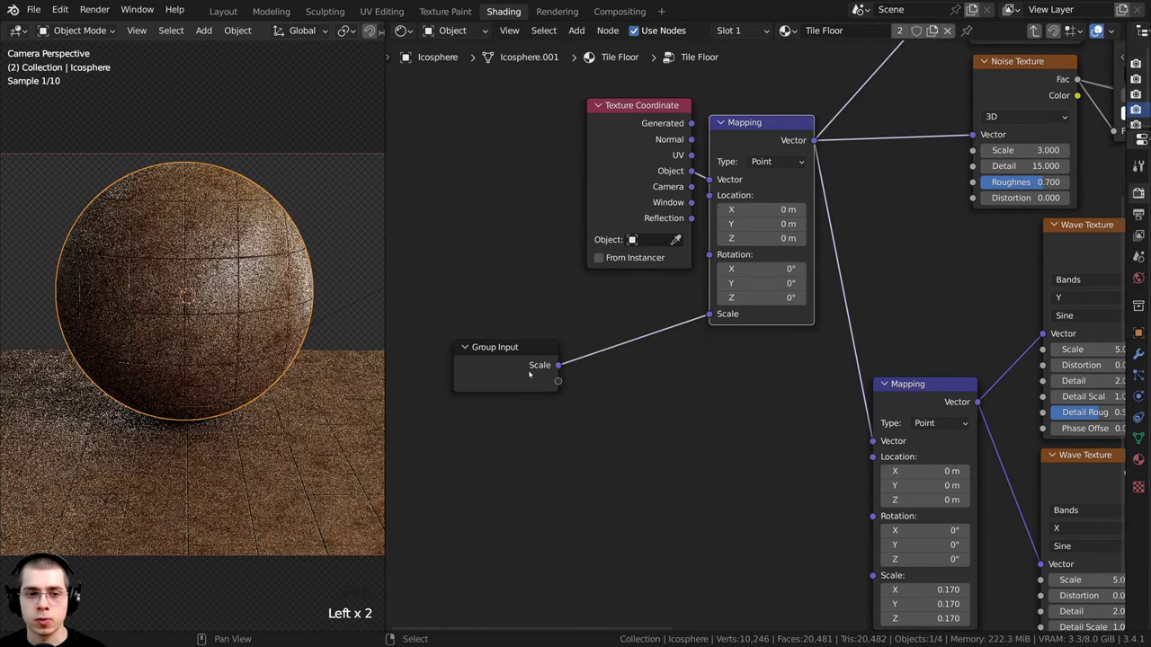
middle_click_drag(544, 366, 551, 369)
key("Tab")
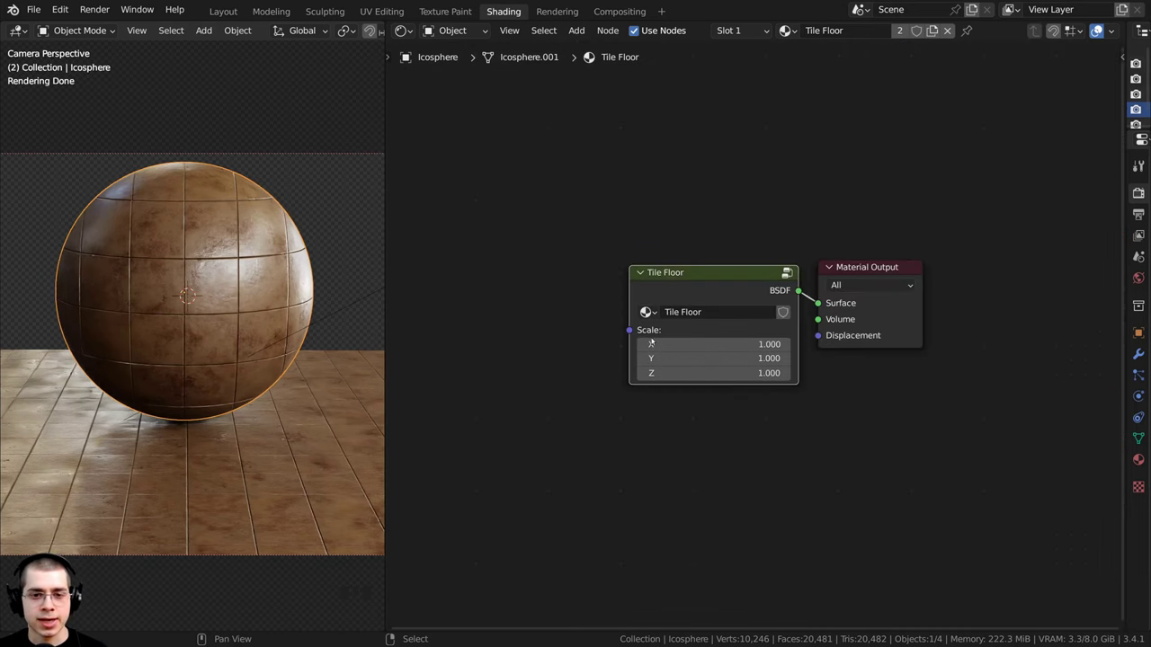
scroll(654, 348, "up", 3)
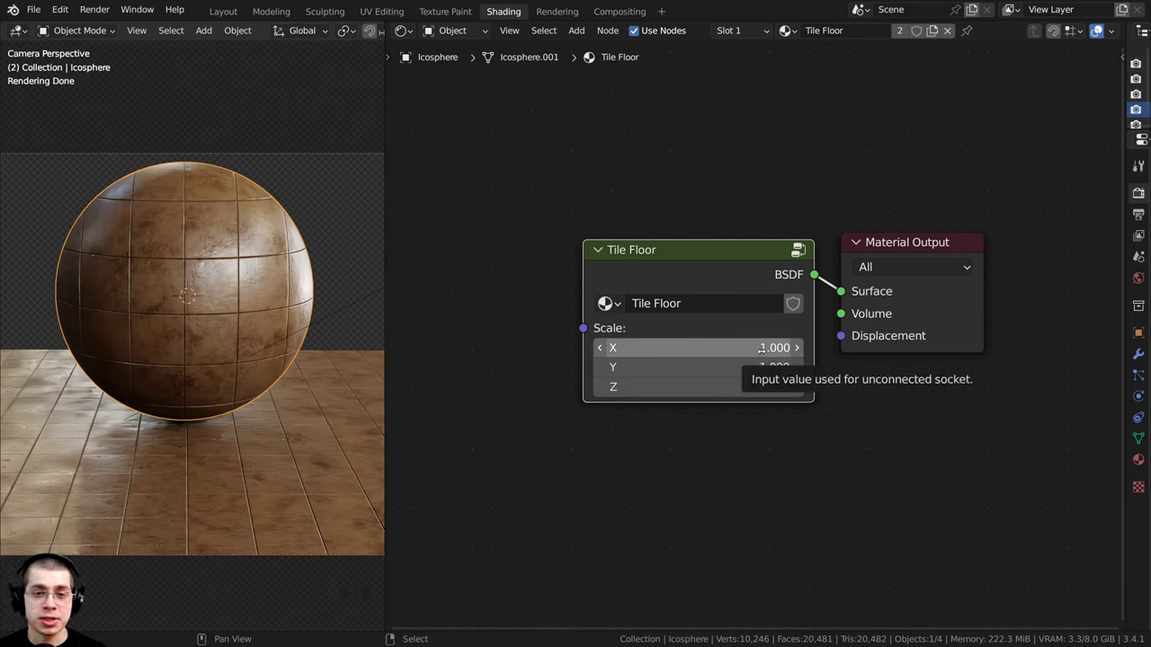
left_click_drag(688, 252, 689, 243)
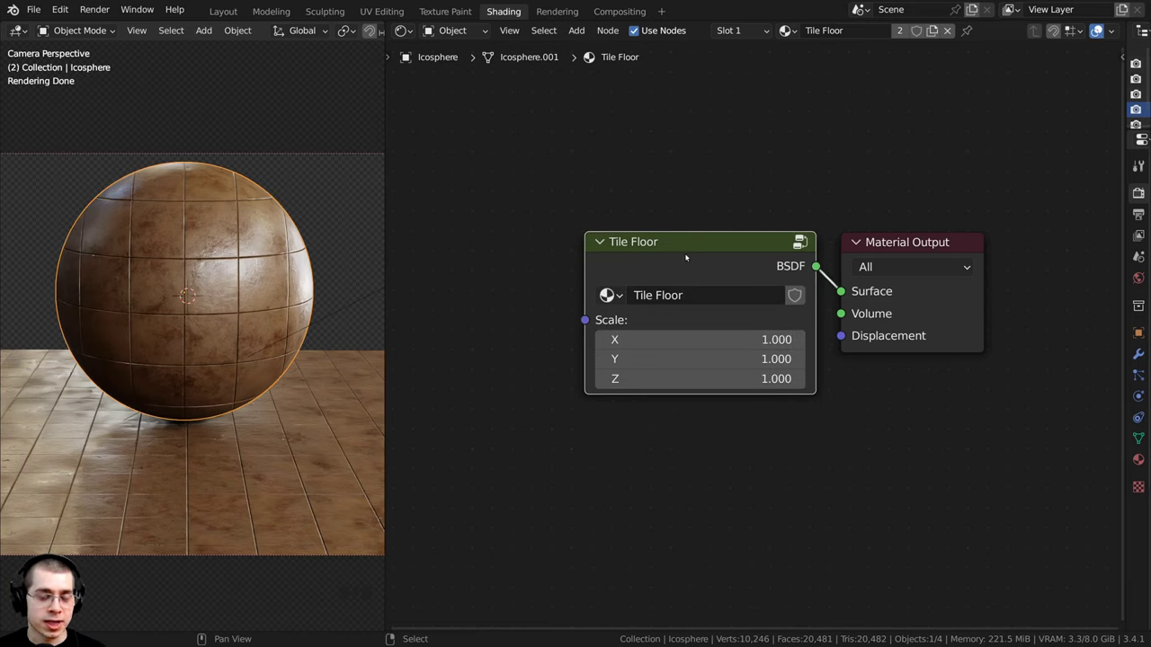
Re-enter the Tile Floor group and display the settings listing its group inputs and outputs
key("Tab")
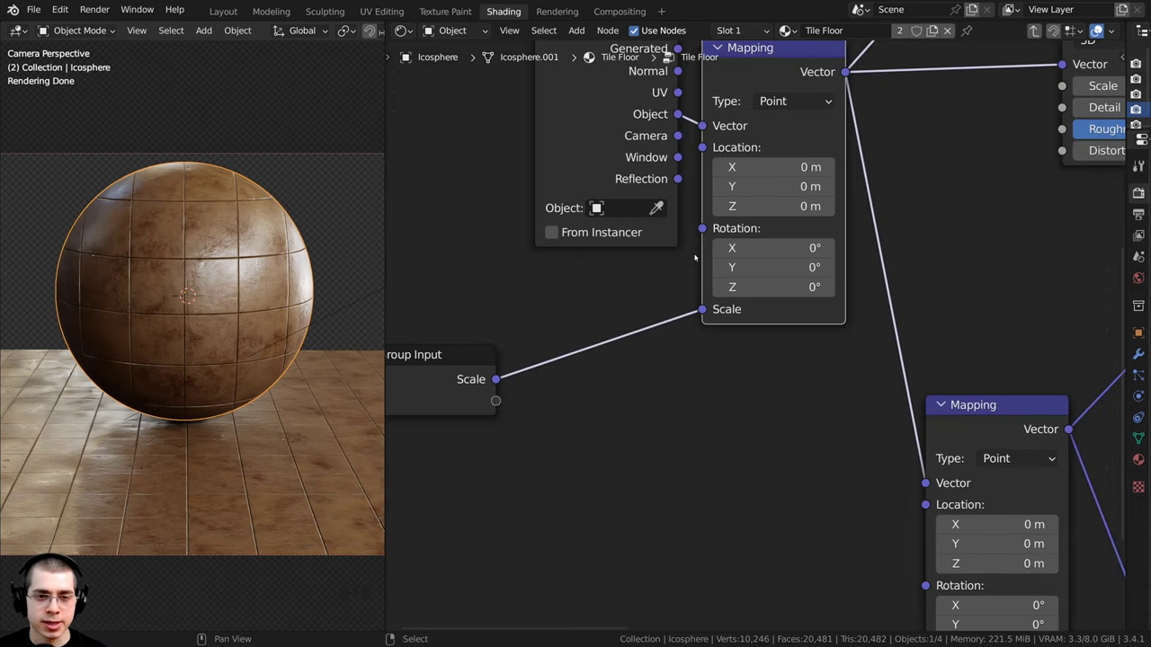
scroll(558, 367, "down", 1)
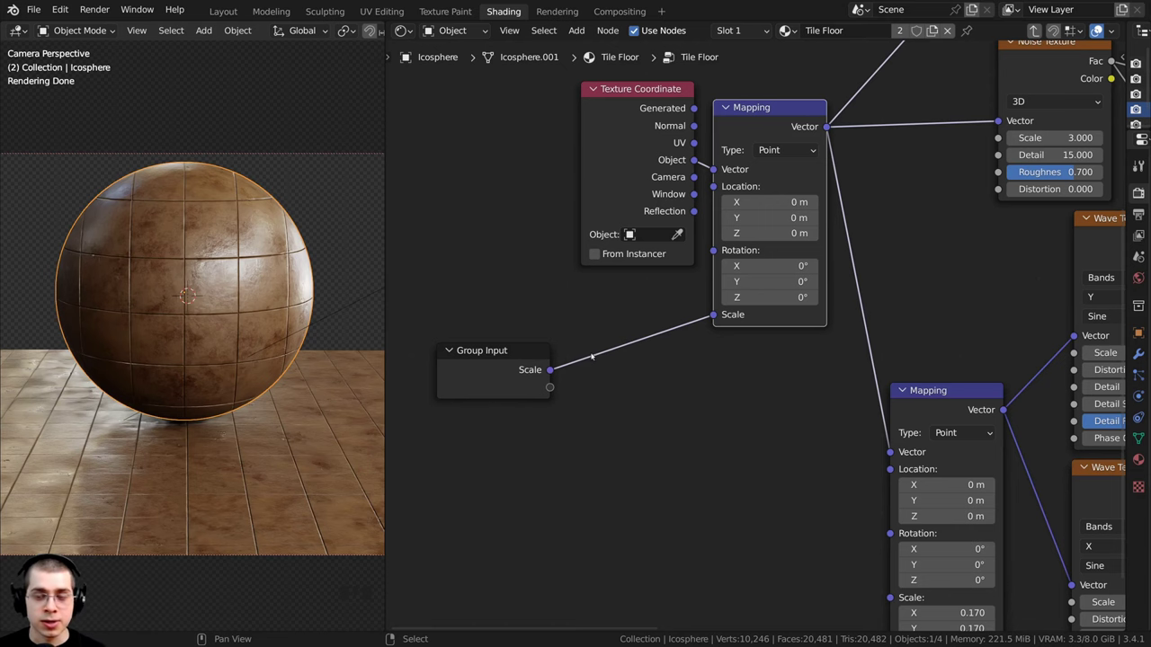
middle_click_drag(592, 357, 594, 367)
key("n")
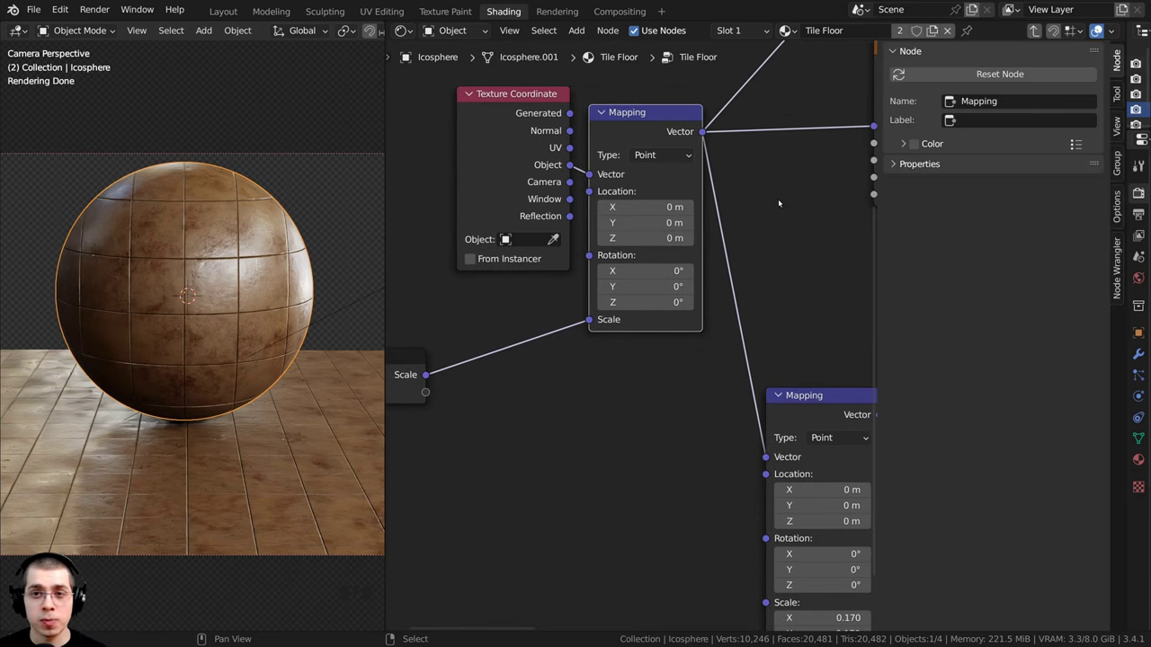
left_click(1117, 159)
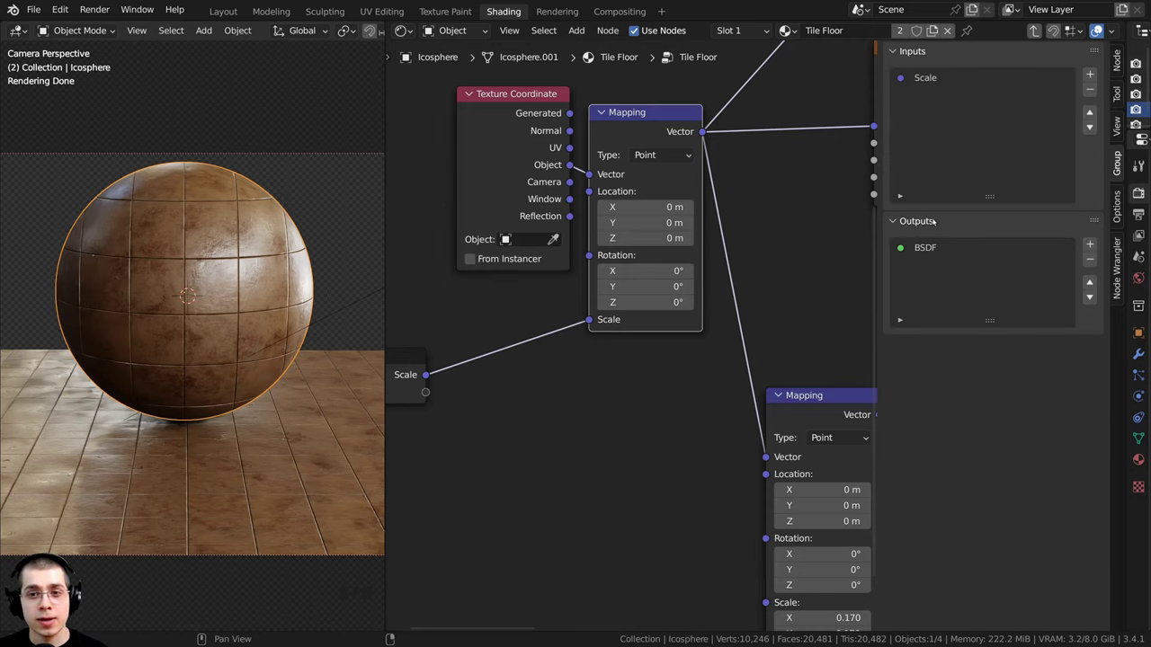
Rename the group's BSDF output as Shader and return to the top-level node tree
scroll(726, 231, "down", 4)
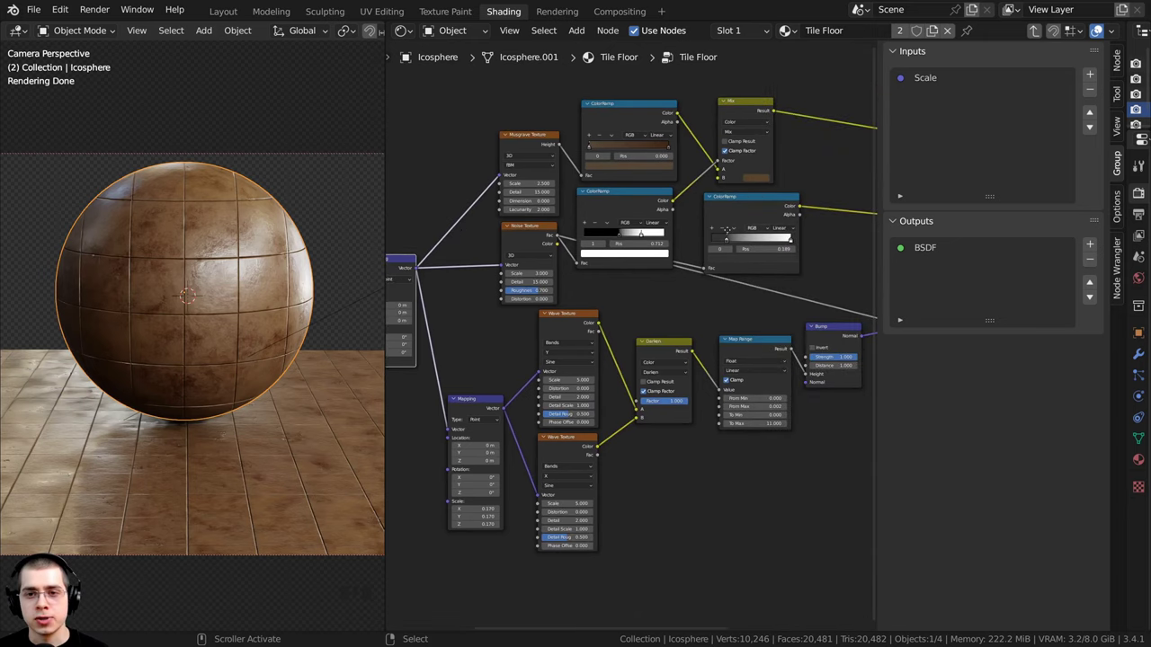
middle_click_drag(726, 231, 520, 258)
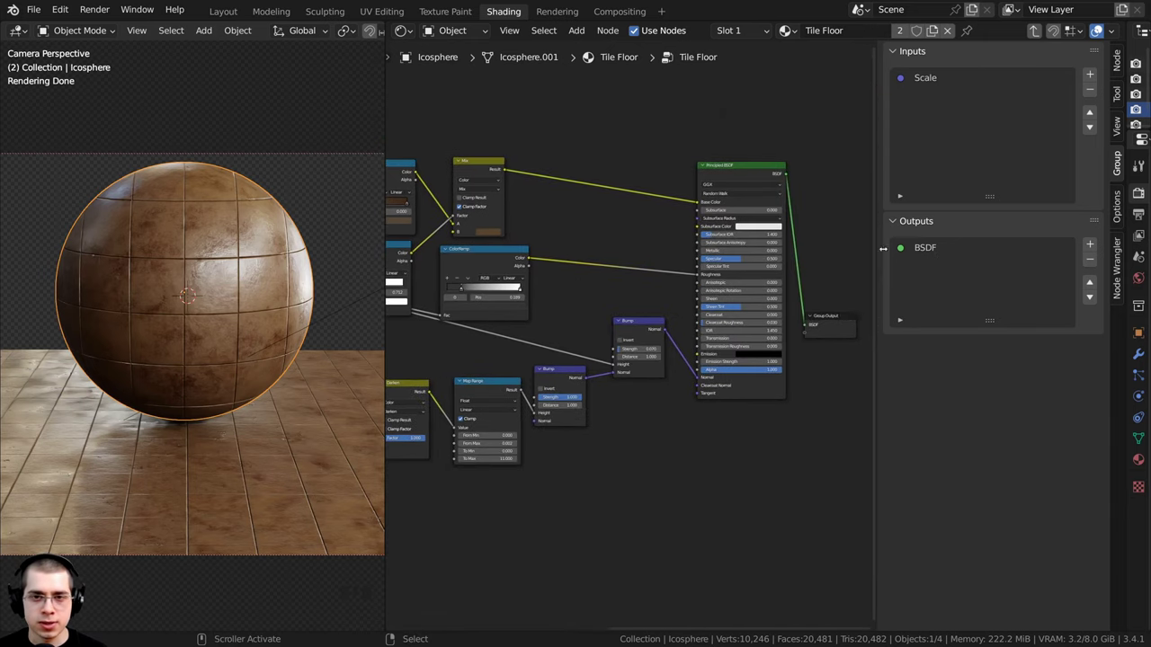
double_click(926, 248)
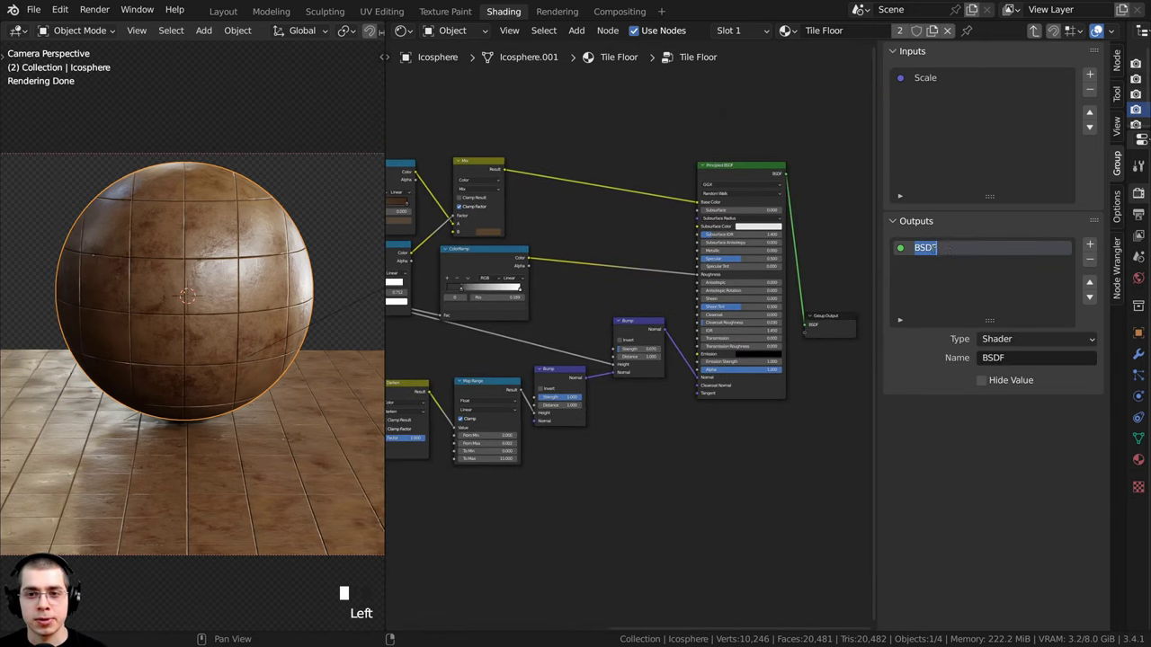
type("Shader")
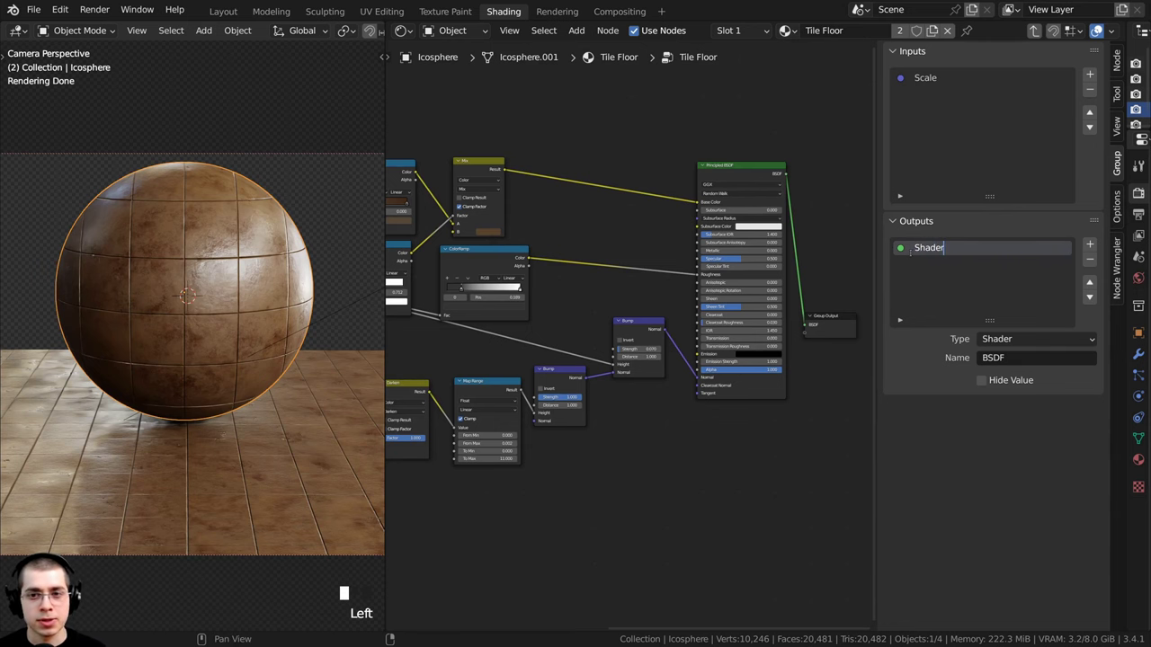
key("Return")
scroll(809, 270, "up", 2)
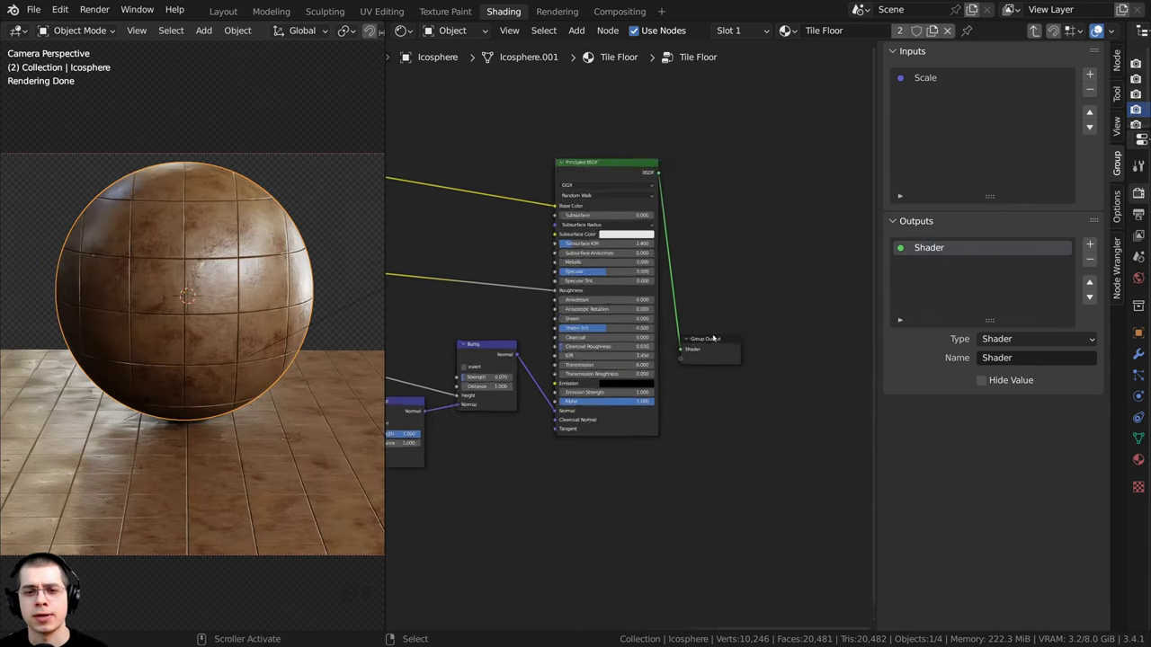
middle_click_drag(704, 344, 733, 343)
key("Tab")
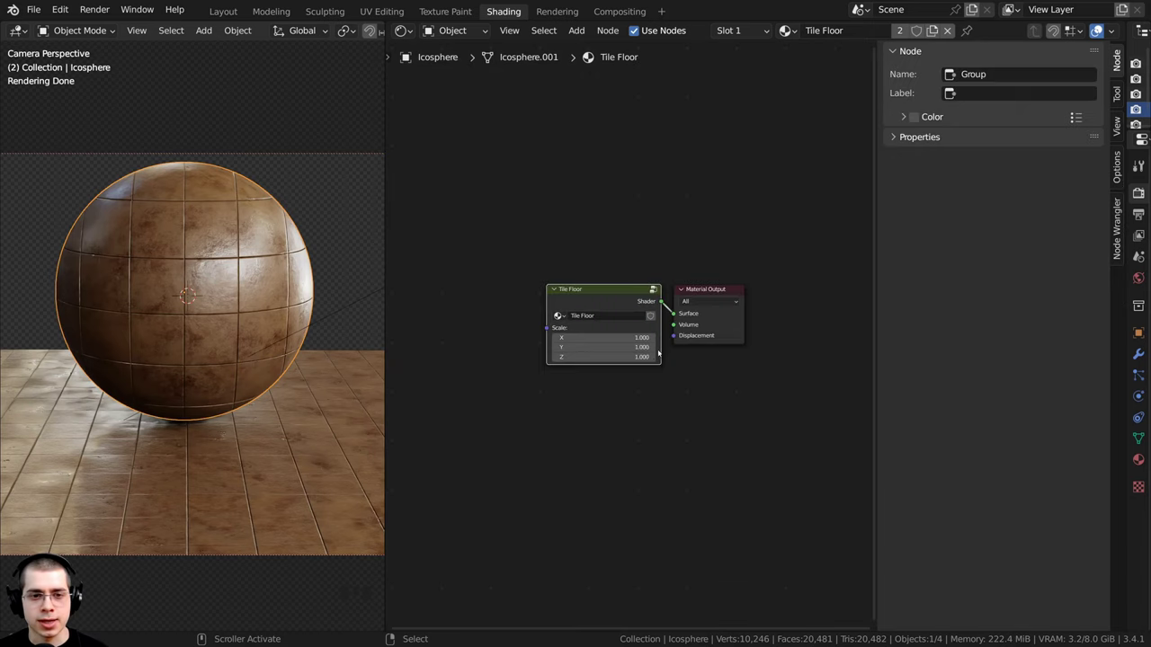
scroll(665, 261, "up", 4)
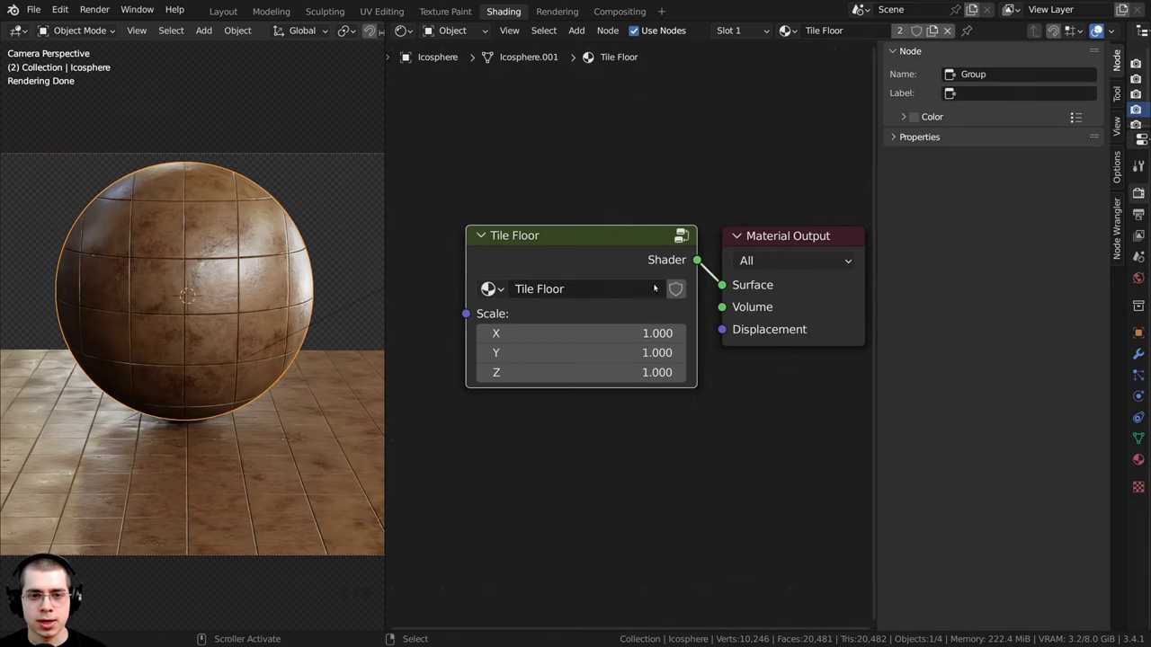
left_click(603, 261)
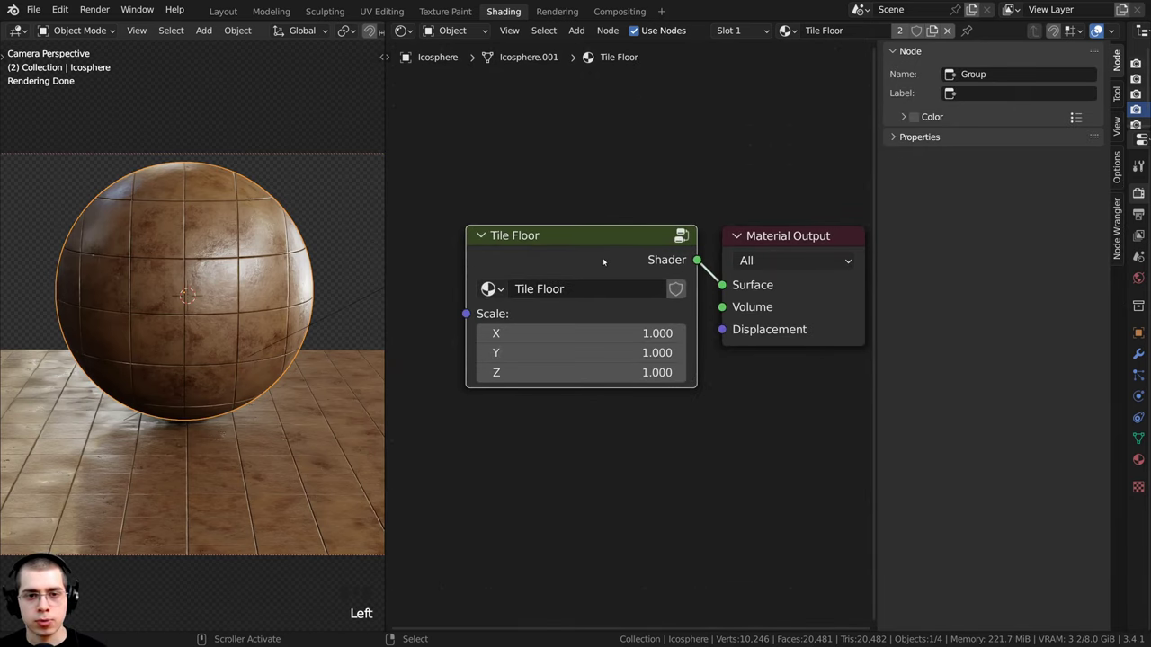
Open the Tile Floor group again and change the type of its Scale input to Float
key("Tab")
scroll(649, 298, "down", 6)
middle_click_drag(652, 301, 698, 321)
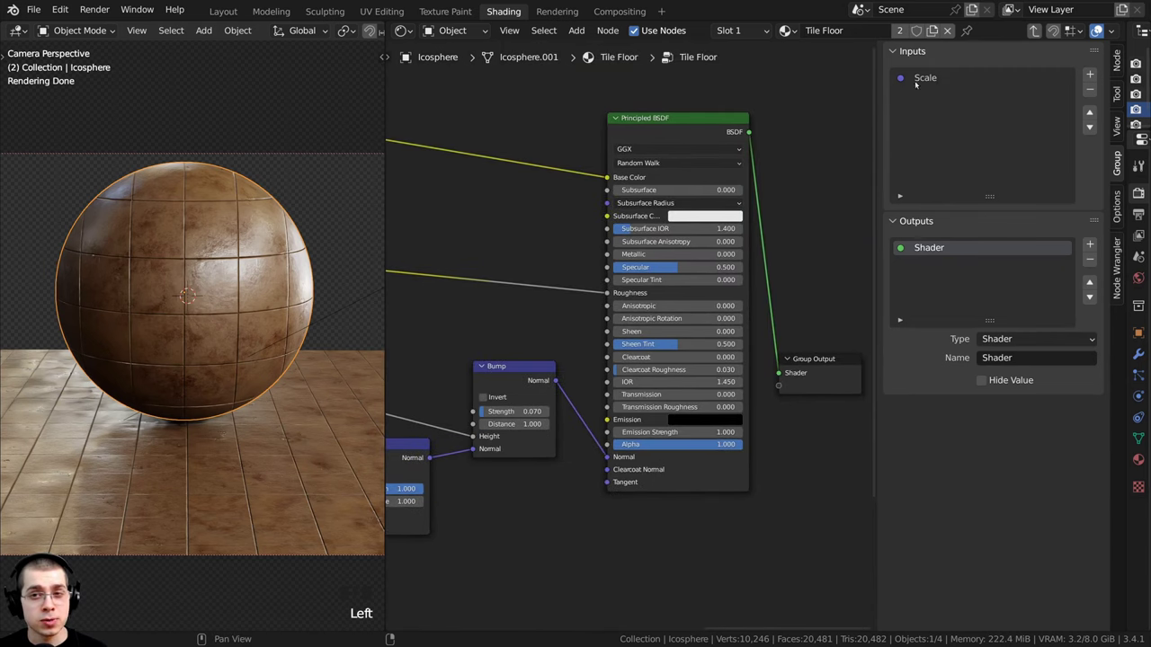
left_click(937, 82)
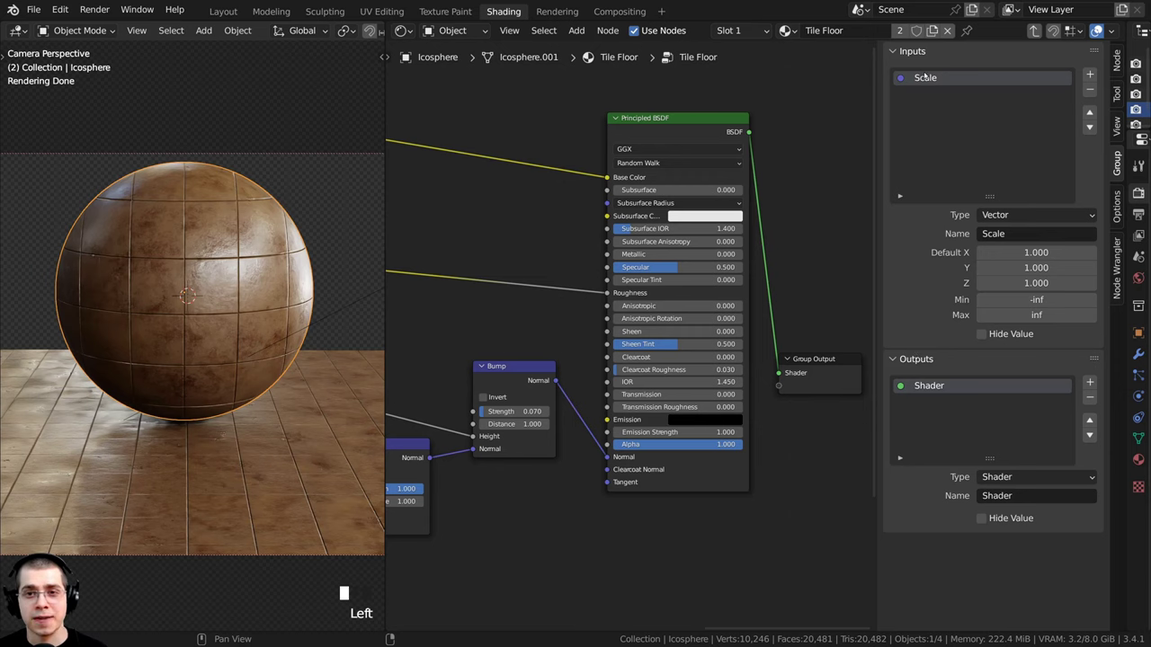
double_click(916, 79)
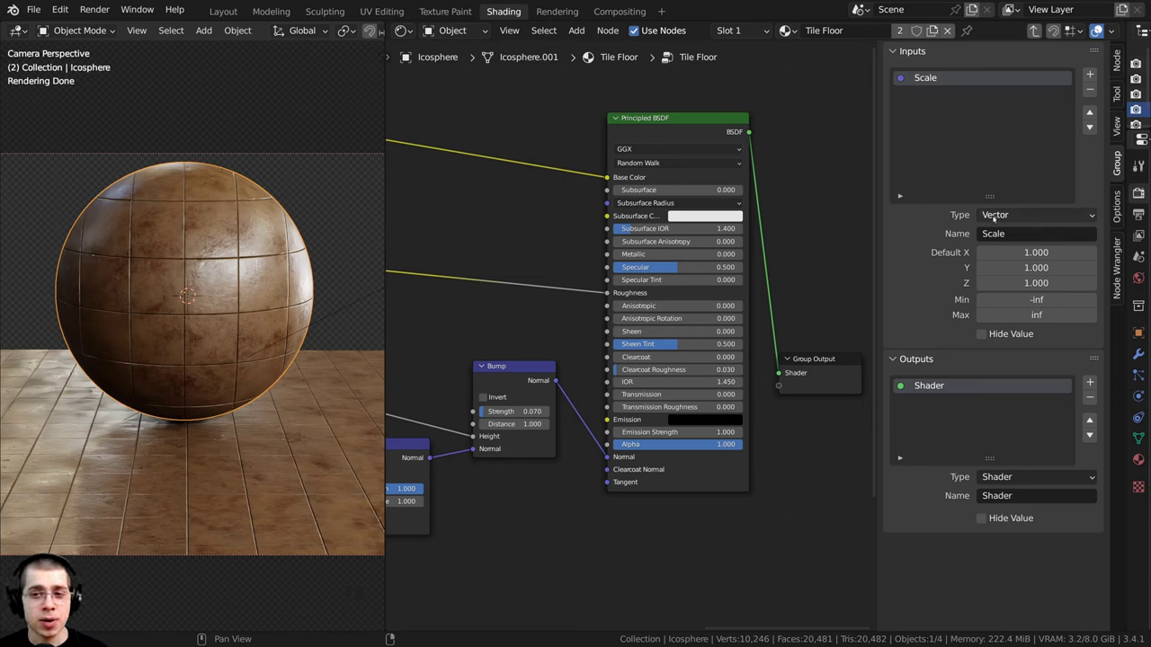
left_click(1004, 217)
left_click(1013, 232)
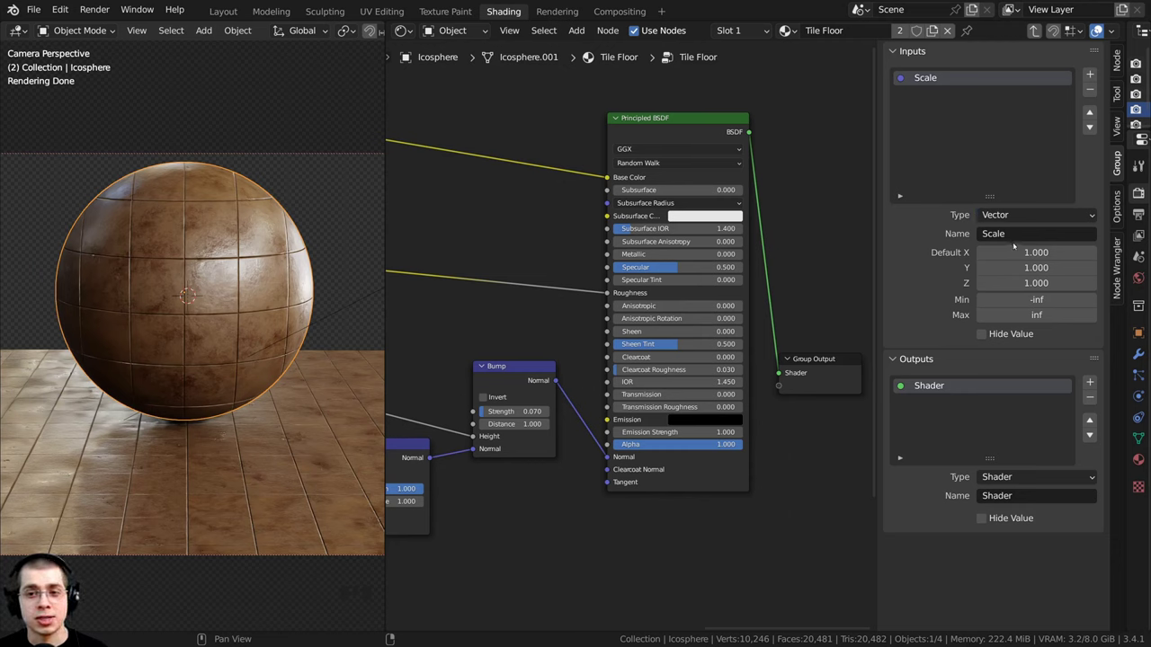
left_click(1007, 216)
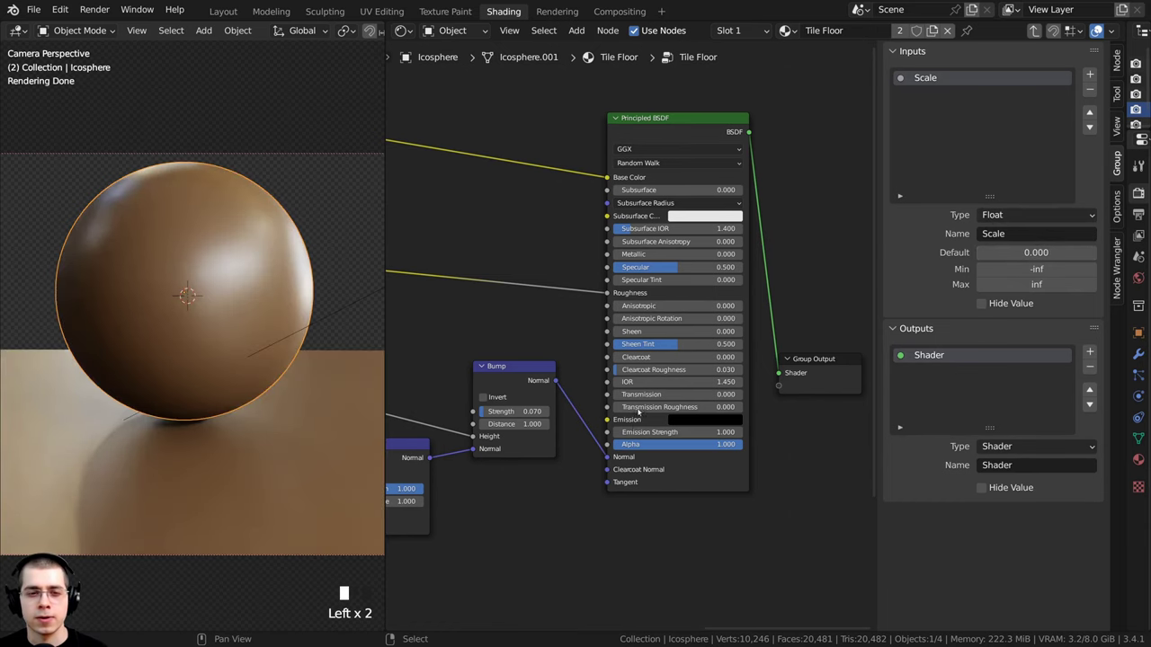
middle_click_drag(639, 412, 663, 420)
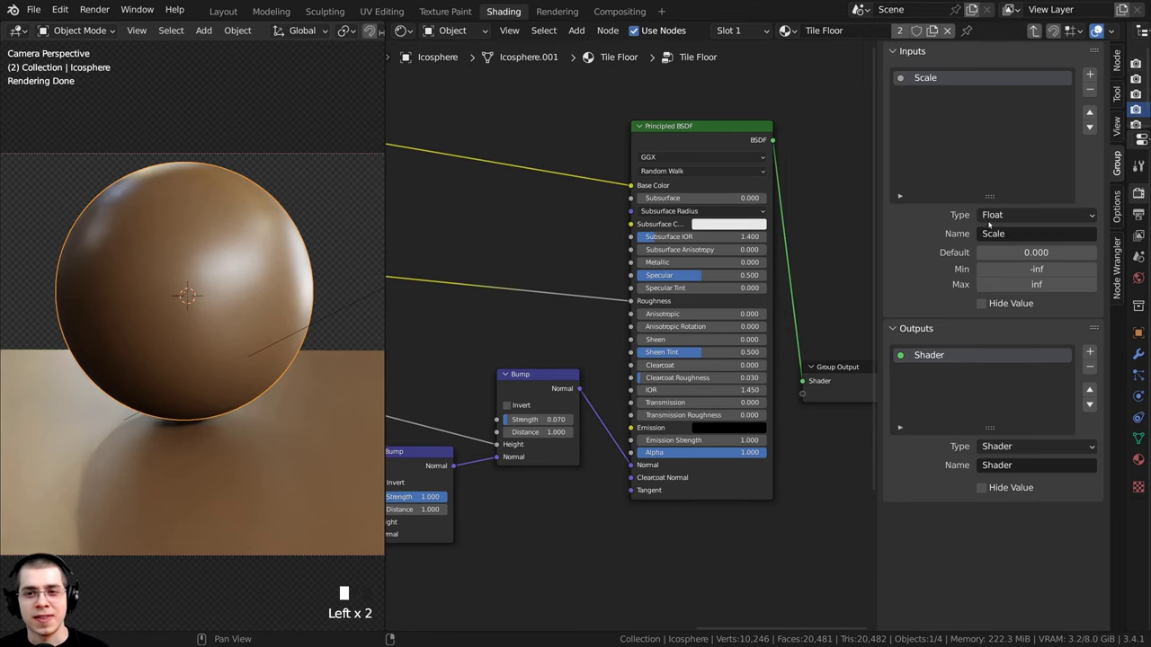
scroll(624, 287, "down", 1)
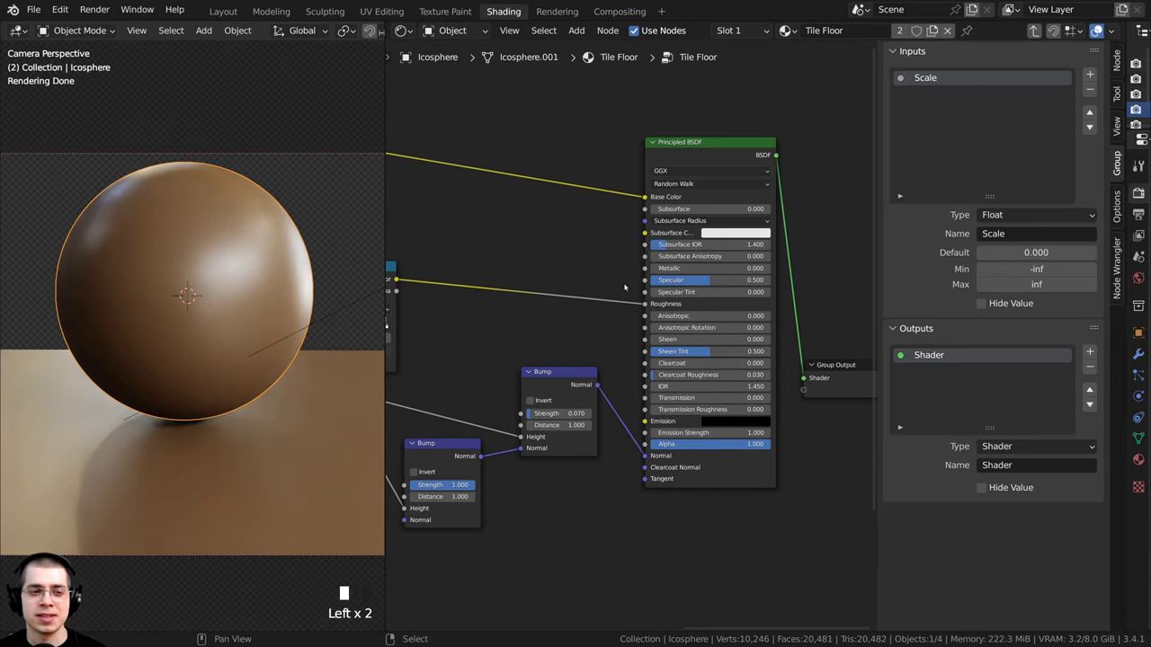
Return to the top-level node tree and set the Tile Floor node's Scale to 1
key("Tab")
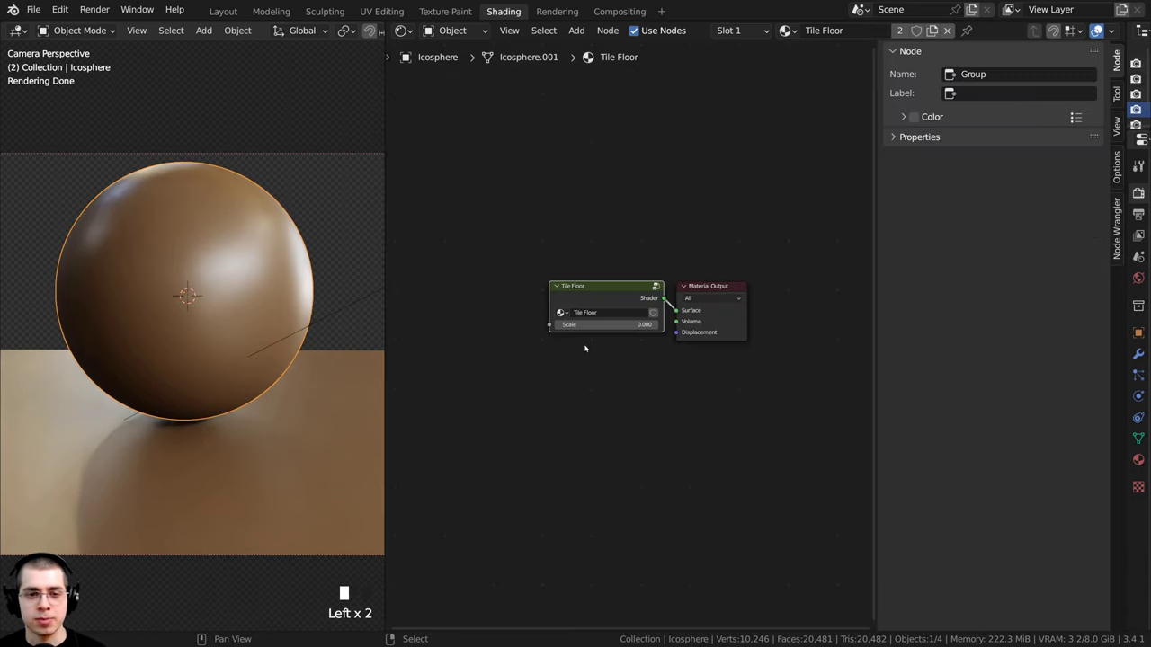
scroll(545, 334, "up", 4)
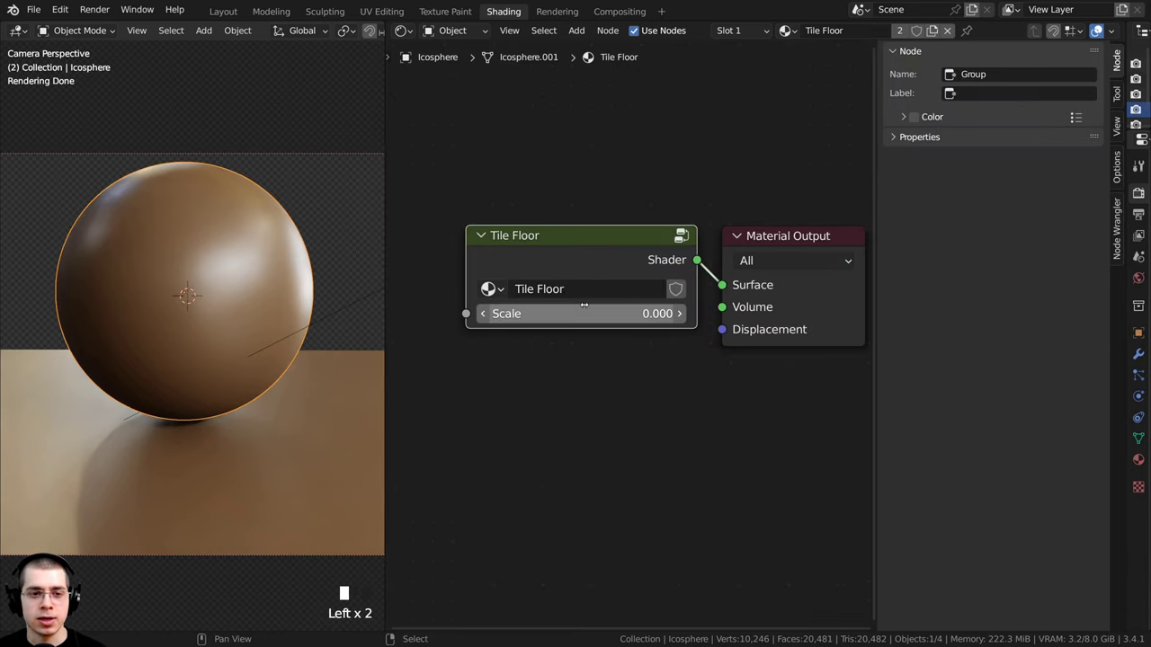
left_click(569, 315)
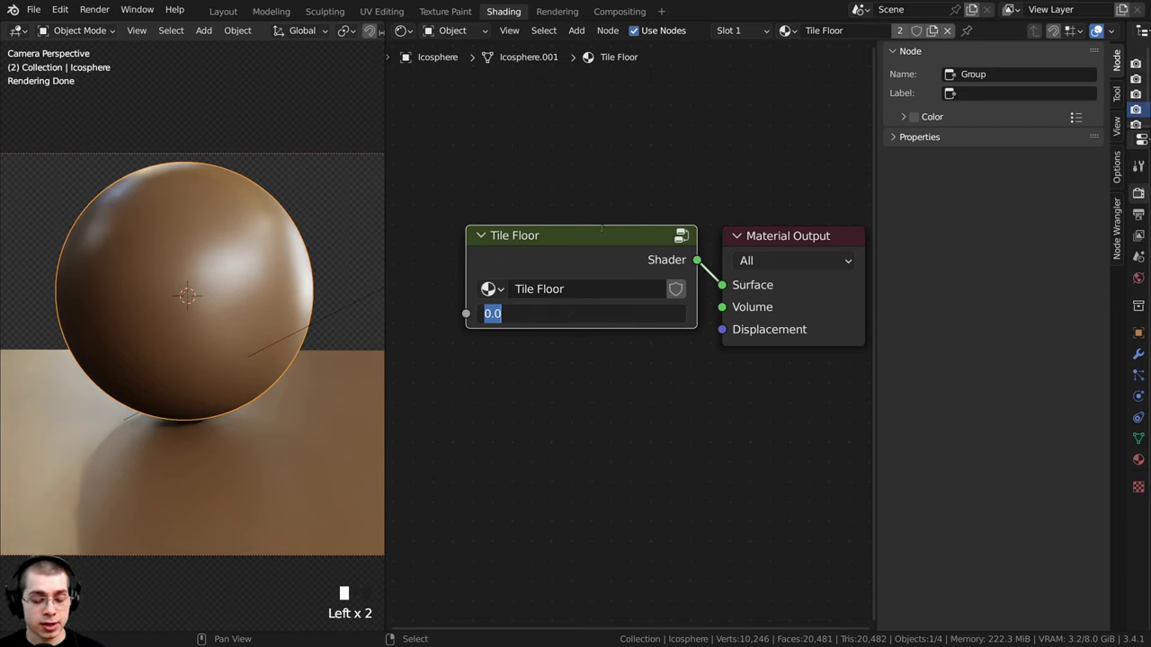
type("1")
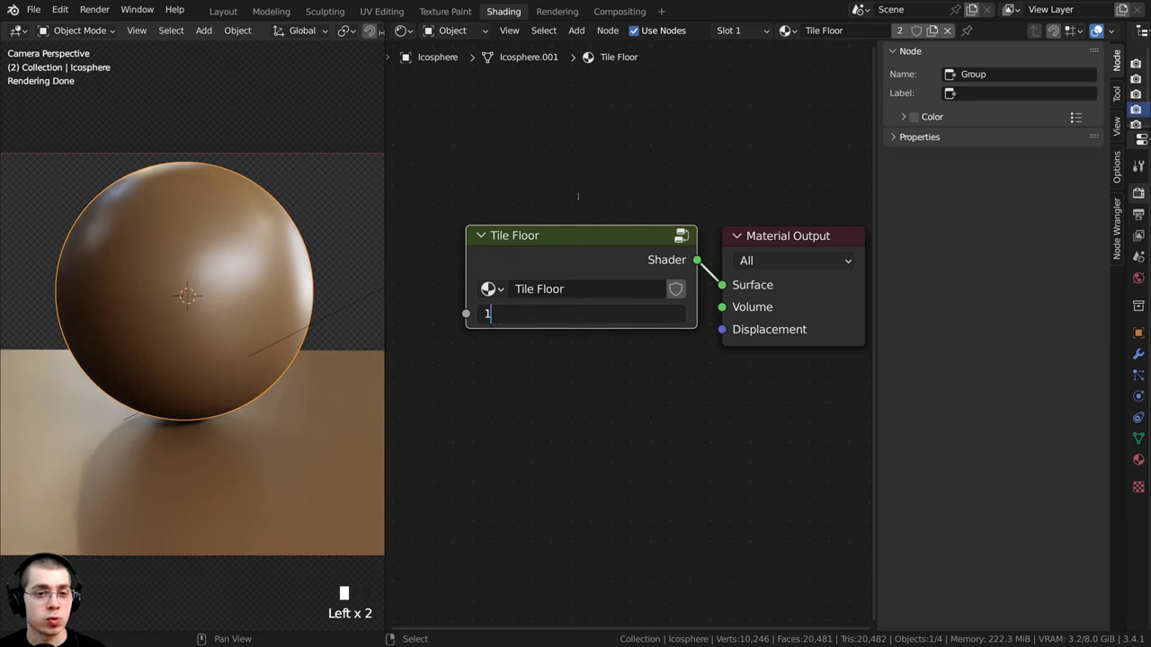
key("Return")
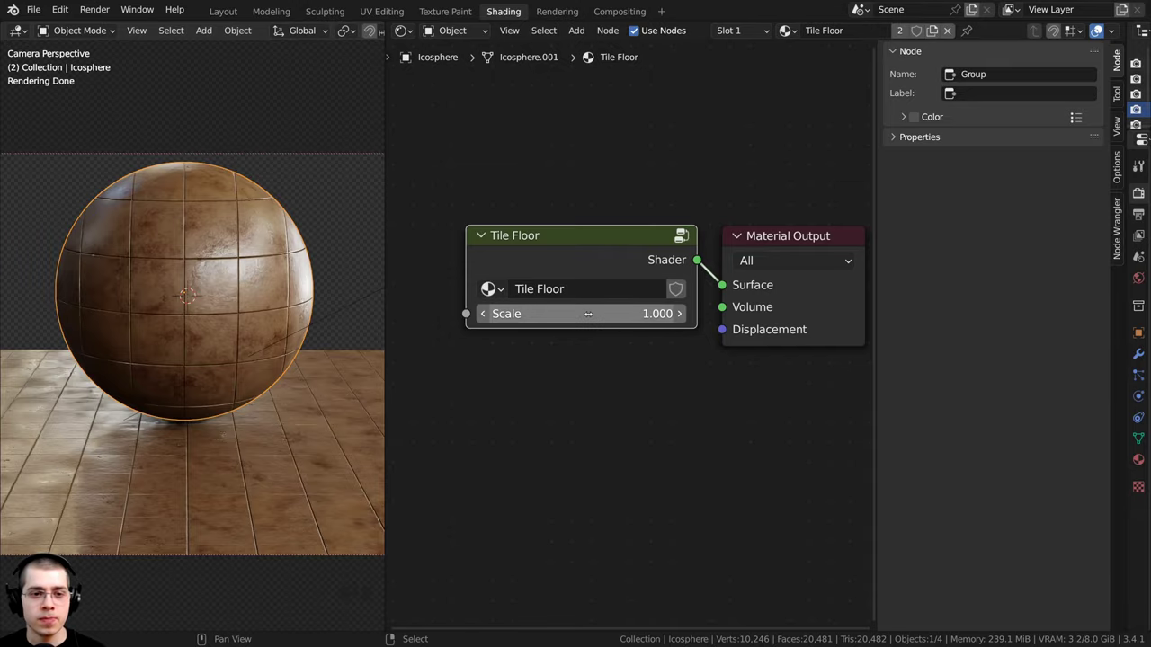
Open the Tile Floor group and move the Group Input node below the Texture Coordinate node
left_click_drag(614, 322, 592, 262)
key("Tab")
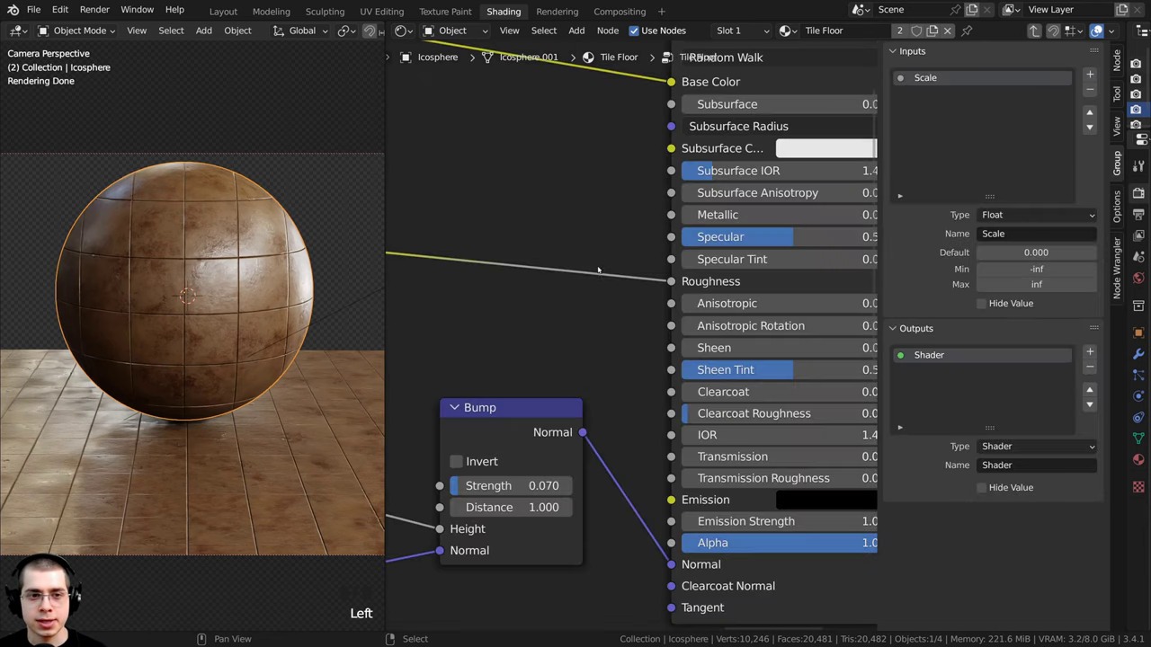
scroll(592, 263, "down", 6)
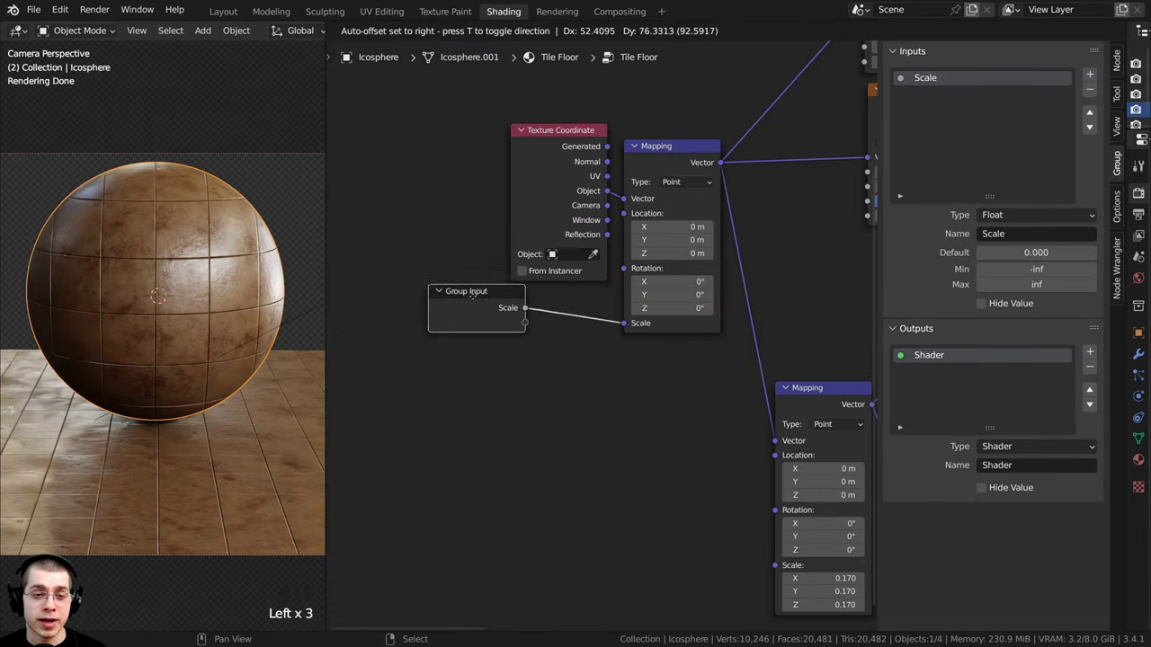
left_click_drag(530, 336, 556, 371)
scroll(556, 370, "up", 2)
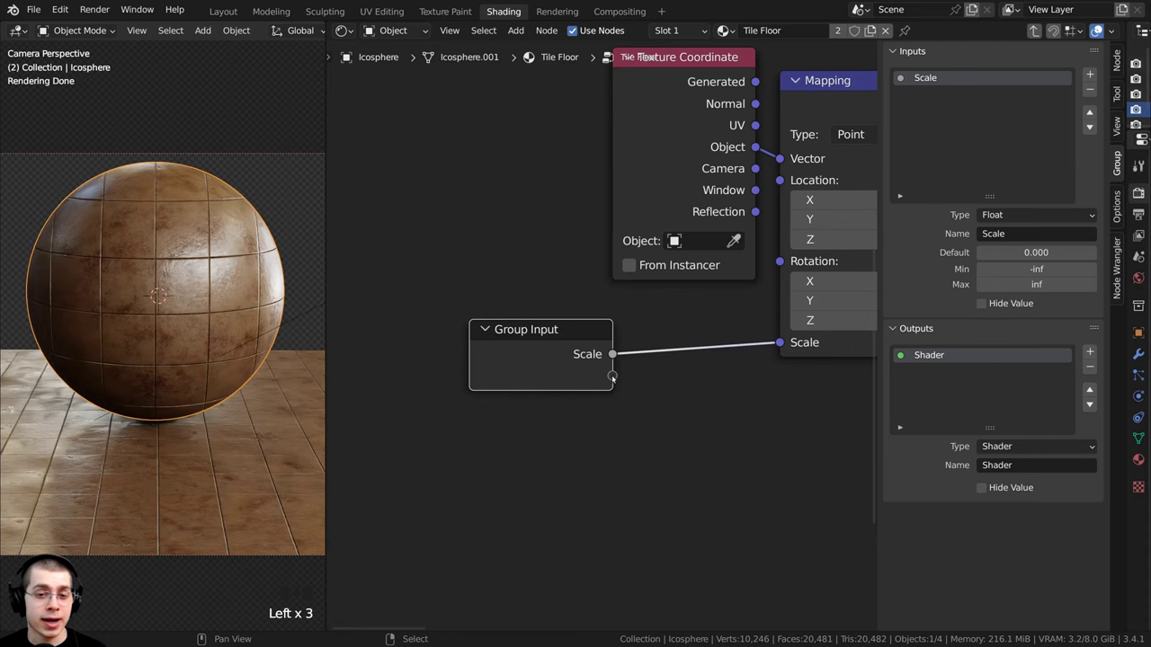
left_click(630, 388)
left_click(680, 382)
Expose the Noise Texture's Scale by connecting it to the empty socket of the Group Input node
scroll(612, 372, "down", 3)
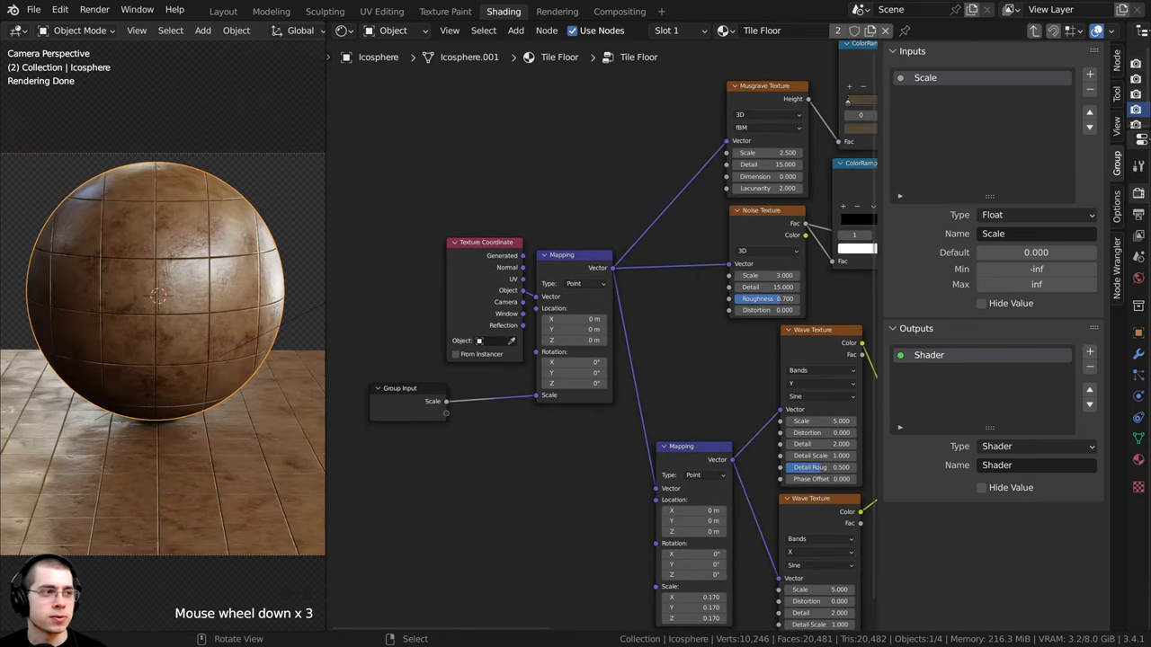
scroll(552, 401, "up", 2)
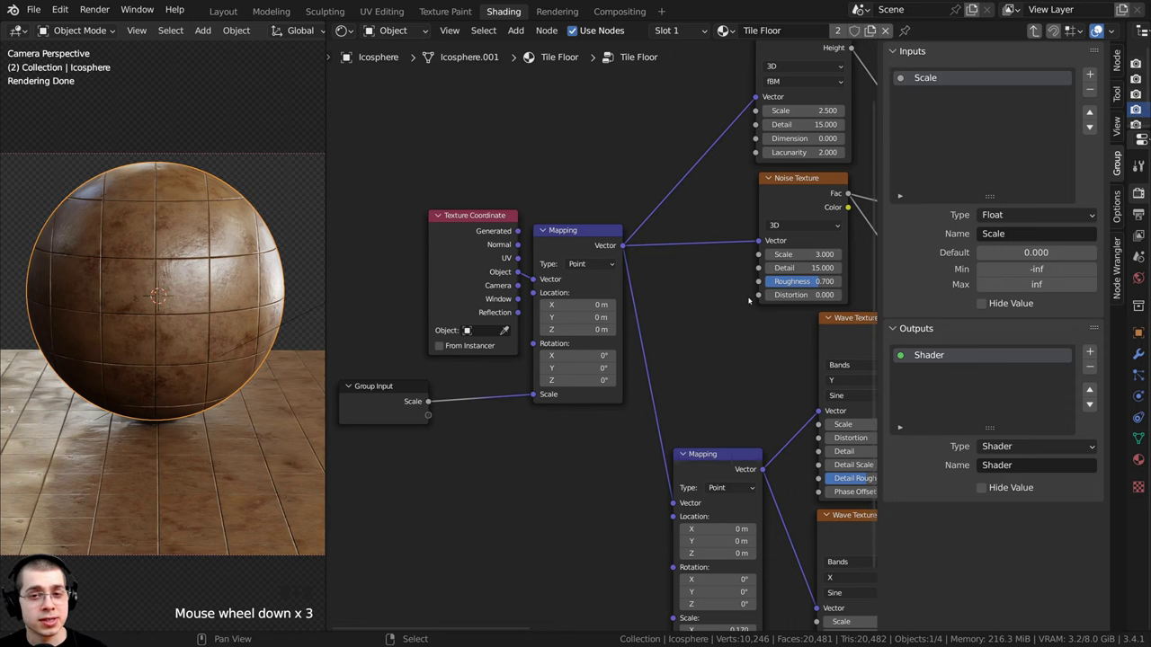
middle_click_drag(750, 252, 759, 244)
left_click(784, 185)
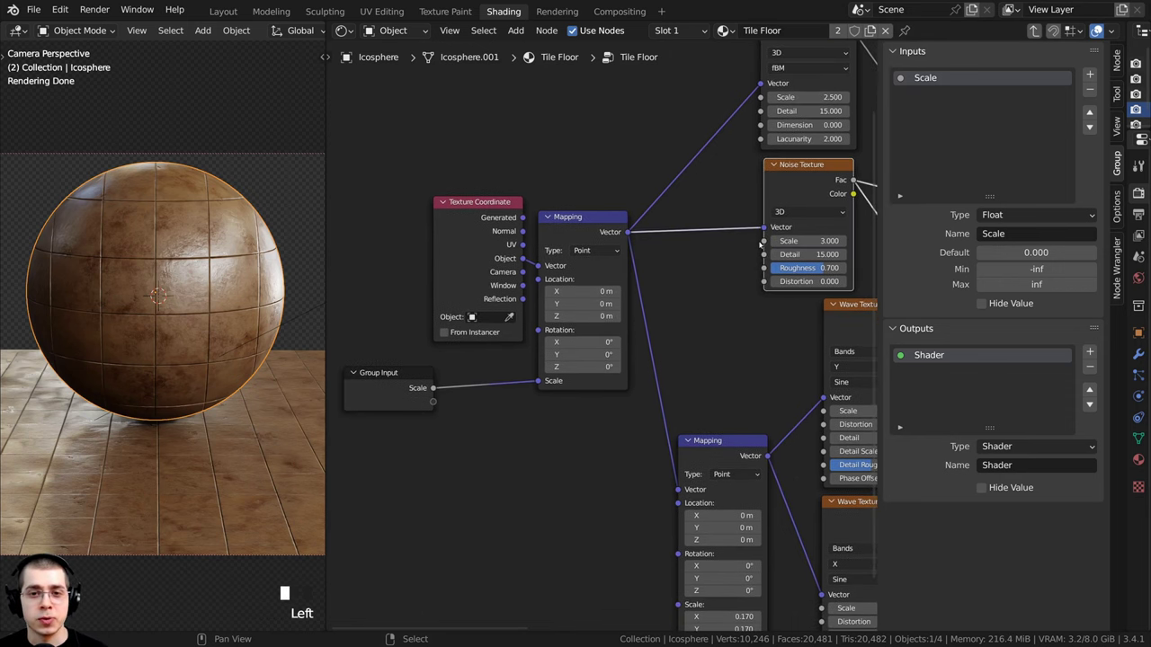
left_click_drag(762, 241, 433, 402)
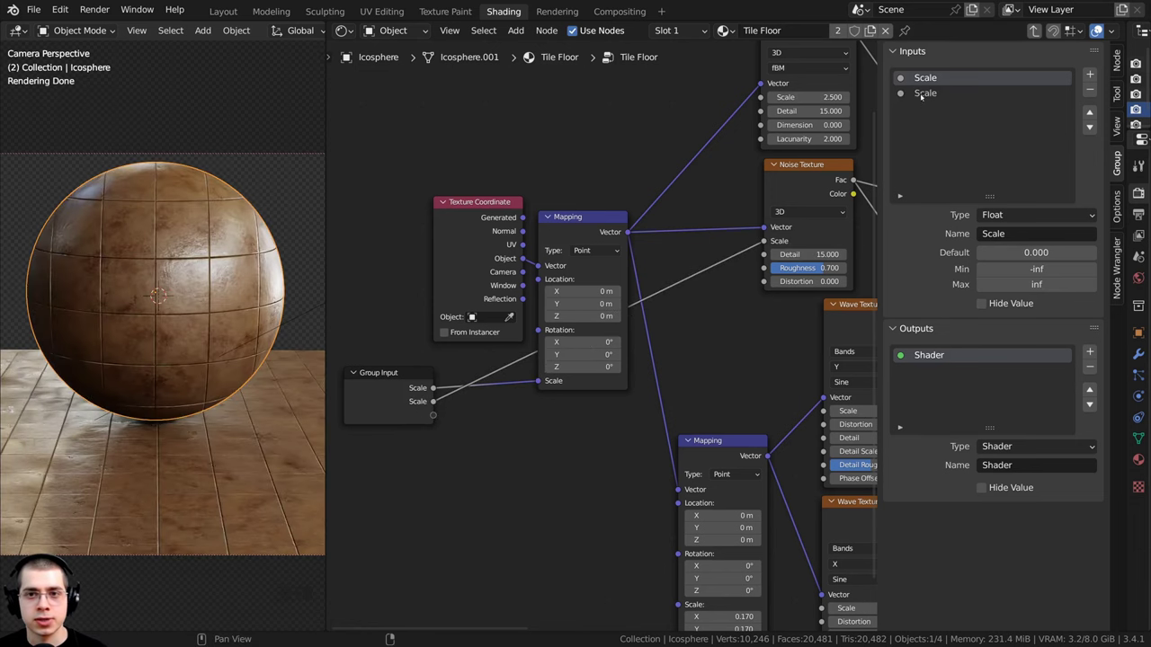
Rename the group input that drives the Noise Texture as Noise Scale
left_click(924, 95)
double_click(923, 93)
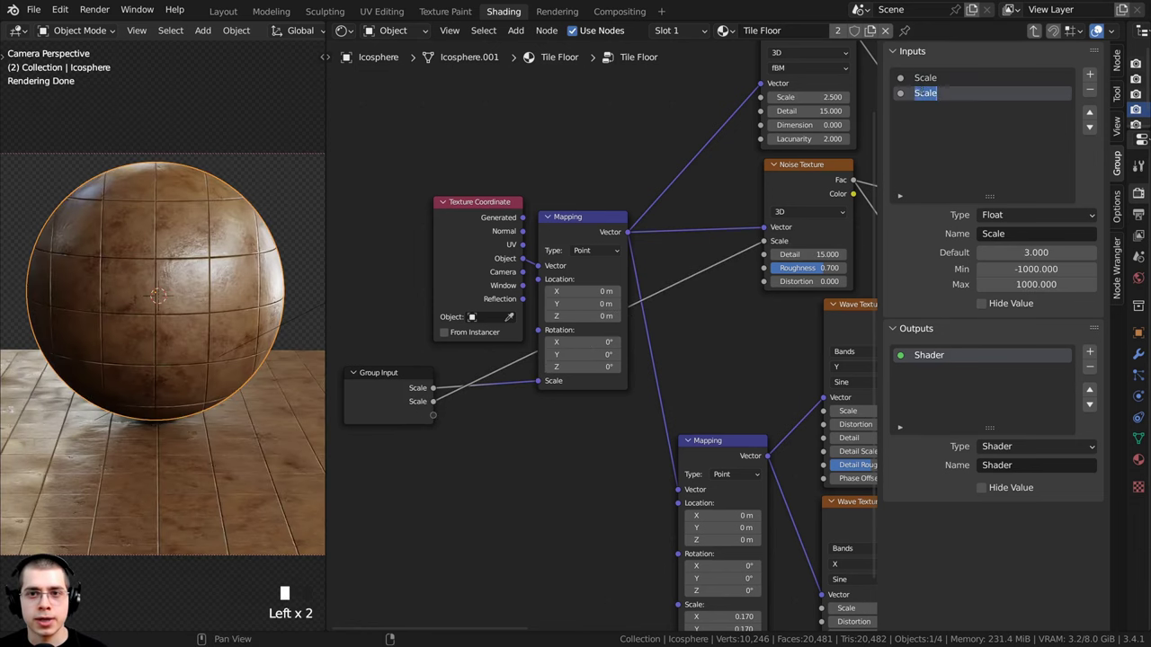
key("Left")
type("Noi")
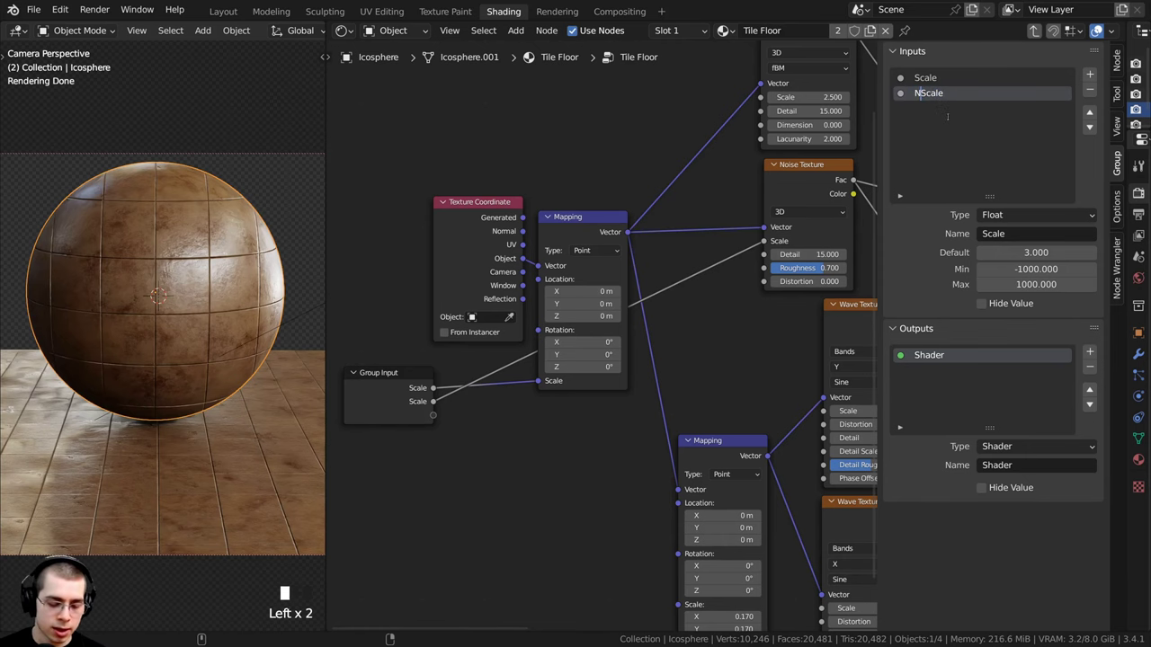
key("BackSpace")
key("BackSpace")
type("oise")
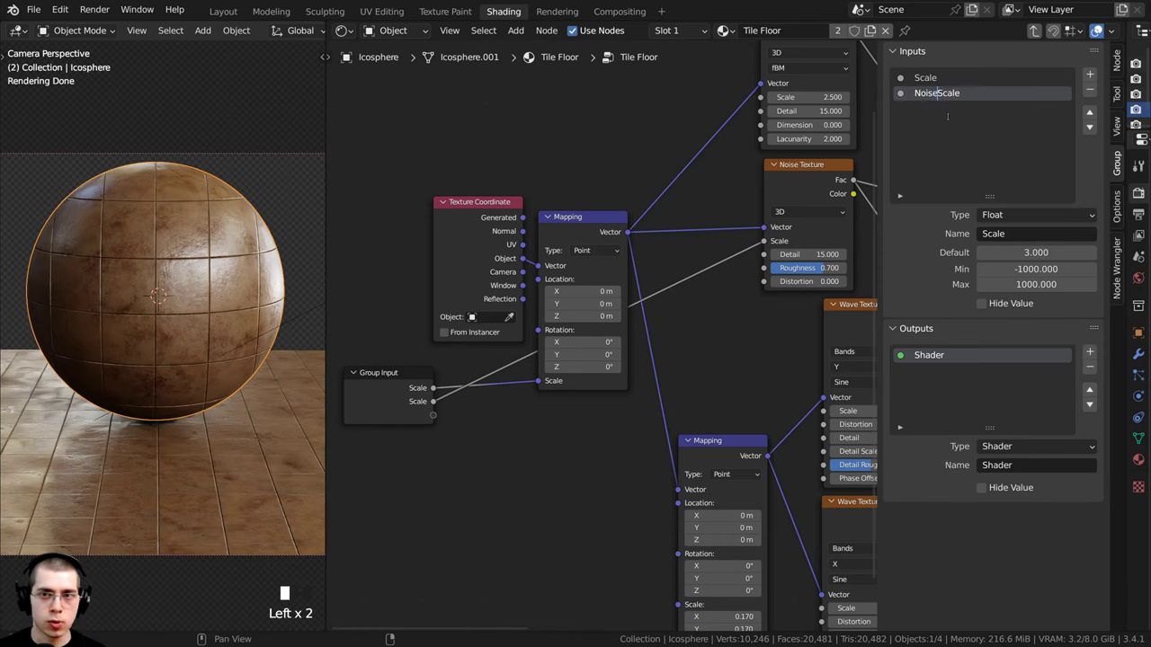
key("Return")
Expose the Scale of the Mapping node feeding the Wave Textures as a further group input
scroll(742, 182, "down", 1)
middle_click_drag(743, 182, 721, 234)
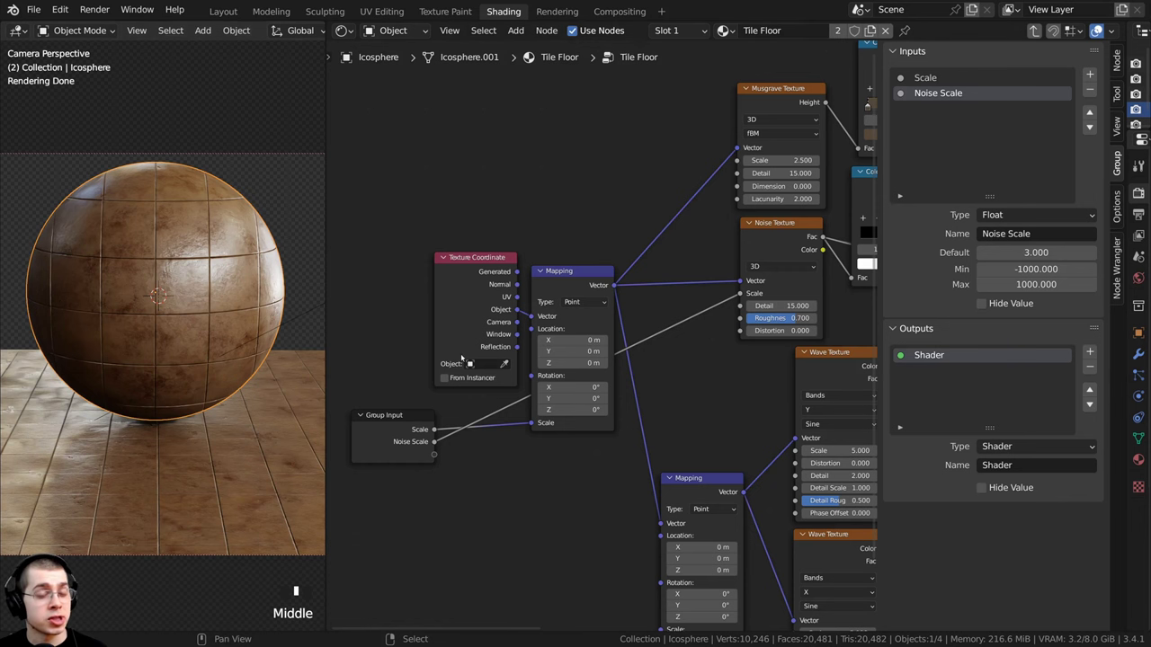
middle_click_drag(662, 492, 655, 308)
left_click_drag(679, 312, 684, 308)
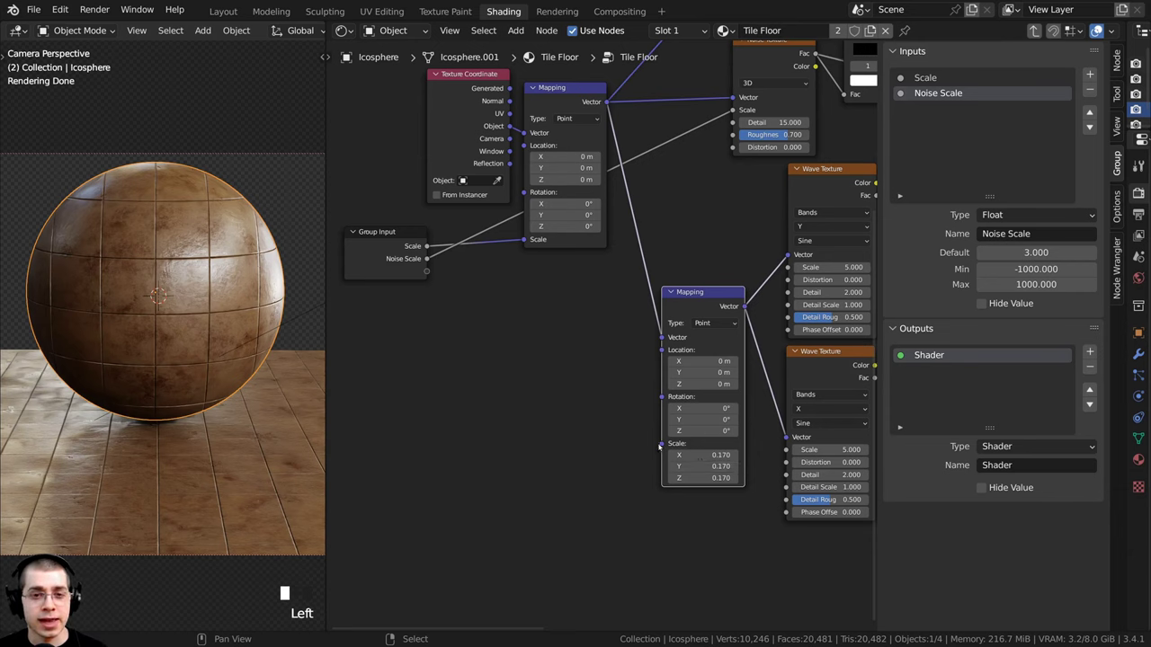
left_click_drag(659, 447, 427, 272)
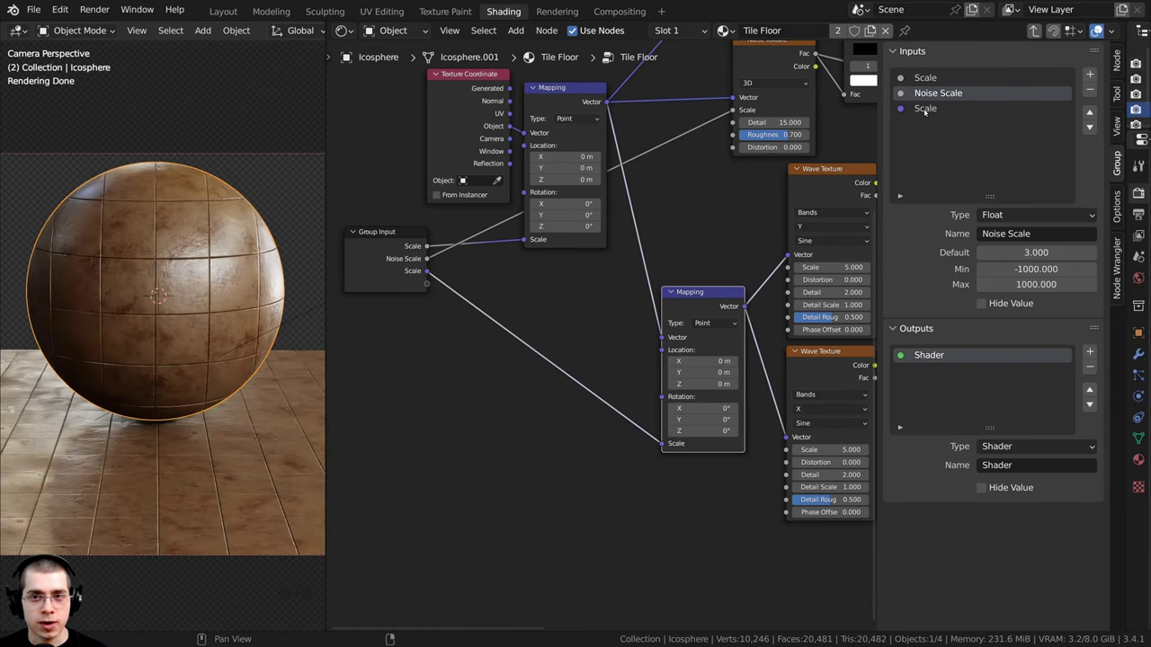
Rename the new vector input as Tile Scale and change its type to Float
left_click(926, 109)
left_click(925, 109)
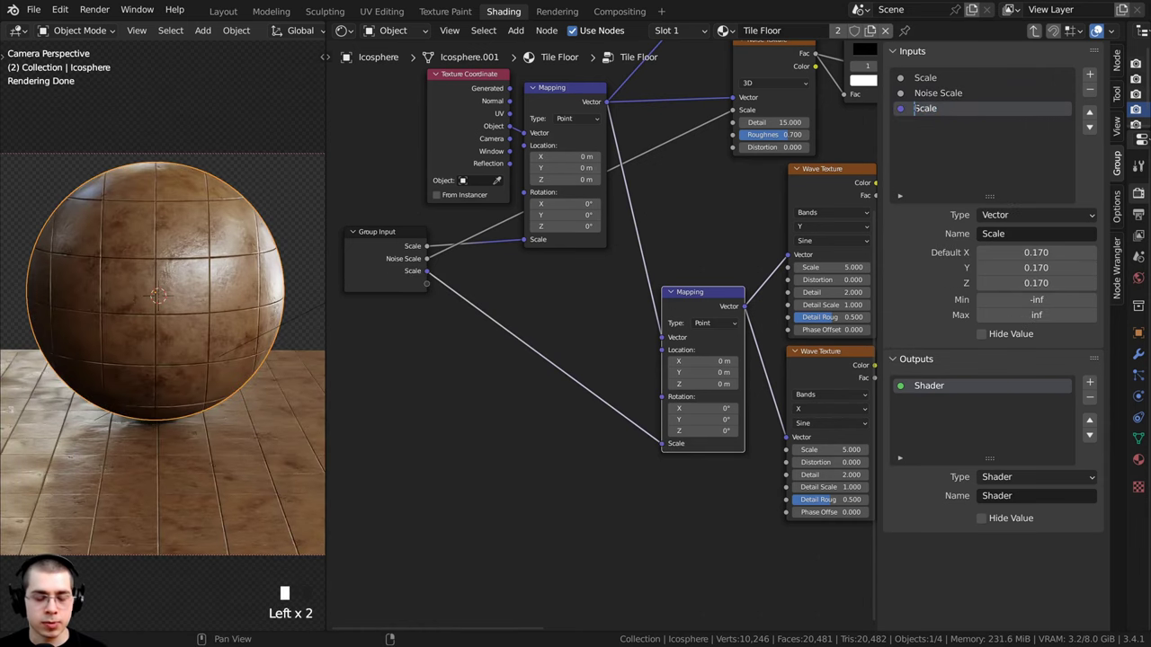
type("Tile")
left_click(916, 109)
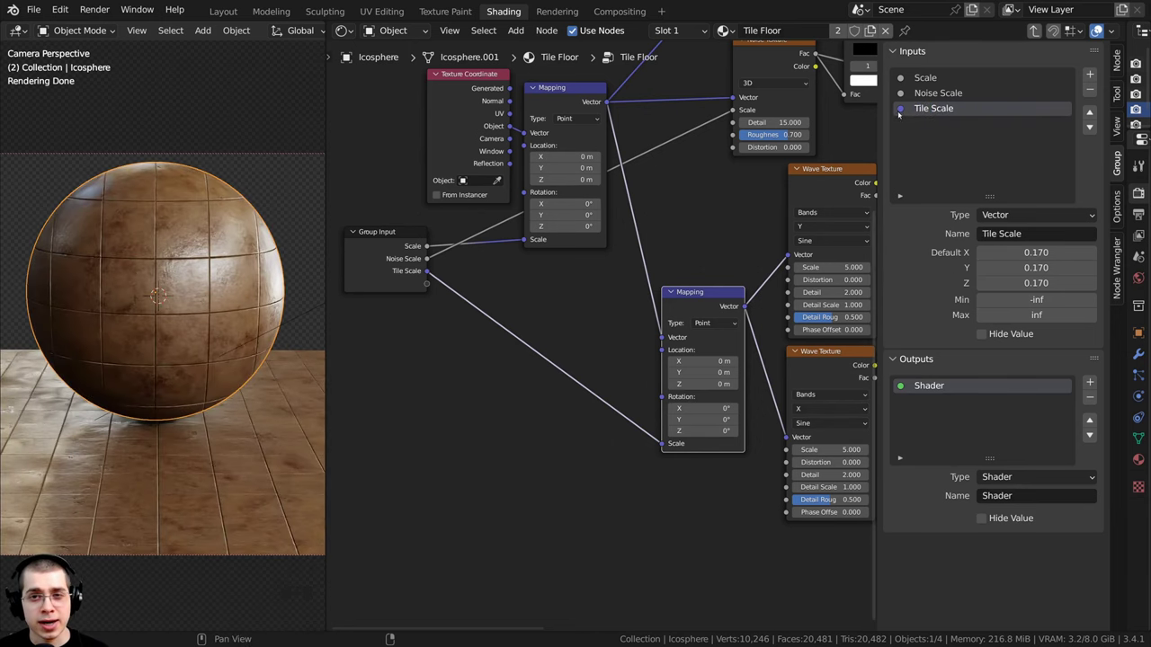
left_click(993, 216)
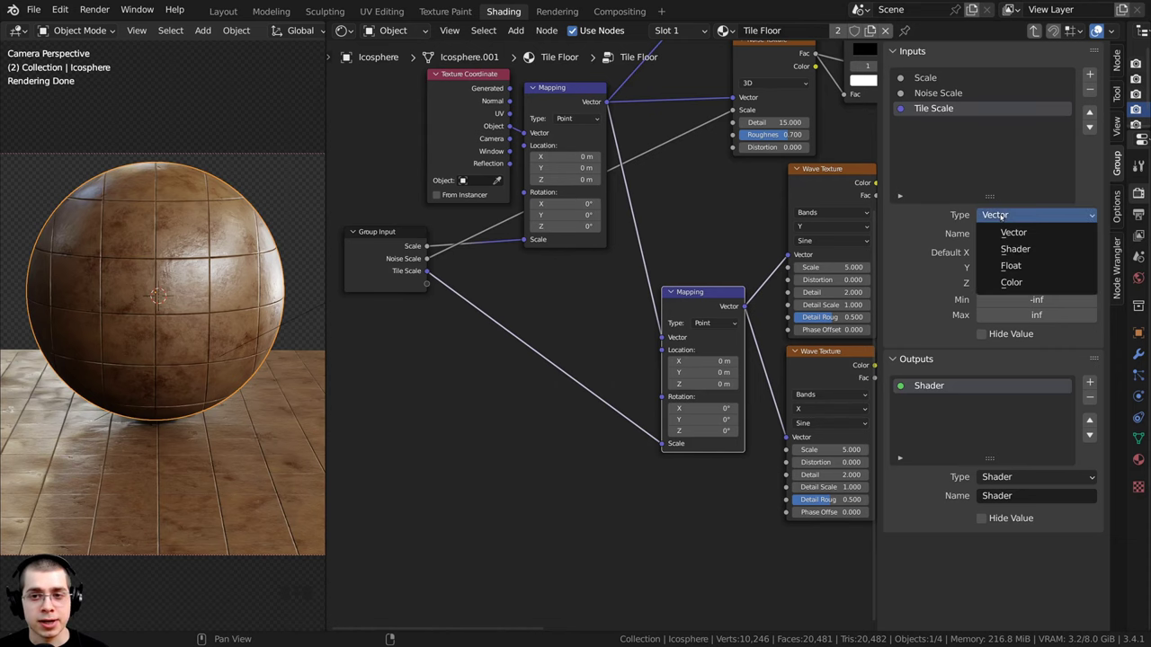
left_click(1012, 267)
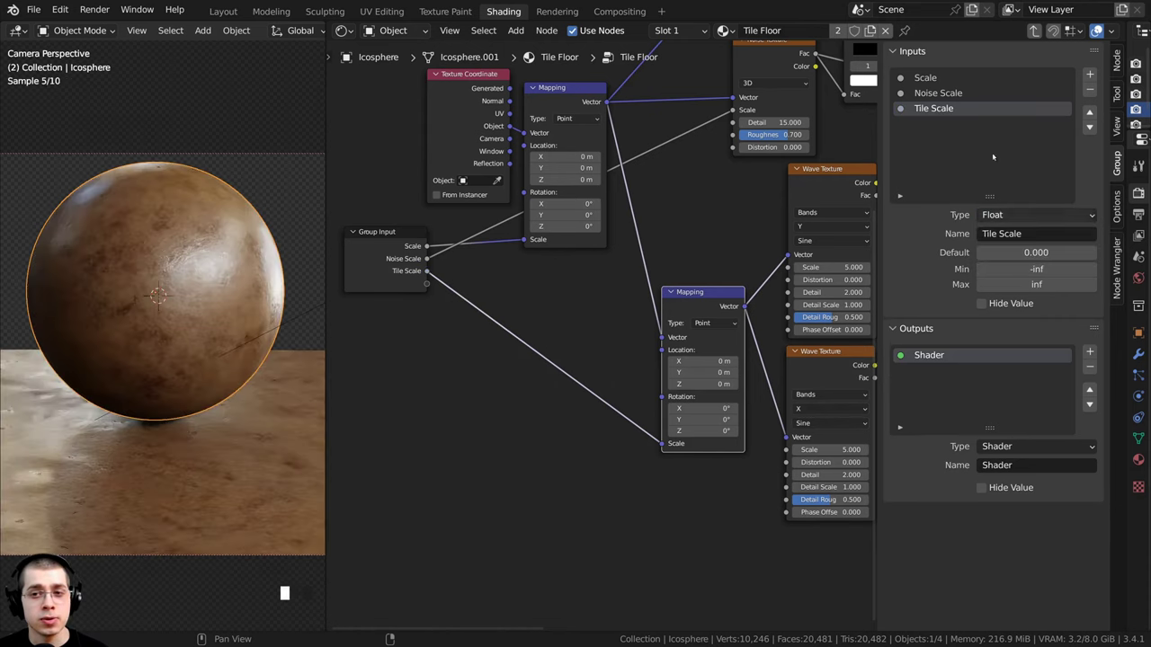
Disconnect Tile Scale from the Scale of the Wave Textures' Mapping node and connect it again
scroll(609, 388, "down", 2)
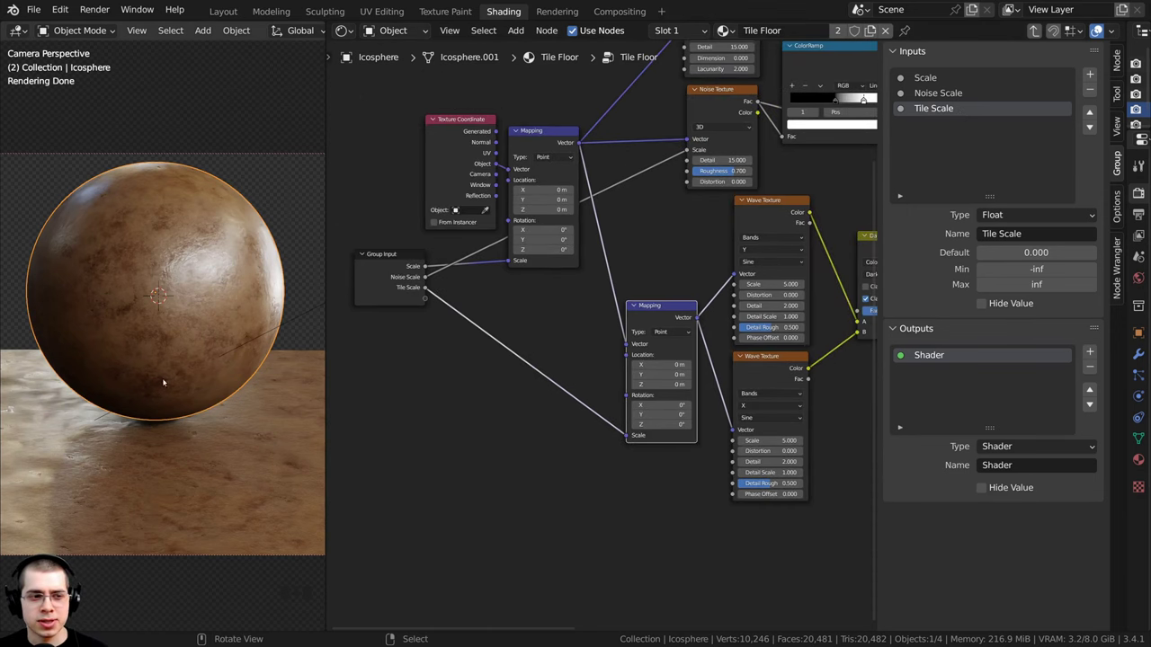
scroll(399, 312, "up", 1)
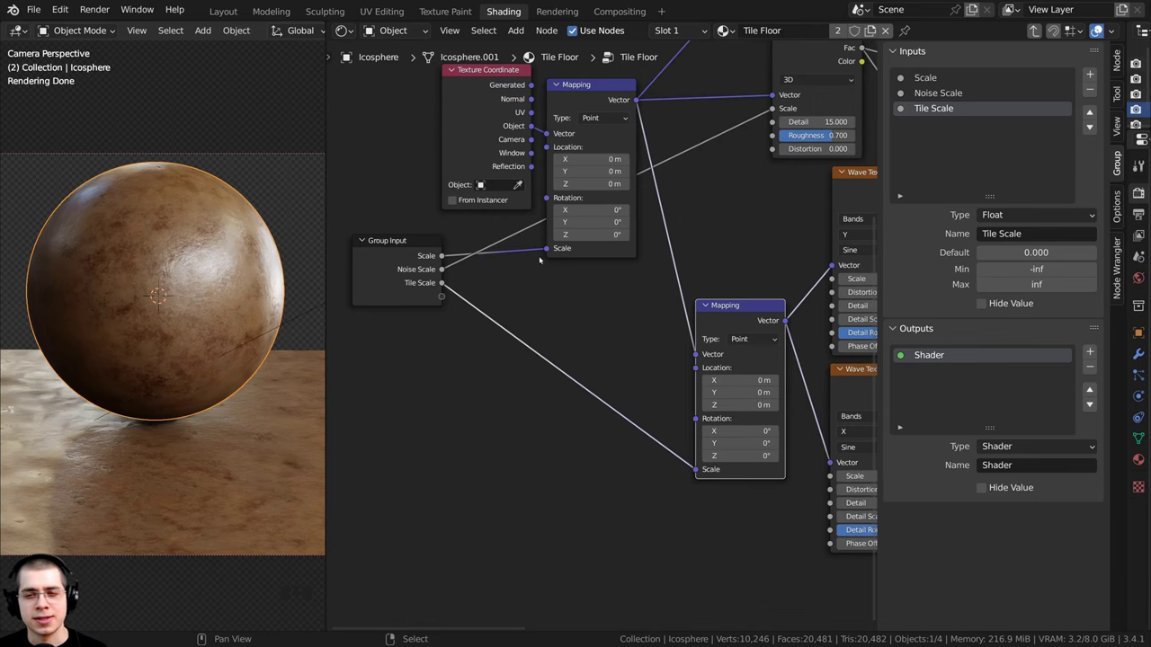
middle_click_drag(716, 508, 701, 436)
scroll(695, 412, "up", 2)
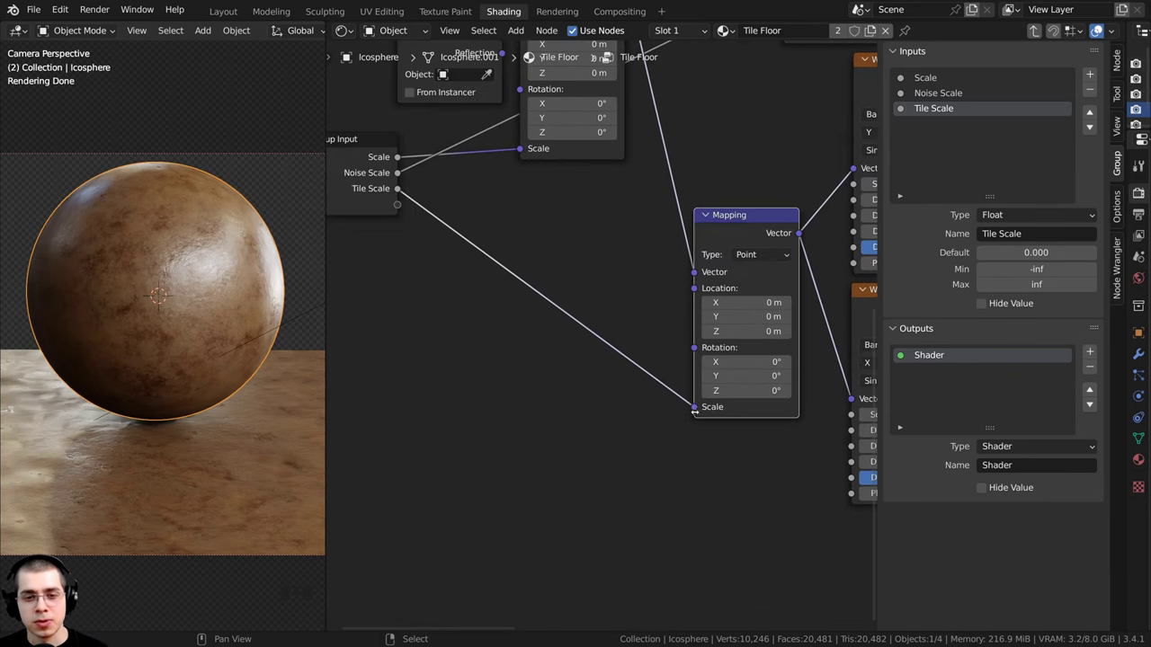
left_click_drag(694, 408, 624, 406)
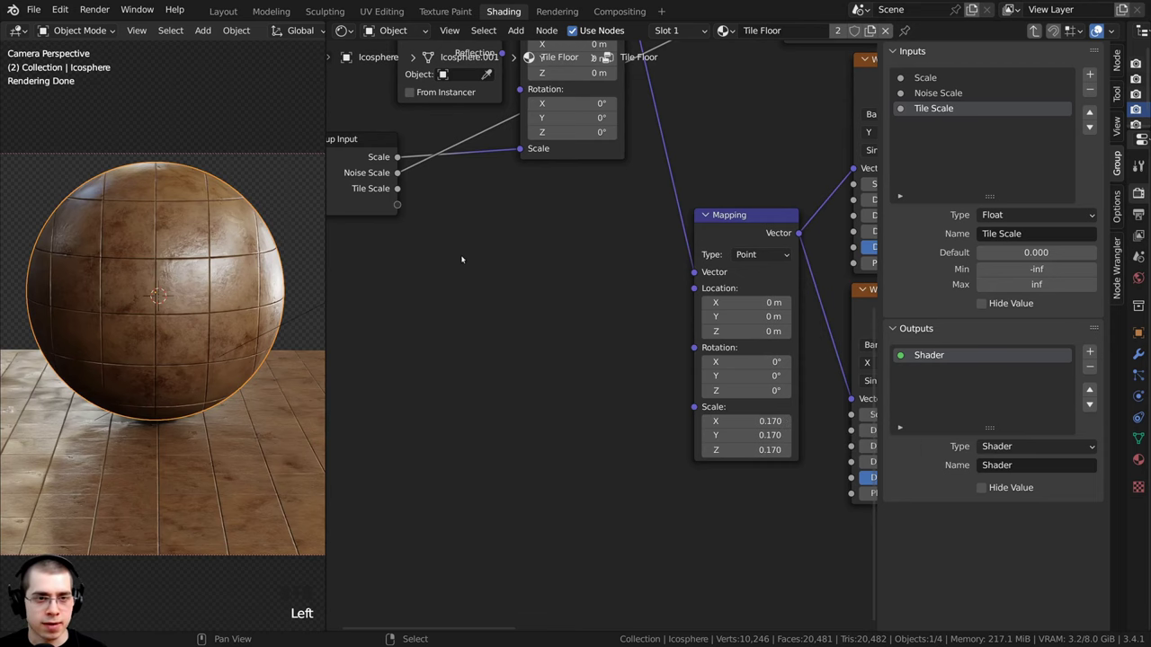
middle_click_drag(377, 192, 393, 203)
left_click_drag(414, 201, 711, 418)
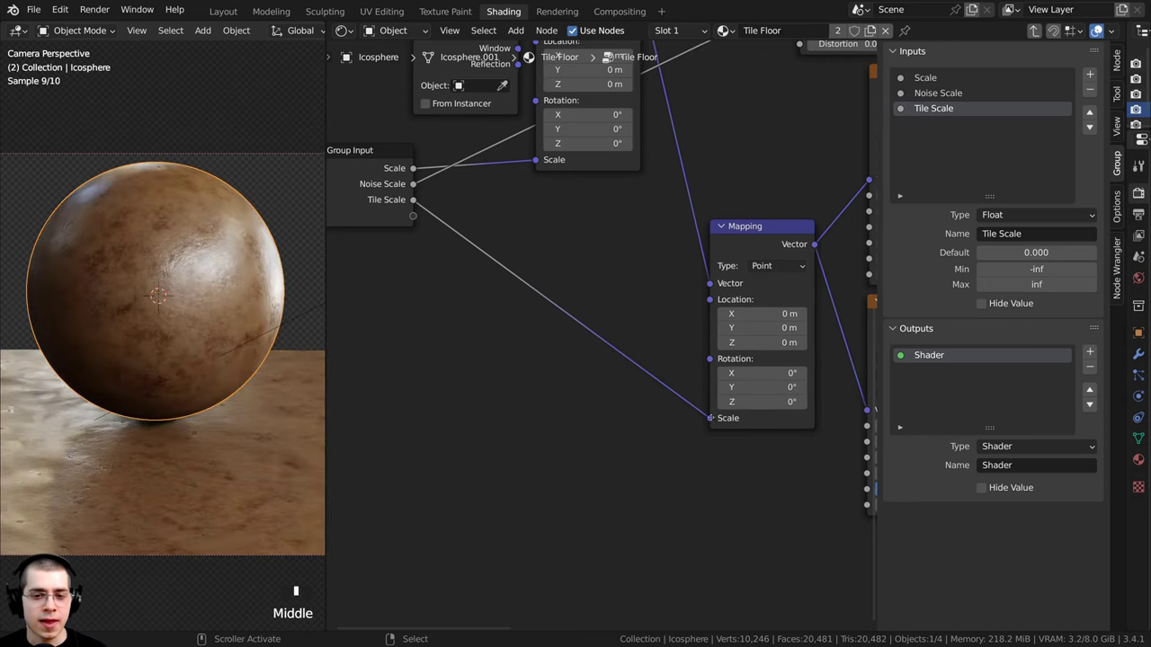
Return to the top-level node tree and set the Tile Floor node's Tile Scale to 0.17
key("Tab")
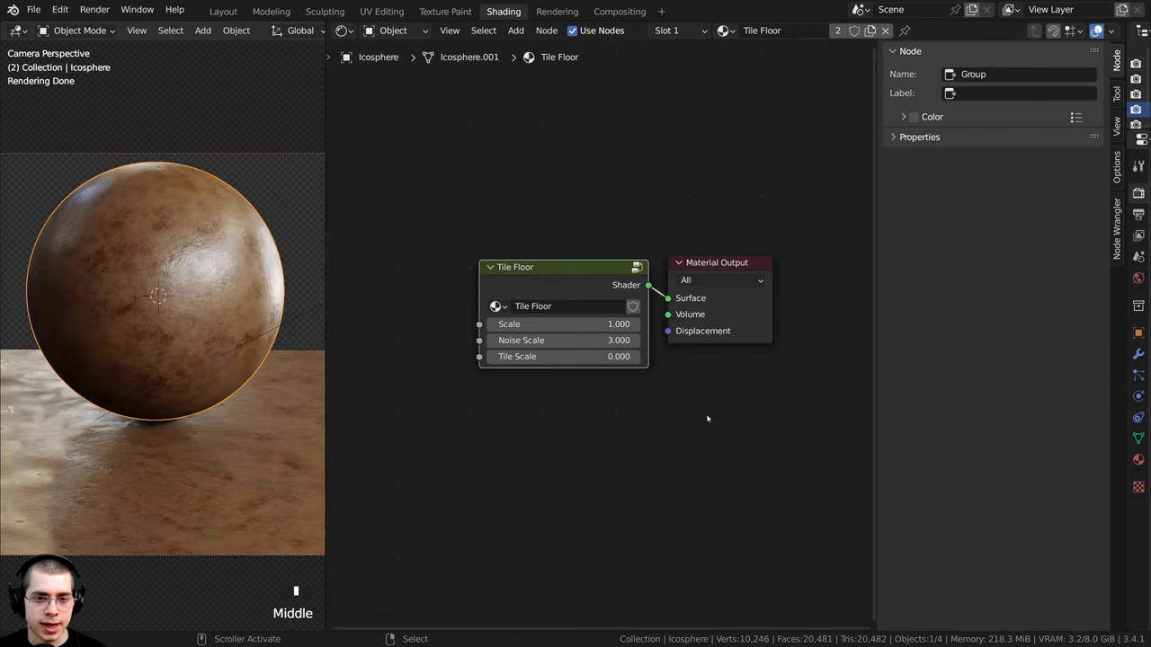
left_click(527, 356)
key("BackSpace")
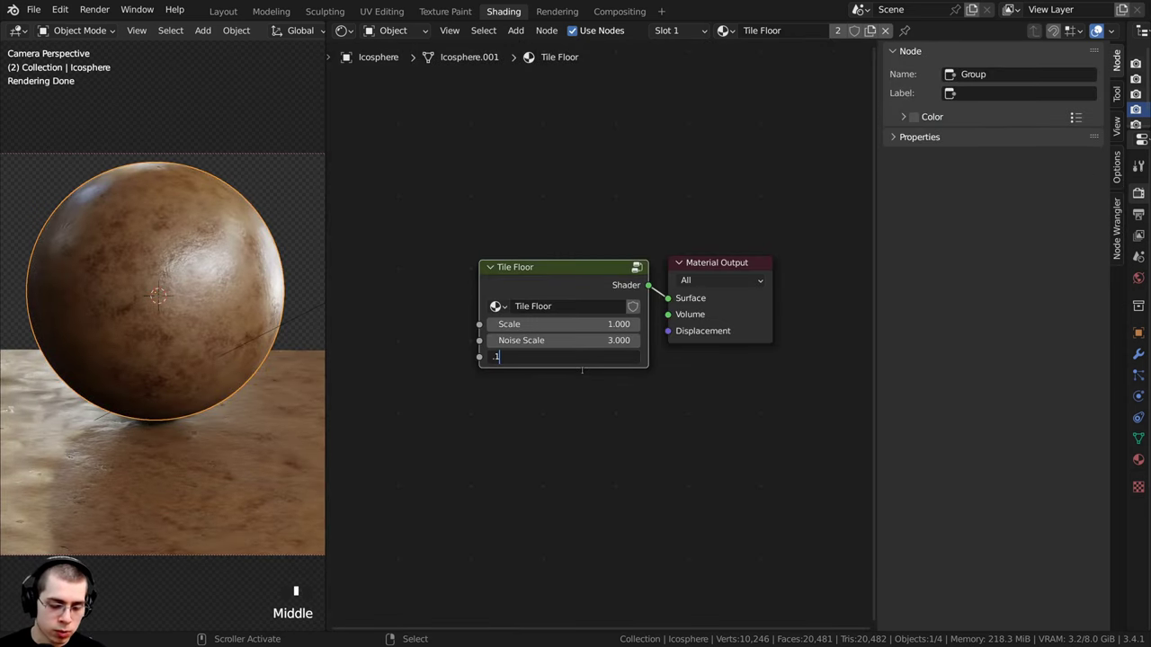
type(".17")
left_click(582, 370)
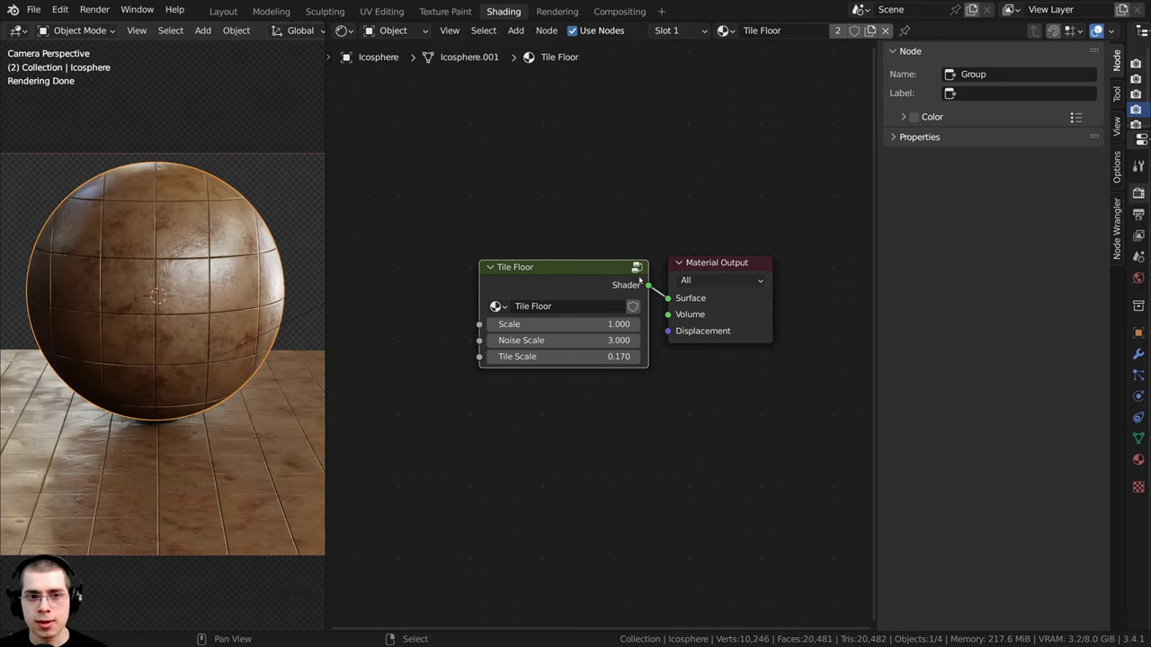
Re-enter the Tile Floor group and examine the ColorRamp that drives the Principled BSDF's Roughness
mouse_move(582, 285)
left_mouse_down()
mouse_move(589, 276)
mouse_move(584, 288)
left_mouse_up()
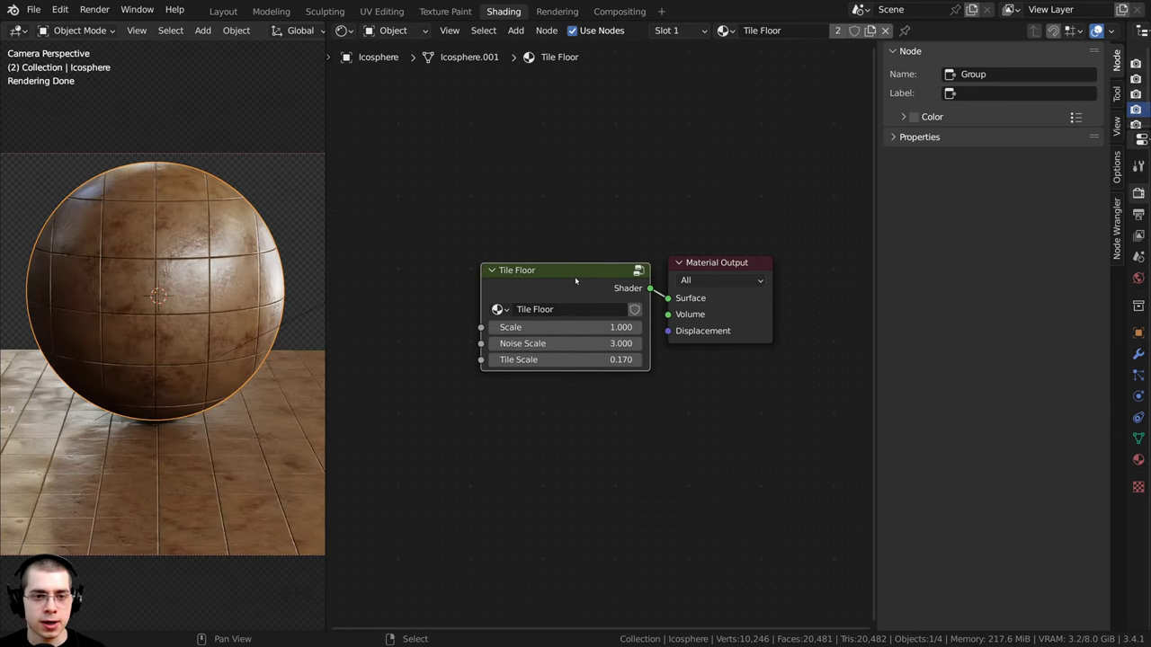
key("Tab")
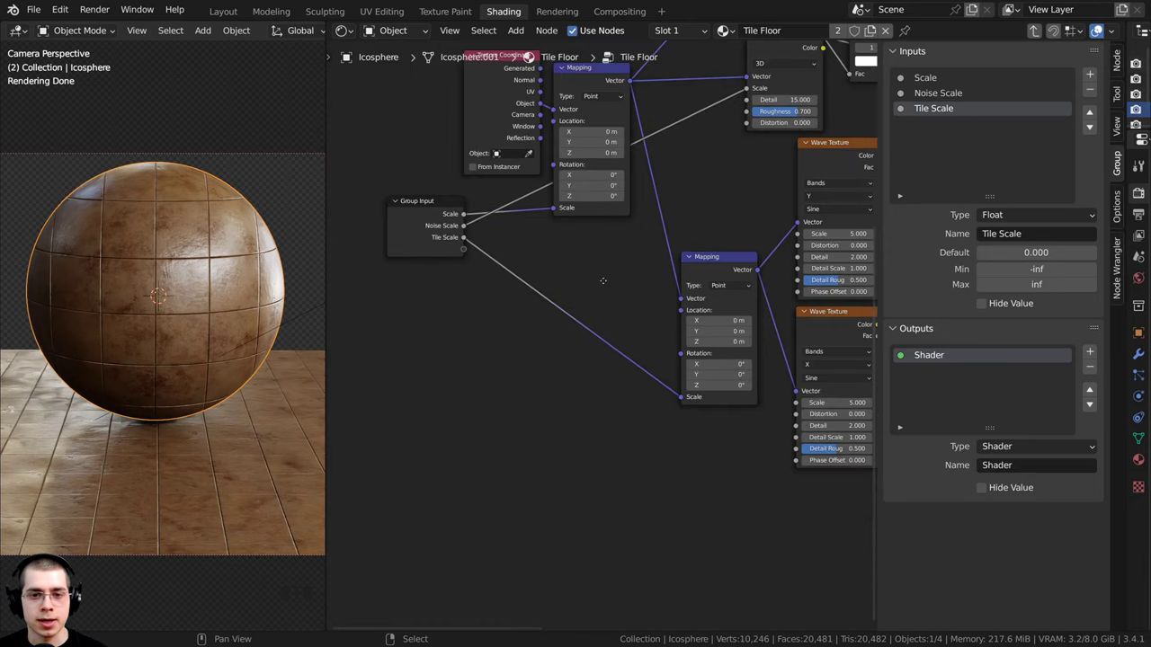
scroll(605, 262, "down", 2)
middle_click_drag(684, 248, 491, 372)
middle_click_drag(548, 326, 458, 353)
scroll(458, 353, "up", 3)
left_click(594, 268)
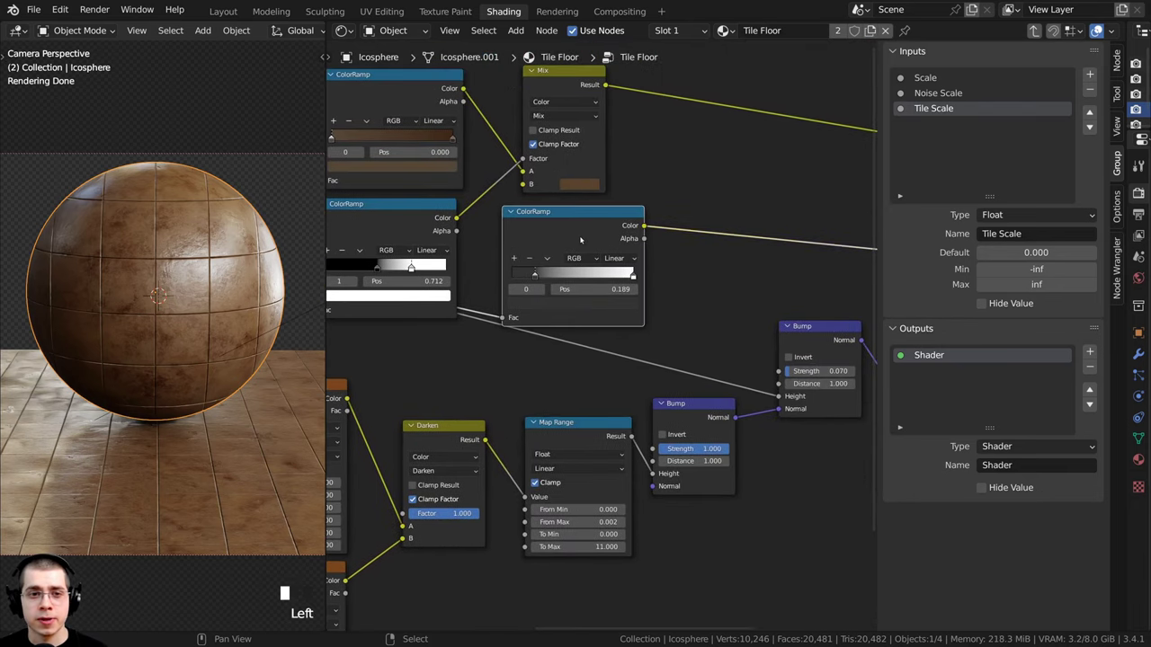
middle_click_drag(593, 268, 533, 278)
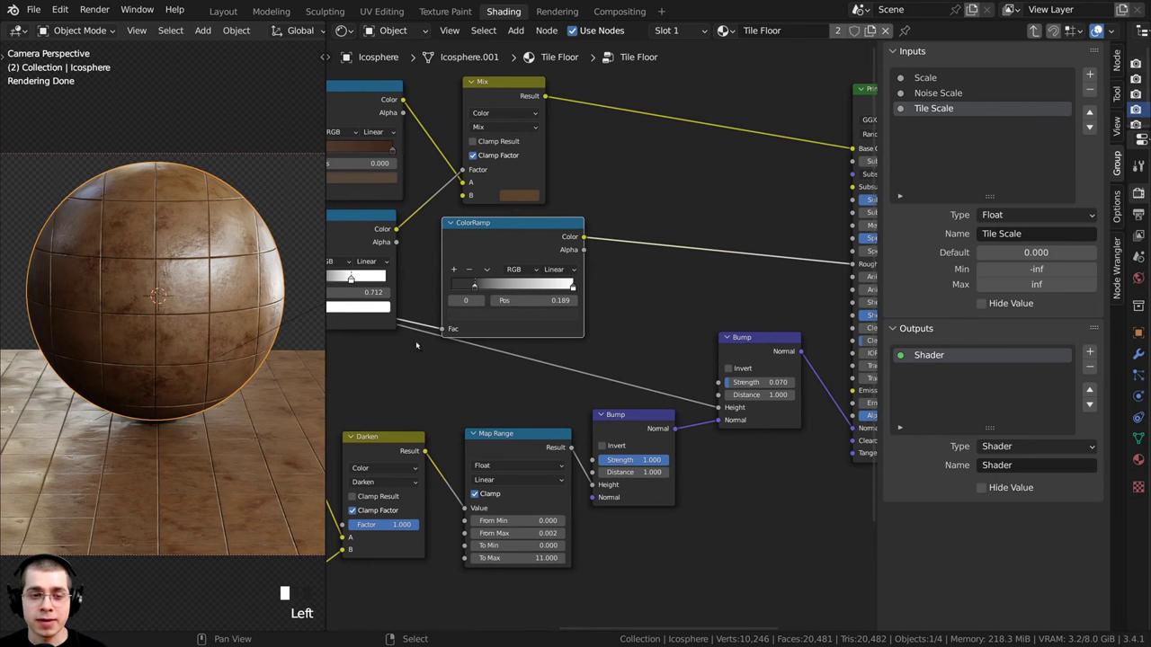
scroll(416, 345, "down", 5)
middle_click_drag(382, 336, 762, 255)
middle_click_drag(587, 306, 301, 396)
scroll(395, 293, "up", 5)
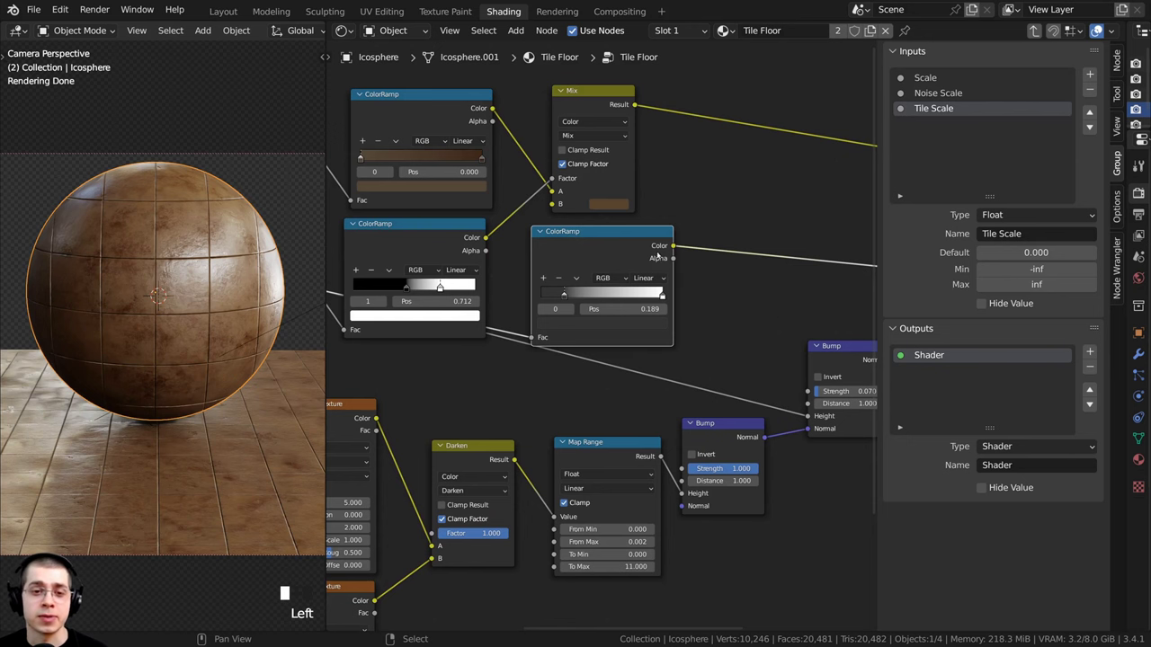
middle_click_drag(657, 254, 572, 247)
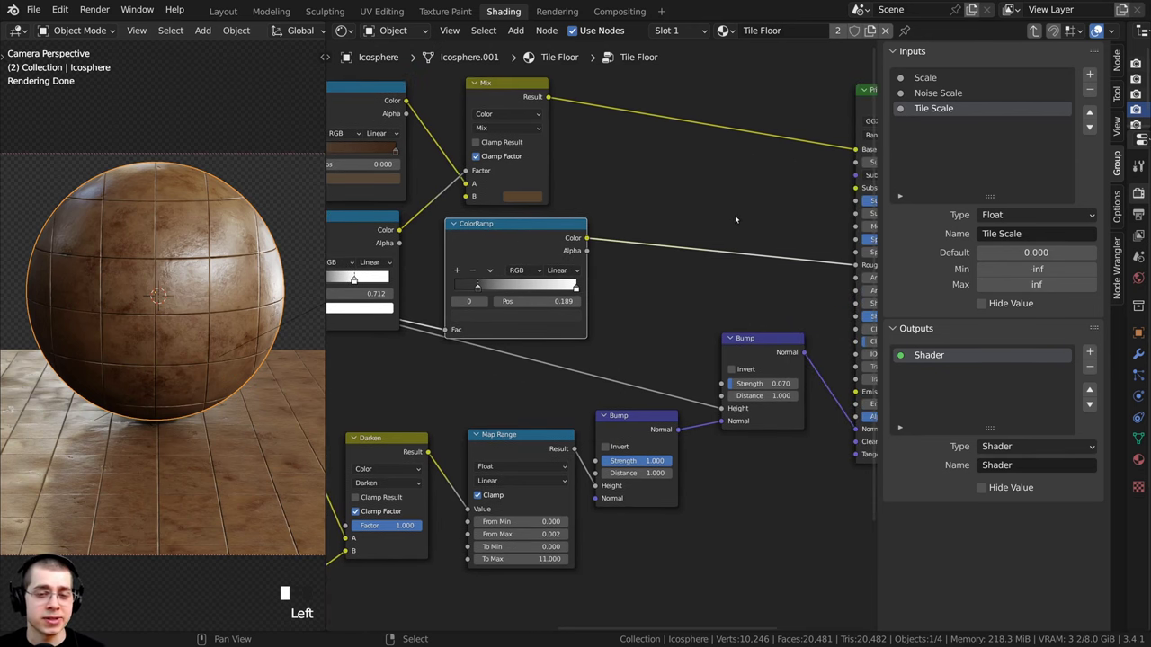
middle_click_drag(687, 219, 665, 223)
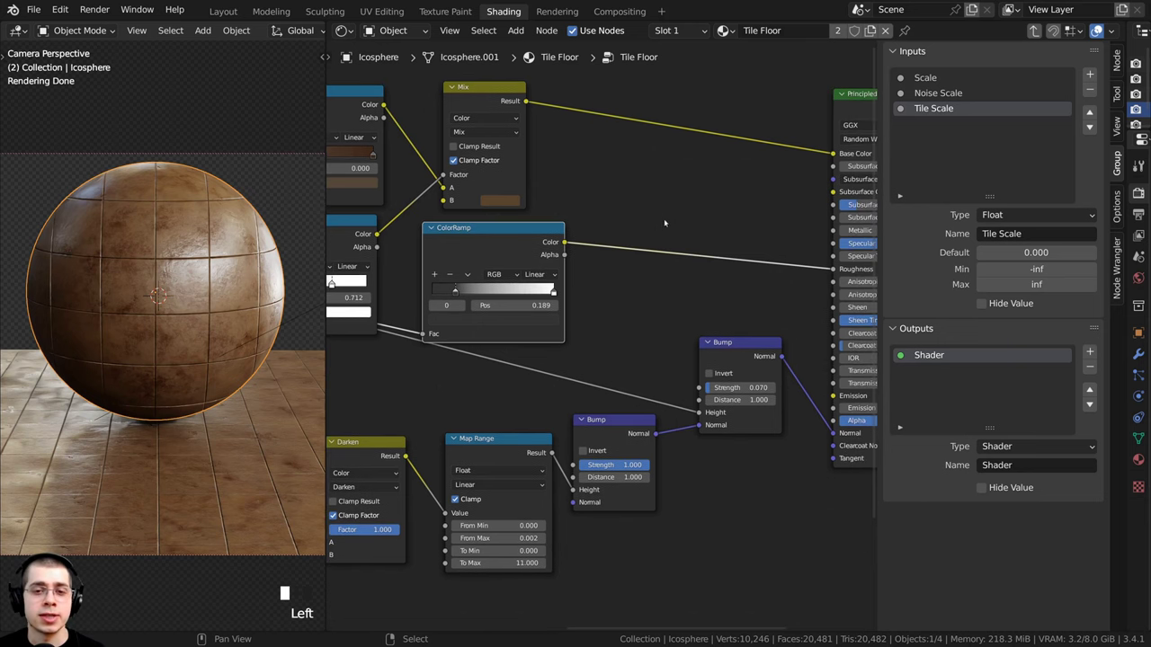
Insert a Hue Saturation Value node between the grayscale ColorRamp and the Principled BSDF's Roughness
key("shift+a")
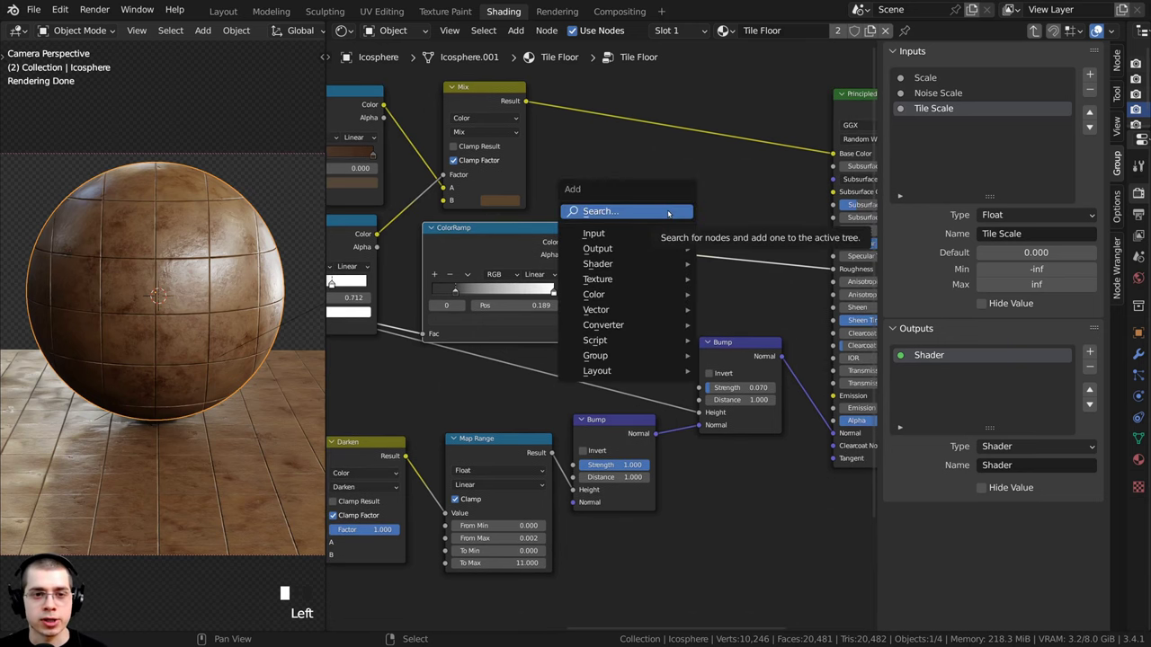
left_click(672, 213)
type("hue")
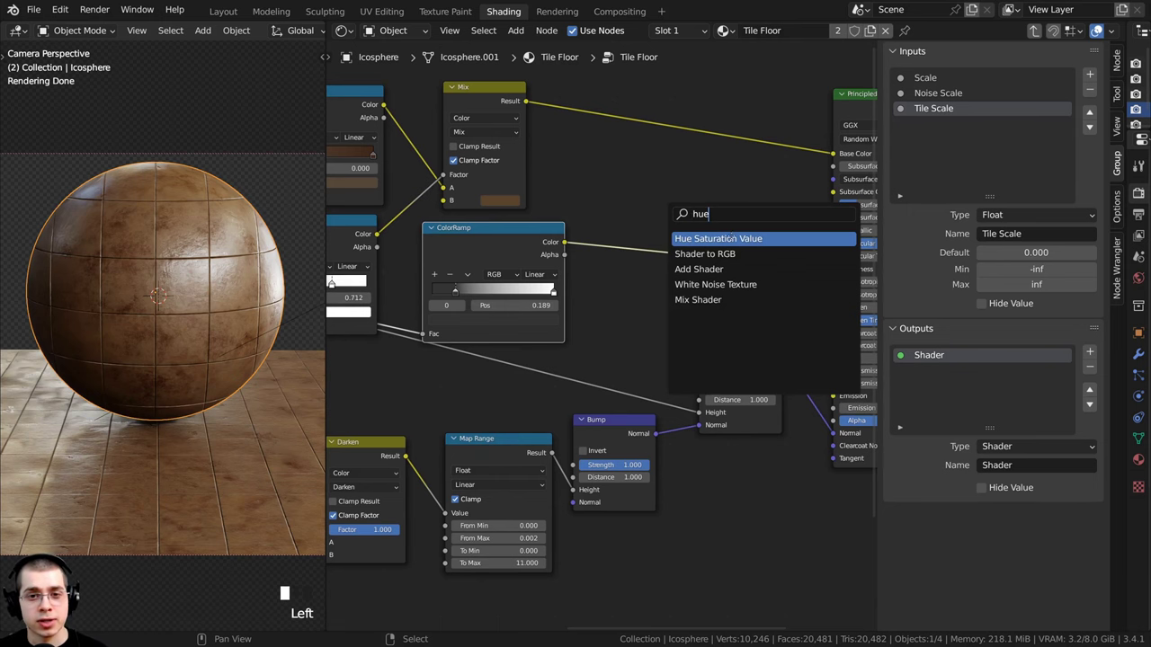
key("Return")
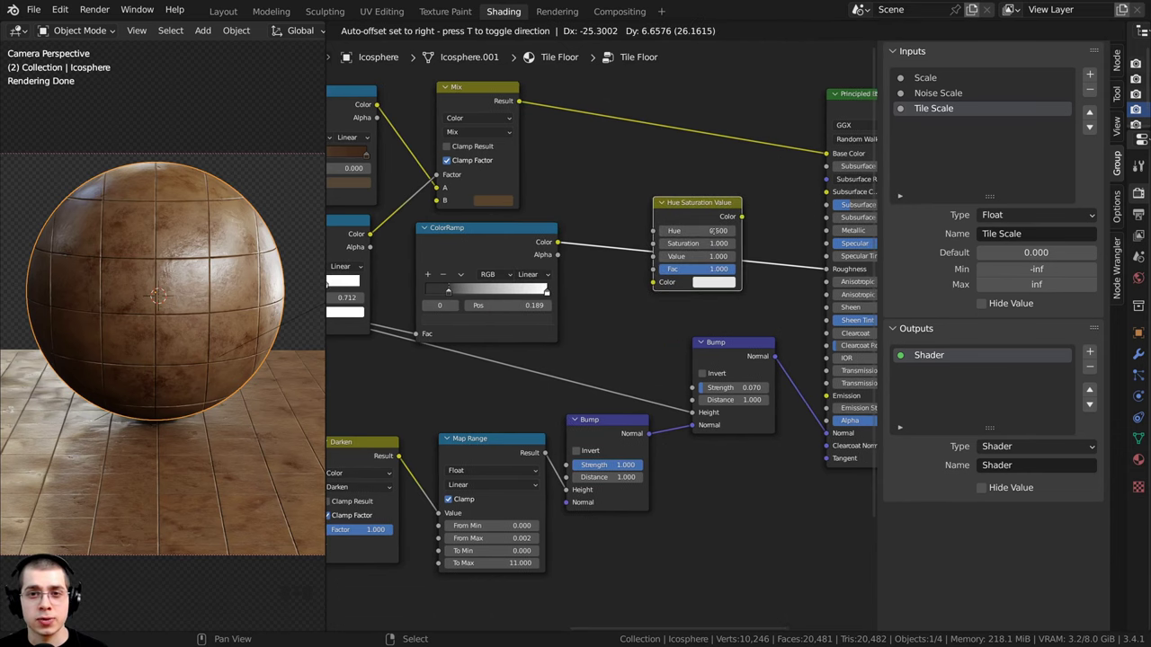
left_click(712, 231)
middle_click_drag(621, 249, 621, 259)
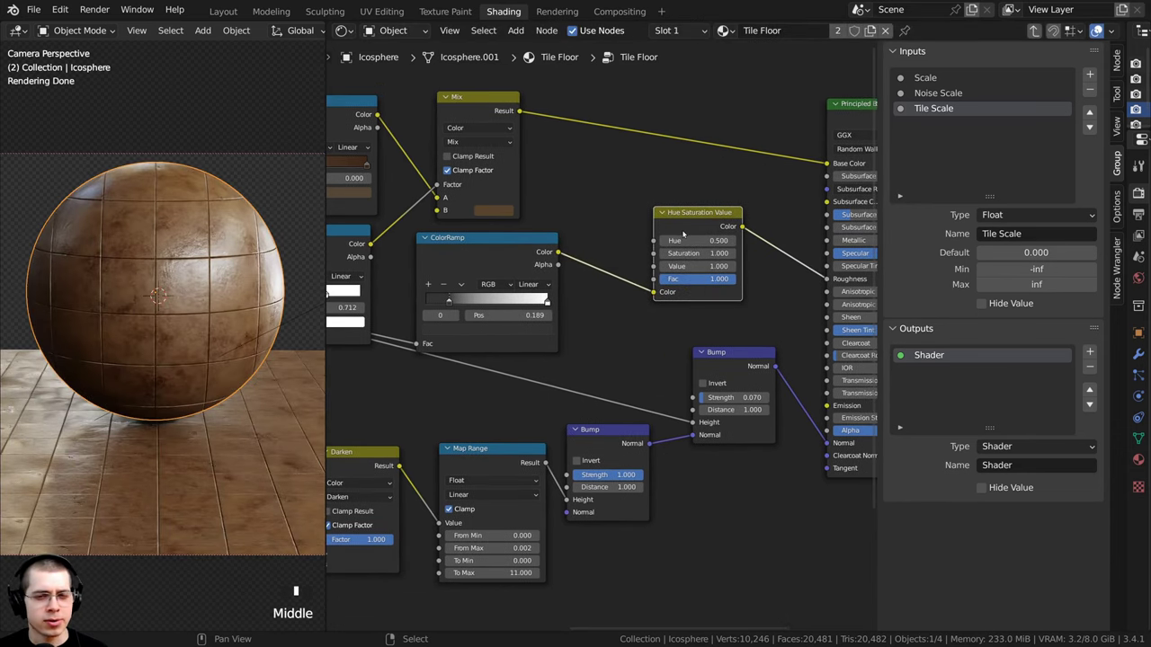
scroll(683, 234, "up", 1)
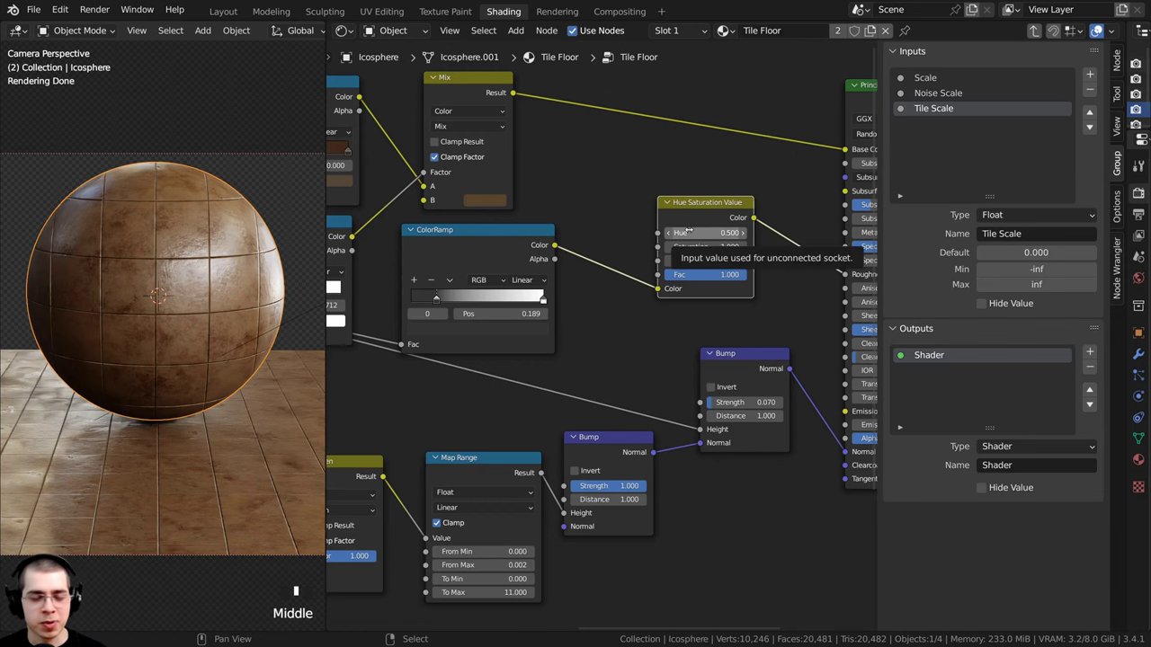
Preview the Hue Saturation Value node's output on the objects and switch the preview back to the Principled BSDF
left_click(709, 207, "ctrl+shift")
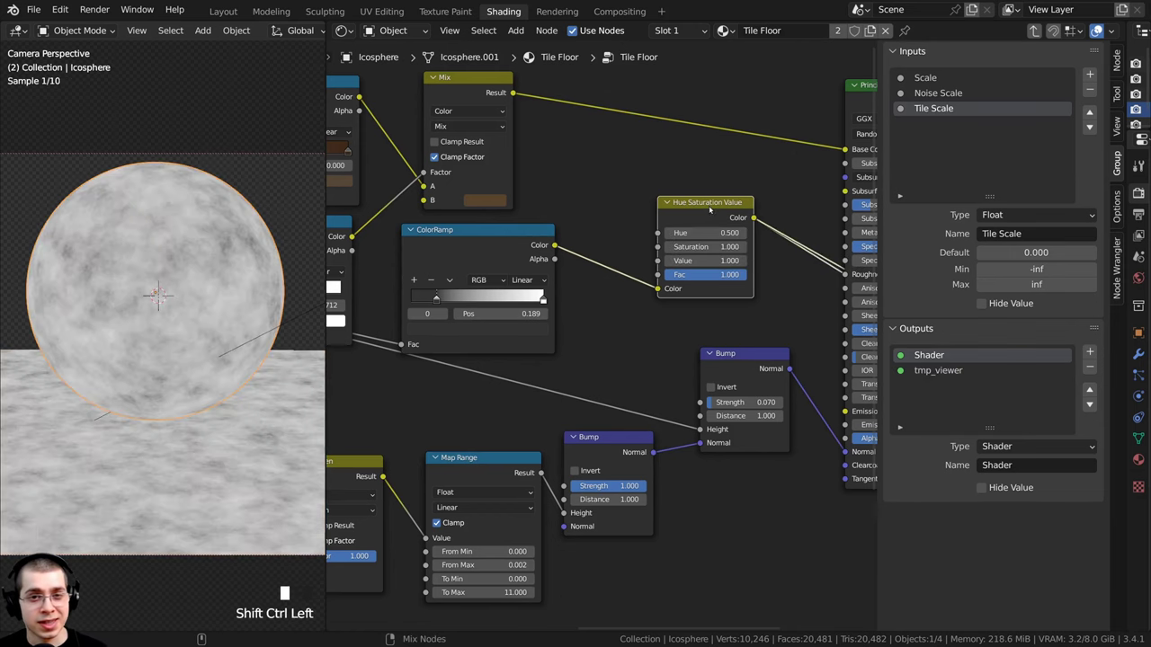
scroll(717, 241, "up", 3)
mouse_move(735, 241)
left_mouse_down()
mouse_move(510, 241)
mouse_move(780, 241)
mouse_move(509, 241)
mouse_move(751, 240)
mouse_move(710, 240)
mouse_move(733, 240)
left_mouse_up()
middle_click_drag(733, 240, 661, 254)
mouse_move(661, 254)
left_mouse_down()
mouse_move(863, 254)
mouse_move(549, 255)
mouse_move(886, 254)
mouse_move(661, 255)
left_mouse_up()
scroll(669, 262, "down", 6)
middle_click_drag(787, 184, 655, 197)
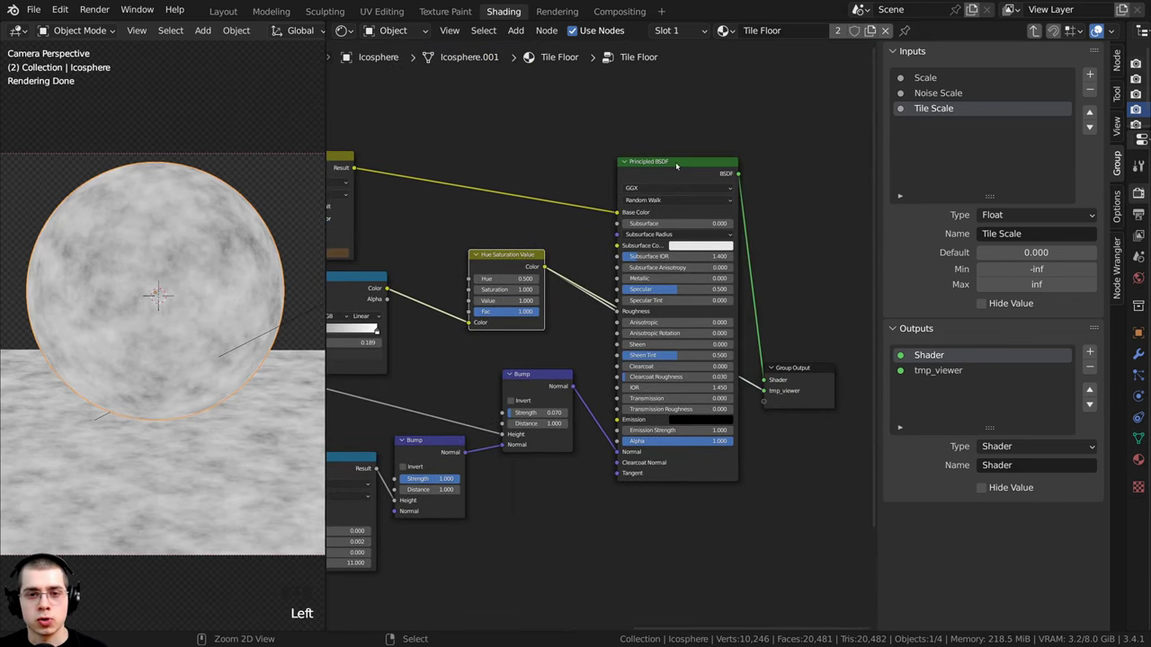
left_click(651, 189, "ctrl+shift")
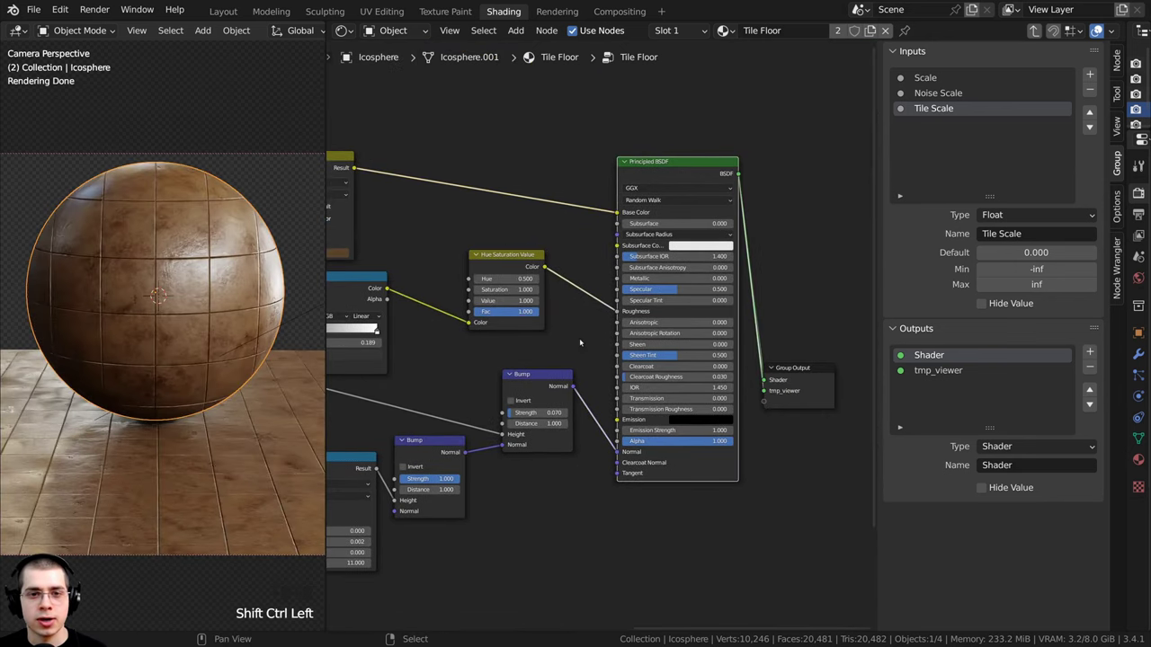
Expose the Hue Saturation Value node's Value as a group input and rename that input as Roughness
middle_click_drag(517, 361, 717, 309)
scroll(717, 308, "up", 1)
middle_click_drag(657, 278, 760, 243)
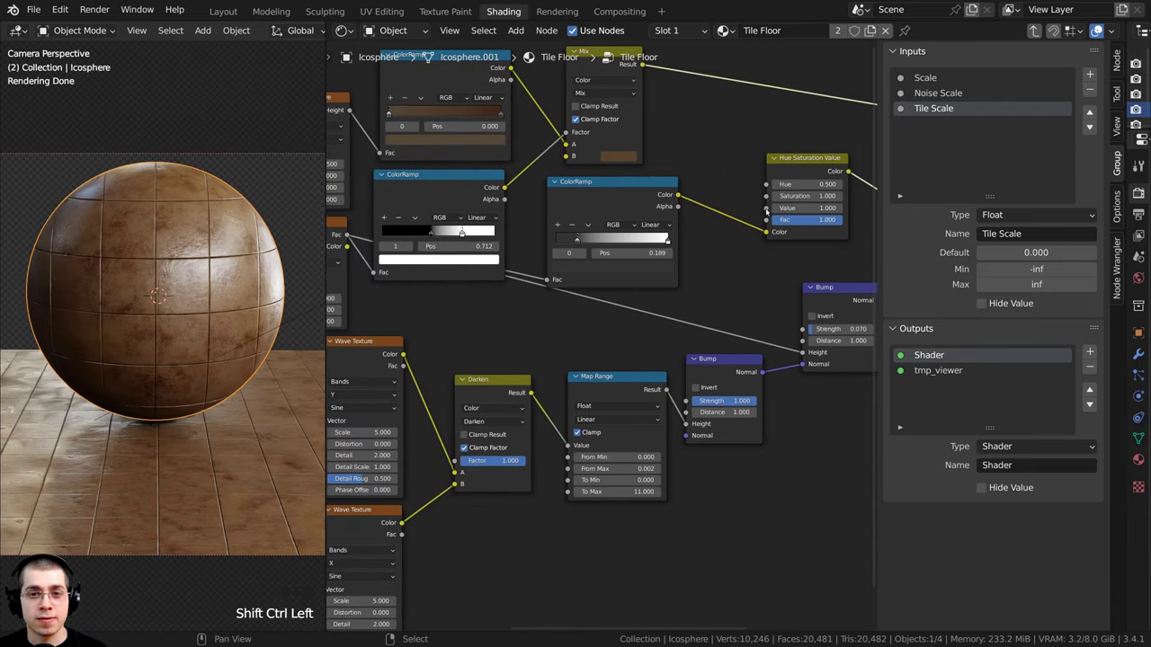
left_click_drag(766, 209, 421, 449)
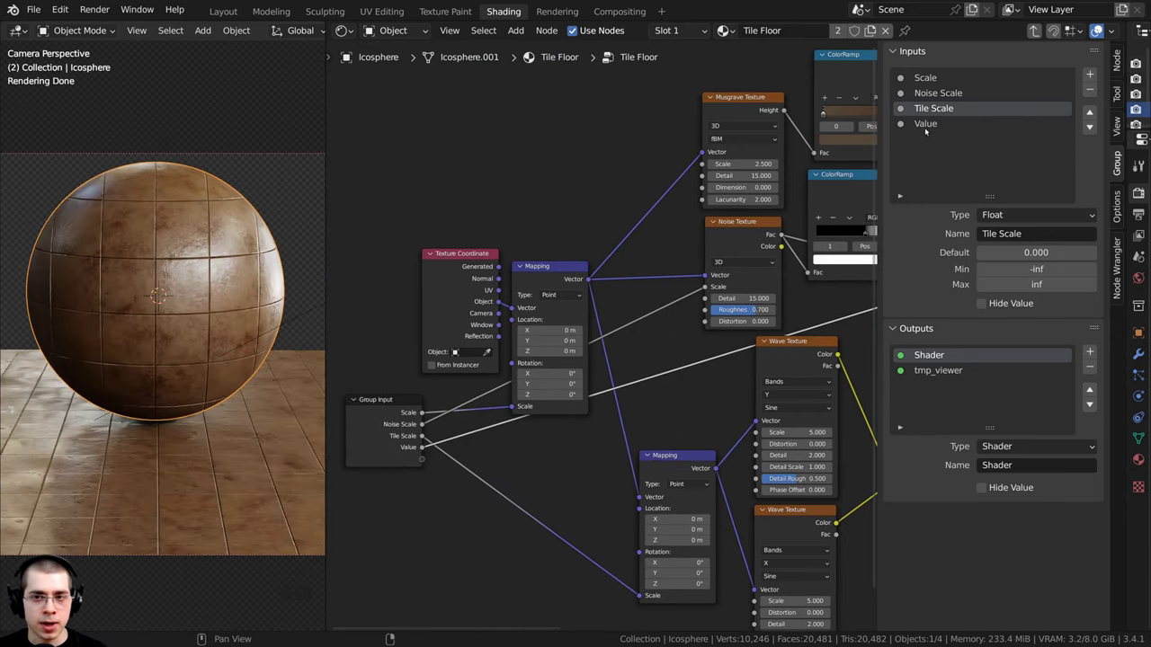
double_click(924, 125)
type("Roughn")
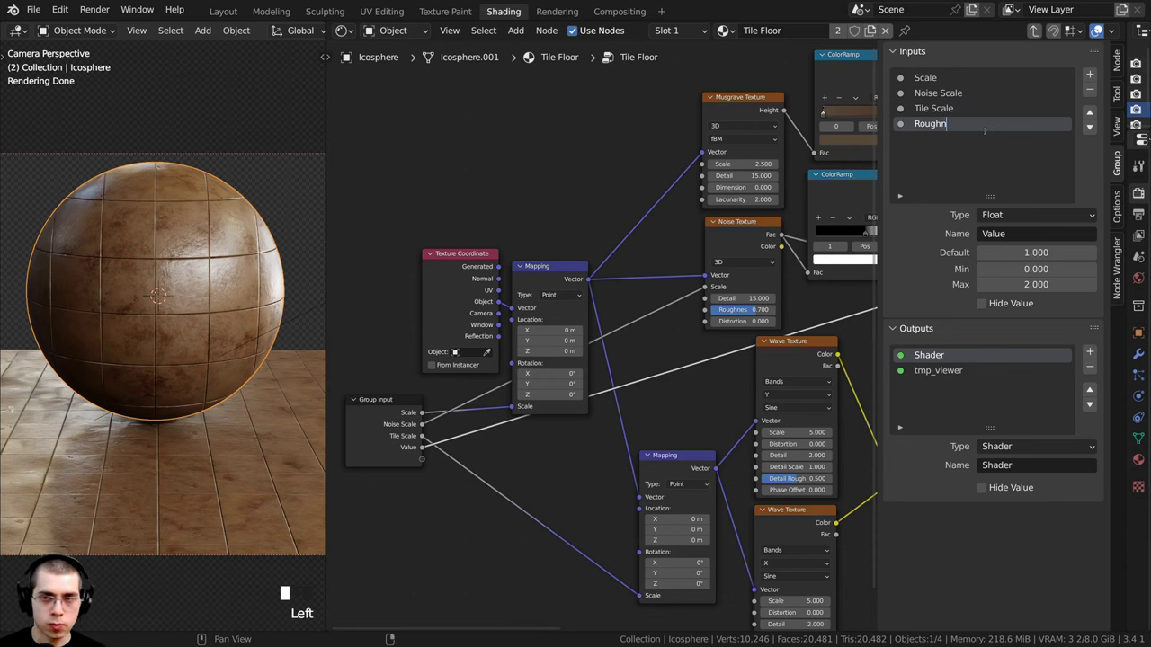
type("ess")
key("Return")
Expose the Strength of the Bump node fed by the Map Range as a group input named Tile Bump Strength
scroll(791, 324, "down", 5)
middle_click_drag(845, 387, 656, 301)
scroll(794, 305, "up", 2)
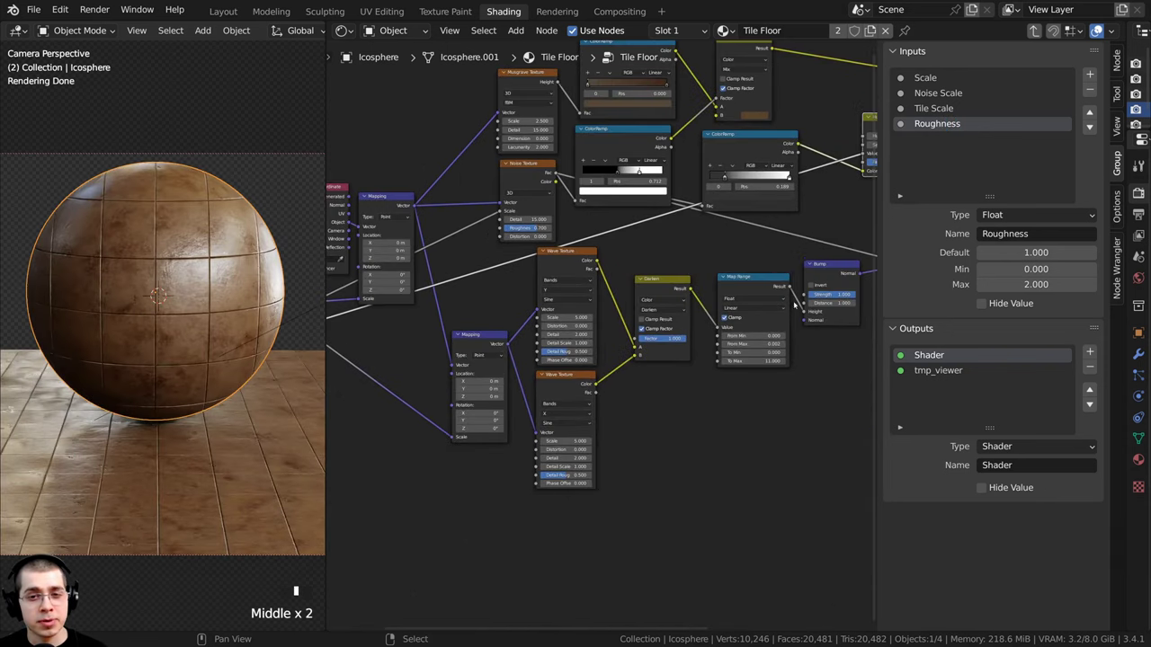
scroll(792, 310, "up", 2)
middle_click_drag(792, 302, 670, 307)
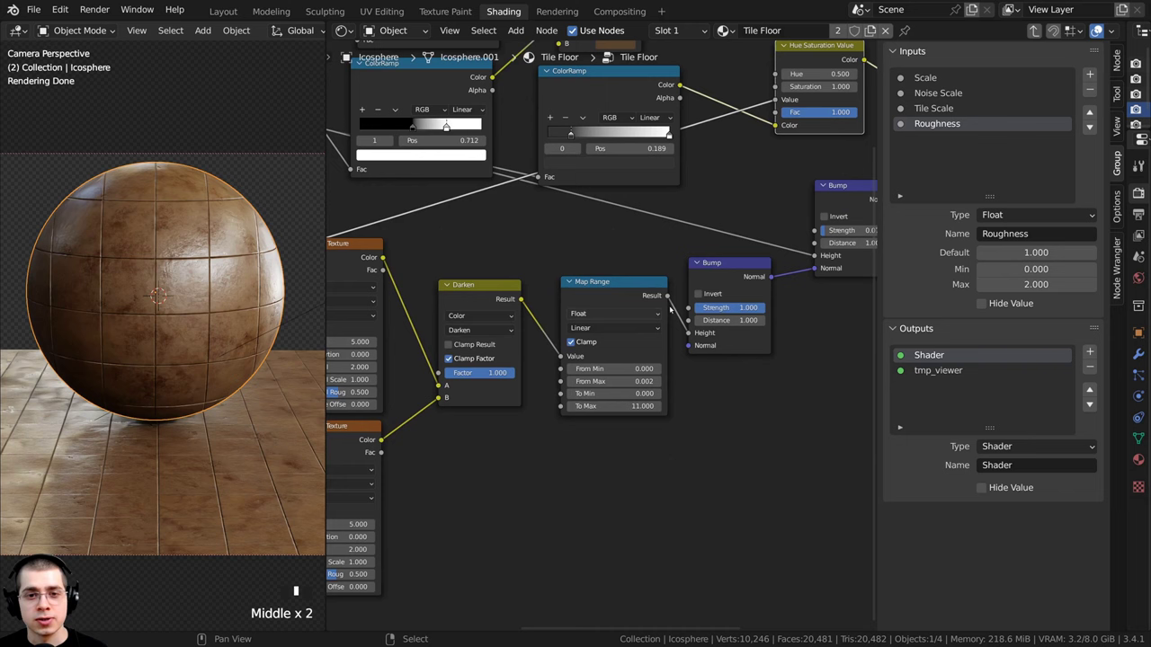
left_click(731, 274)
left_click_drag(719, 309, 578, 382)
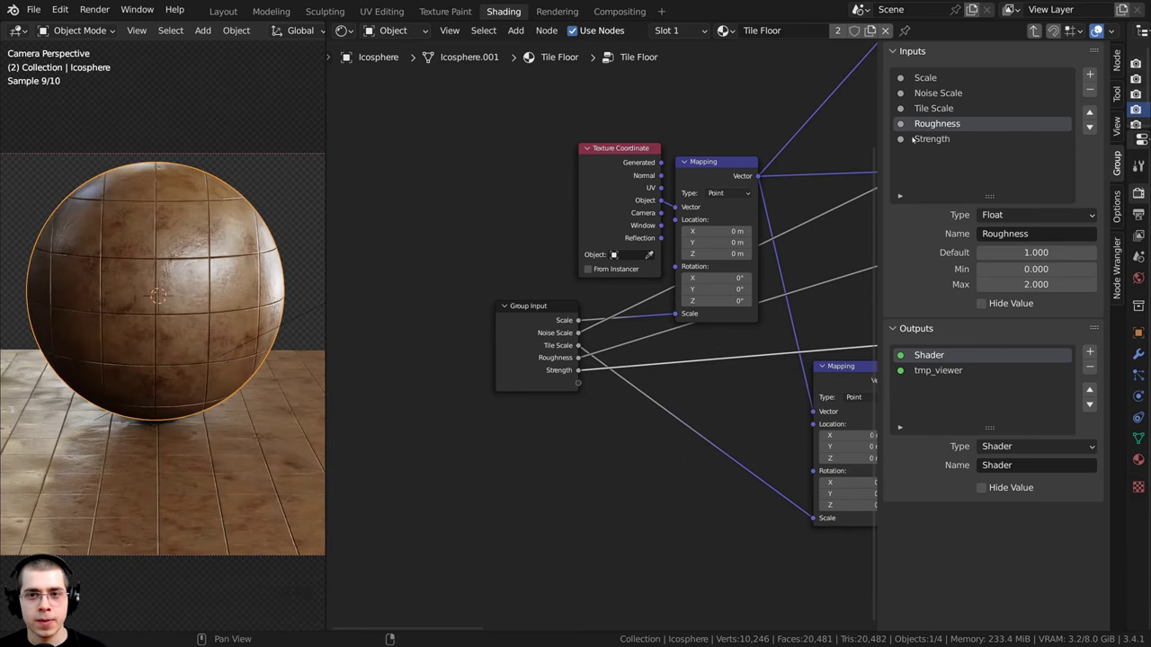
double_click(932, 139)
type("Tile ")
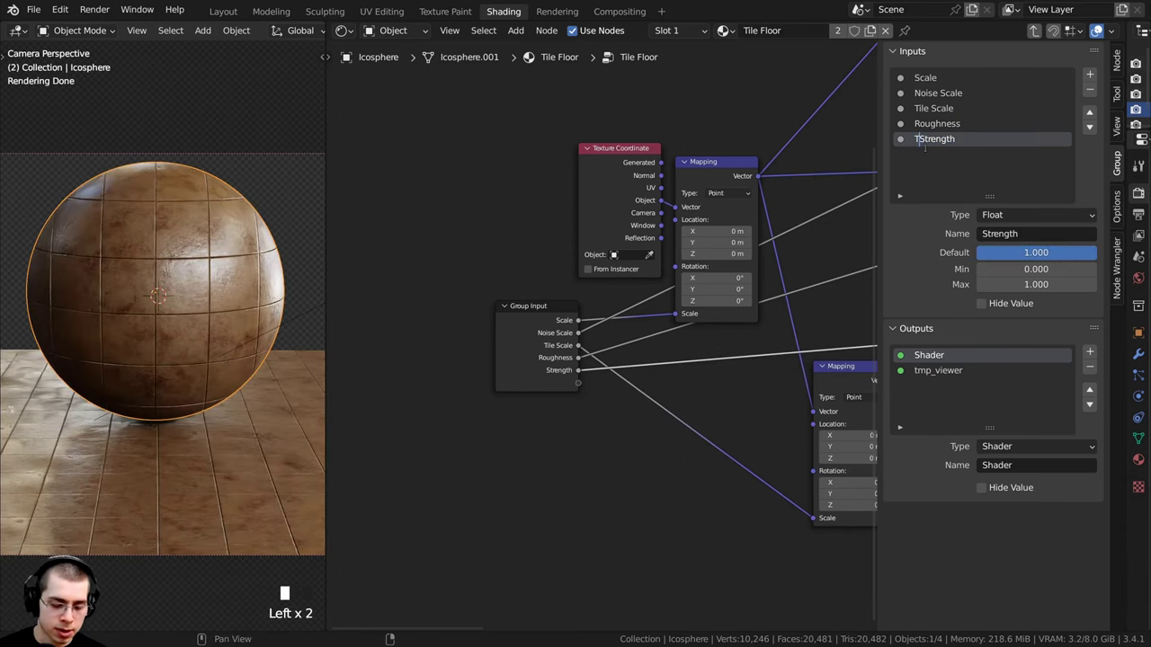
type("Bump")
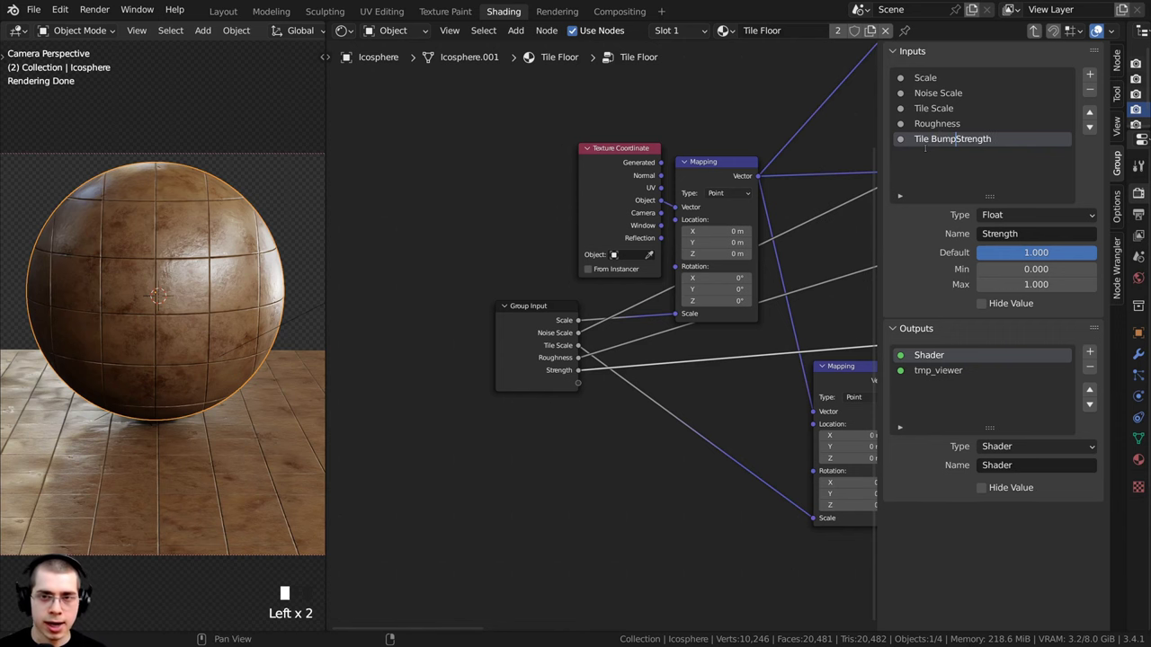
key("Return")
Expose the Strength of the Bump node connected to the Principled BSDF as a group input named Noise Bump Strength
scroll(731, 269, "down", 4)
middle_click_drag(732, 270, 580, 261)
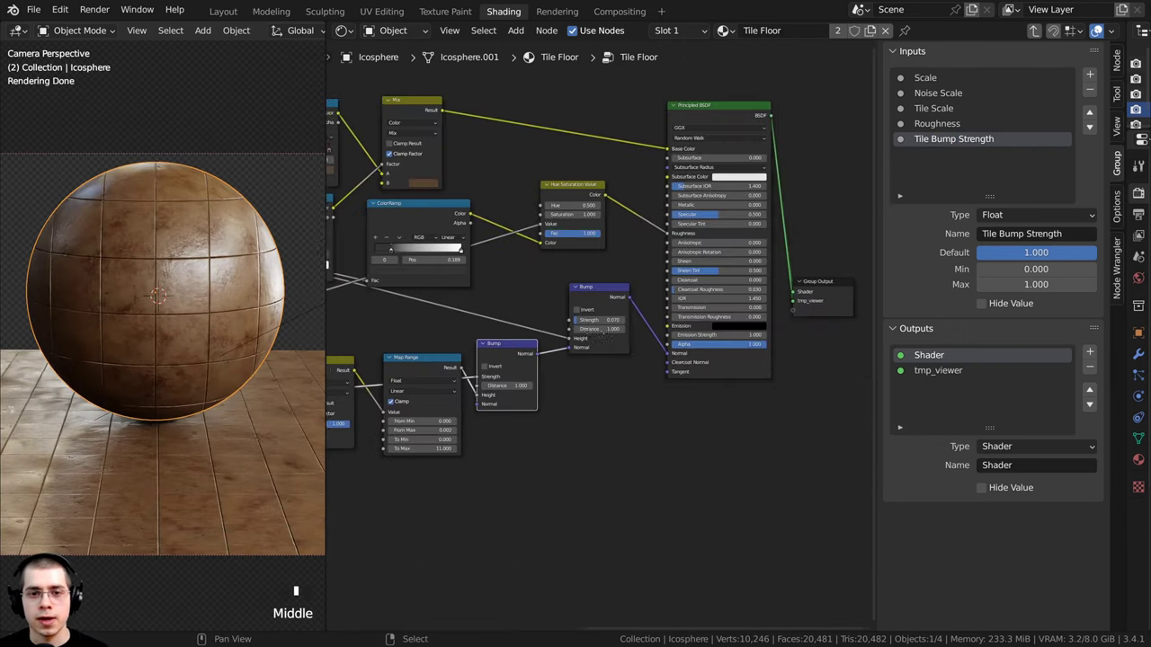
scroll(579, 261, "up", 4)
left_click(578, 263)
middle_click_drag(534, 358, 635, 313)
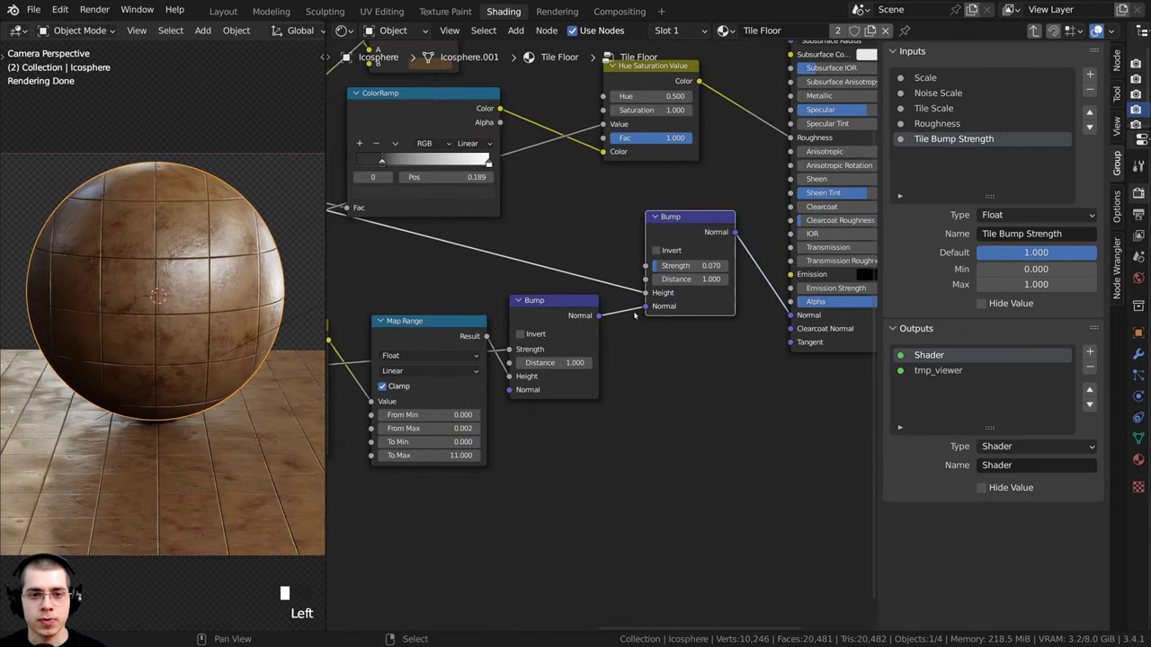
left_click_drag(644, 266, 445, 434)
left_click(932, 154)
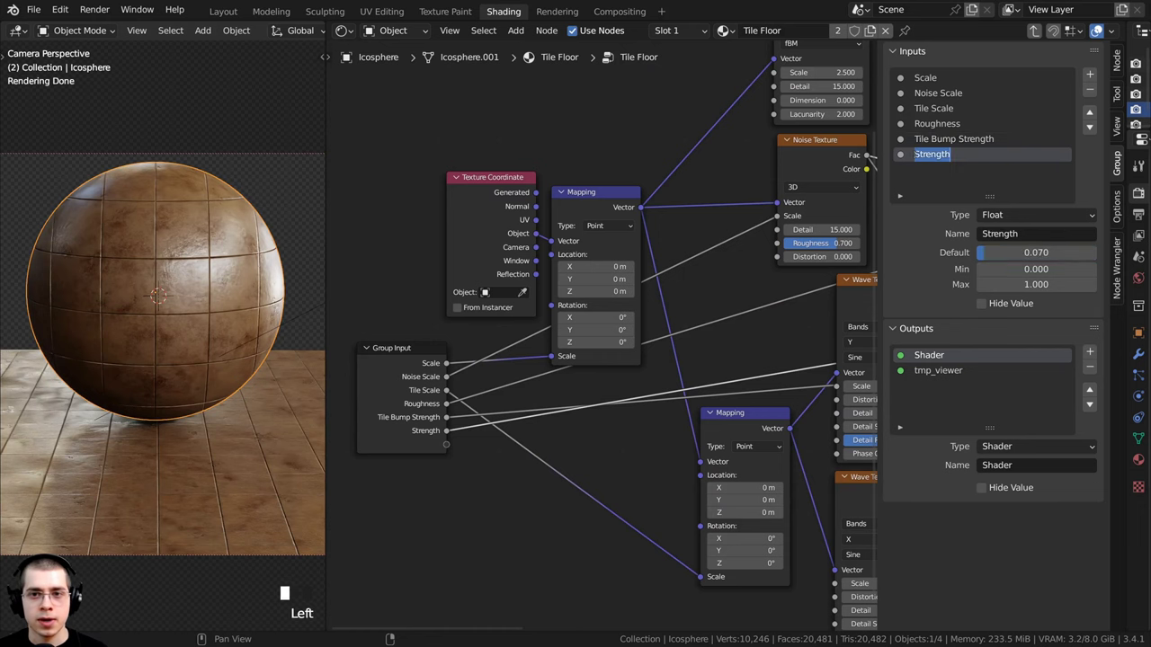
type("Noise Bu")
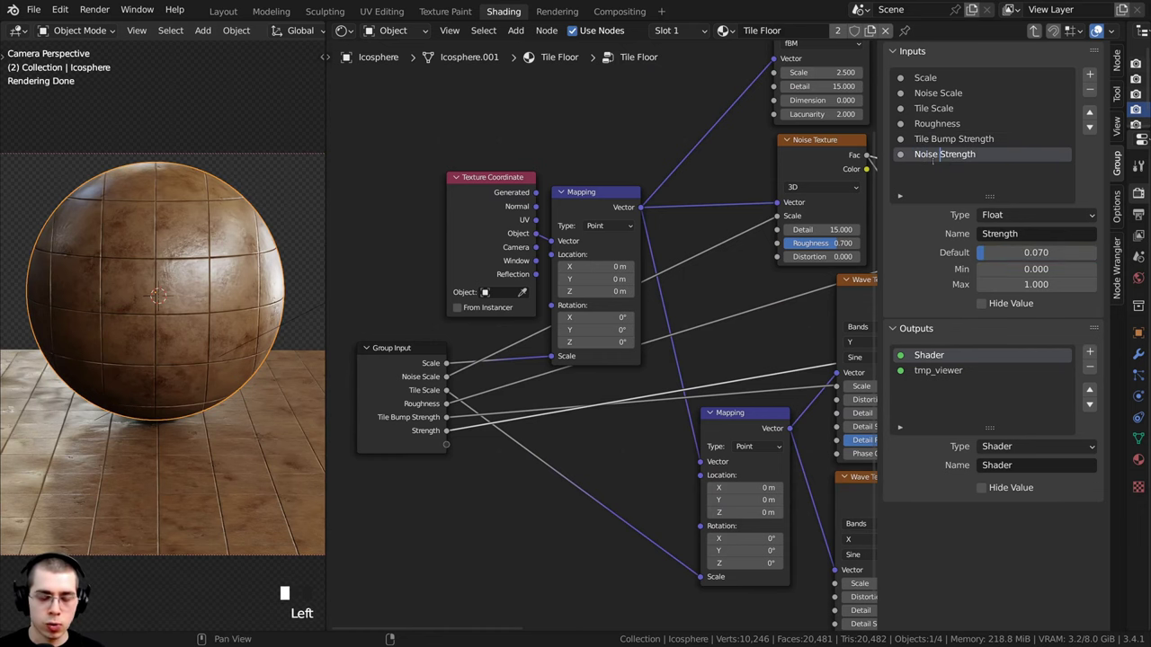
type("mp")
key("Return")
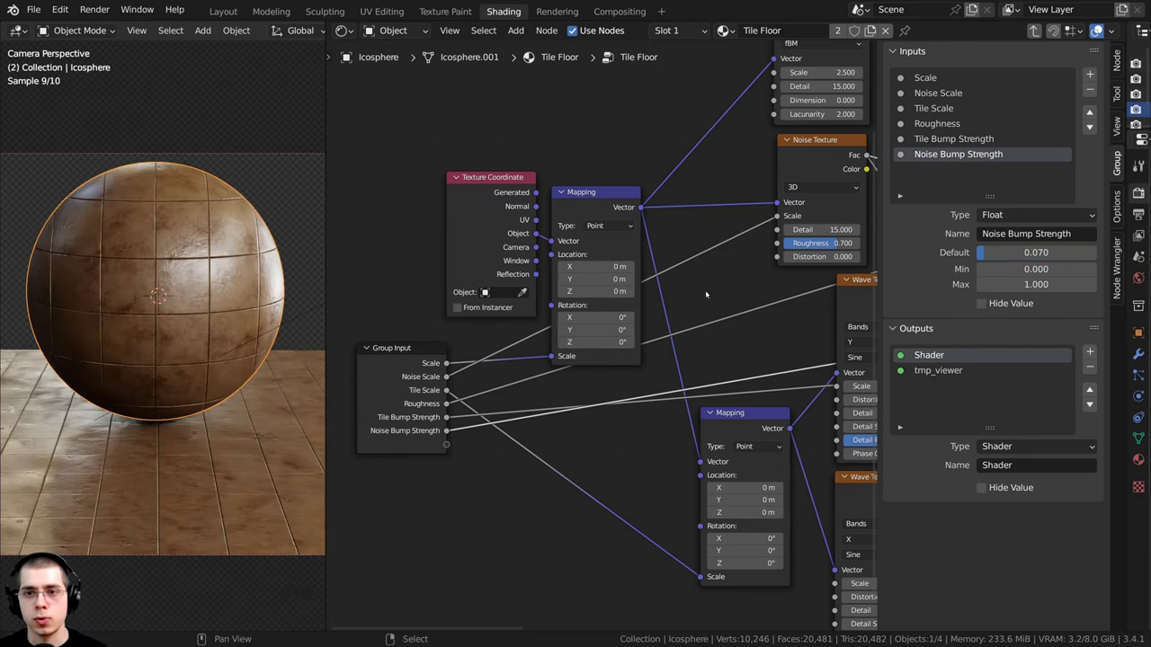
Leave the Tile Floor group and connect its Shader output to the Material Output's Surface in place of tmp_viewer
scroll(722, 300, "down", 4)
scroll(722, 299, "down", 4)
middle_click_drag(815, 275, 877, 243)
scroll(429, 398, "up", 5)
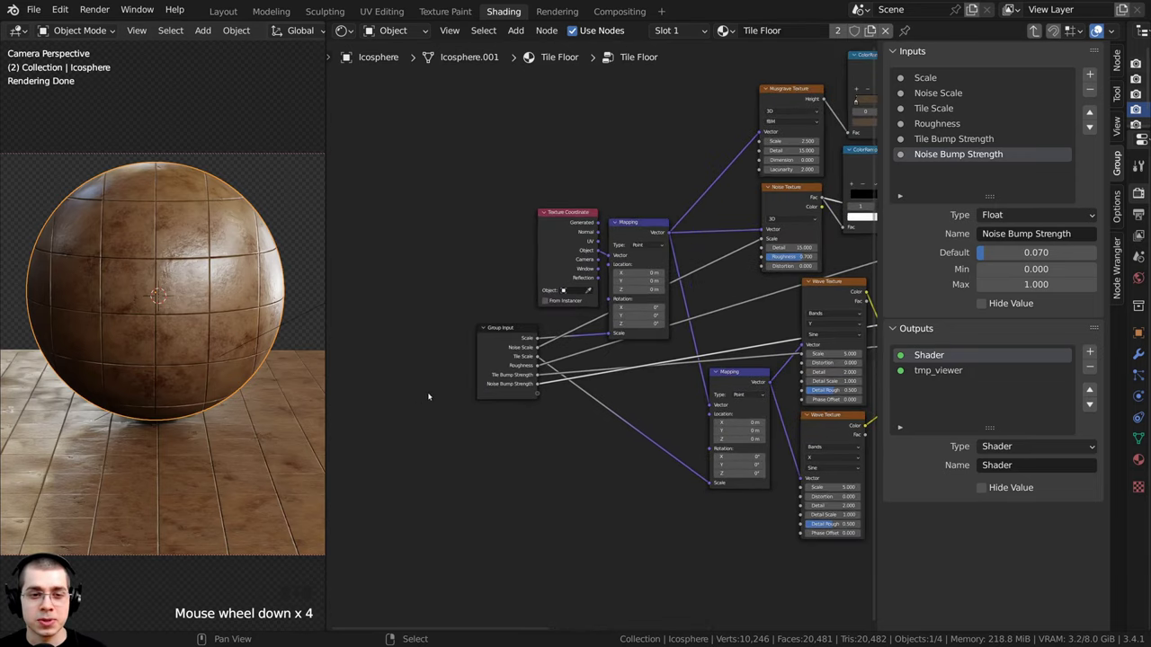
middle_click_drag(520, 359, 511, 365)
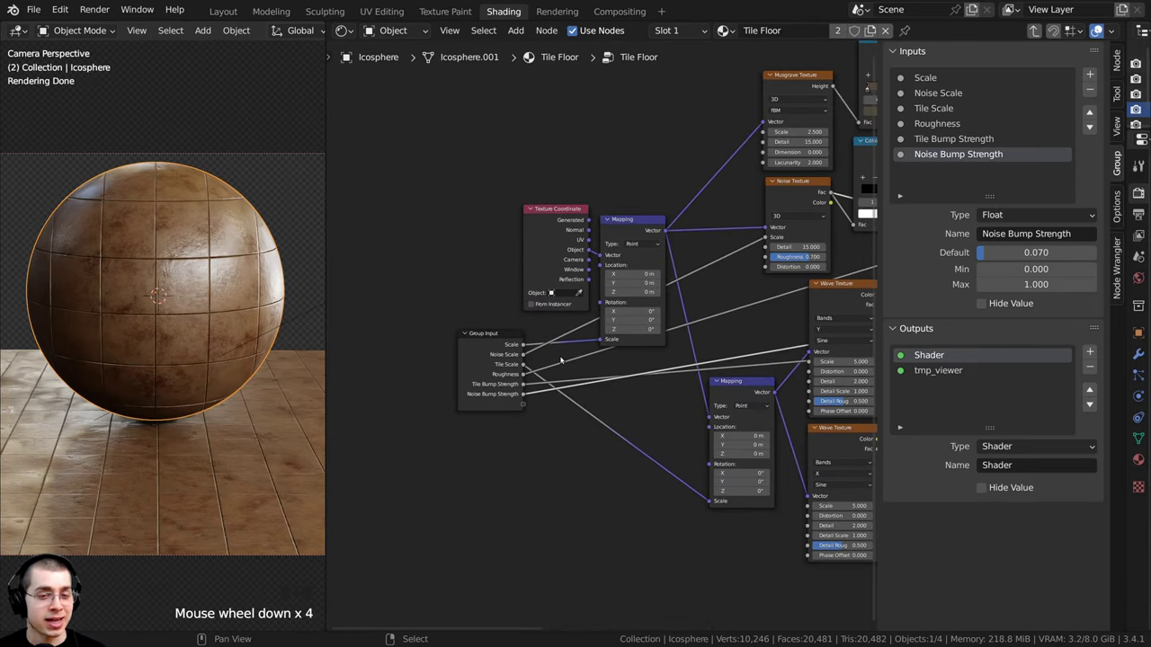
key("Tab")
scroll(641, 303, "up", 4)
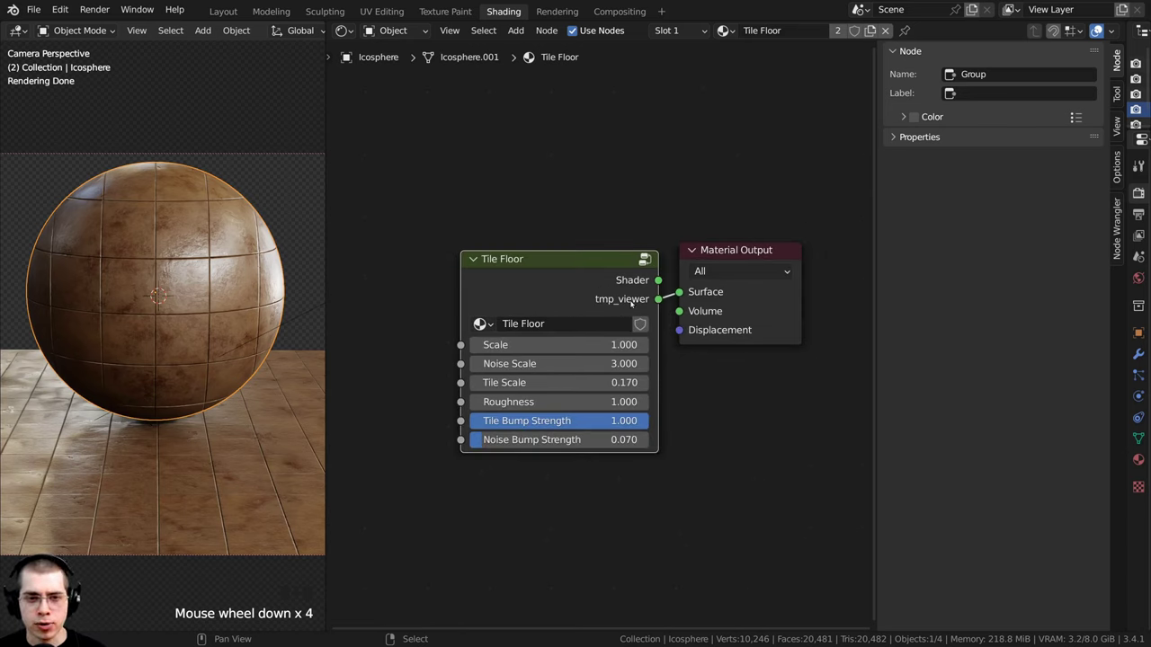
left_click(583, 284, "ctrl+shift")
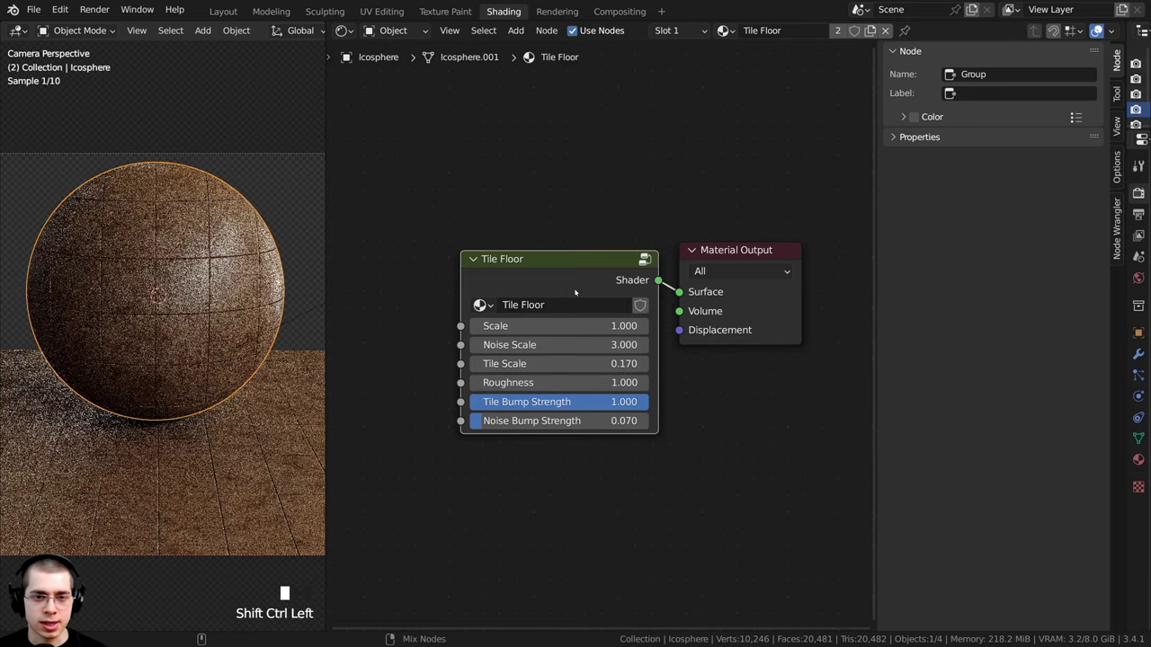
left_click_drag(584, 279, 580, 271)
middle_click_drag(499, 511, 500, 506)
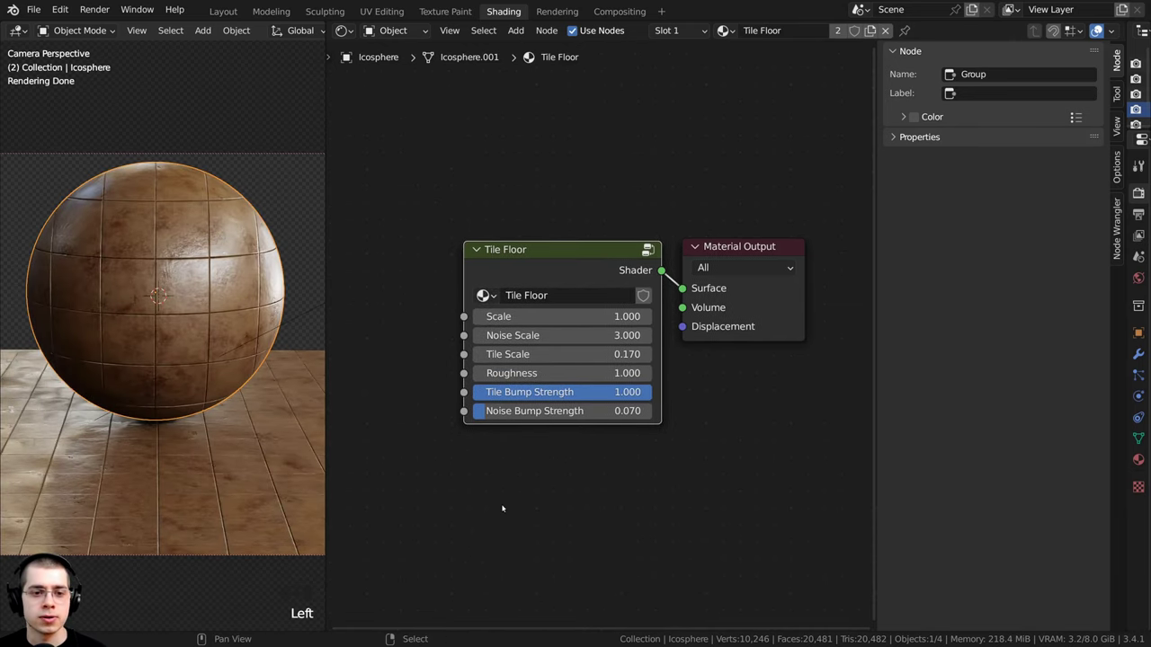
Try out different values for the Tile Floor node's exposed inputs, including Scale, Noise Scale, Roughness and the bump strengths
scroll(526, 413, "up", 4)
left_click_drag(539, 310, 626, 309)
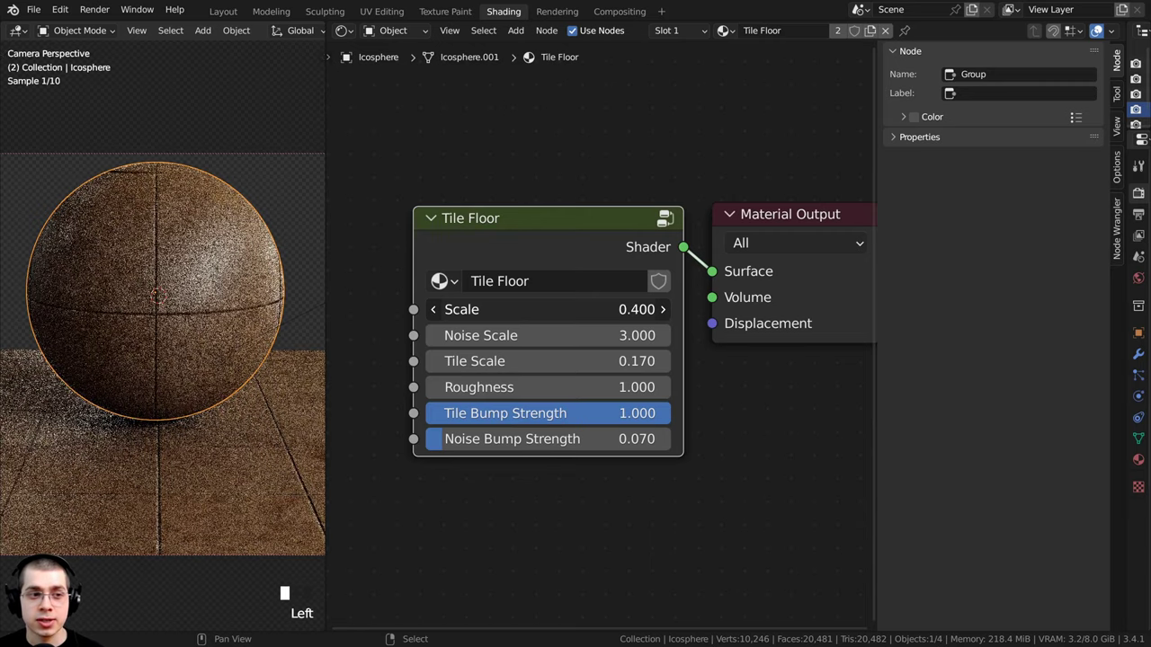
left_click_drag(488, 310, 542, 309)
left_click_drag(487, 334, 346, 360)
right_click(346, 360)
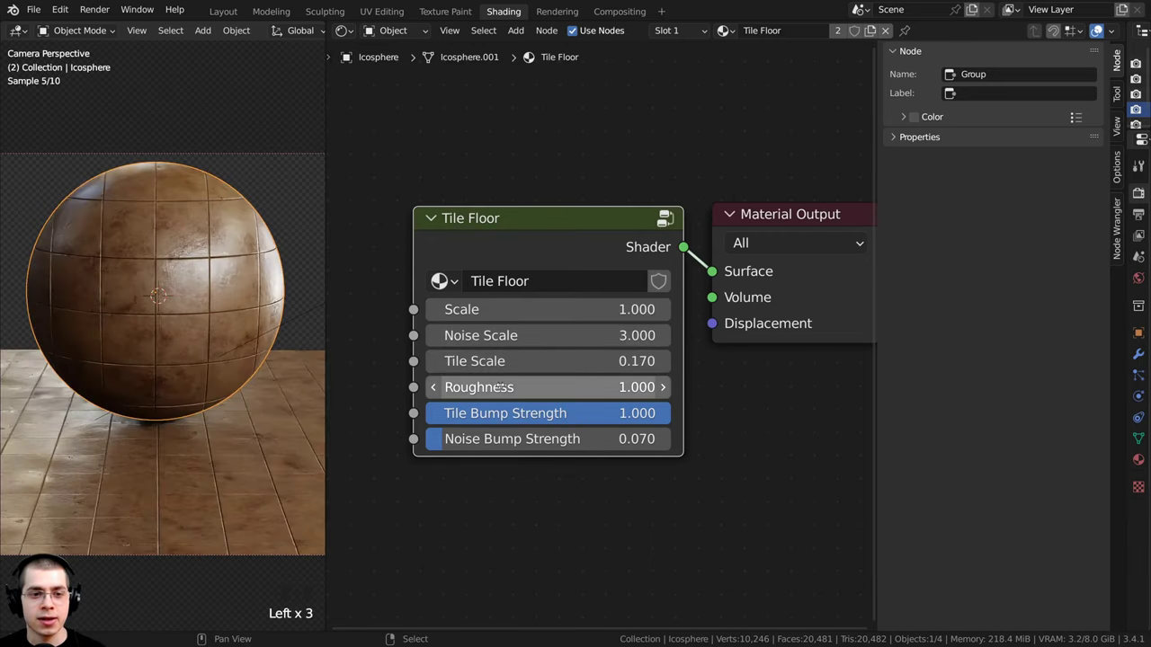
mouse_move(501, 387)
left_mouse_down()
mouse_move(450, 387)
mouse_move(501, 387)
left_mouse_up()
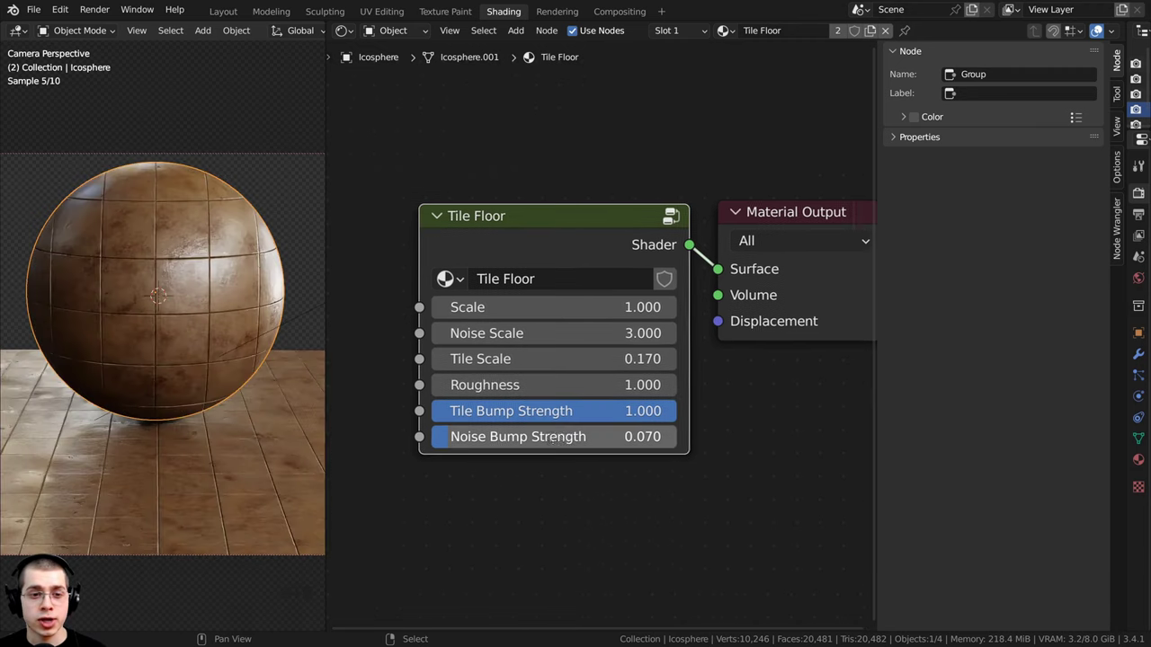
middle_click_drag(556, 411, 575, 403)
left_click_drag(575, 404, 586, 430)
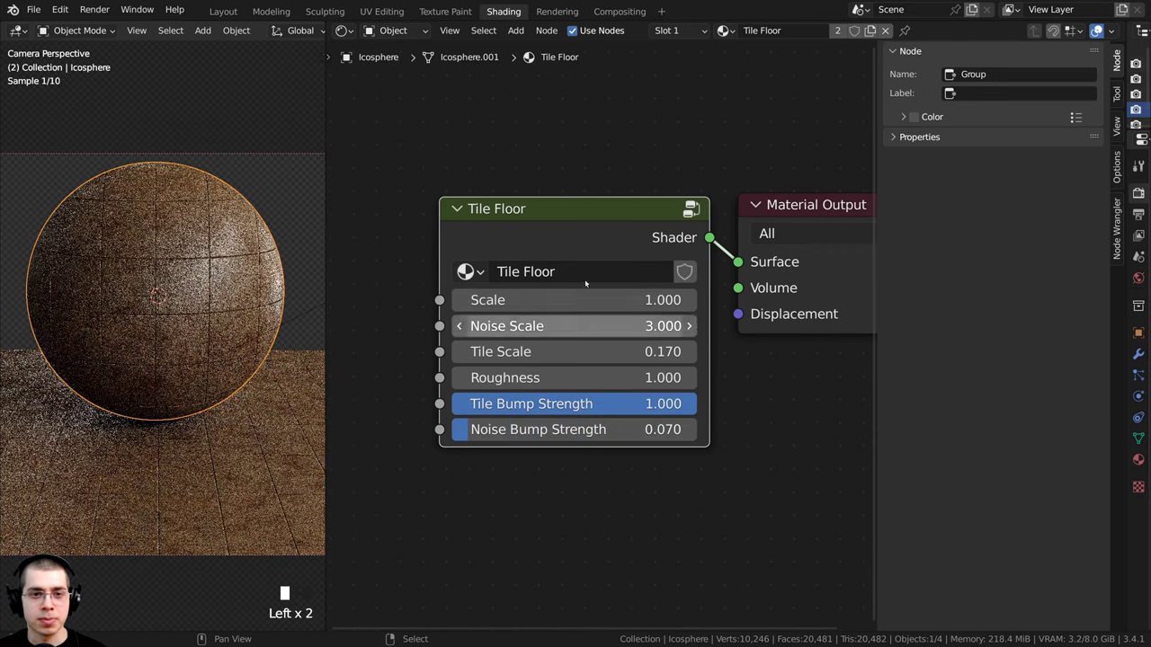
Reposition the Tile Floor node beside the Material Output node
mouse_move(586, 283)
left_mouse_down()
mouse_move(588, 261)
mouse_move(603, 272)
left_mouse_up()
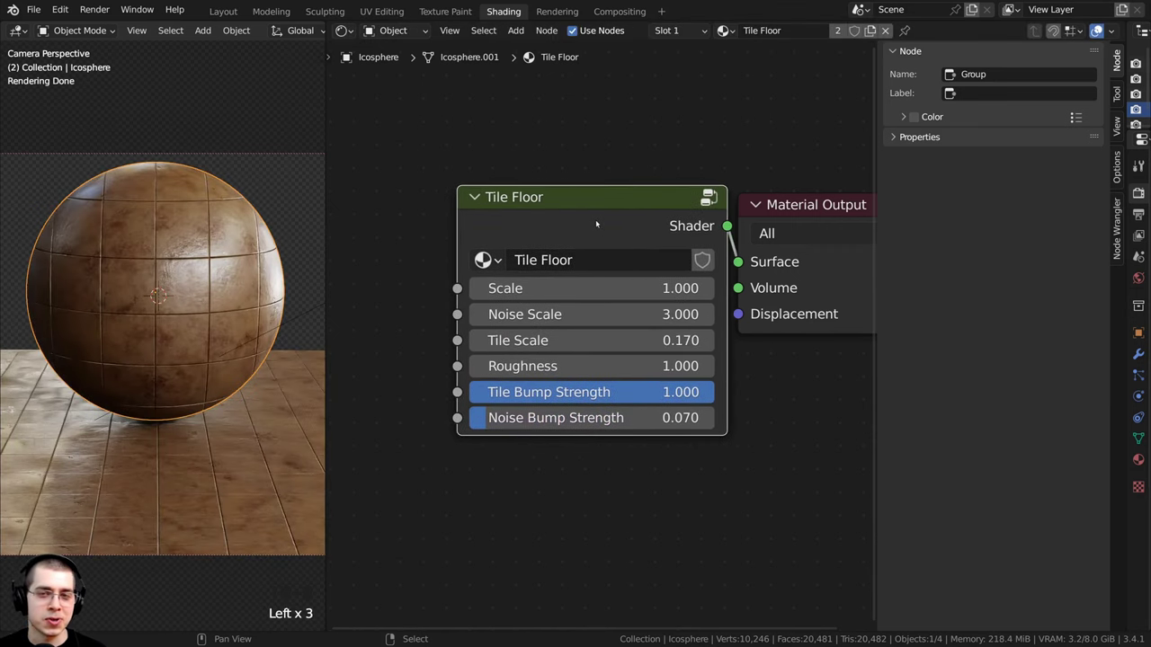
middle_click_drag(621, 221, 582, 233)
left_click_drag(622, 238, 540, 236)
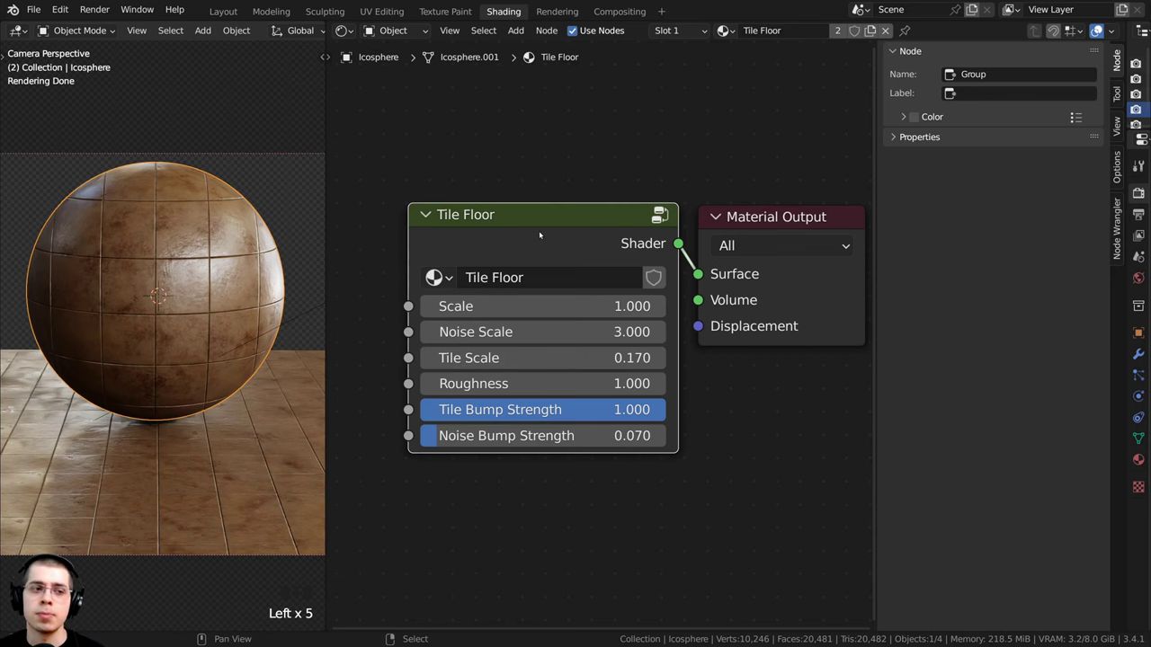
scroll(538, 231, "down", 1)
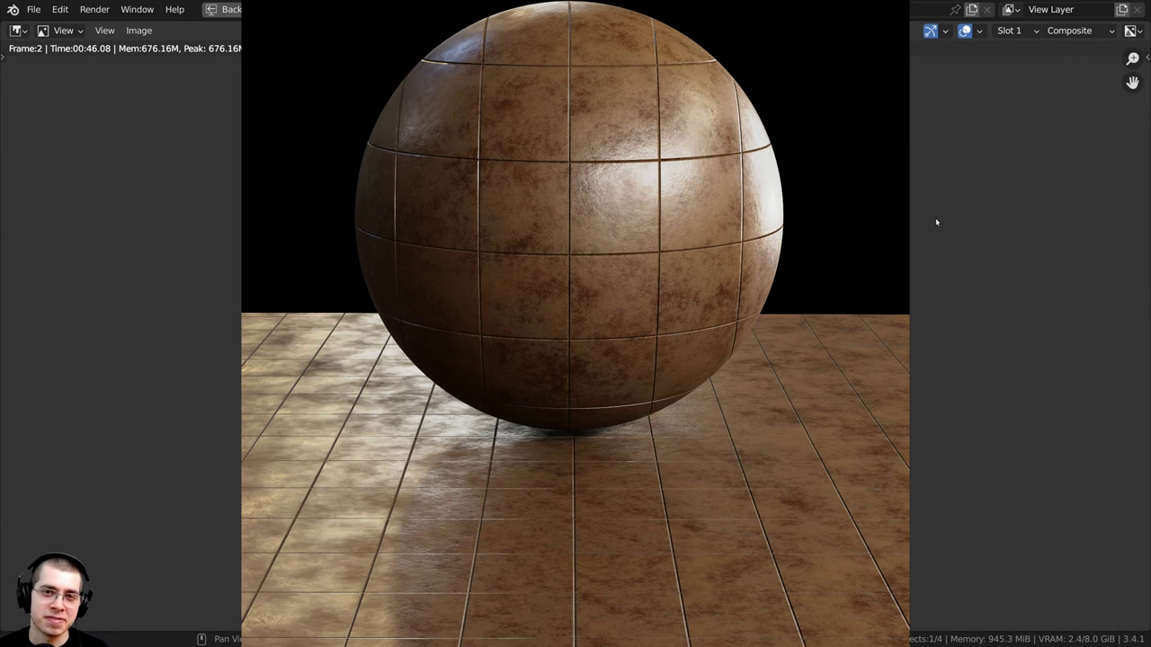